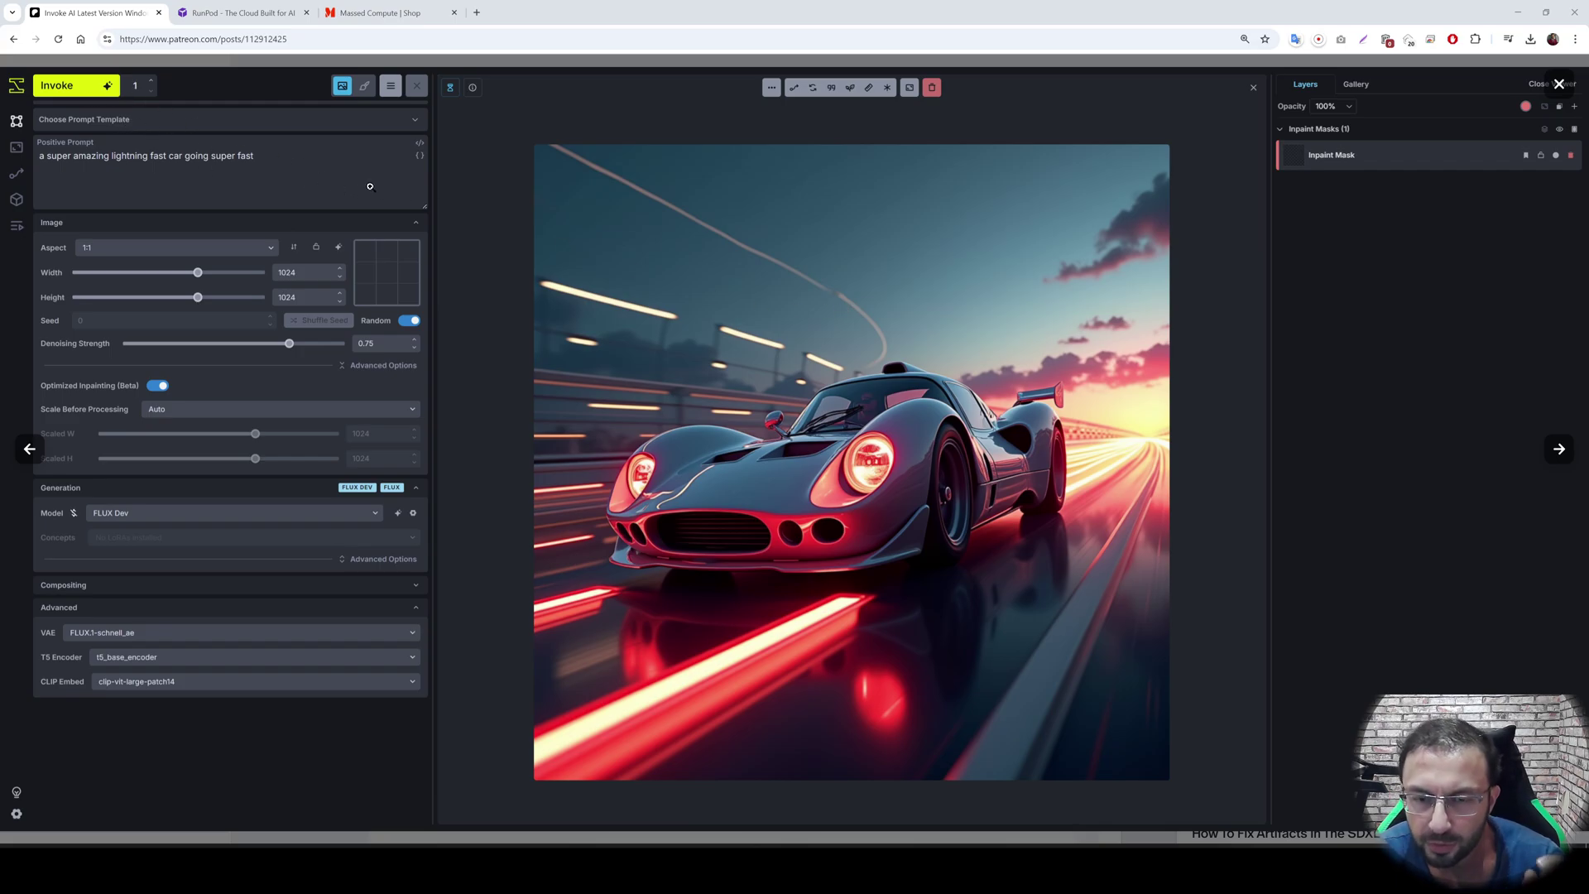
{"action": "left_click", "coordinate": [256, 11]}
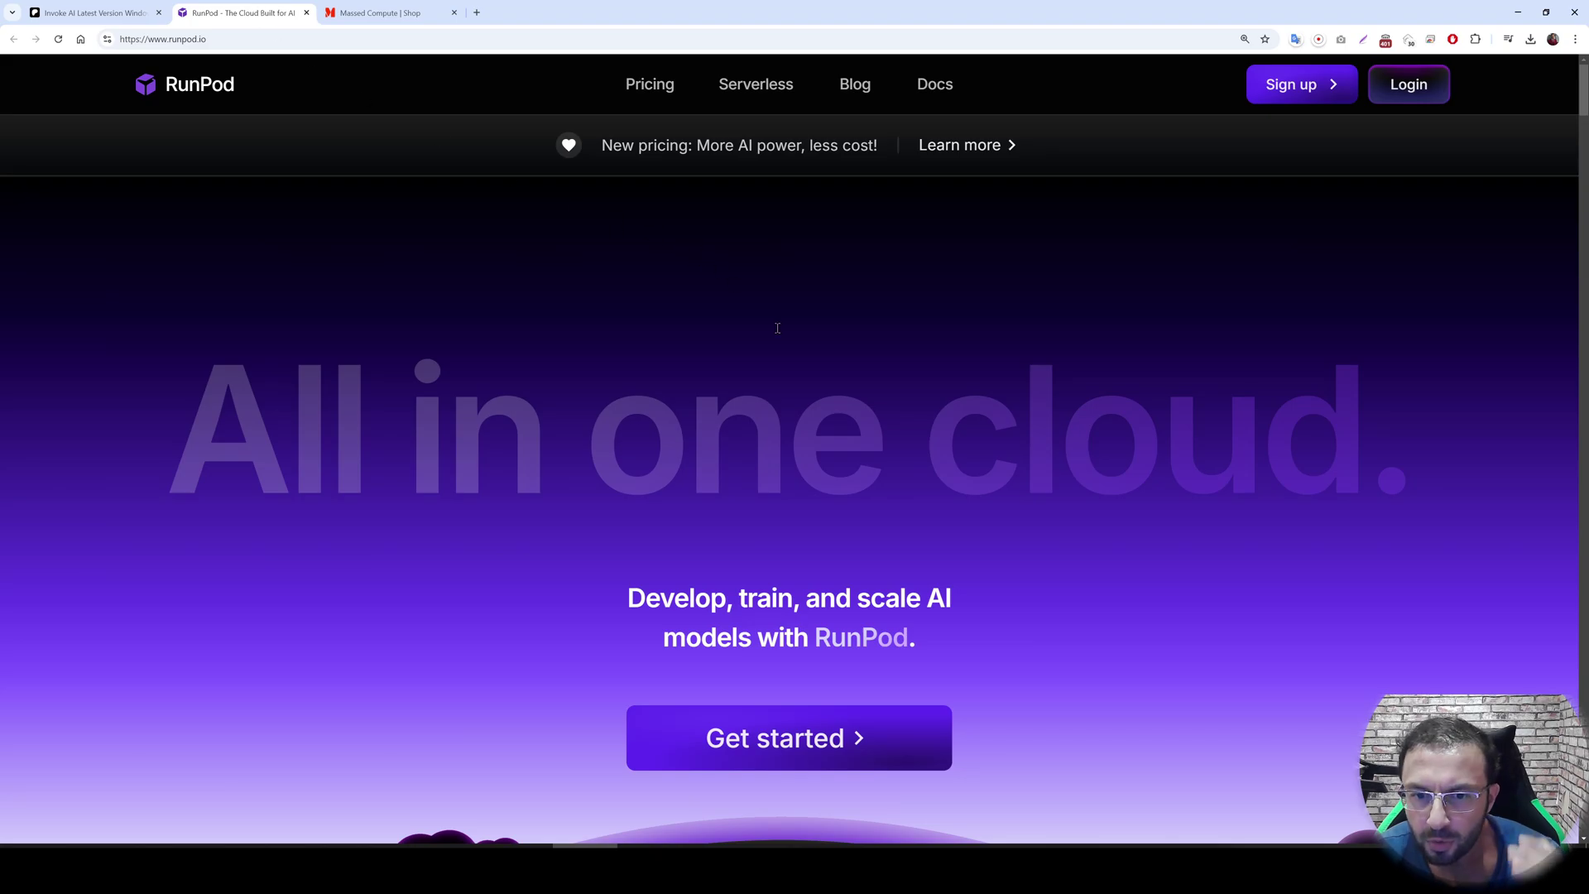
{"action": "key", "text": "ctrl+Tab"}
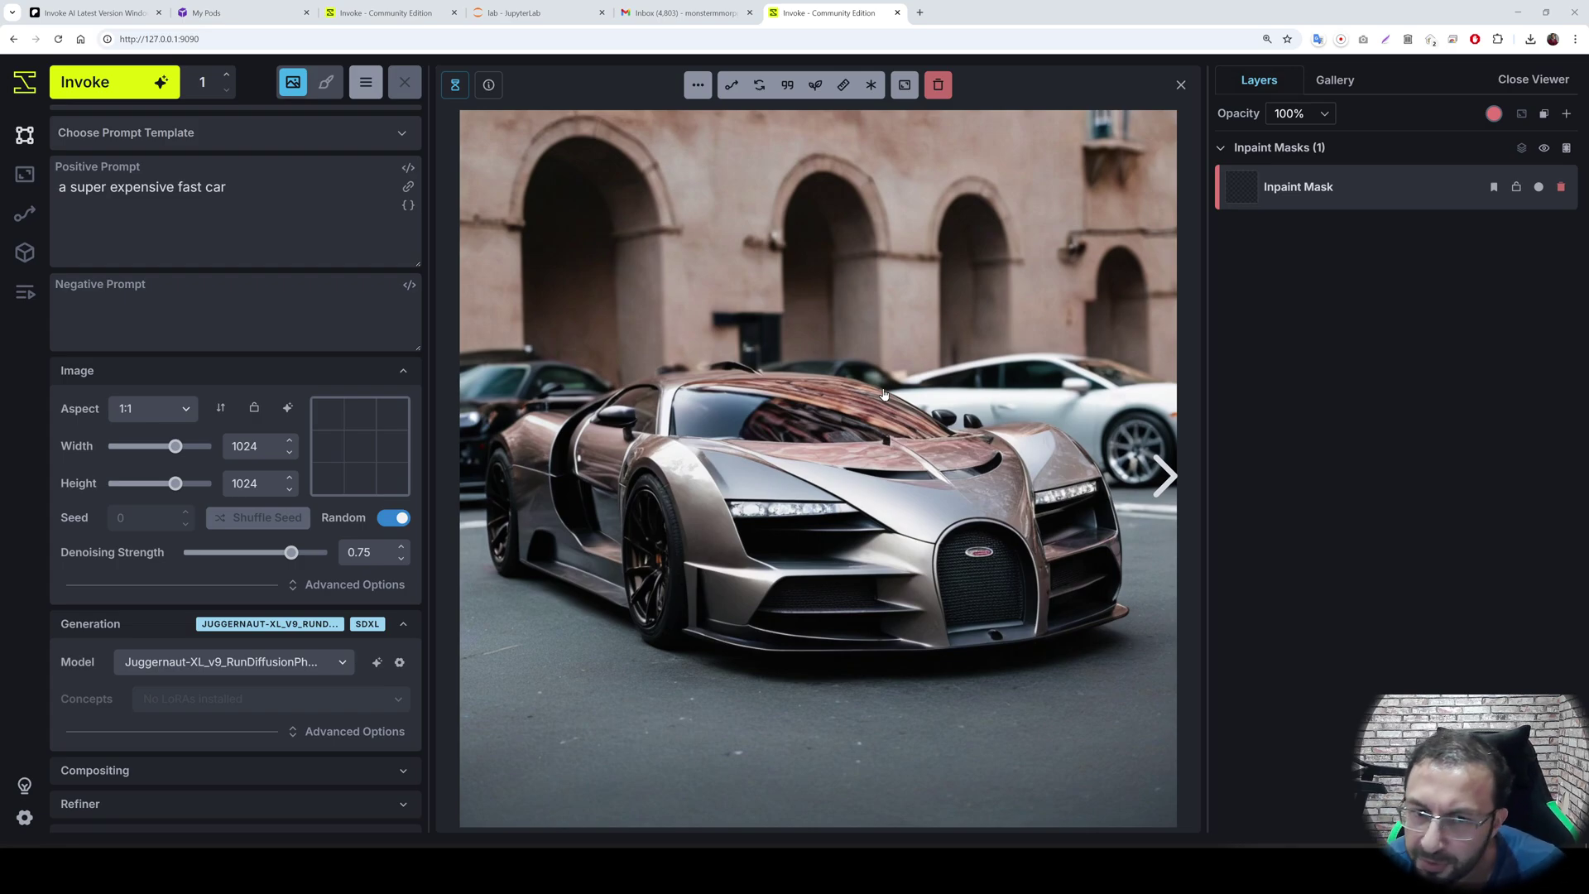
{"action": "left_click", "coordinate": [249, 39]}
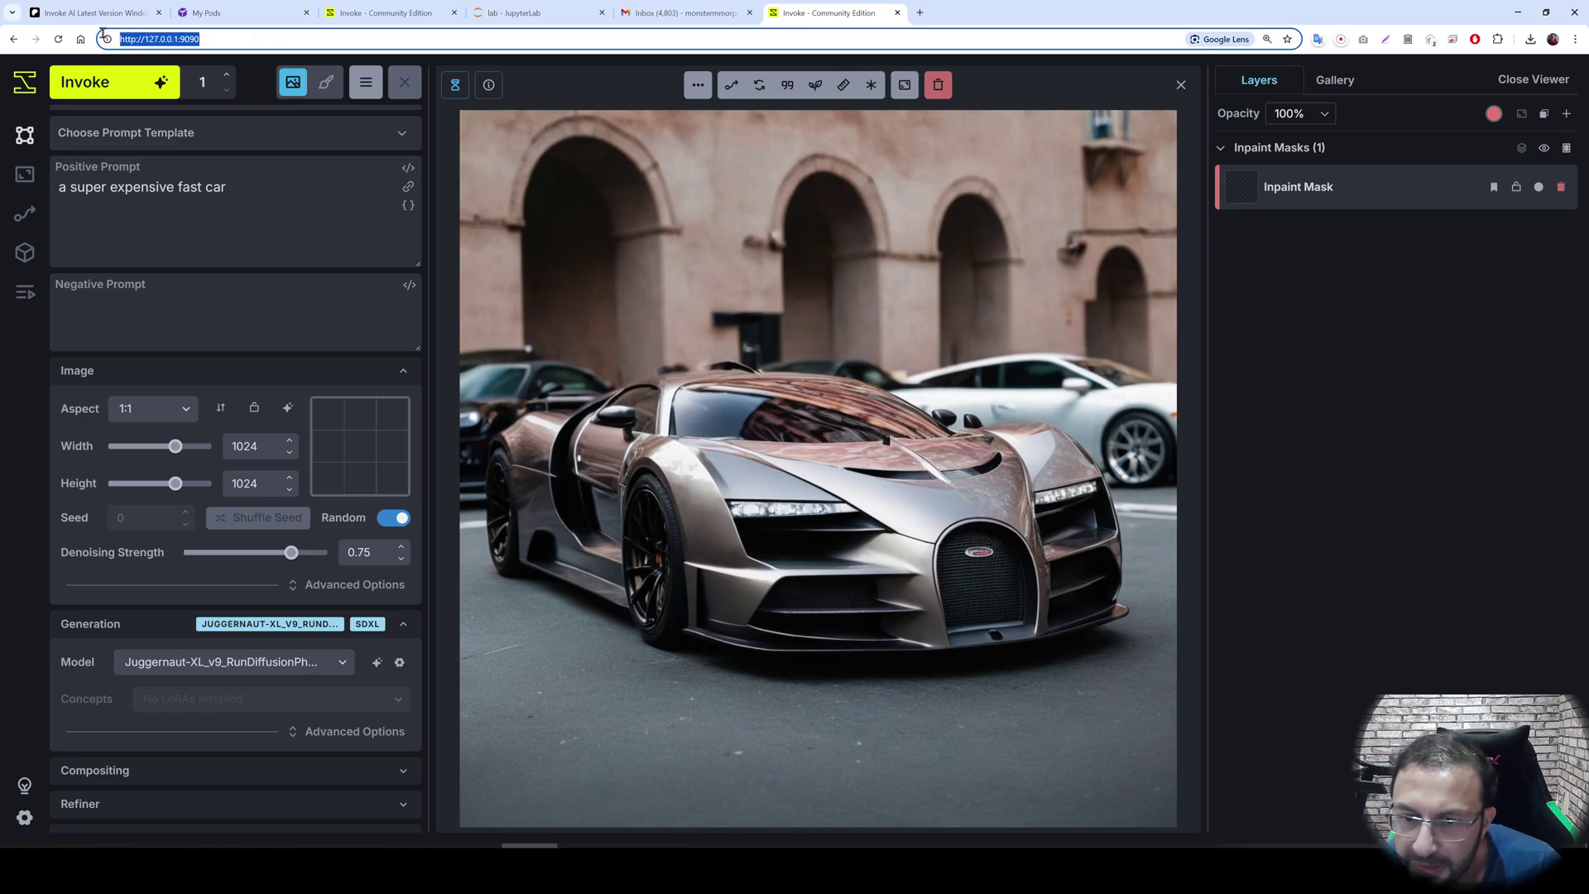
{"action": "left_click", "coordinate": [231, 33]}
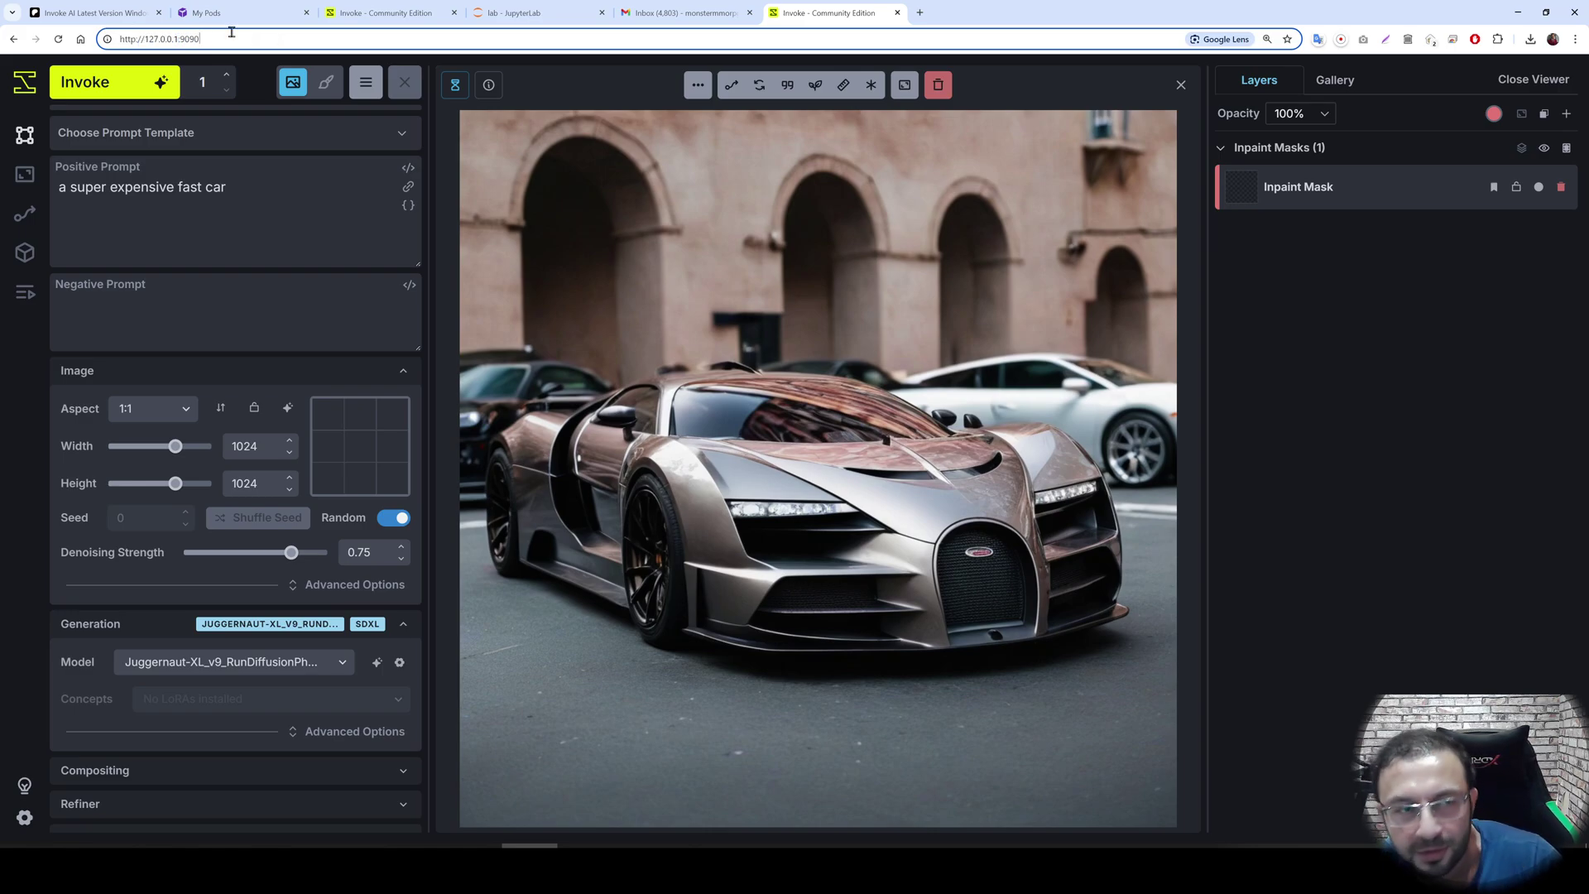
{"action": "left_click_drag", "start_coordinate": [232, 33], "coordinate": [98, 48]}
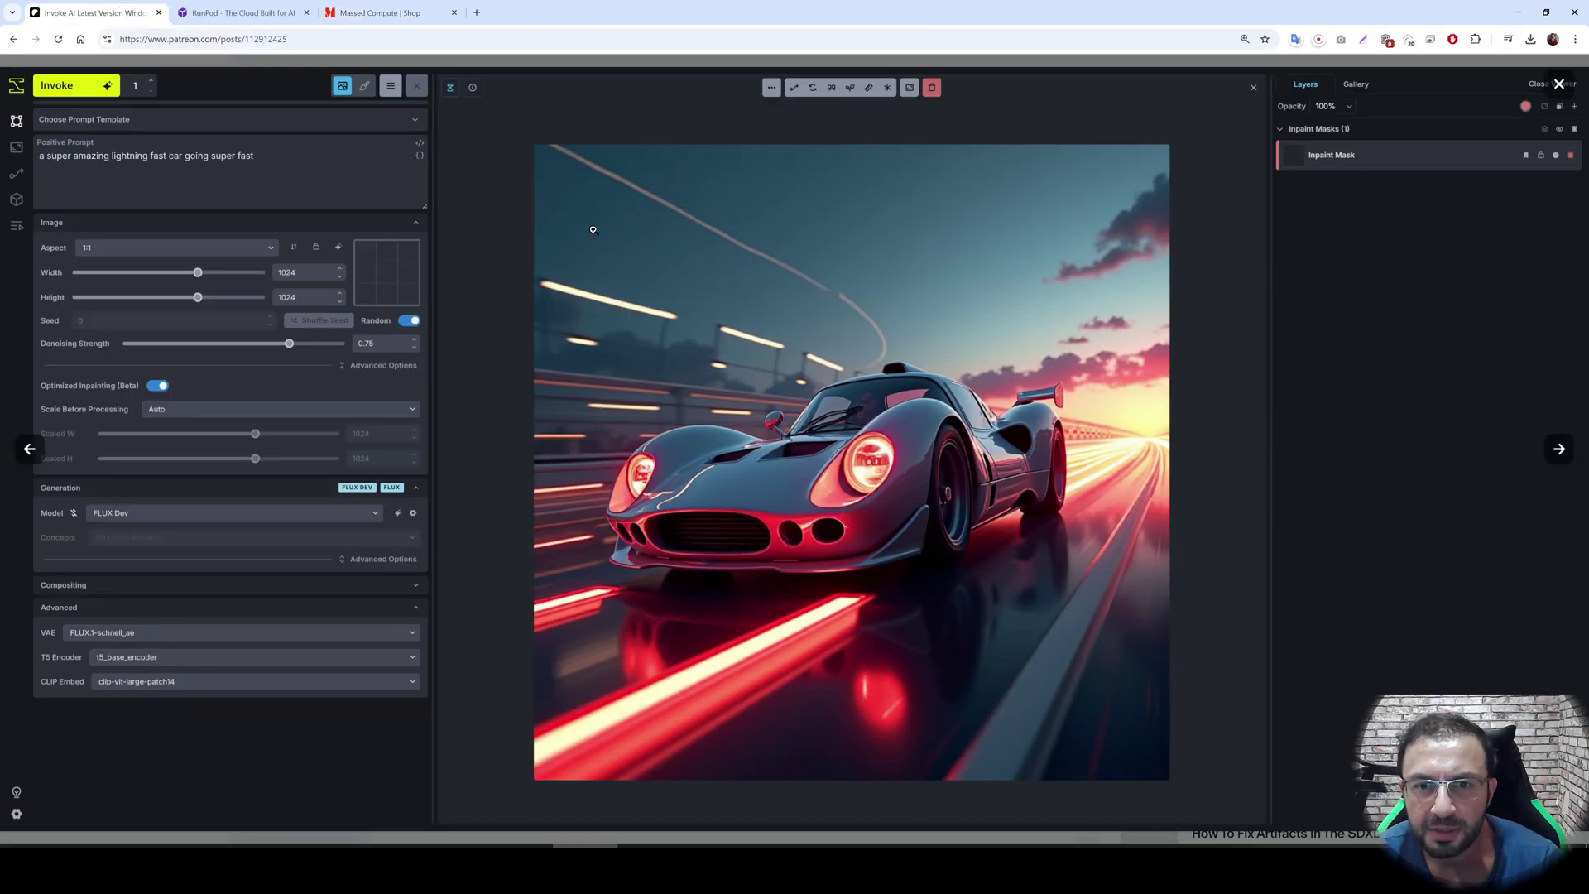
Close the enlarged image and download the InvokeAI_v1.zip attachment from the end of the Patreon post
{"action": "left_click", "coordinate": [595, 232]}
{"action": "scroll", "coordinate": [797, 527], "scroll_direction": "down", "scroll_amount": 4}
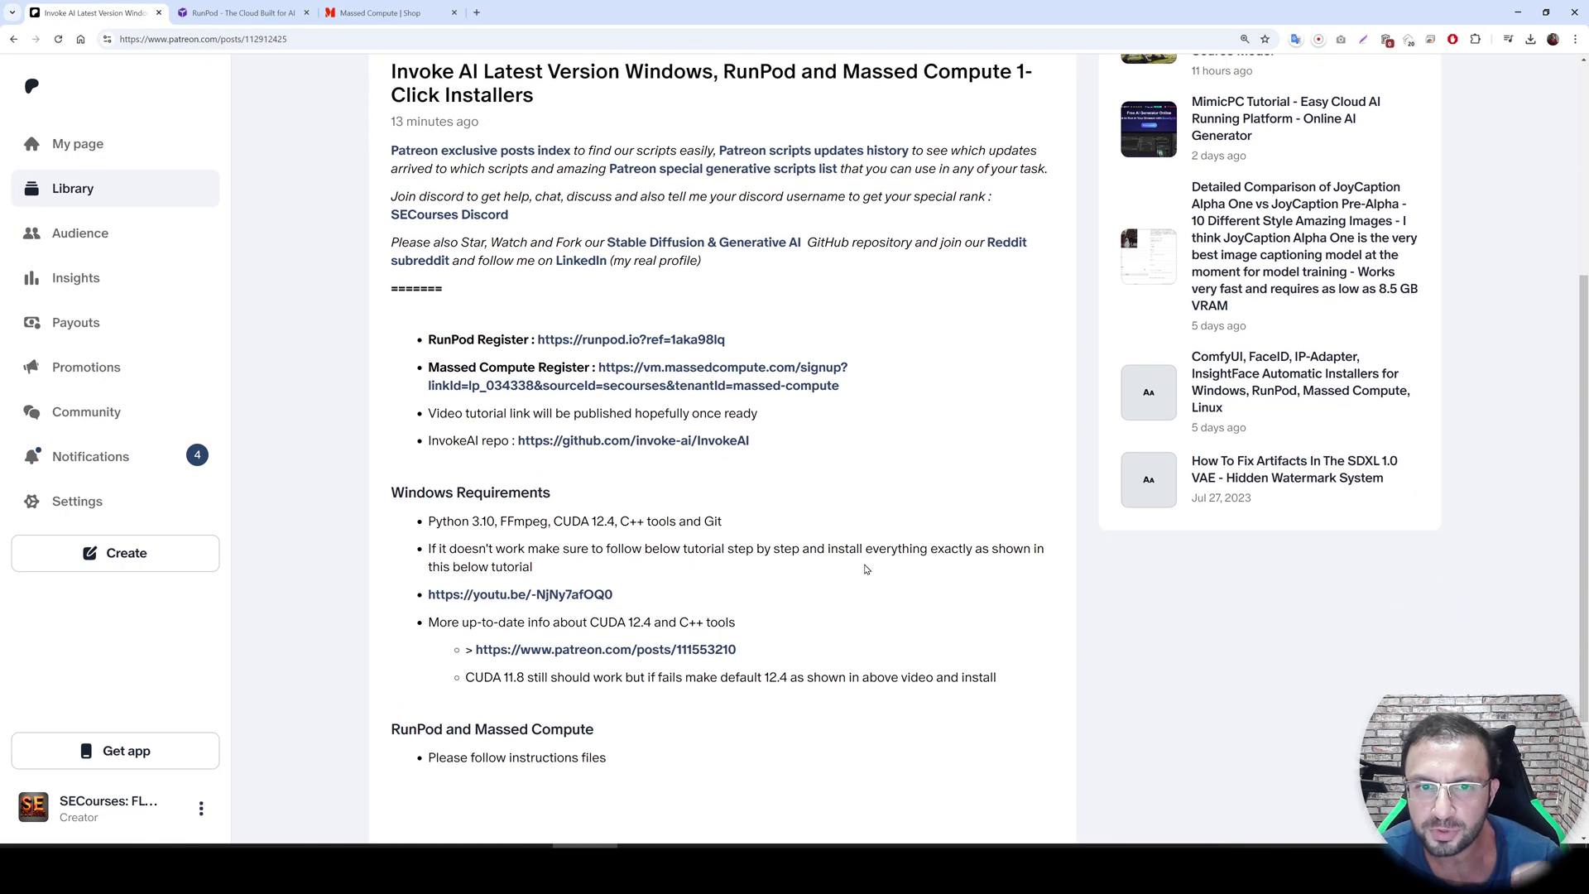
{"action": "scroll", "coordinate": [873, 567], "scroll_direction": "up", "scroll_amount": 1}
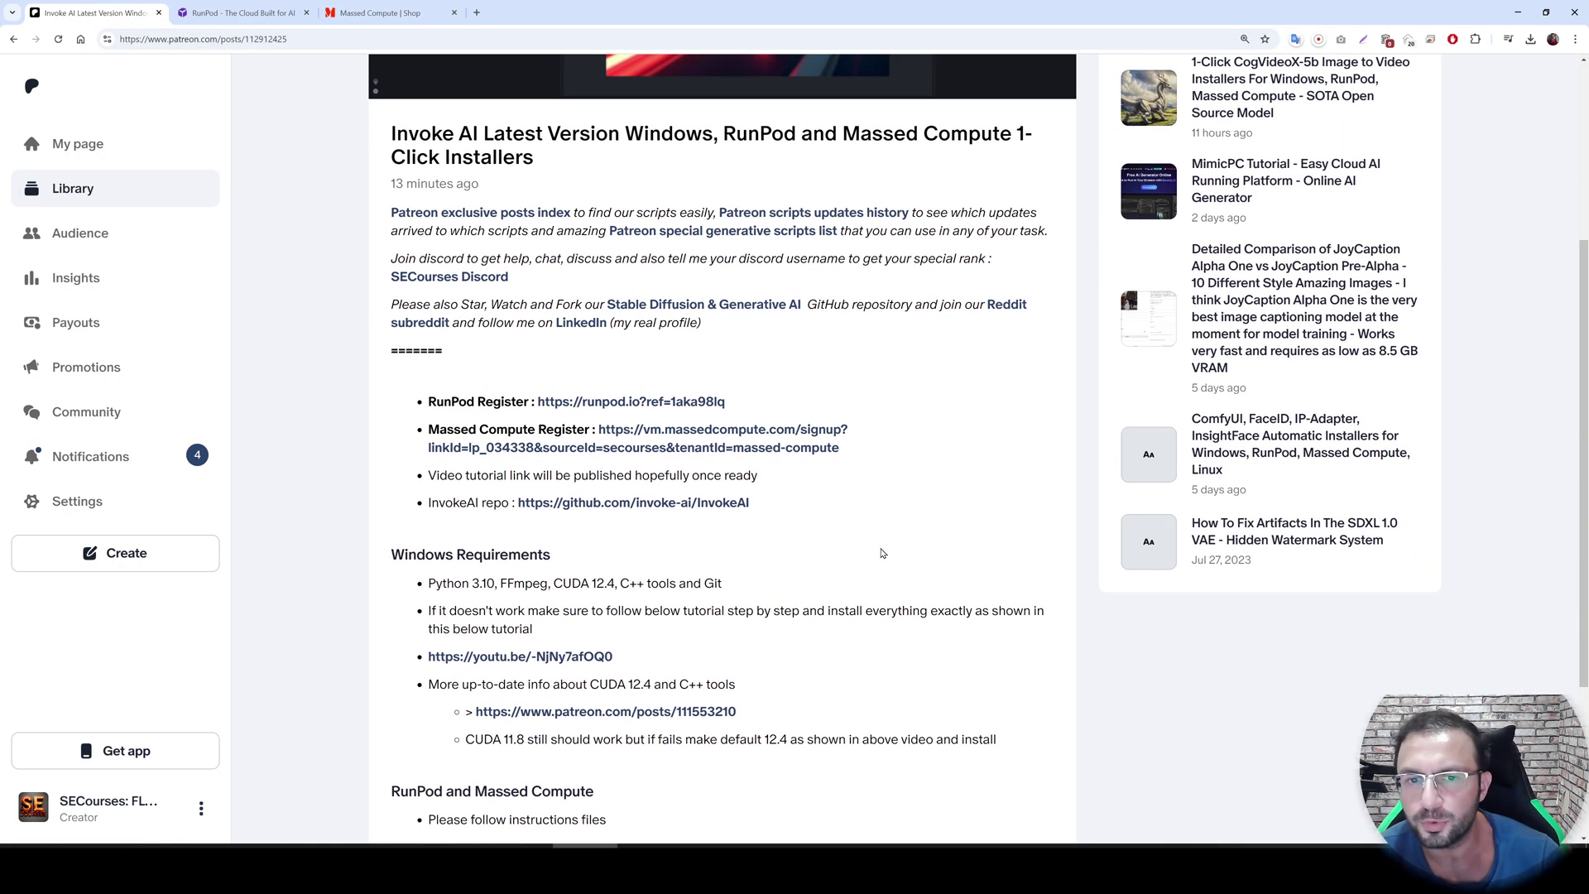
{"action": "scroll", "coordinate": [882, 553], "scroll_direction": "down", "scroll_amount": 1}
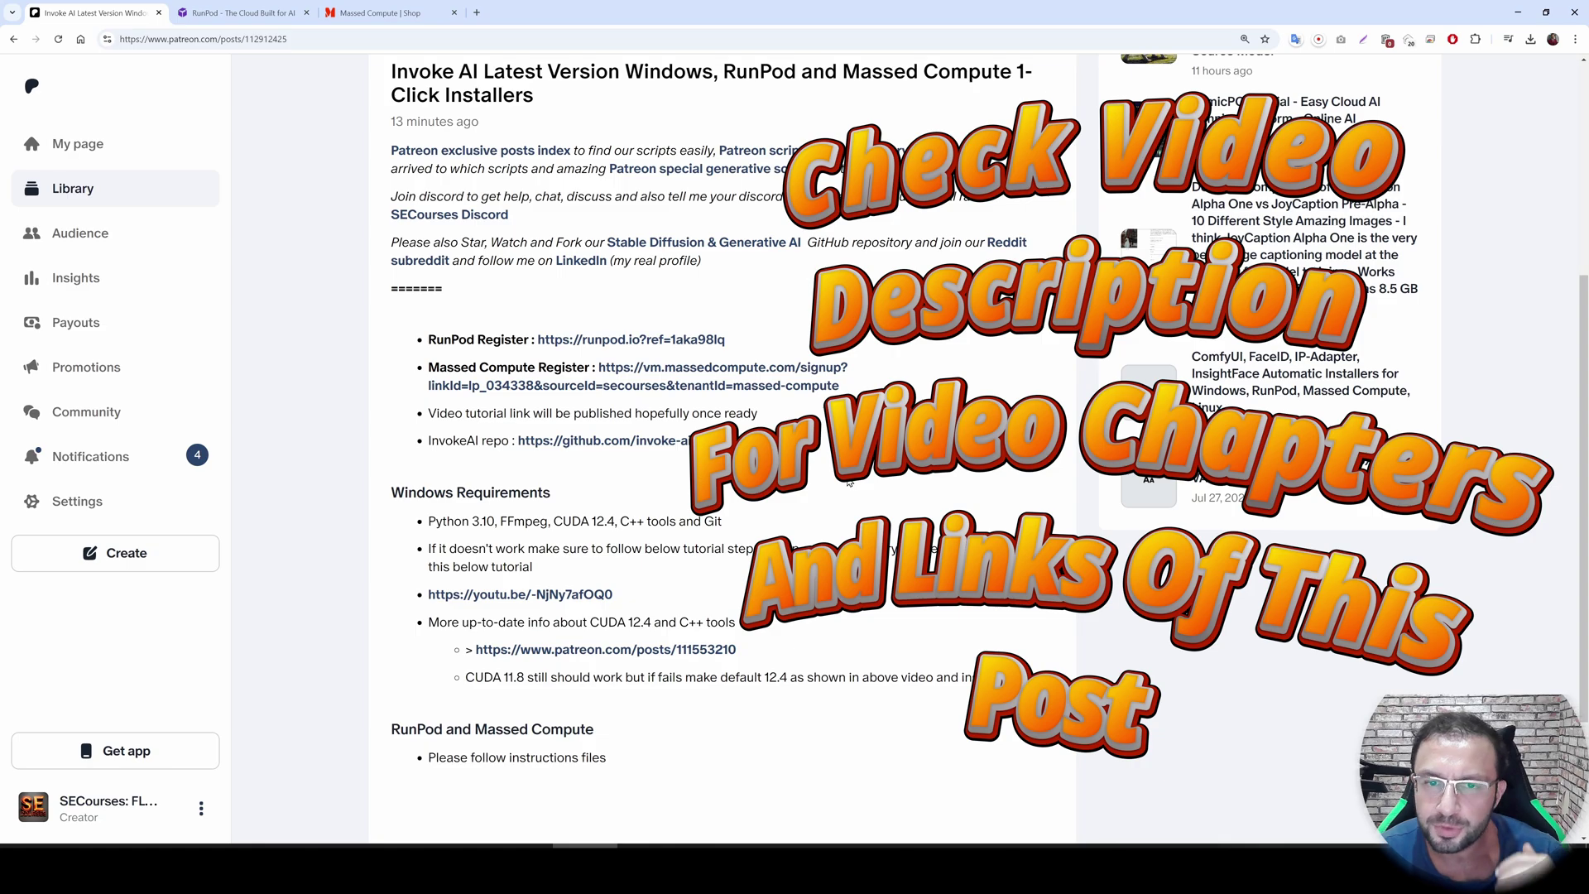
{"action": "scroll", "coordinate": [851, 480], "scroll_direction": "up", "scroll_amount": 1}
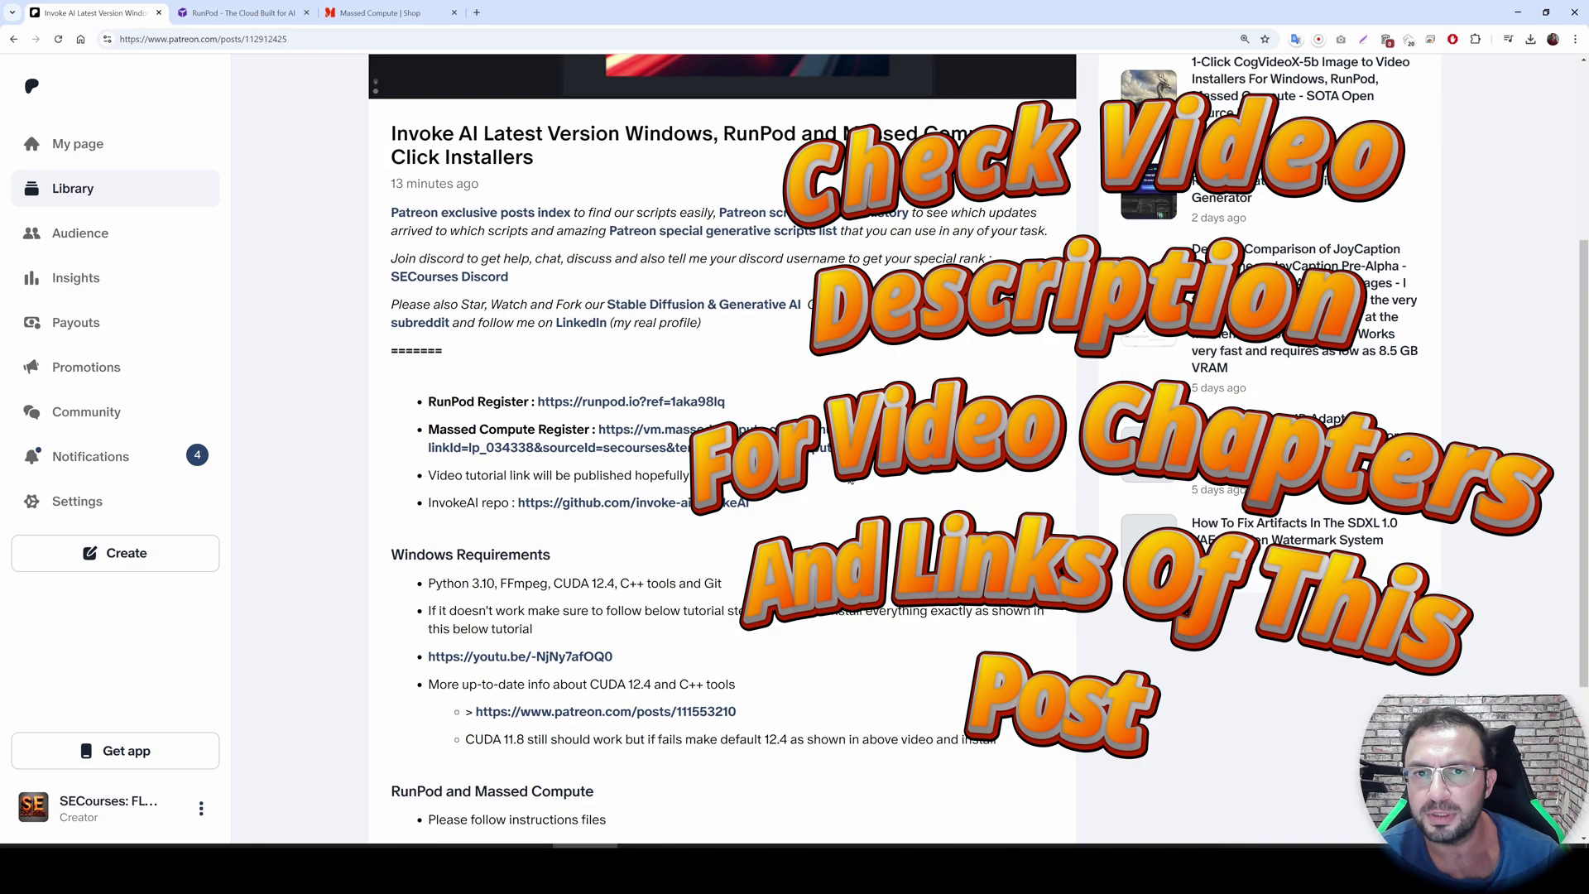
{"action": "scroll", "coordinate": [836, 531], "scroll_direction": "down", "scroll_amount": 4}
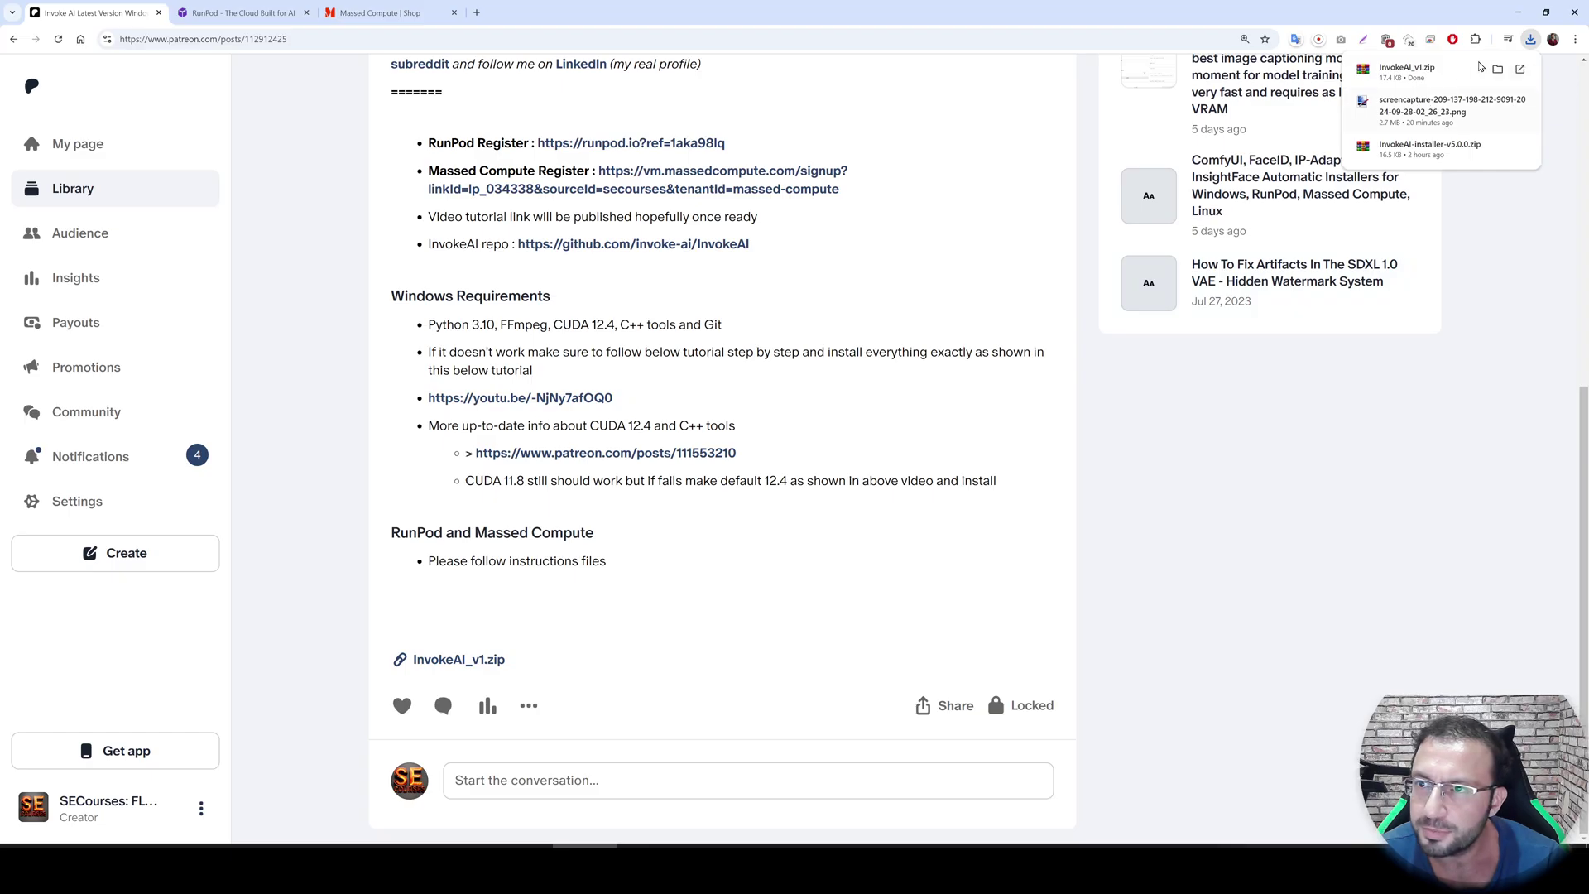
Place the downloaded InvokeAI_v1.zip on the seagate_ssd (G:) drive and open its extracted InvokeAI_v1 folder
{"action": "left_click", "coordinate": [1498, 73]}
{"action": "left_click", "coordinate": [447, 550]}
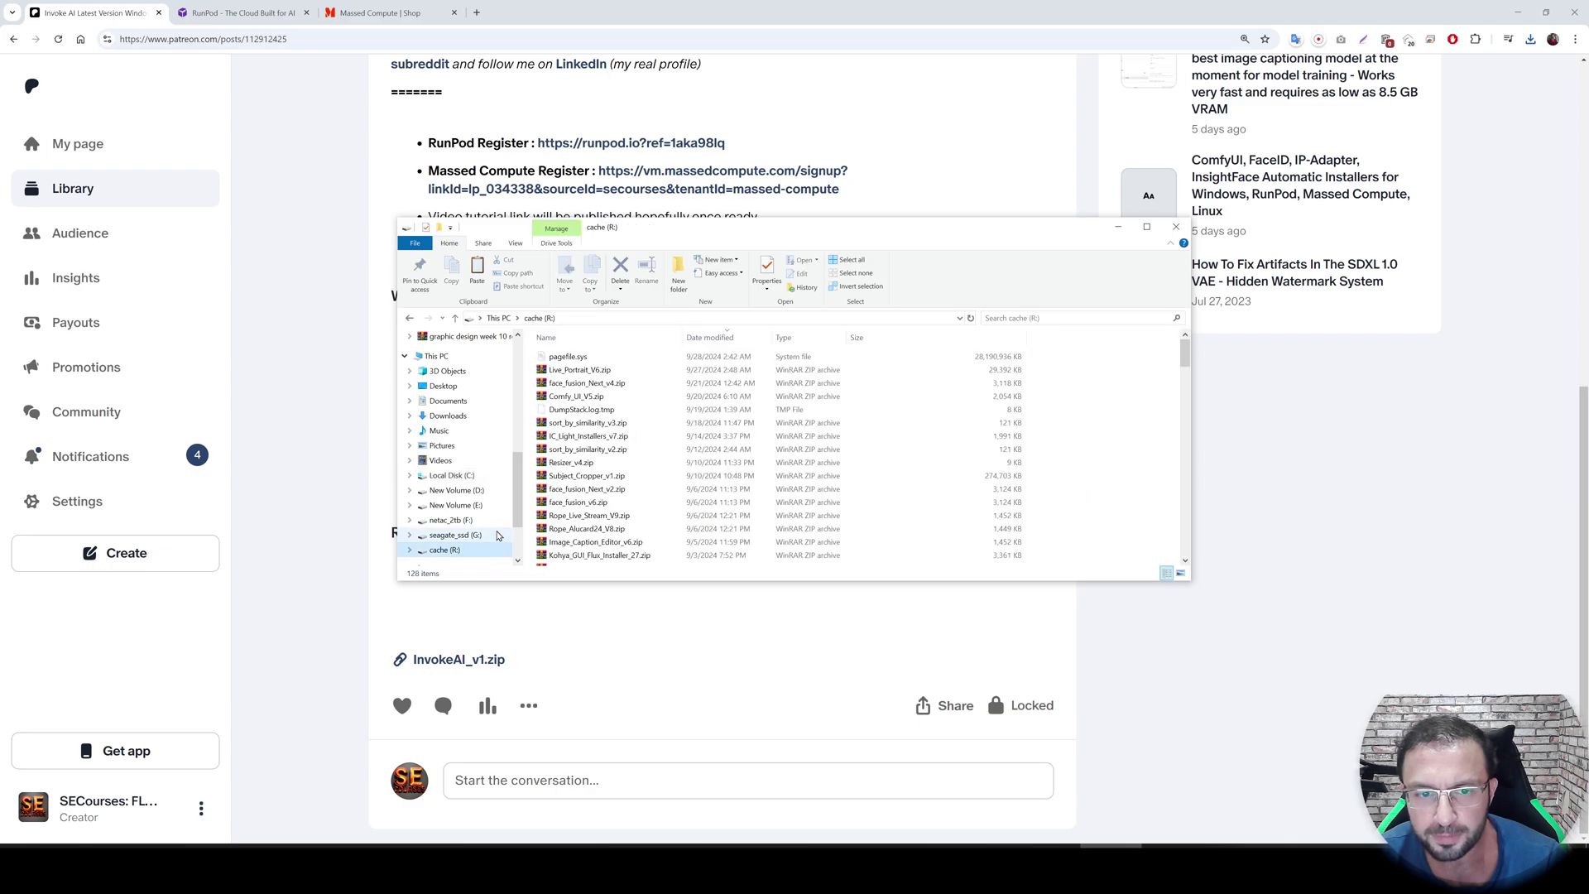
{"action": "left_click", "coordinate": [1146, 227]}
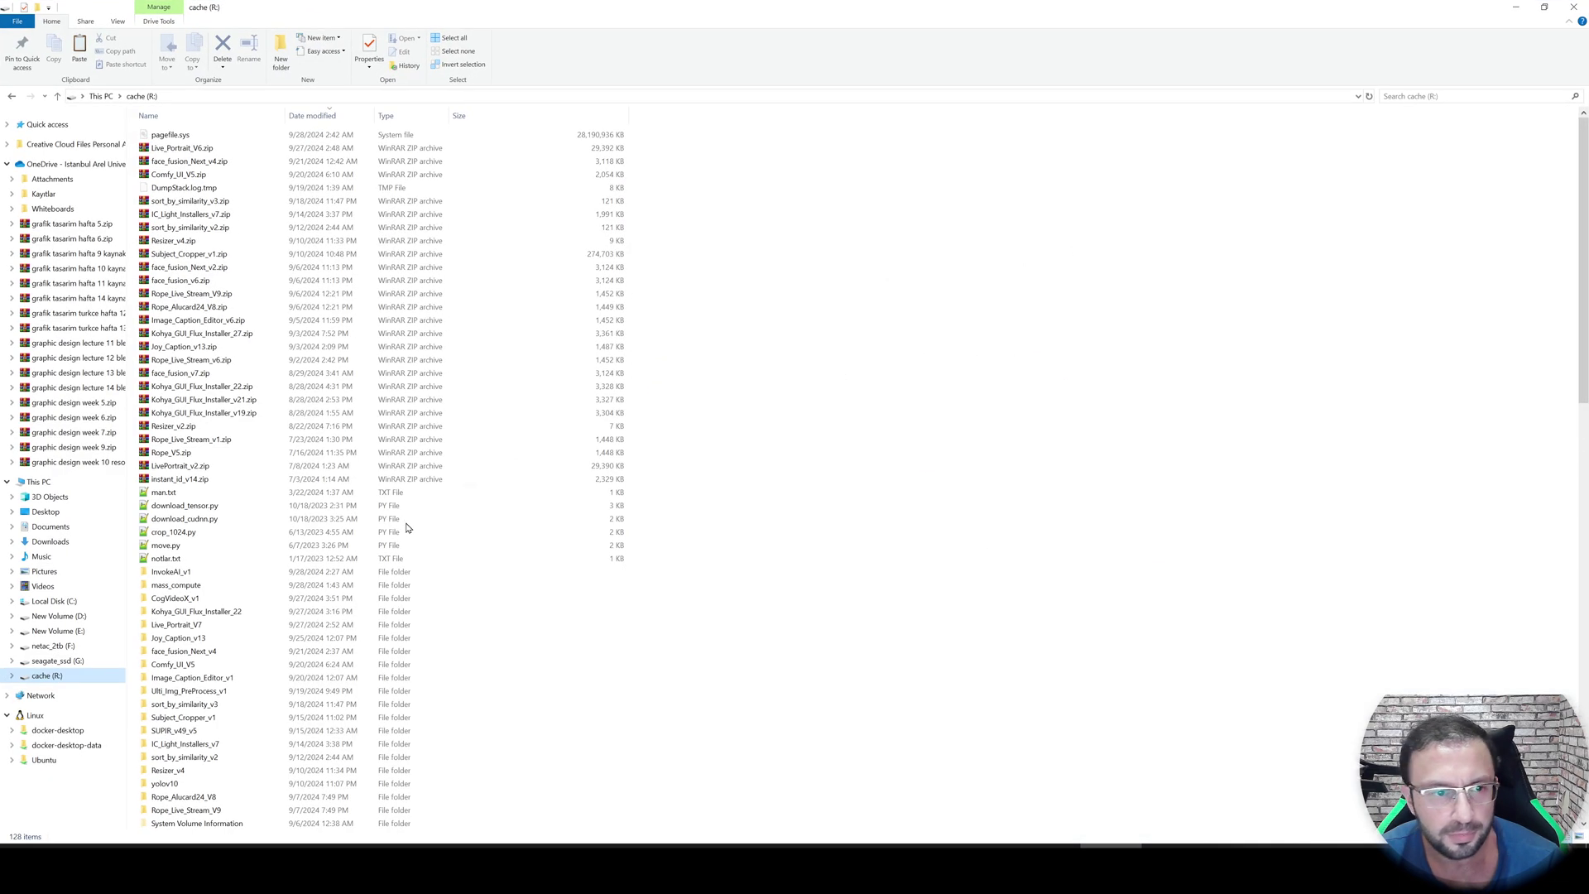
{"action": "left_click", "coordinate": [57, 661]}
{"action": "key", "text": "ctrl+v"}
{"action": "double_click", "coordinate": [219, 663]}
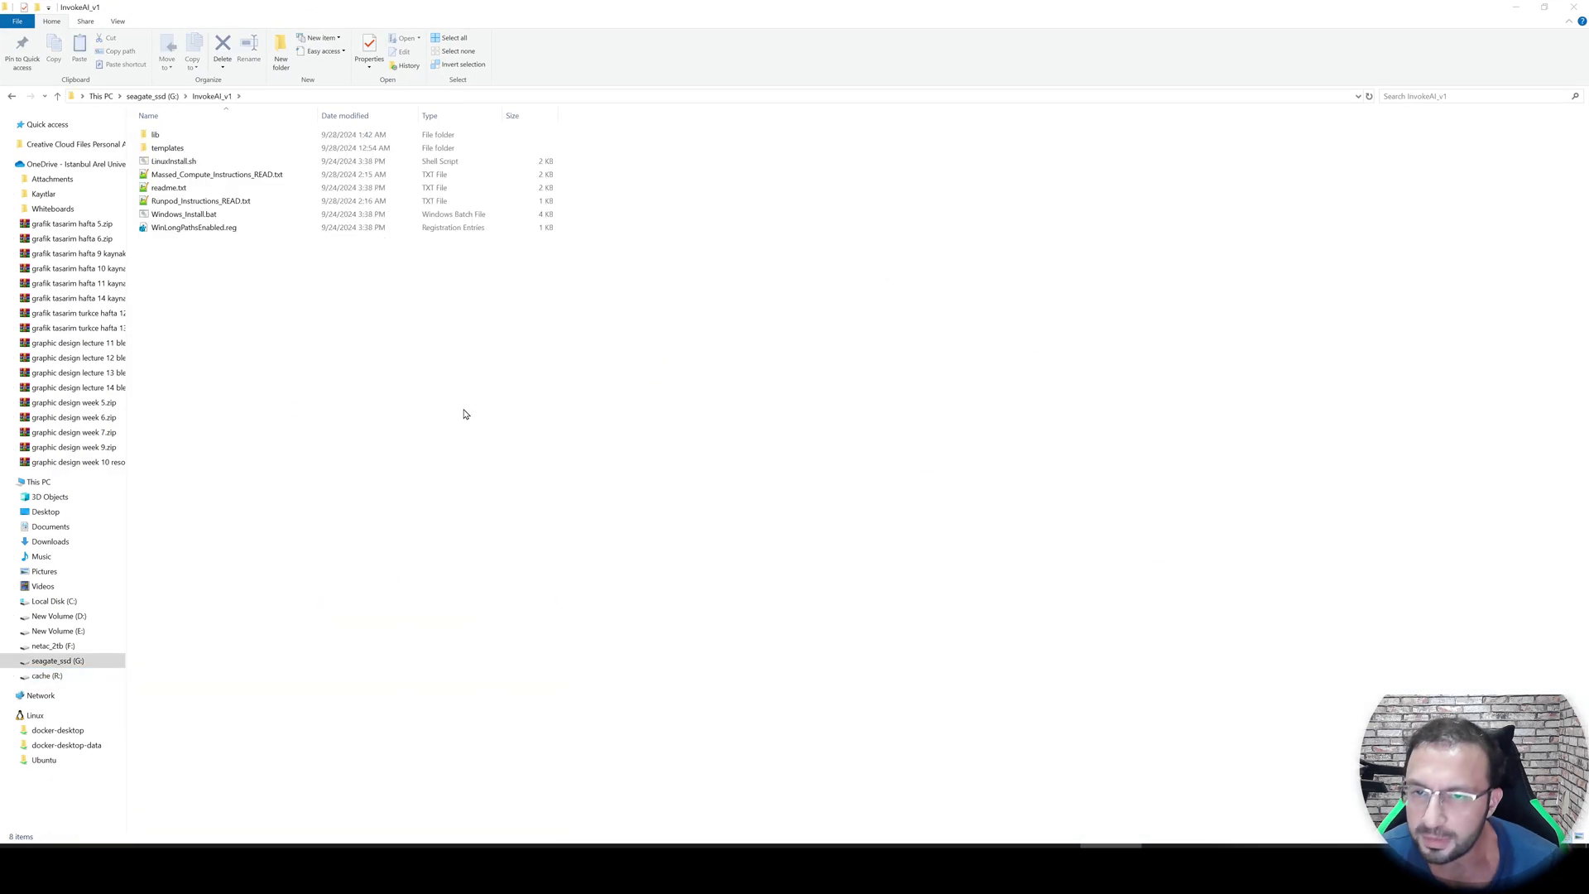
Run Windows_Install.bat to read the prerequisites it lists, and close its window
{"action": "double_click", "coordinate": [190, 220]}
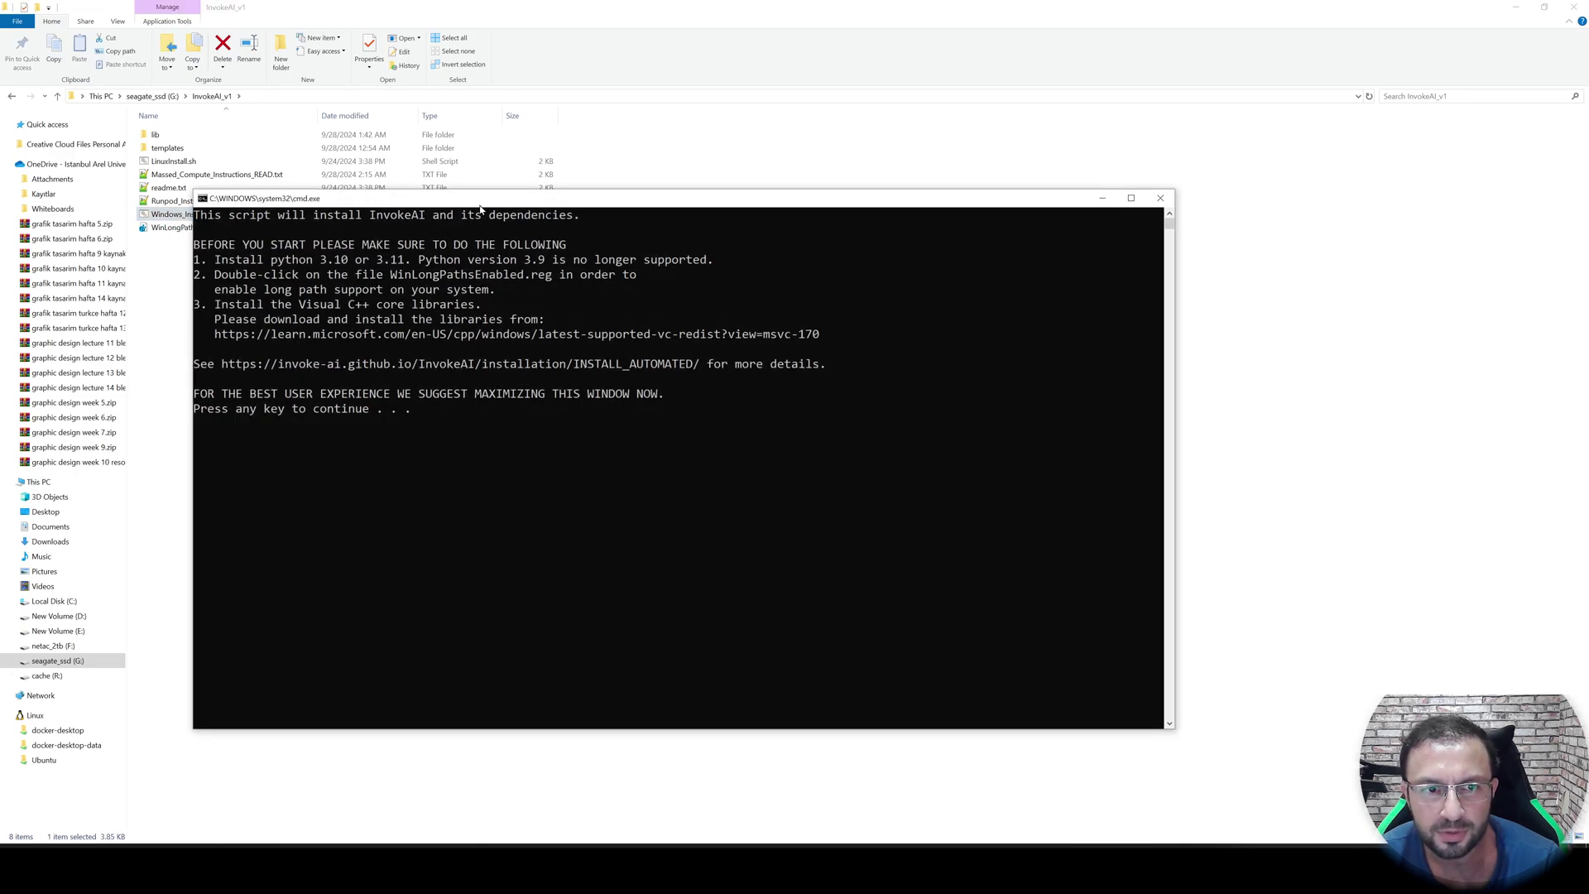
{"action": "left_click_drag", "start_coordinate": [480, 208], "coordinate": [572, 220]}
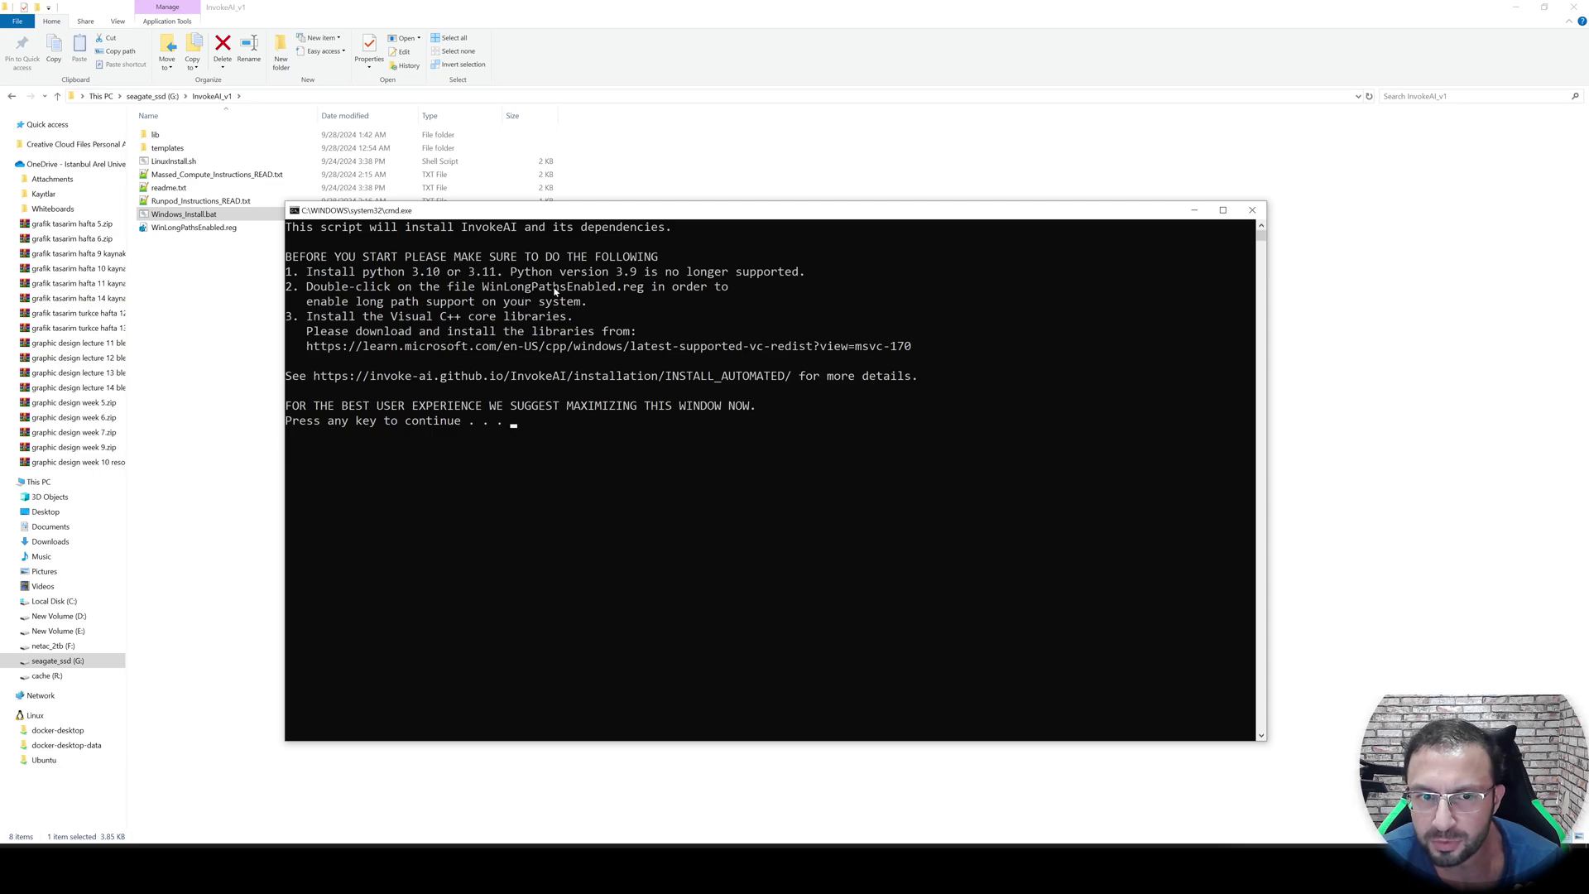
{"action": "left_click", "coordinate": [1252, 210]}
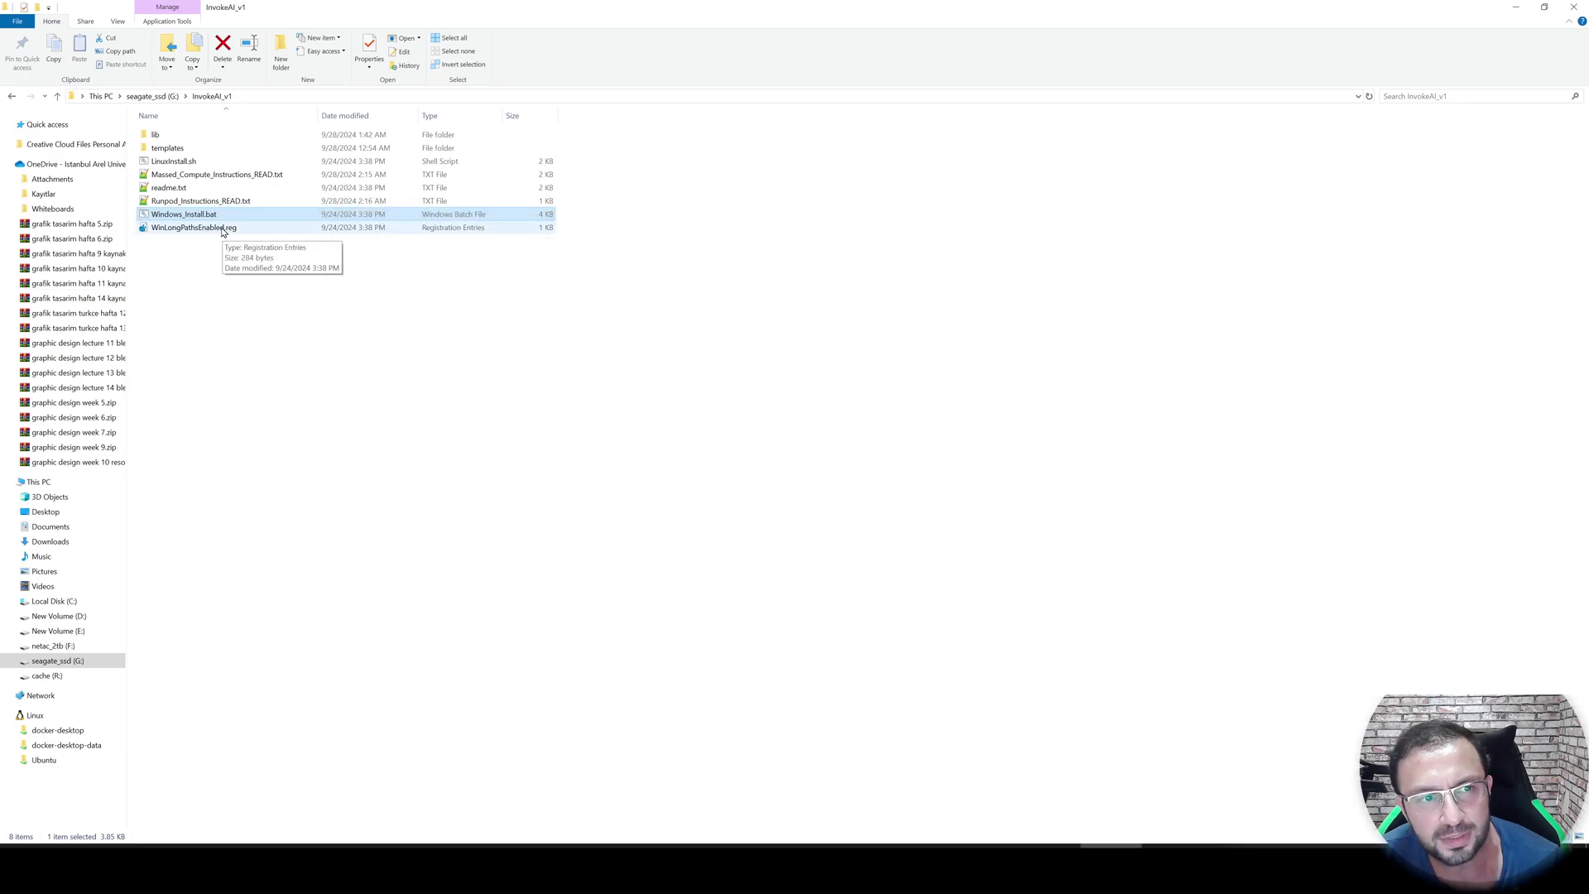
Add WinLongPathsEnabled.reg to the Windows registry, approving the elevation and registry prompts
{"action": "double_click", "coordinate": [207, 228]}
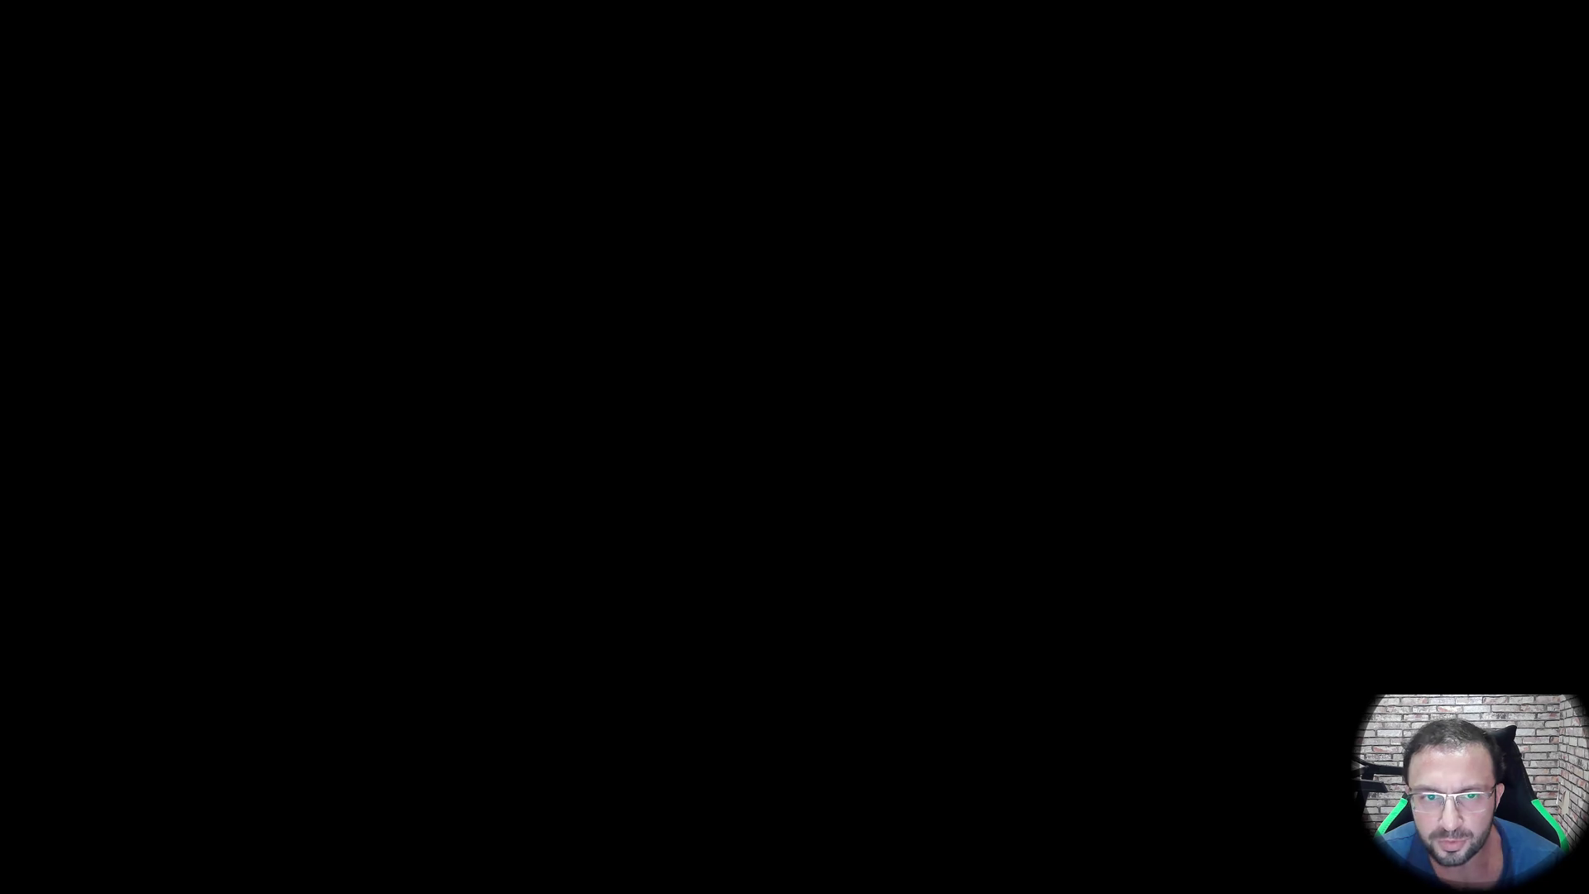
{"action": "left_click", "coordinate": [778, 434]}
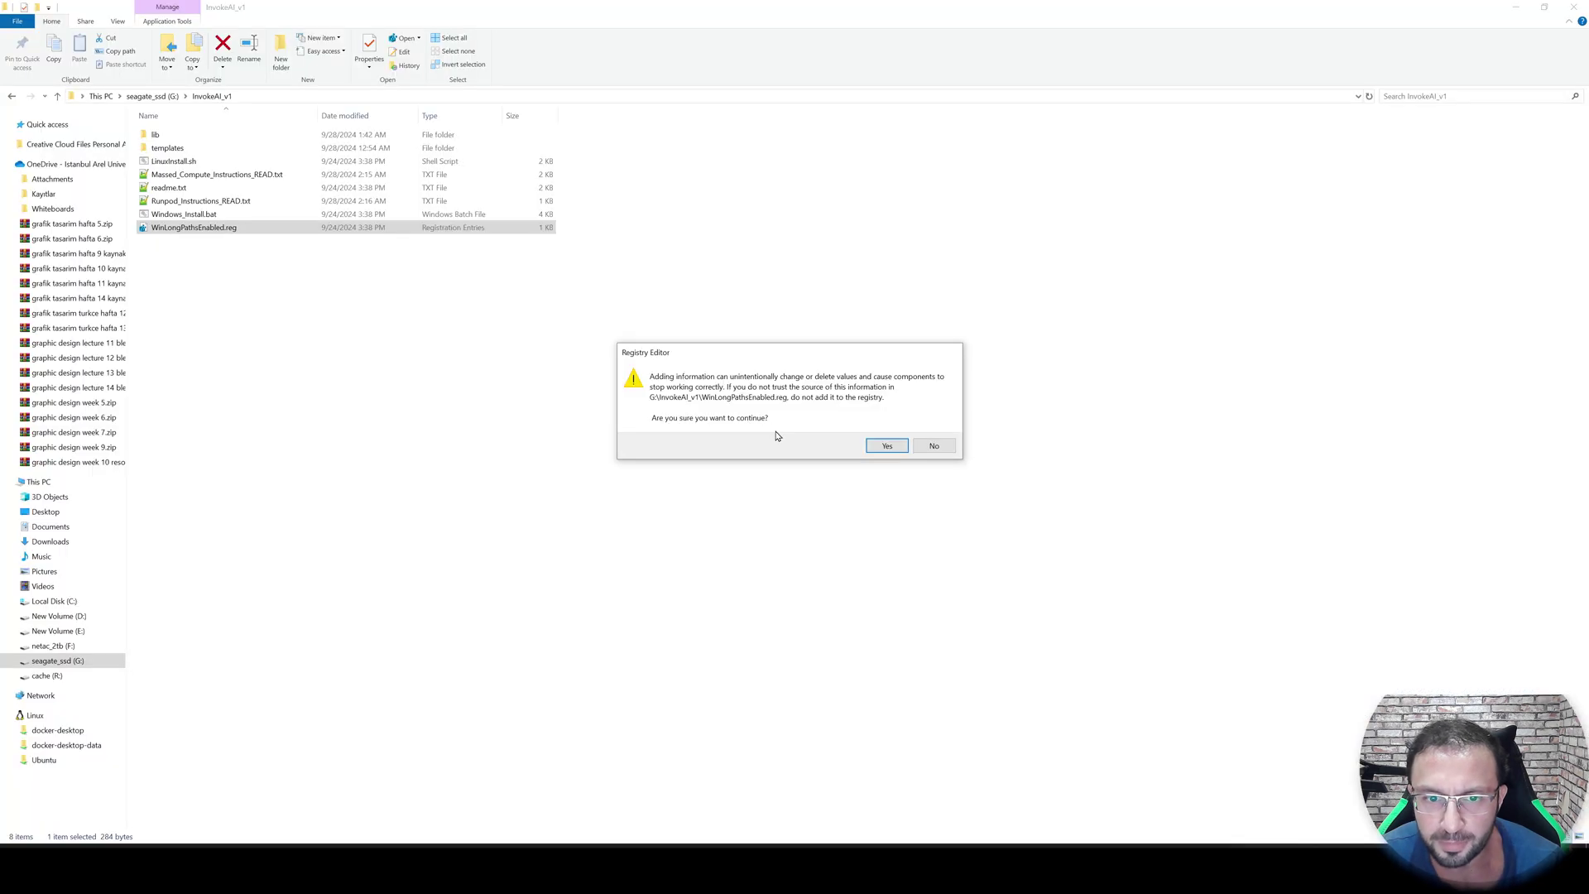
{"action": "left_click", "coordinate": [884, 447]}
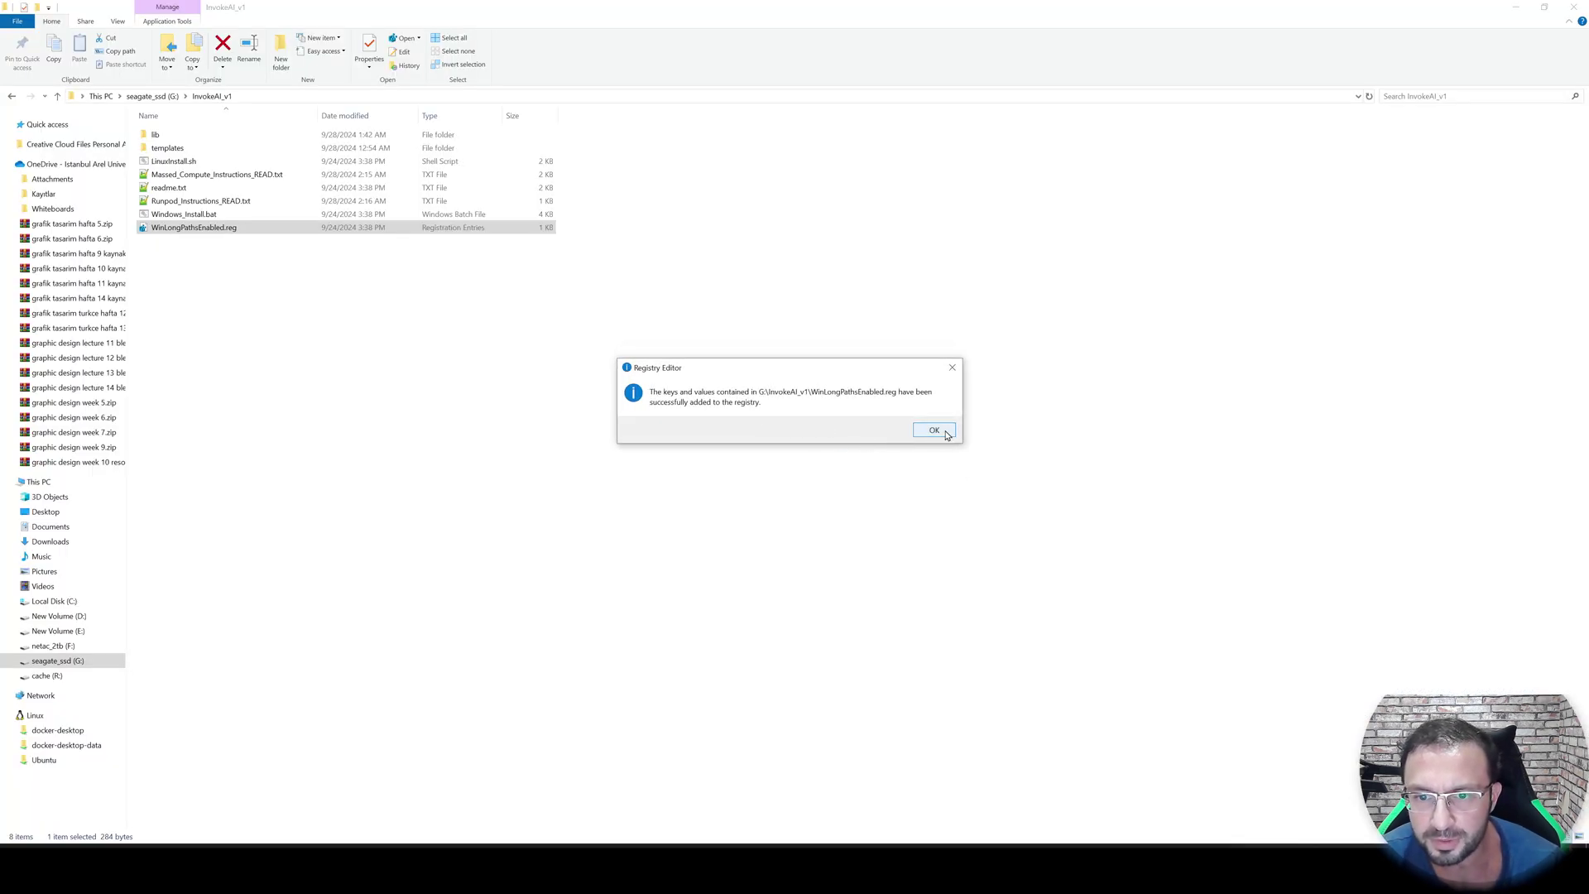
{"action": "left_click", "coordinate": [934, 430]}
Launch Windows_Install.bat from the InvokeAI_v1 folder and continue past the prerequisites notice
{"action": "double_click", "coordinate": [214, 217]}
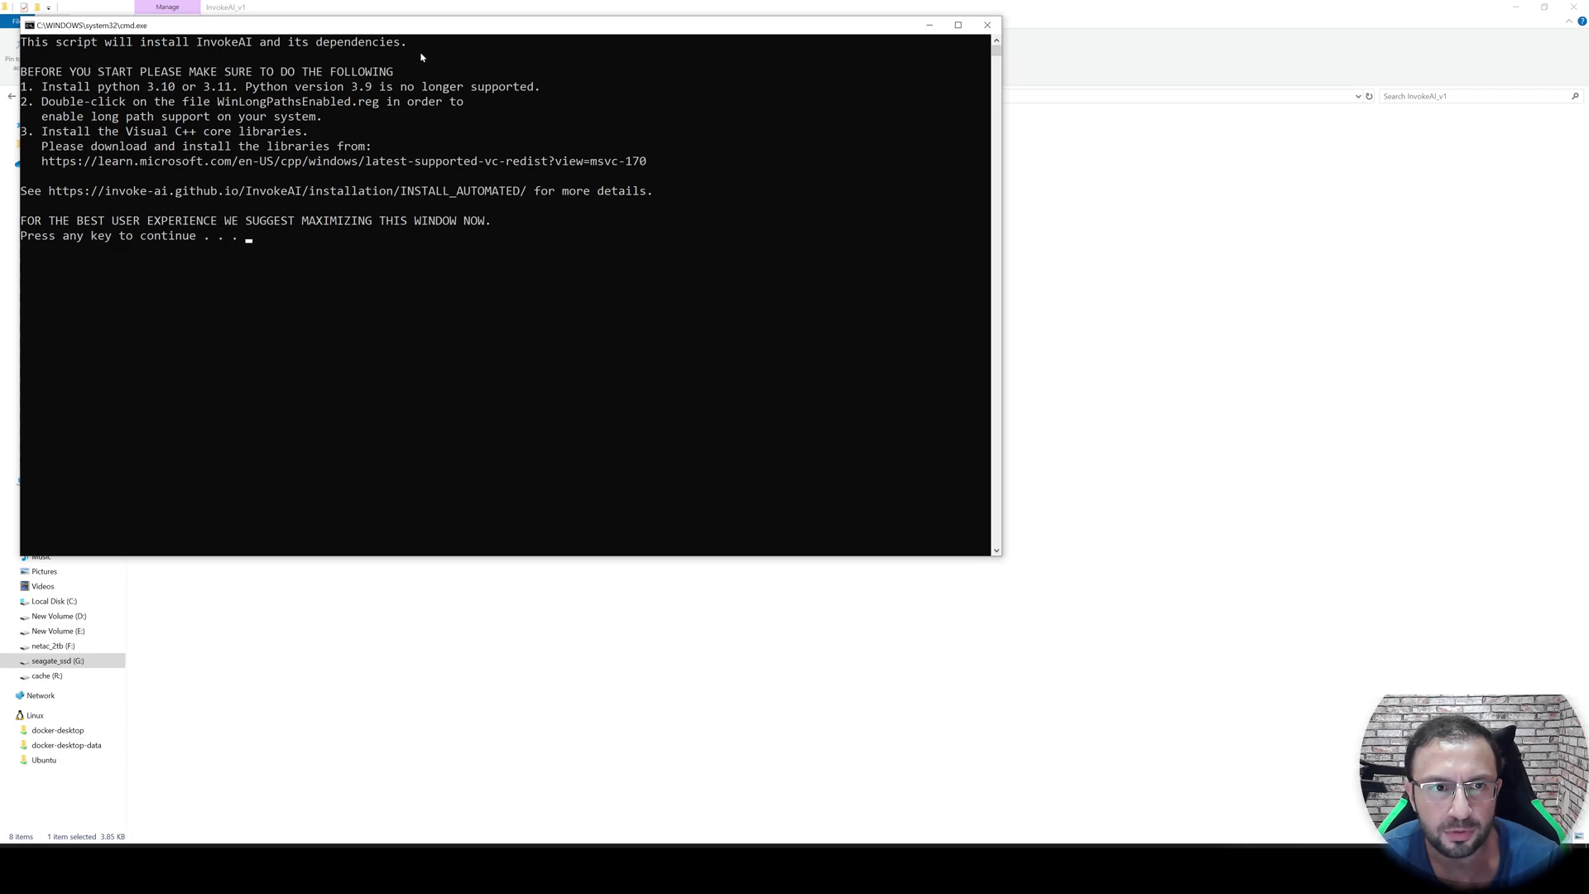
{"action": "key", "text": "Return"}
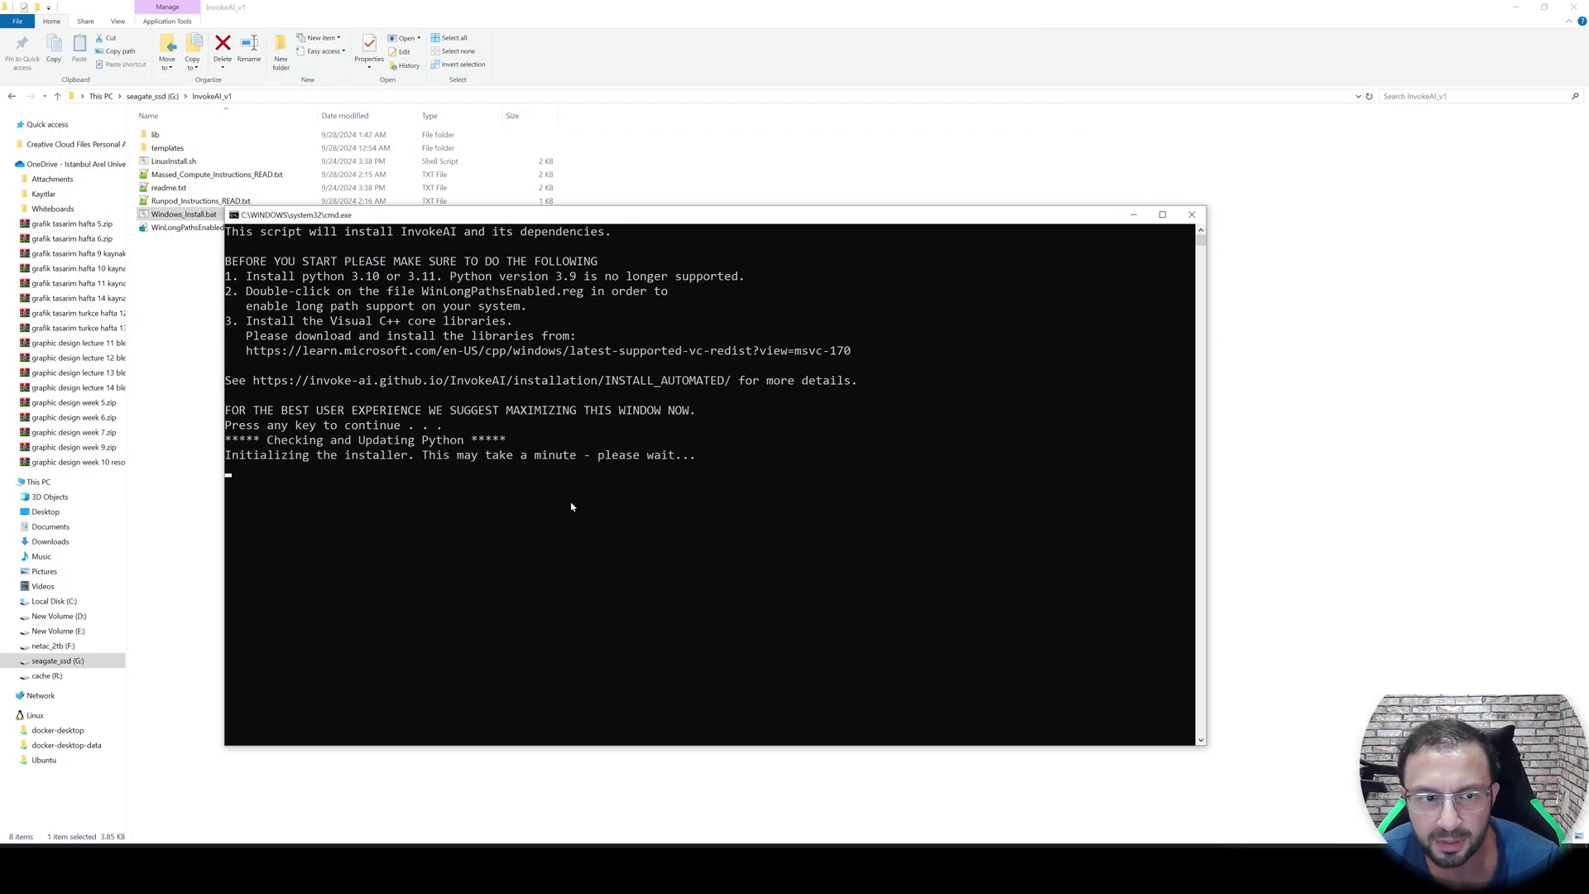
Switch to the browser and review the Patreon post's Windows requirements, tutorial link and CUDA and C++ tools note
{"action": "key", "text": "alt+Tab"}
{"action": "scroll", "coordinate": [516, 344], "scroll_direction": "up", "scroll_amount": 2}
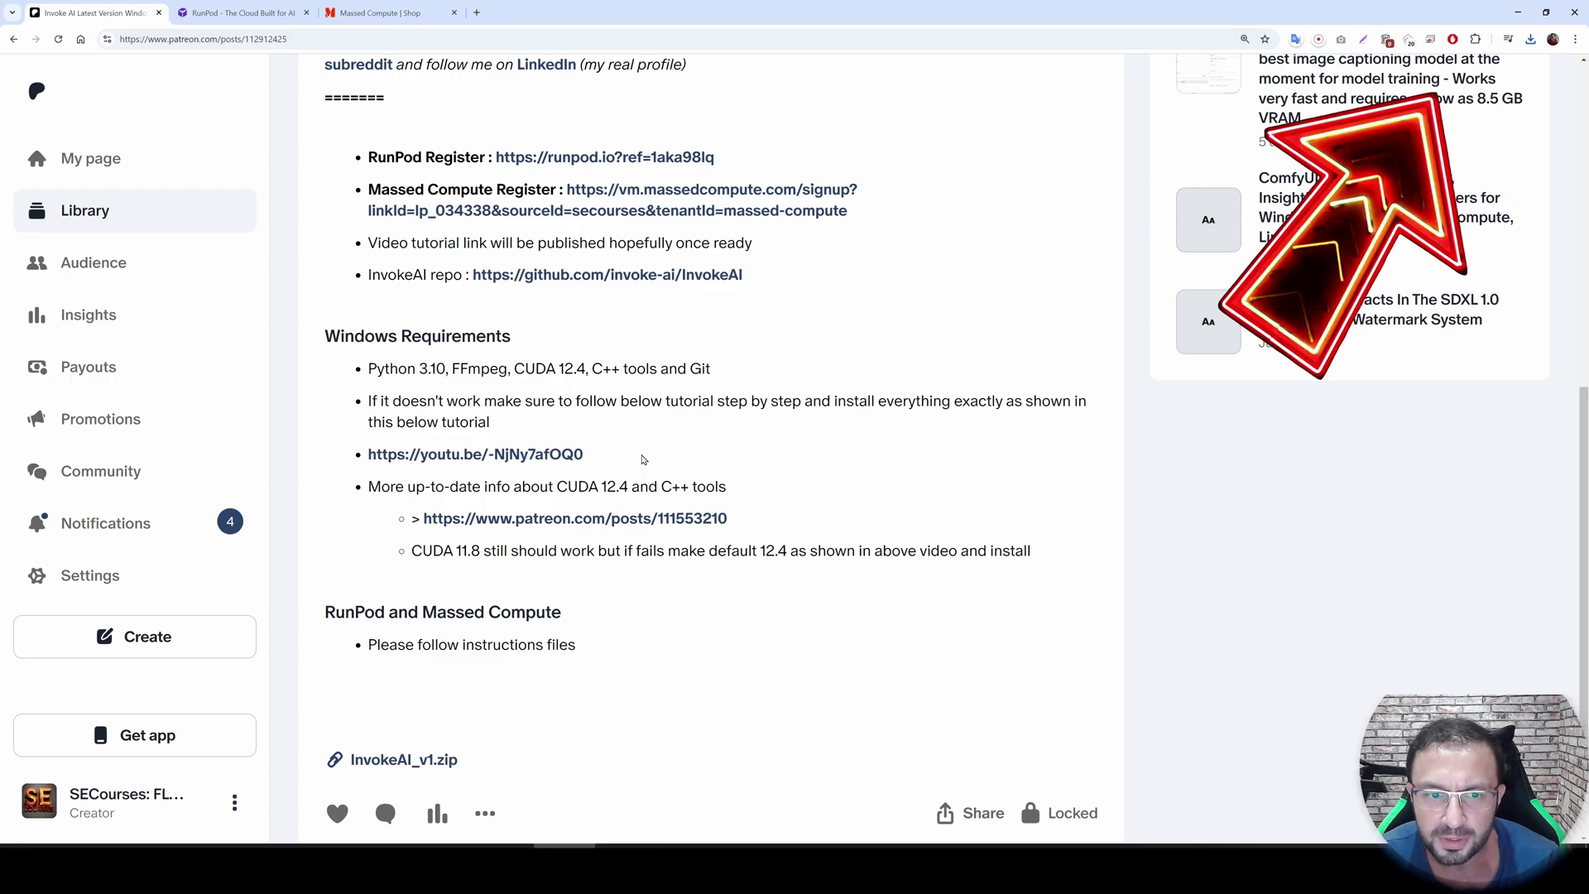
{"action": "left_click_drag", "start_coordinate": [638, 455], "coordinate": [374, 453]}
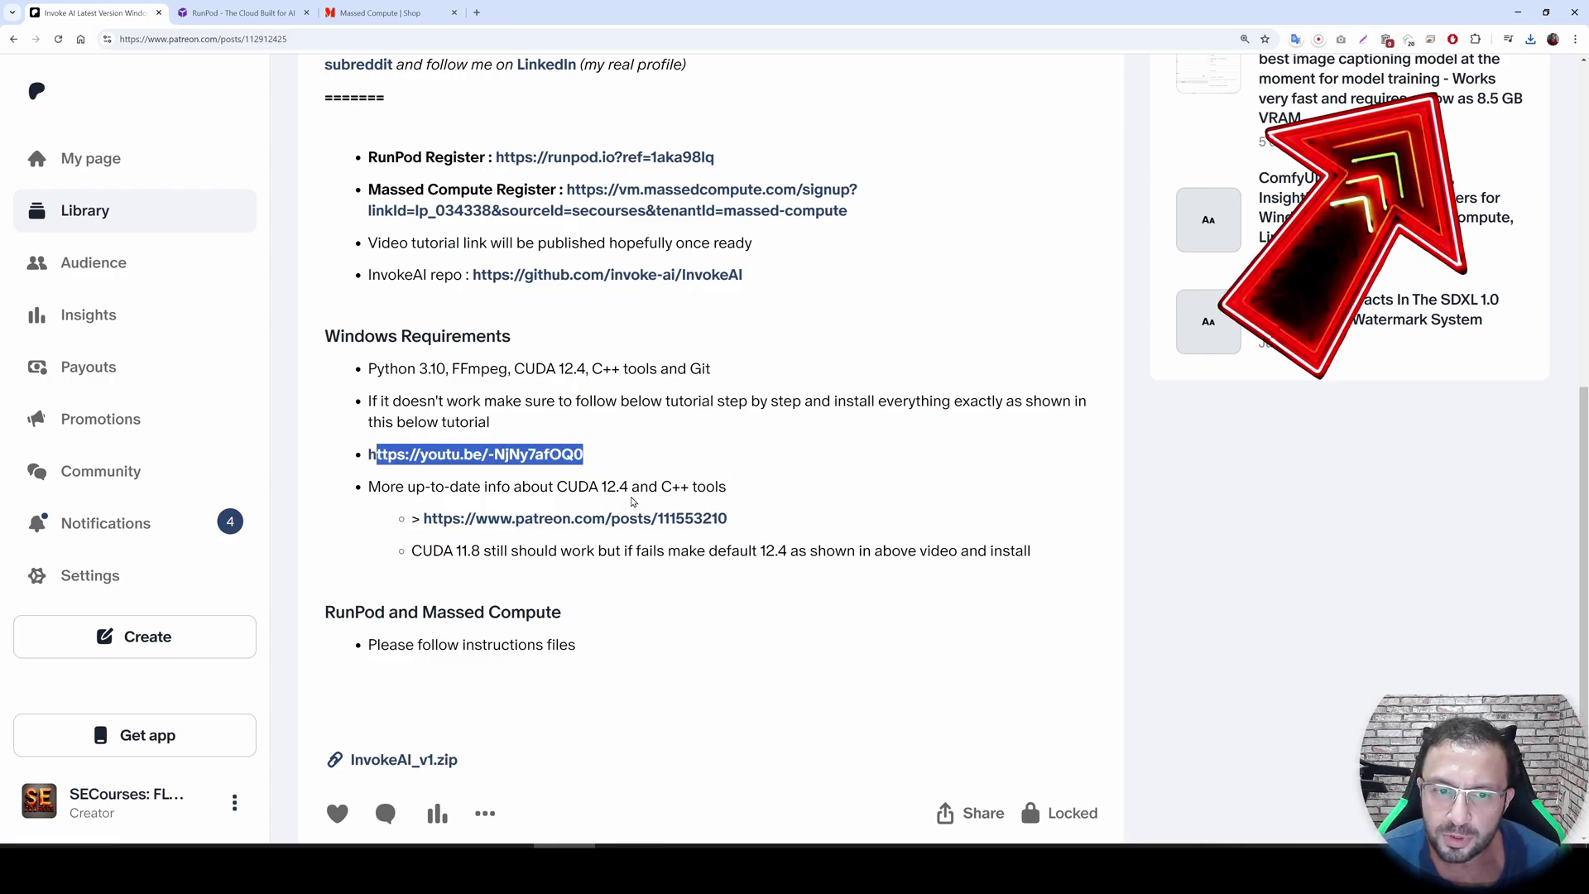
{"action": "left_click_drag", "start_coordinate": [737, 490], "coordinate": [672, 488]}
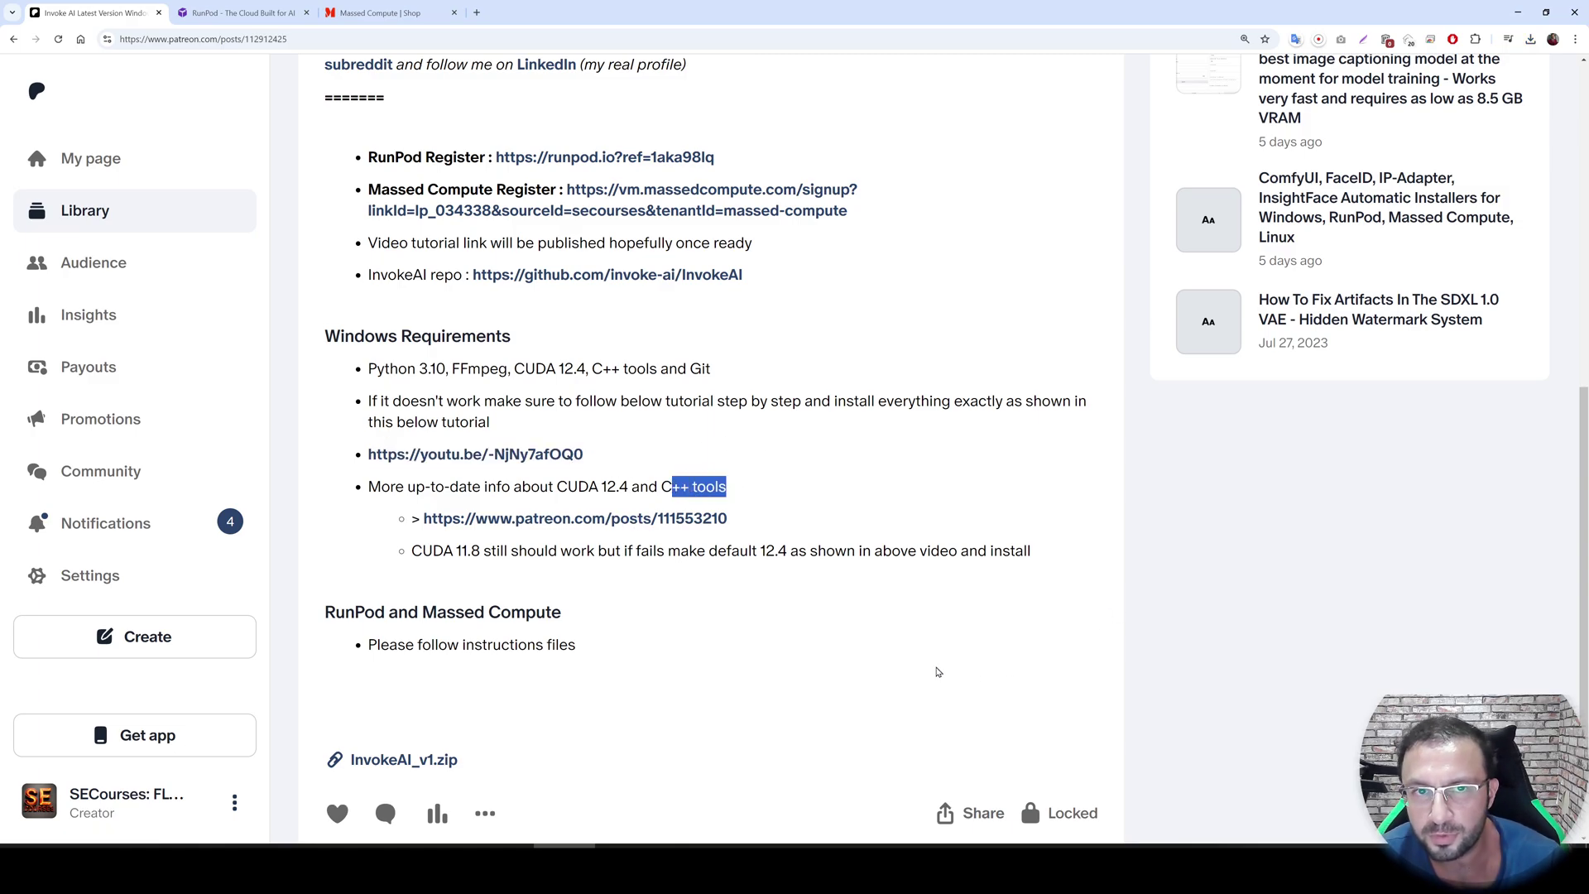
Switch back to the installer console and accept the recommended InvokeAI release 5.0.0
{"action": "key", "text": "alt+Tab"}
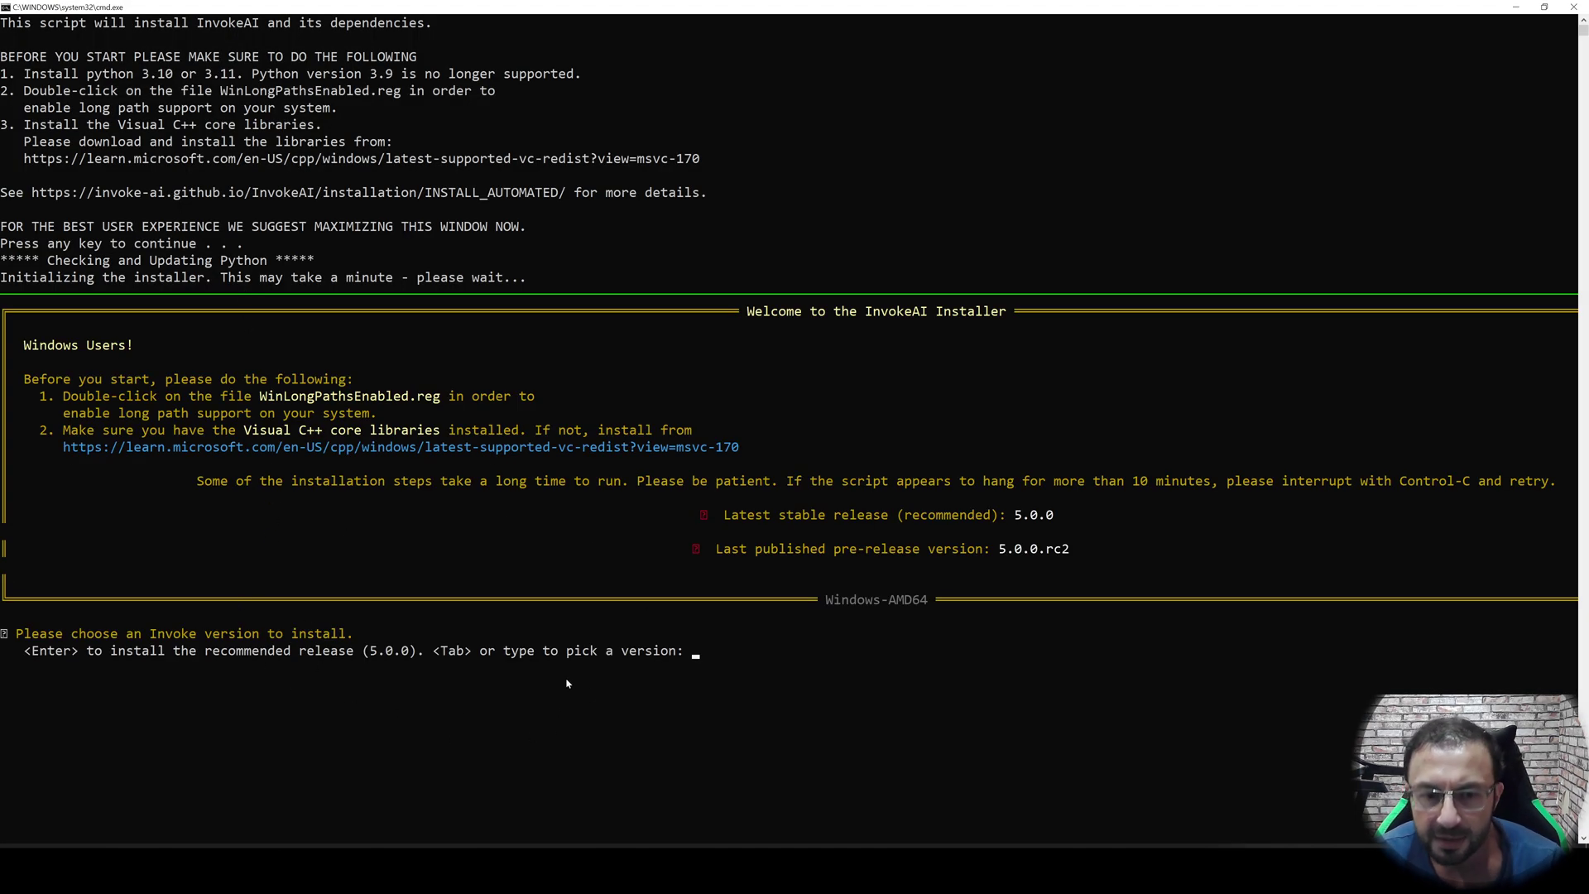
{"action": "left_click", "coordinate": [789, 719]}
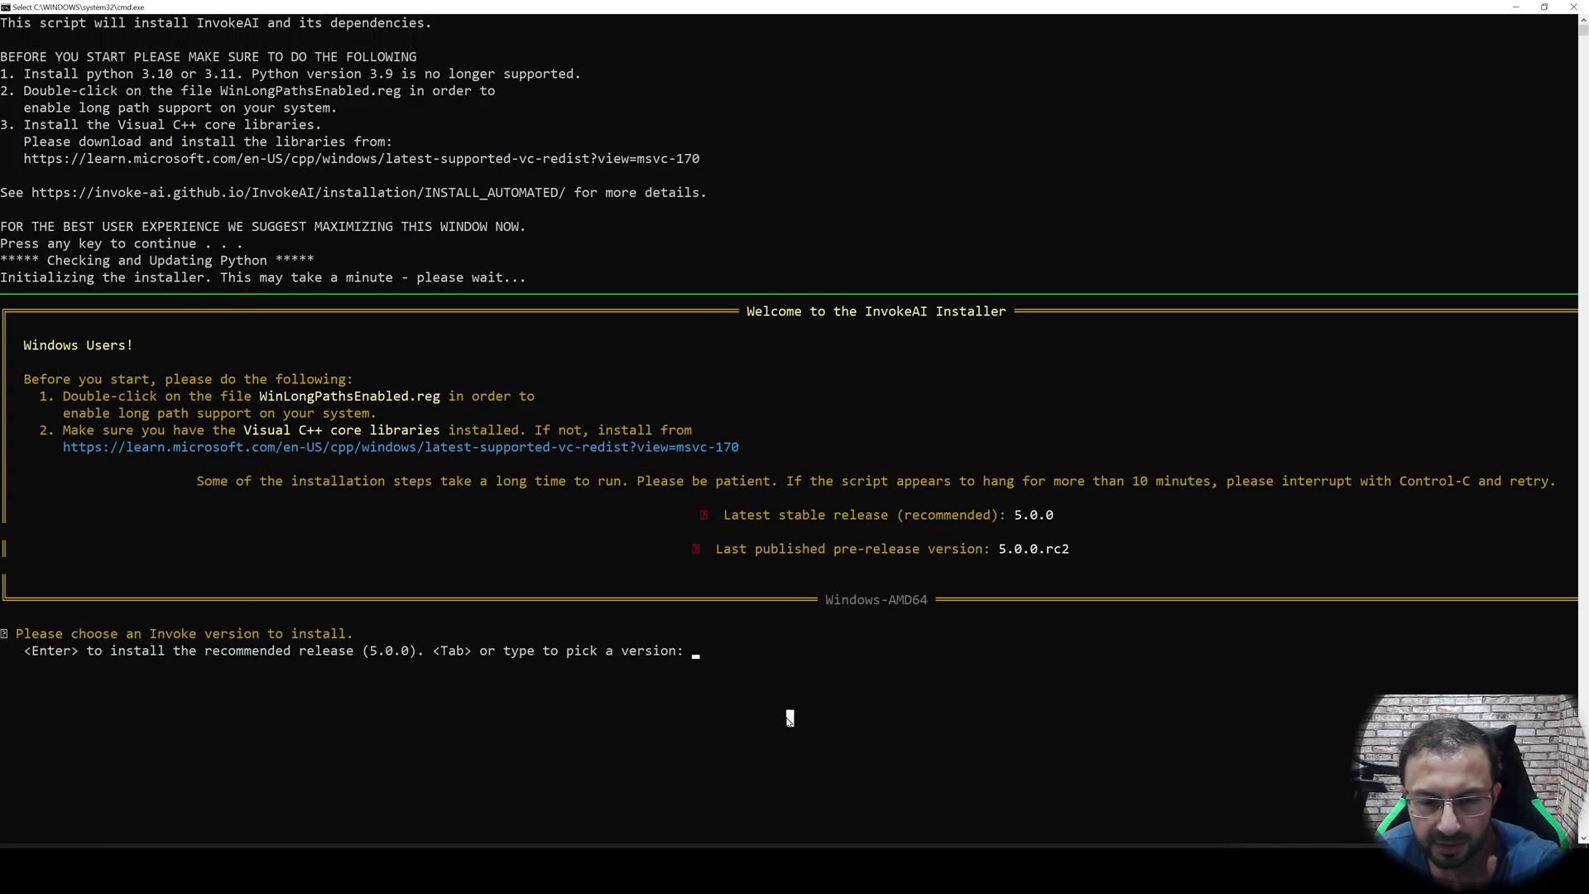
{"action": "key", "text": "Escape"}
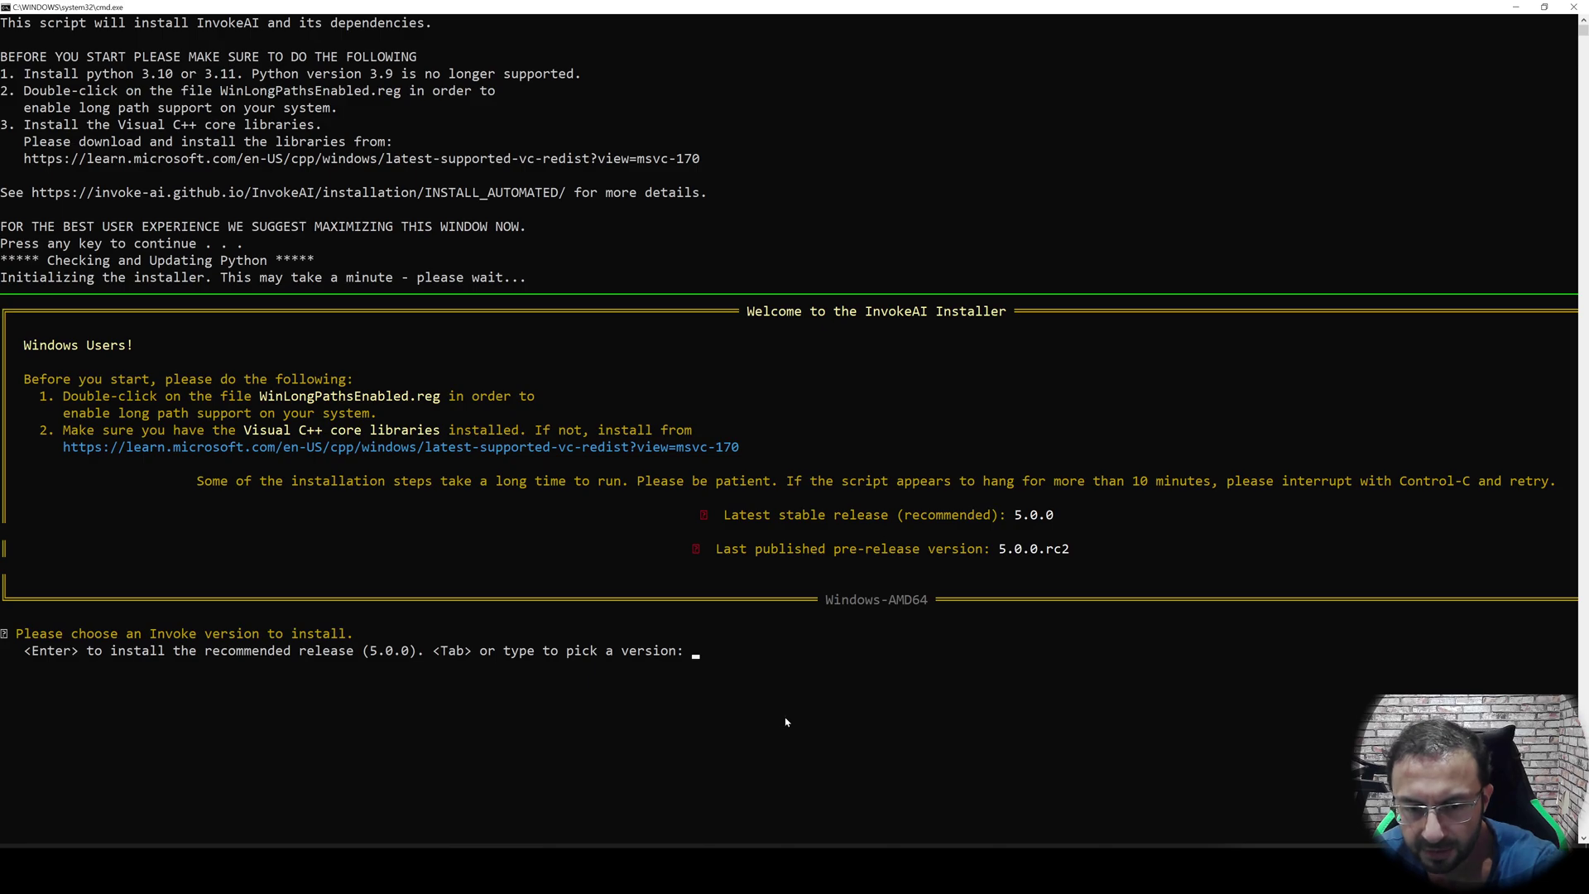
{"action": "key", "text": "Return"}
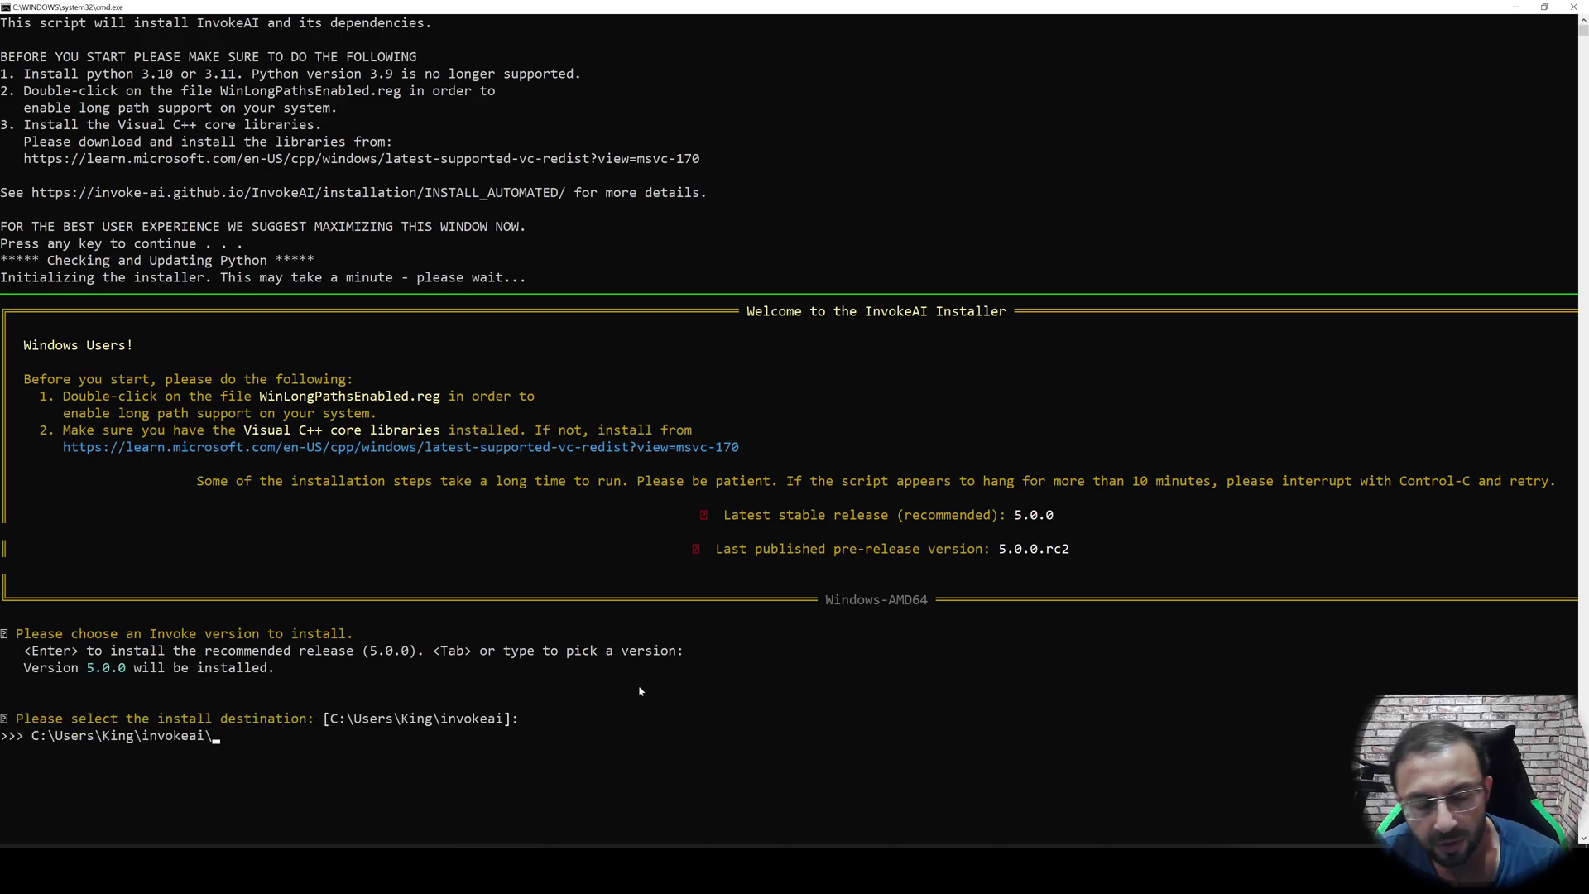
Clear the default install destination, submit it blank and confirm G:\InvokeAI_v1 as the install location with y
{"action": "scroll", "coordinate": [190, 728], "scroll_direction": "down", "scroll_amount": 6}
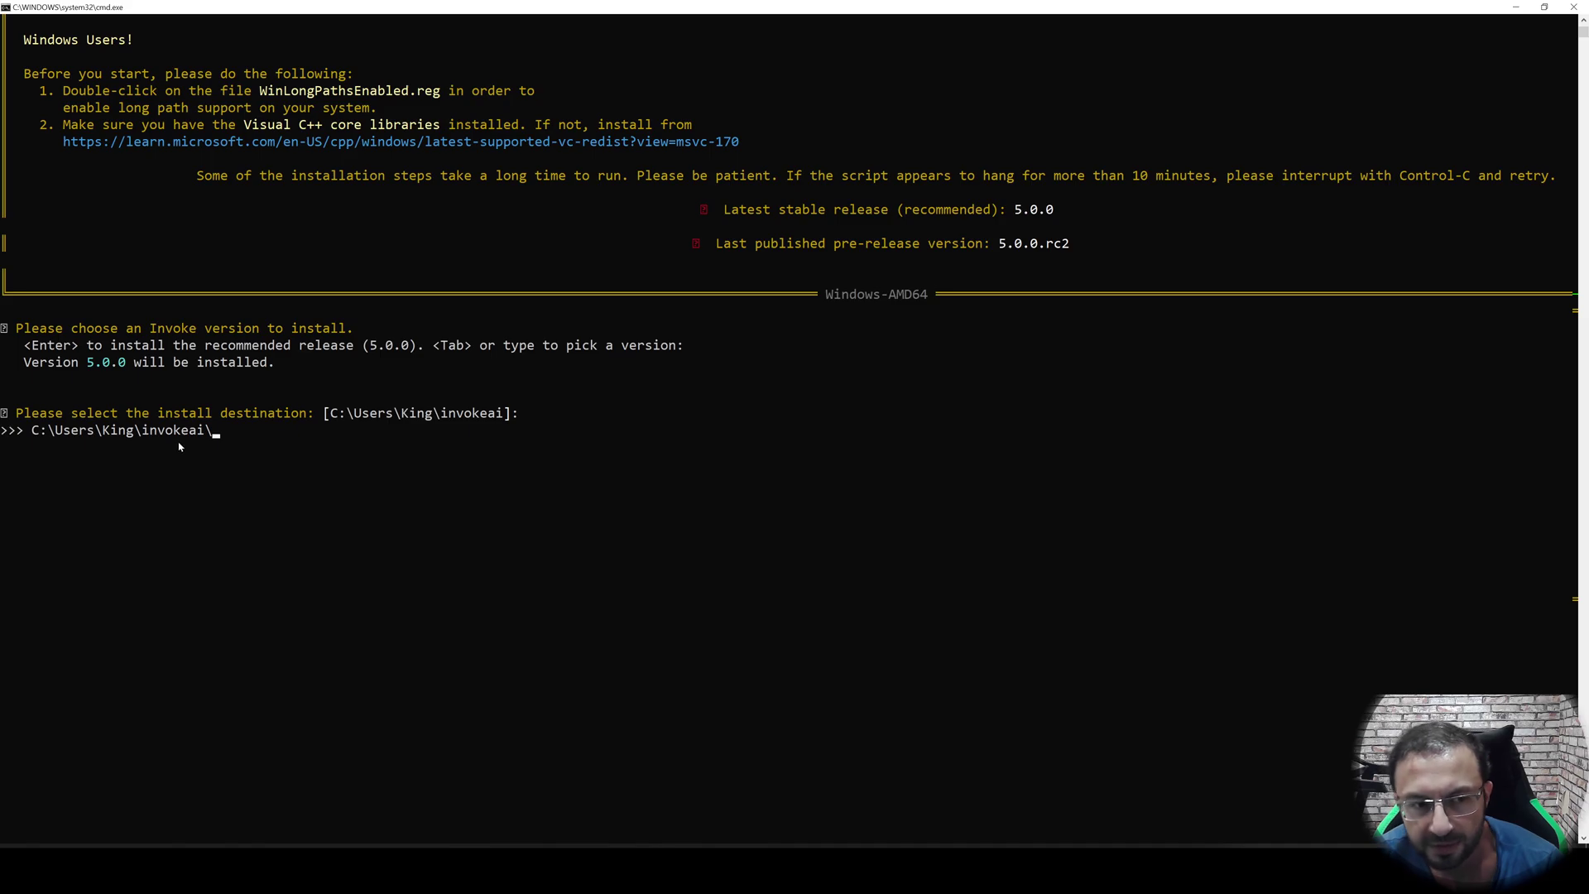
{"action": "key", "text": "BackSpace"}
{"action": "key", "text": "BackSpace"}
{"action": "key", "text": "BackSpace"}
{"action": "key", "text": "BackSpace"}
{"action": "key", "text": "BackSpace"}
{"action": "key", "text": "BackSpace"}
{"action": "key", "text": "BackSpace"}
{"action": "key", "text": "BackSpace"}
{"action": "key", "text": "BackSpace"}
{"action": "key", "text": "BackSpace"}
{"action": "key", "text": "BackSpace"}
{"action": "key", "text": "BackSpace"}
{"action": "key", "text": "BackSpace"}
{"action": "key", "text": "BackSpace"}
{"action": "key", "text": "BackSpace"}
{"action": "key", "text": "BackSpace"}
{"action": "key", "text": "BackSpace"}
{"action": "key", "text": "BackSpace"}
{"action": "key", "text": "BackSpace"}
{"action": "key", "text": "BackSpace"}
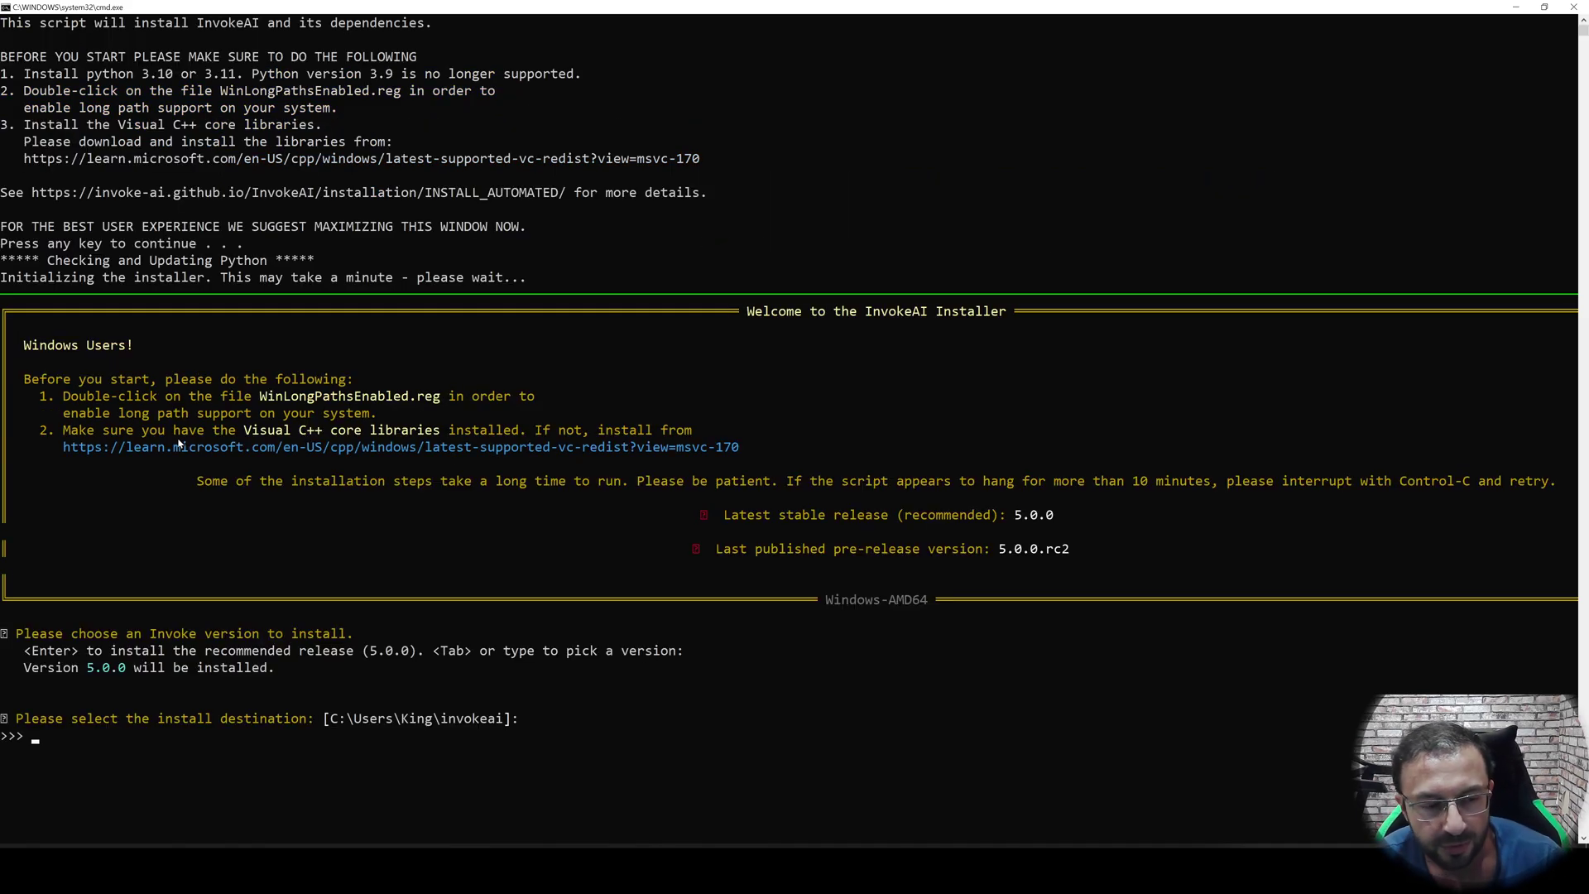
{"action": "key", "text": "Return"}
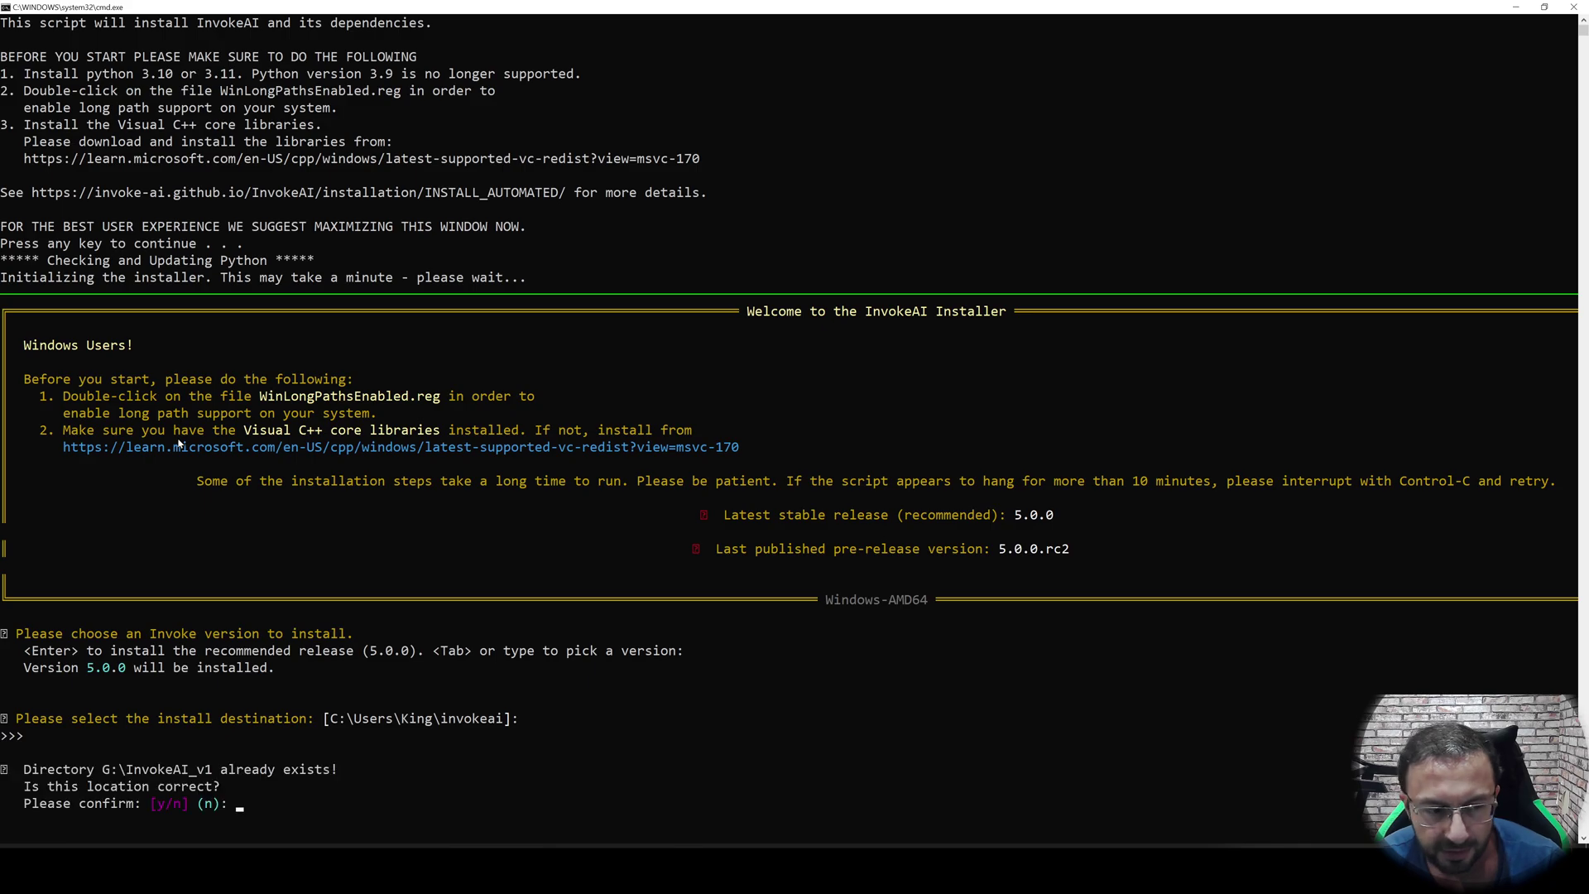
{"action": "scroll", "coordinate": [224, 355], "scroll_direction": "down", "scroll_amount": 8}
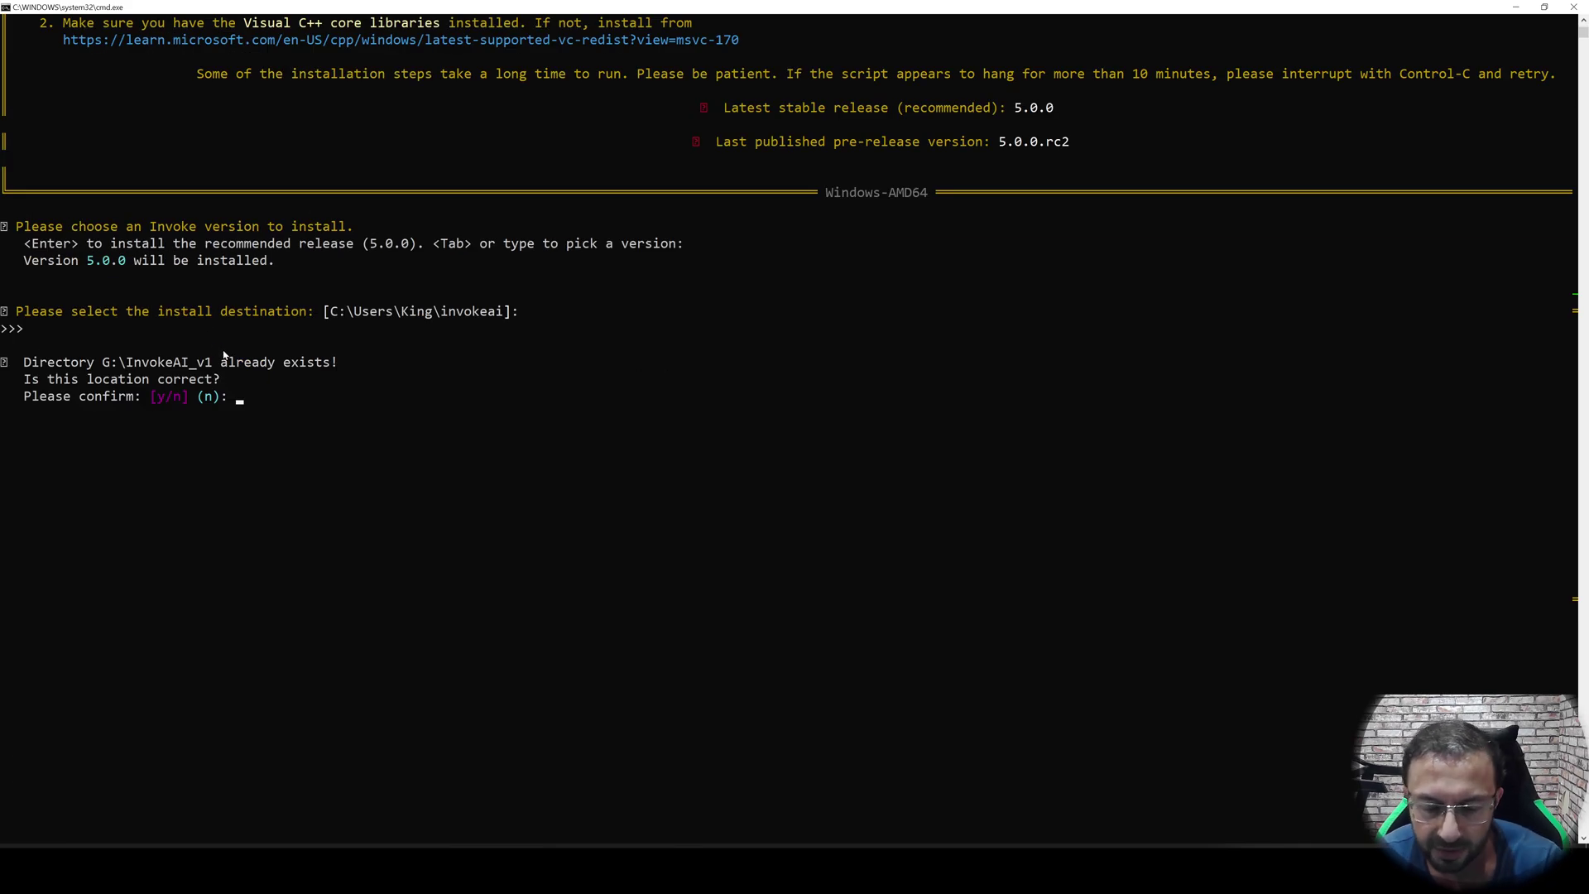
{"action": "type", "text": "y"}
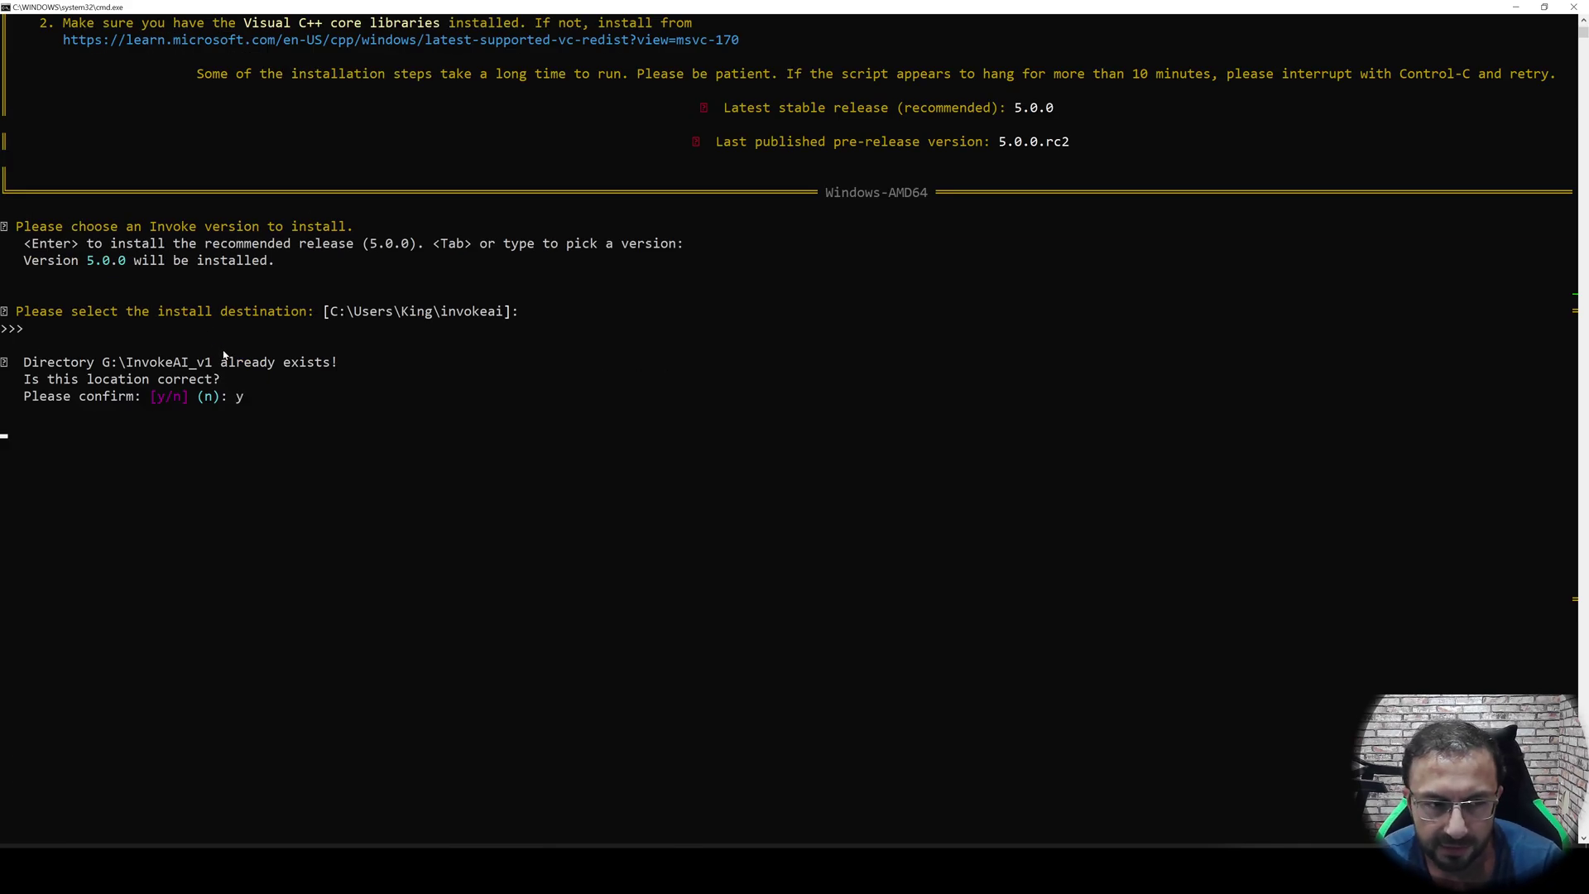
Choose option 1, an NVIDIA GPU using CUDA, run the installation through and dismiss the finished installer
{"action": "scroll", "coordinate": [371, 461], "scroll_direction": "up", "scroll_amount": 1}
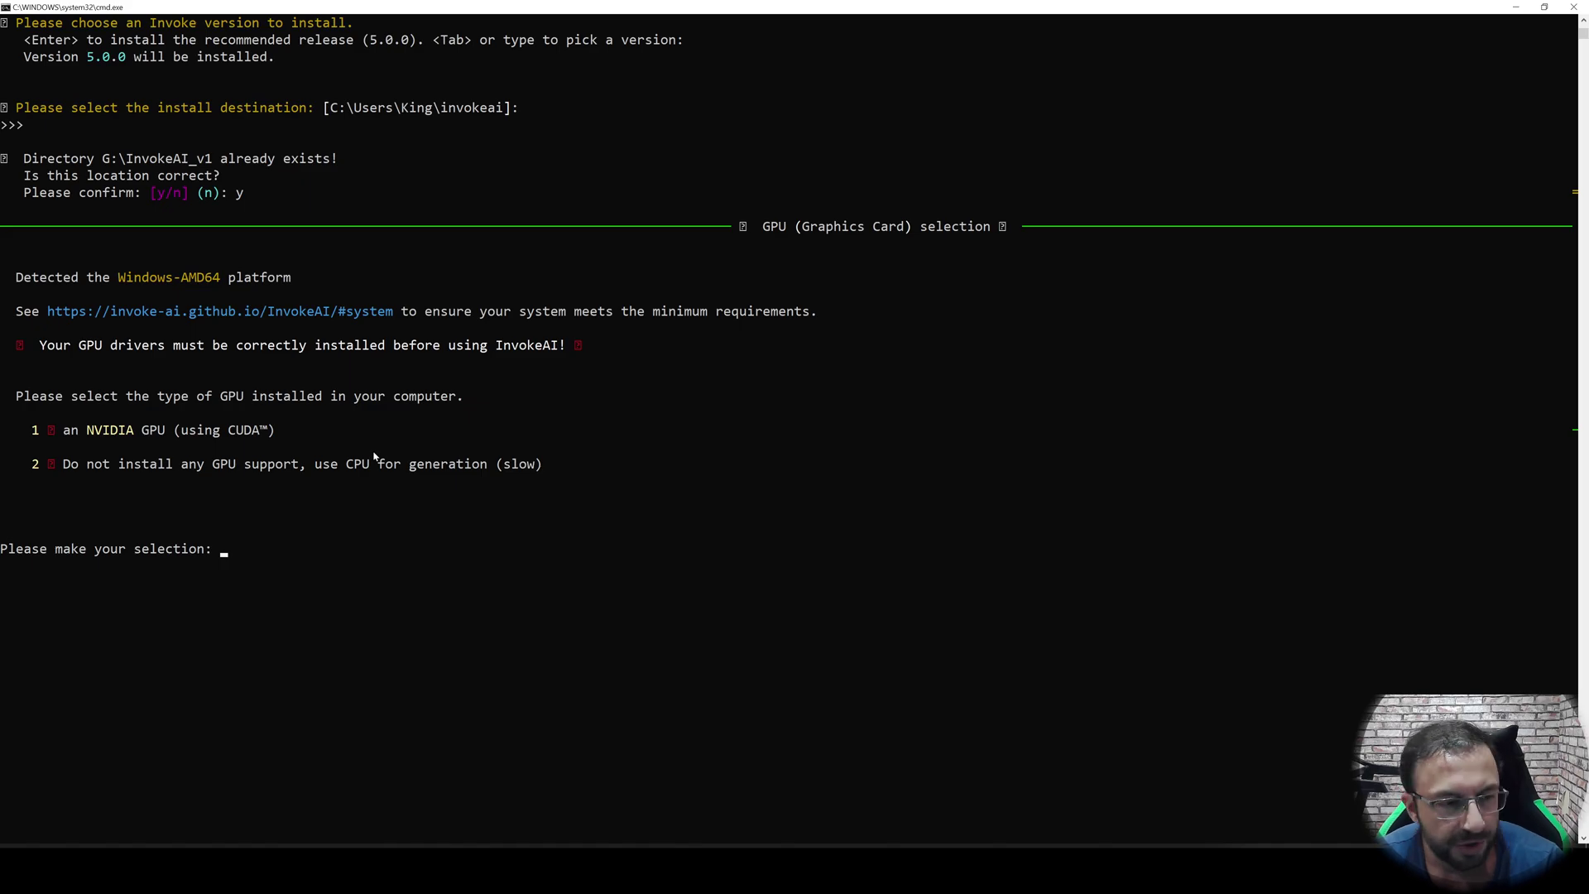
{"action": "type", "text": "1"}
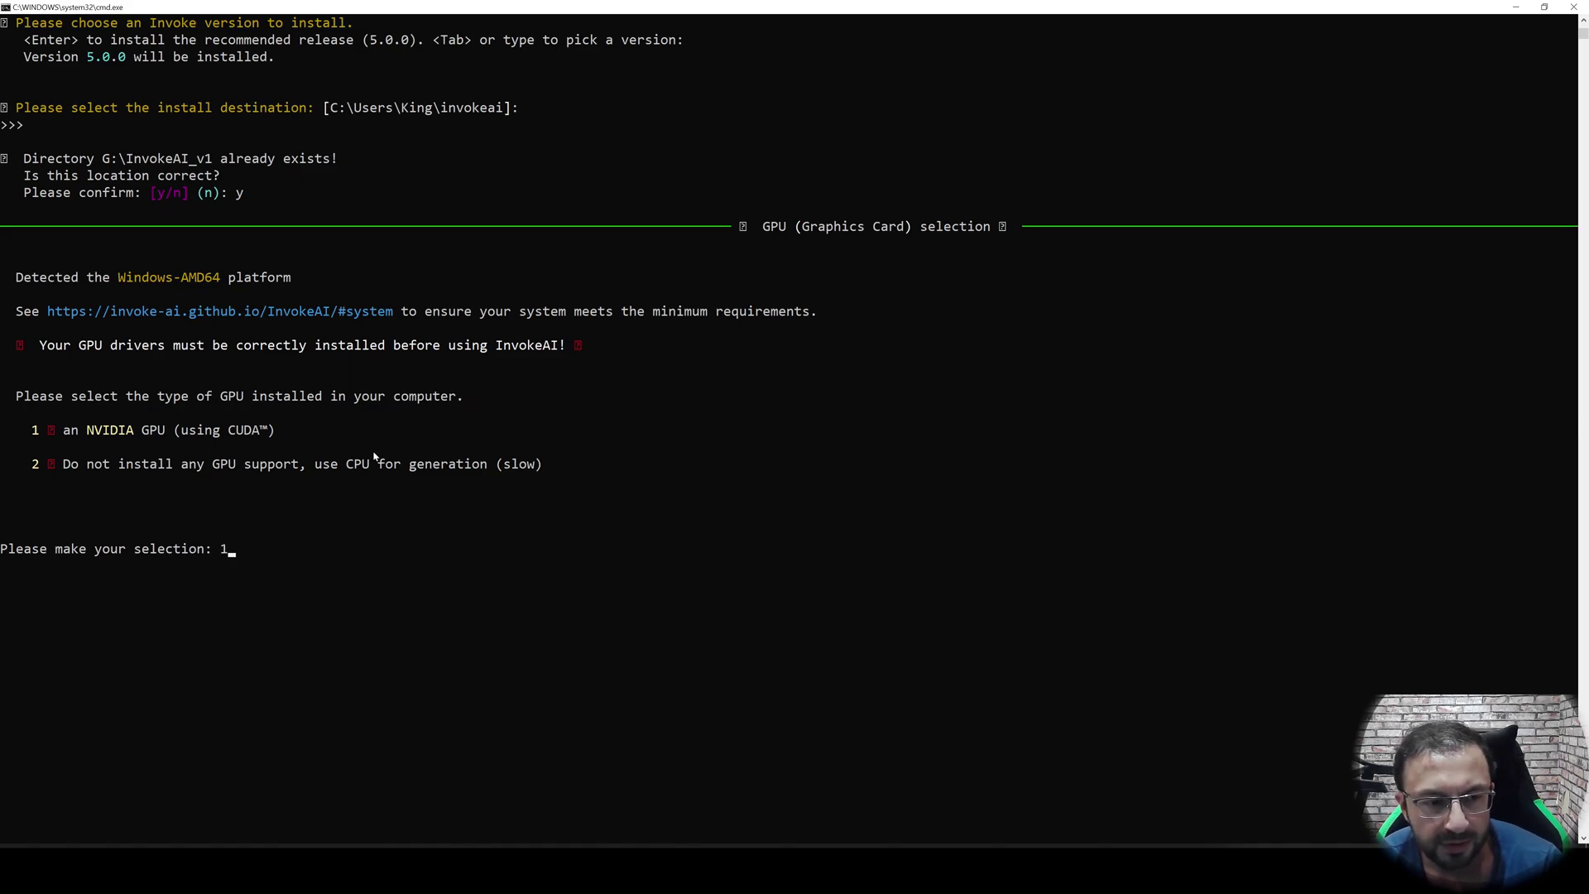
{"action": "key", "text": "Return"}
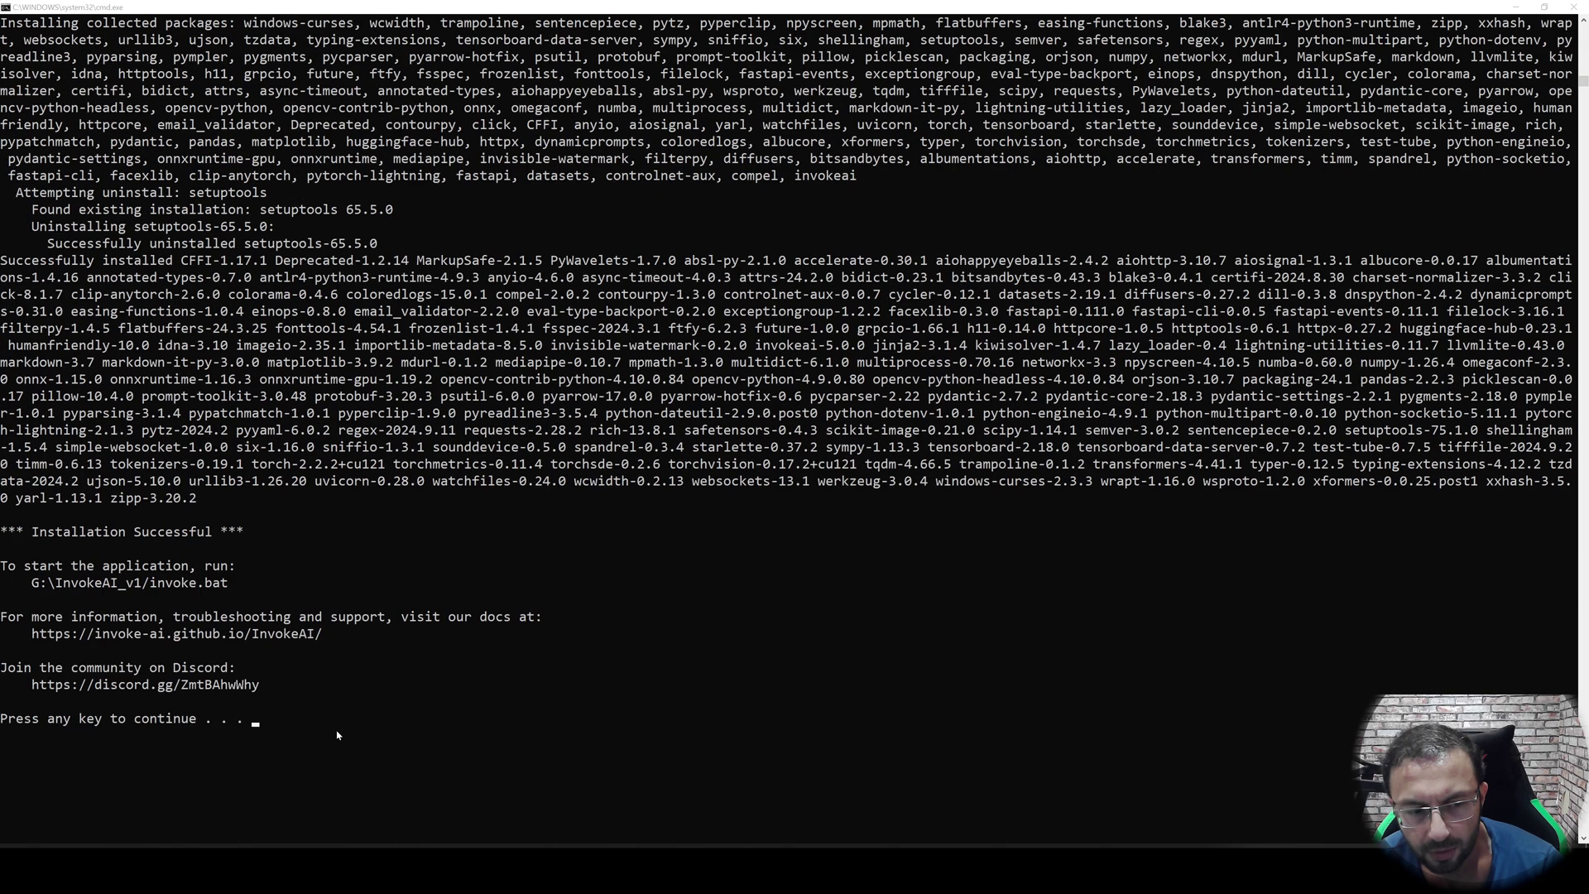
{"action": "scroll", "coordinate": [186, 529], "scroll_direction": "down", "scroll_amount": 4}
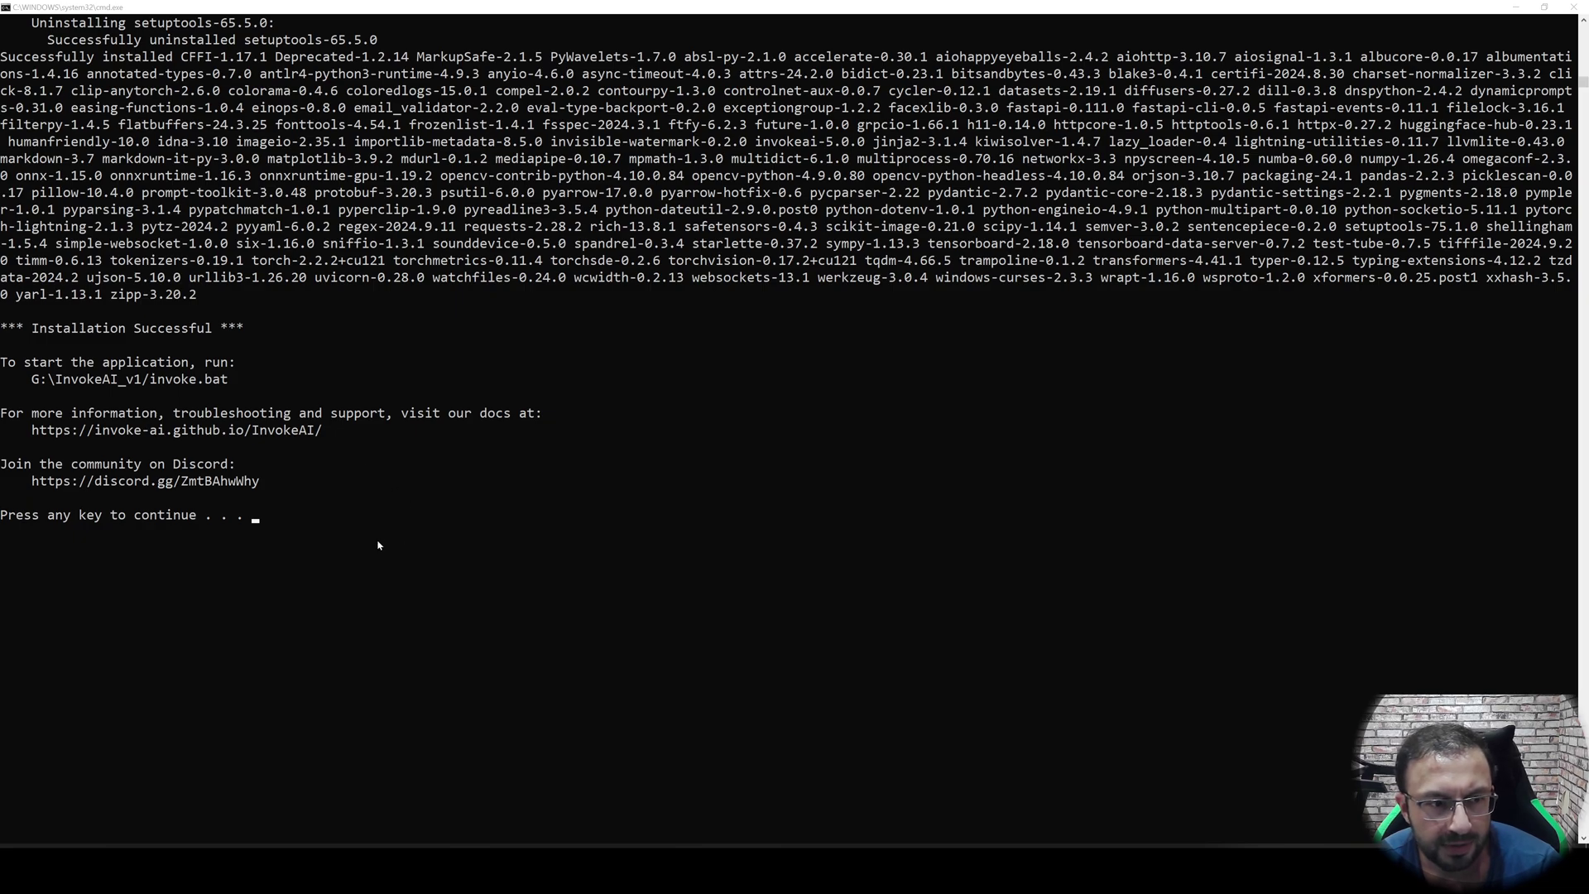
{"action": "key", "text": "Return"}
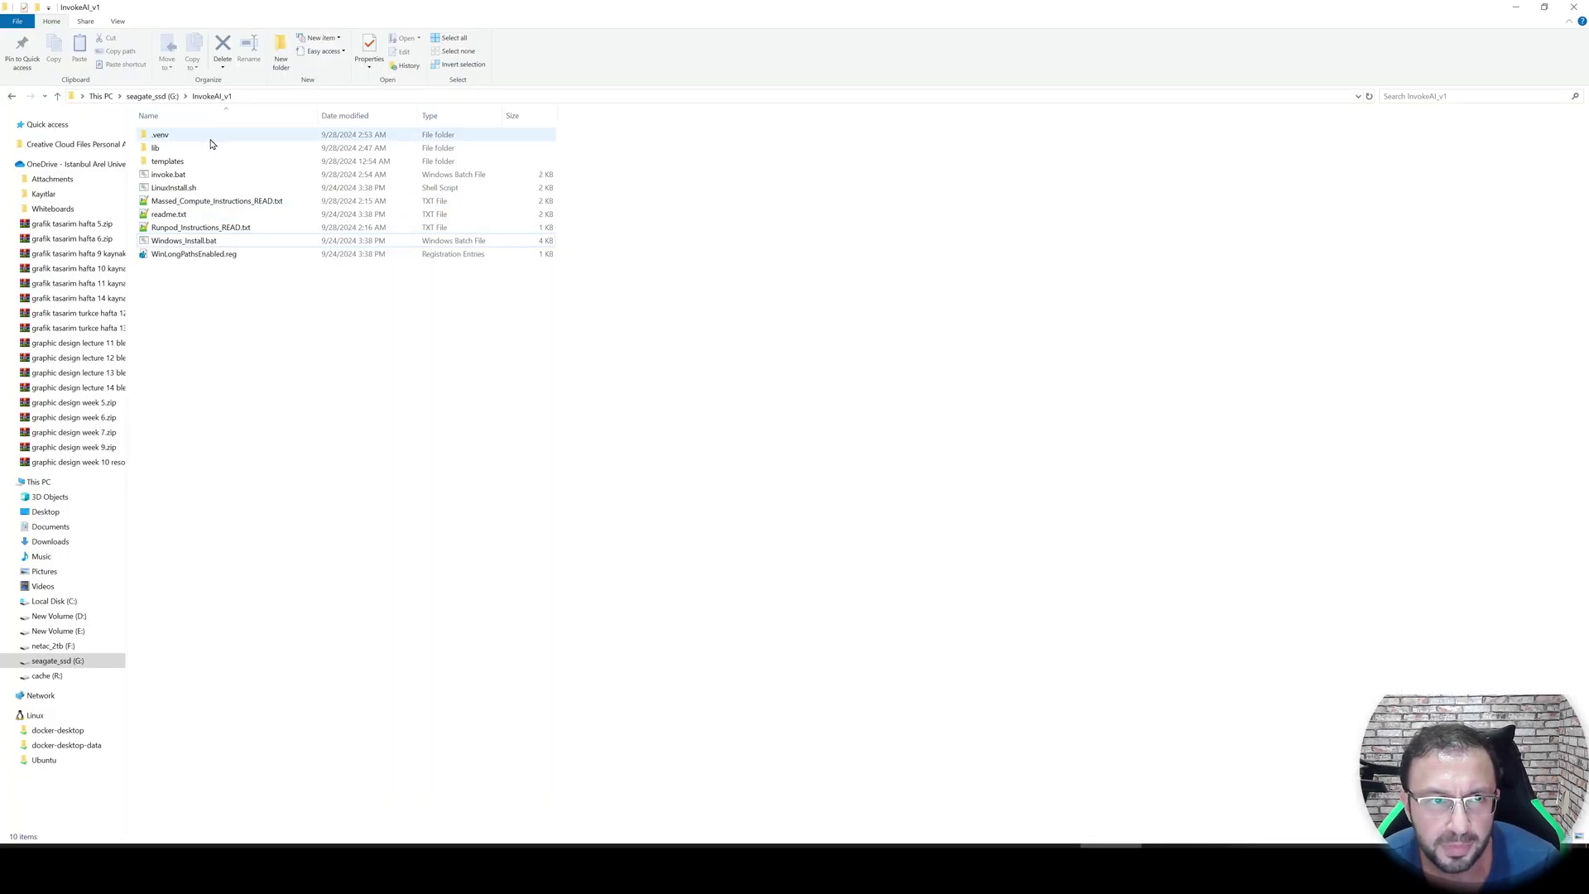
Launch invoke.bat from the InvokeAI_v1 folder and choose option 1, the browser-based image generation interface
{"action": "left_click", "coordinate": [178, 176]}
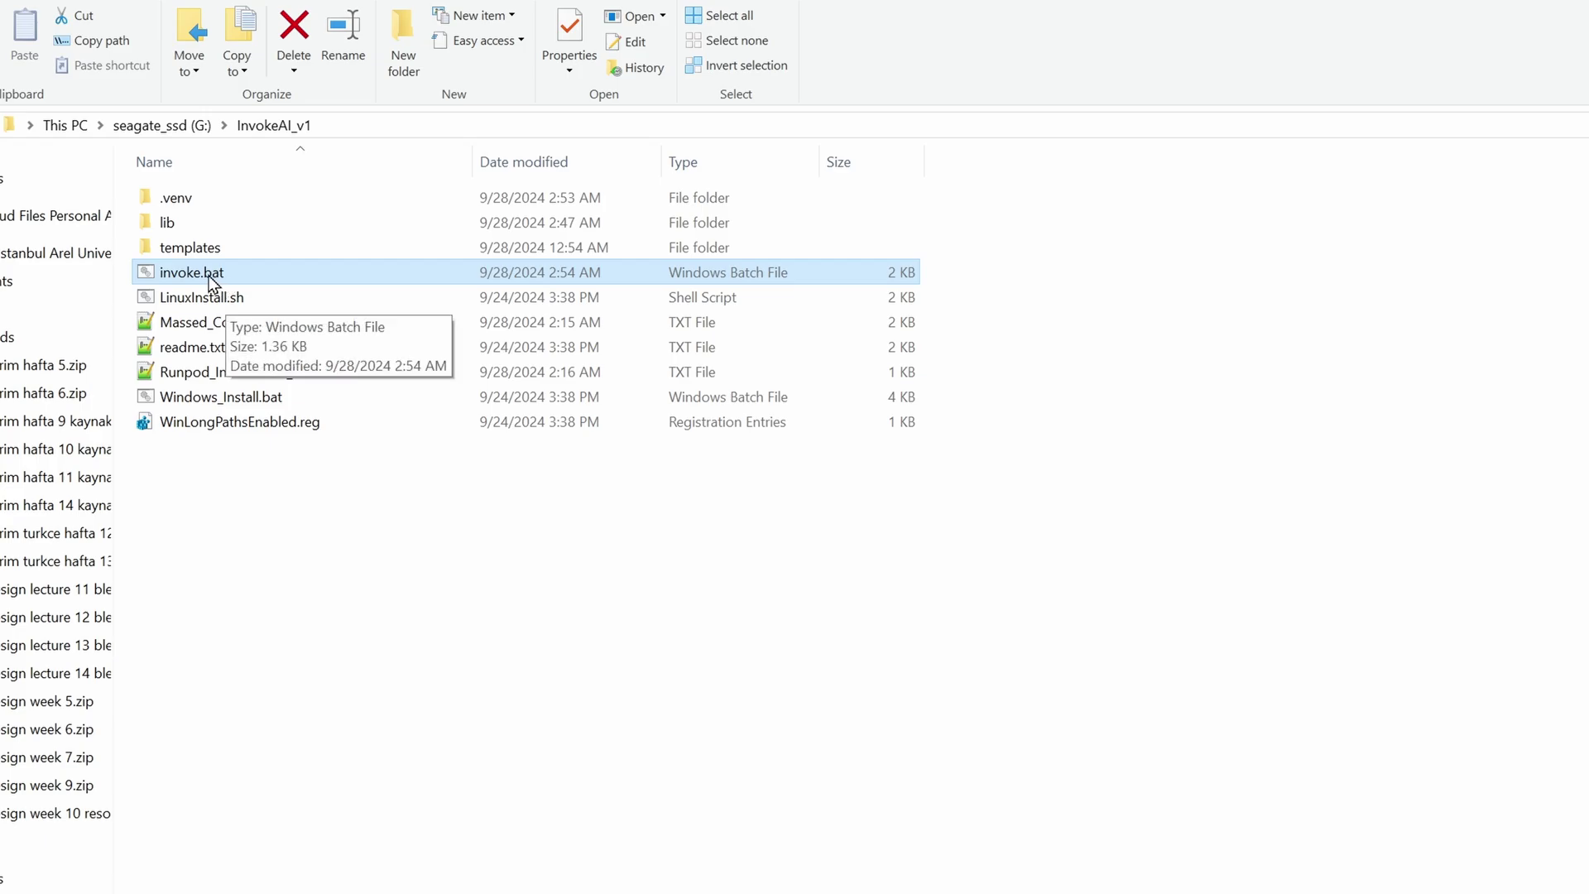
{"action": "double_click", "coordinate": [213, 282]}
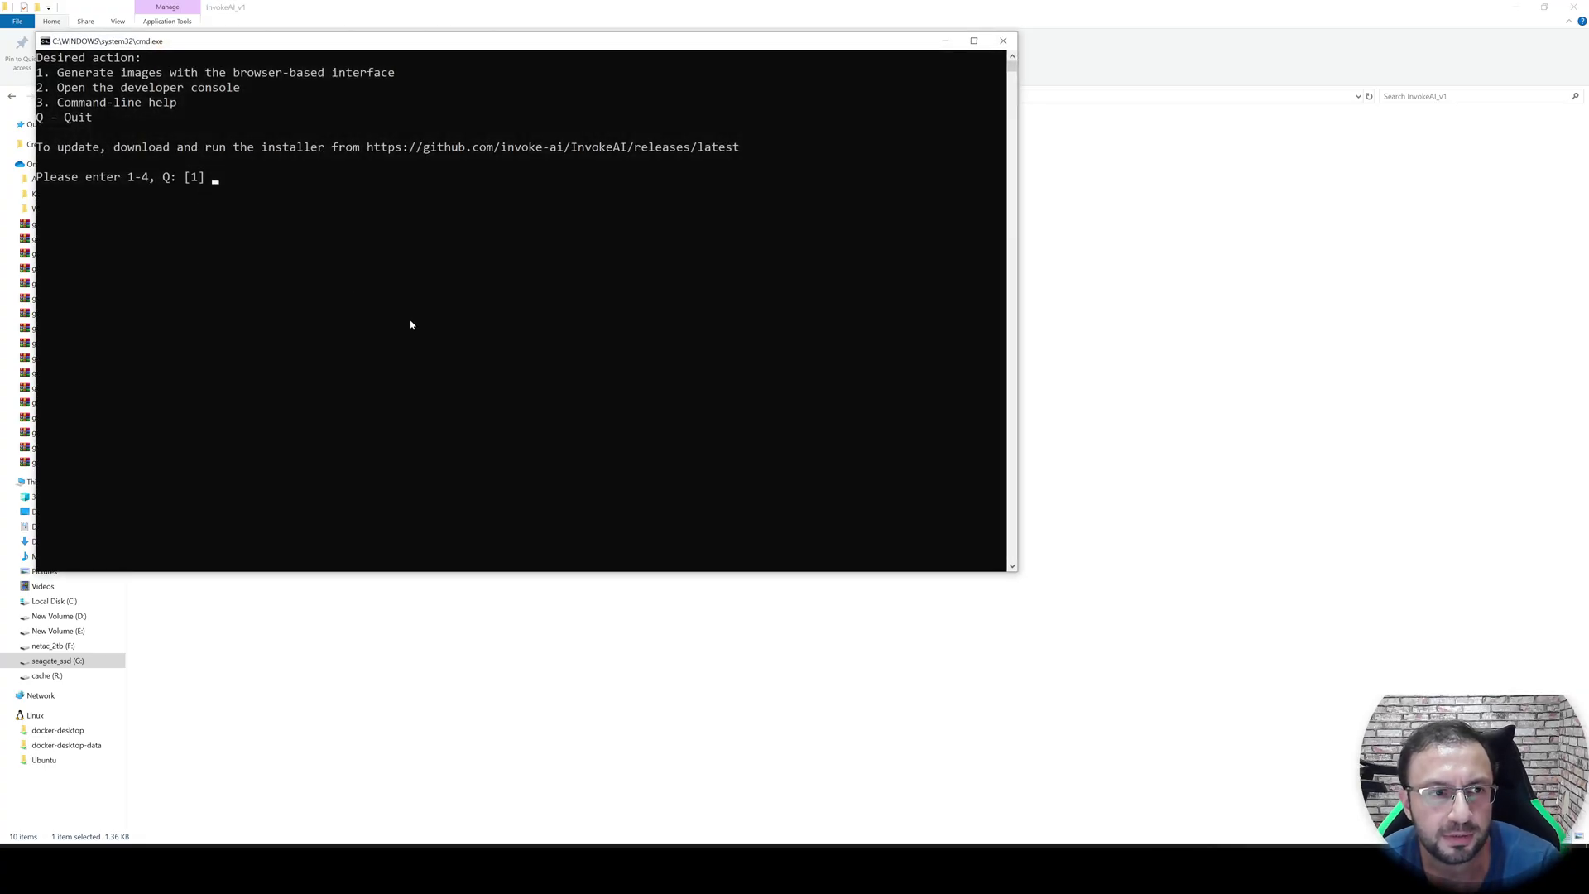
{"action": "type", "text": "1"}
{"action": "key", "text": "Return"}
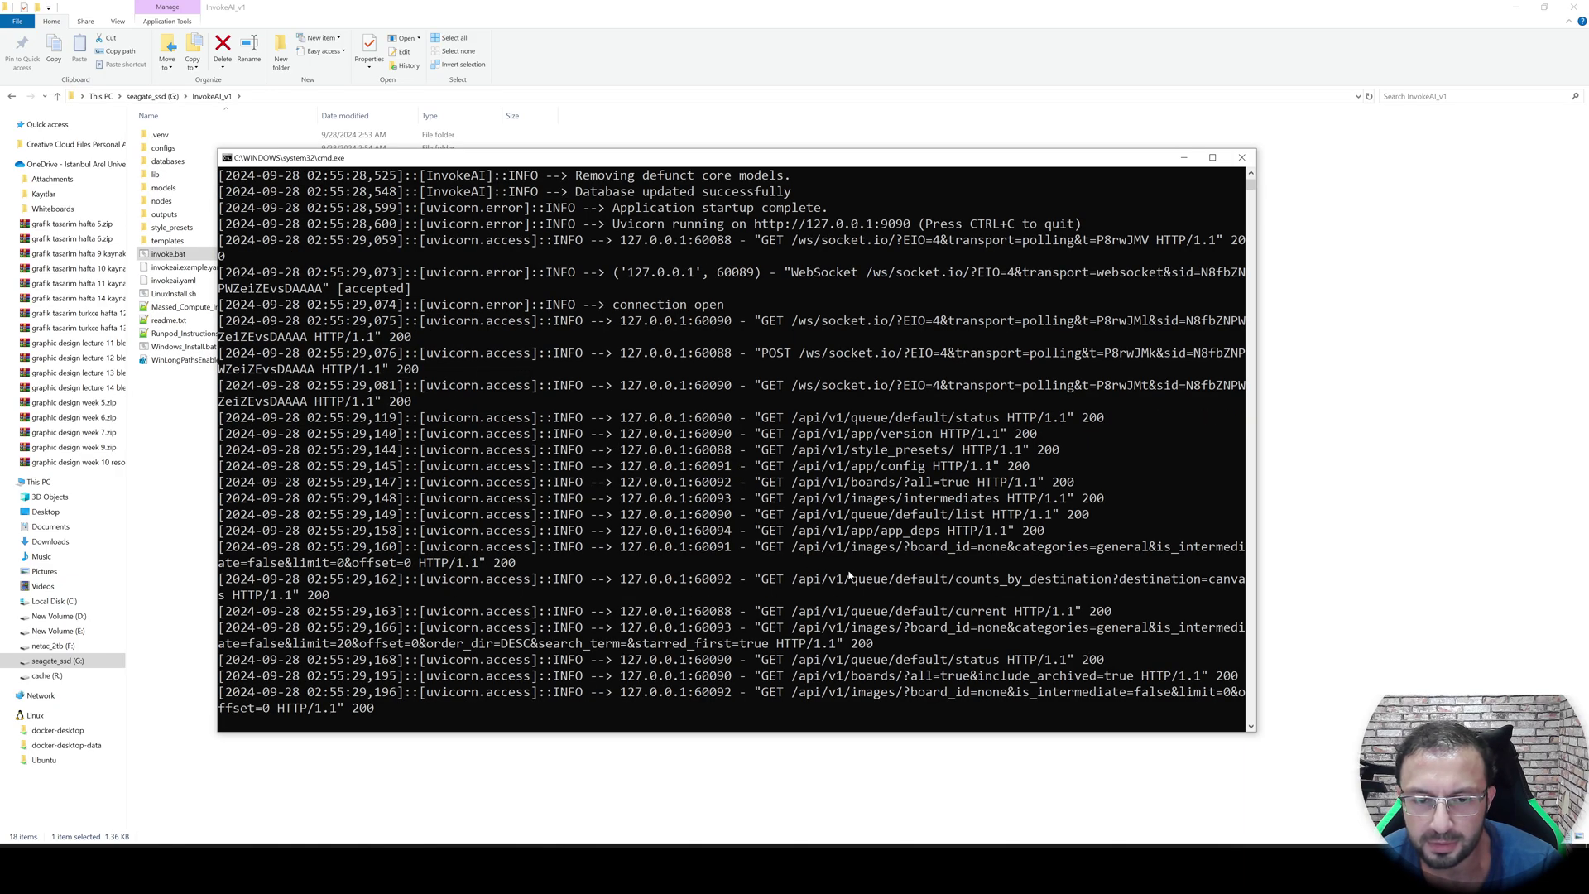
{"action": "scroll", "coordinate": [678, 305], "scroll_direction": "up", "scroll_amount": 4}
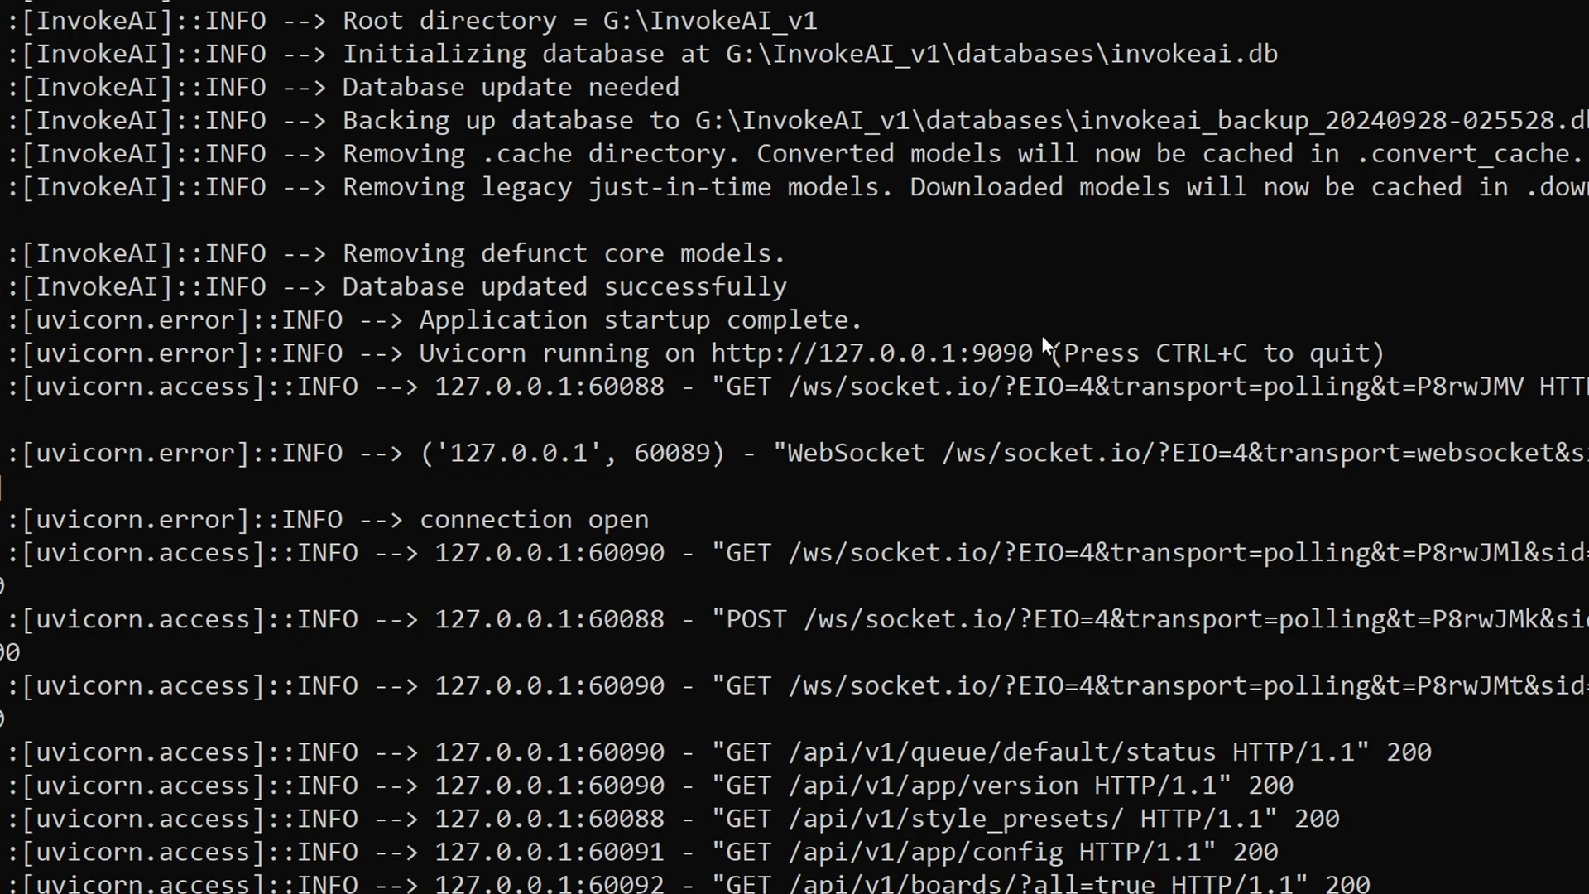
{"action": "left_click_drag", "start_coordinate": [1031, 354], "coordinate": [431, 366]}
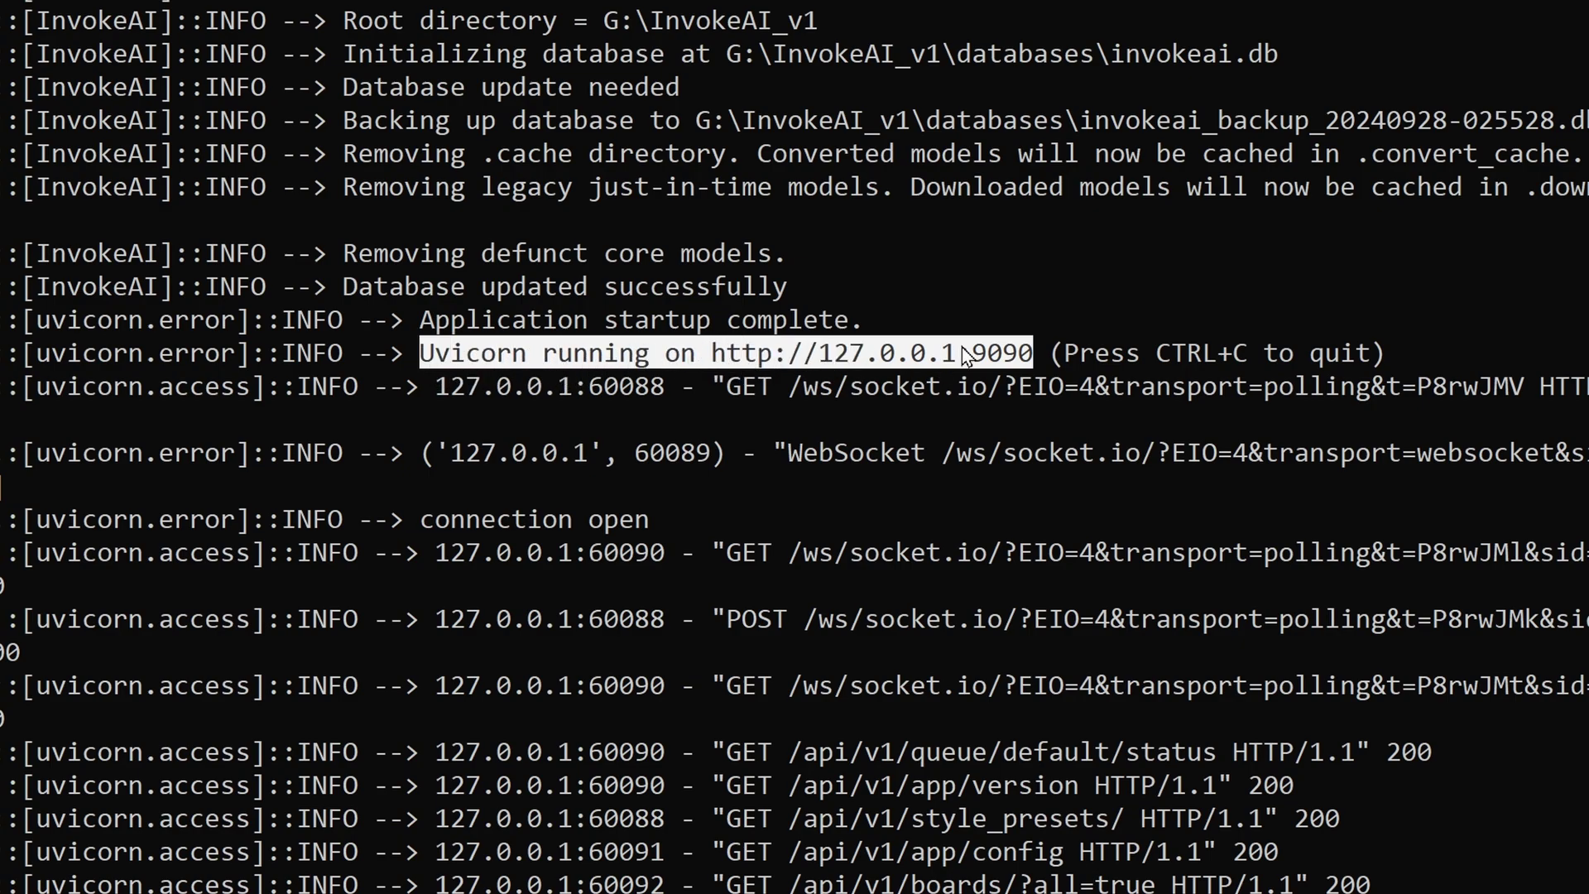
{"action": "left_click_drag", "start_coordinate": [1032, 362], "coordinate": [726, 366]}
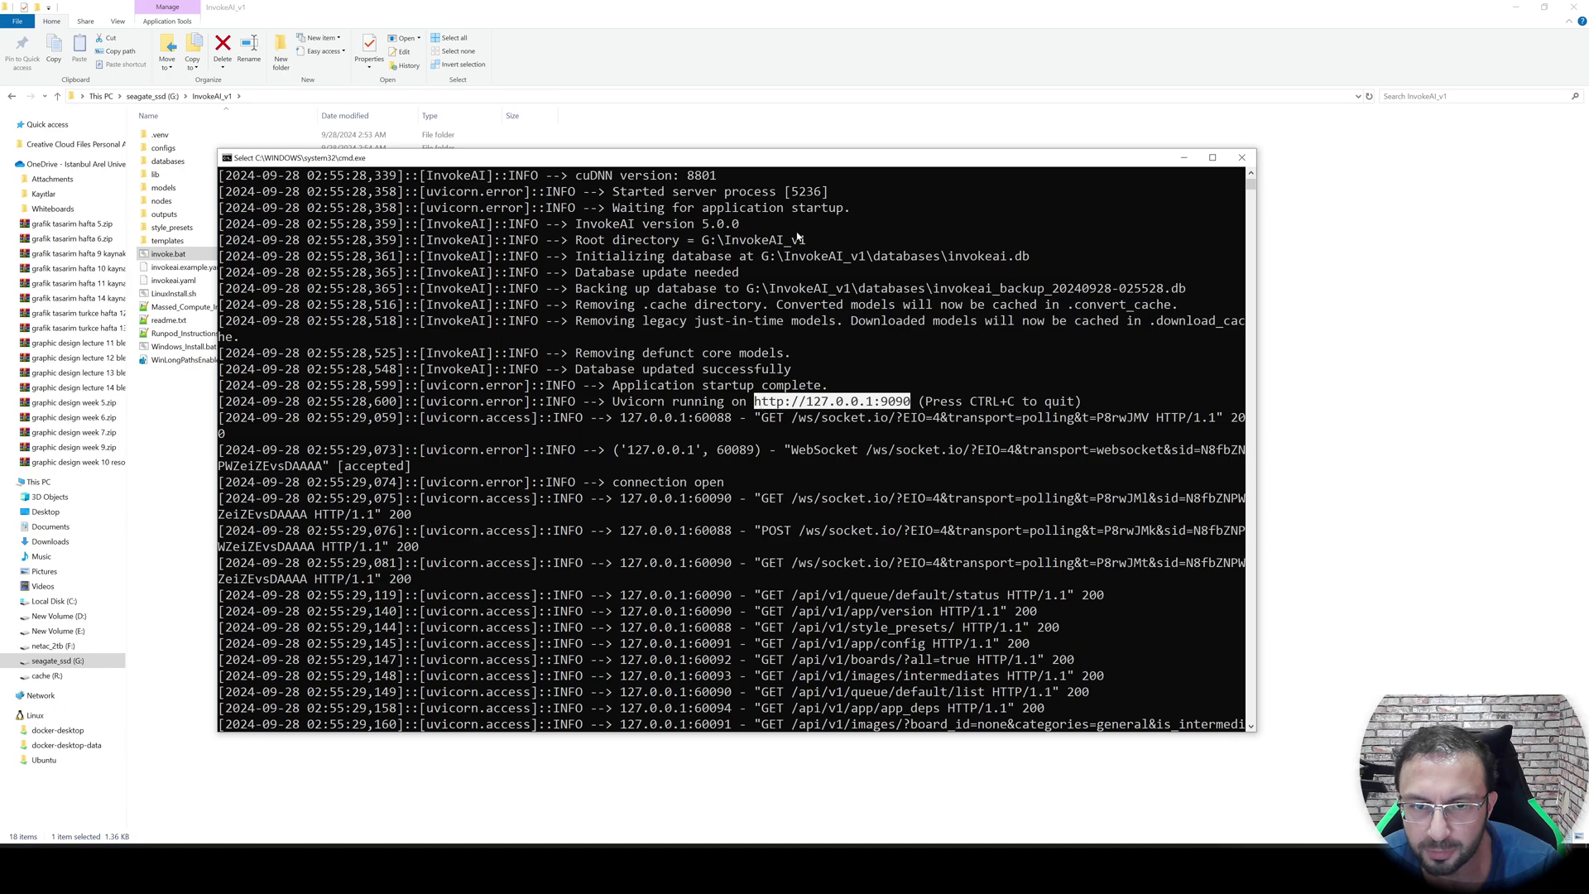
{"action": "right_click", "coordinate": [805, 157]}
{"action": "mouse_move", "coordinate": [844, 242]}
{"action": "left_click", "coordinate": [898, 259]}
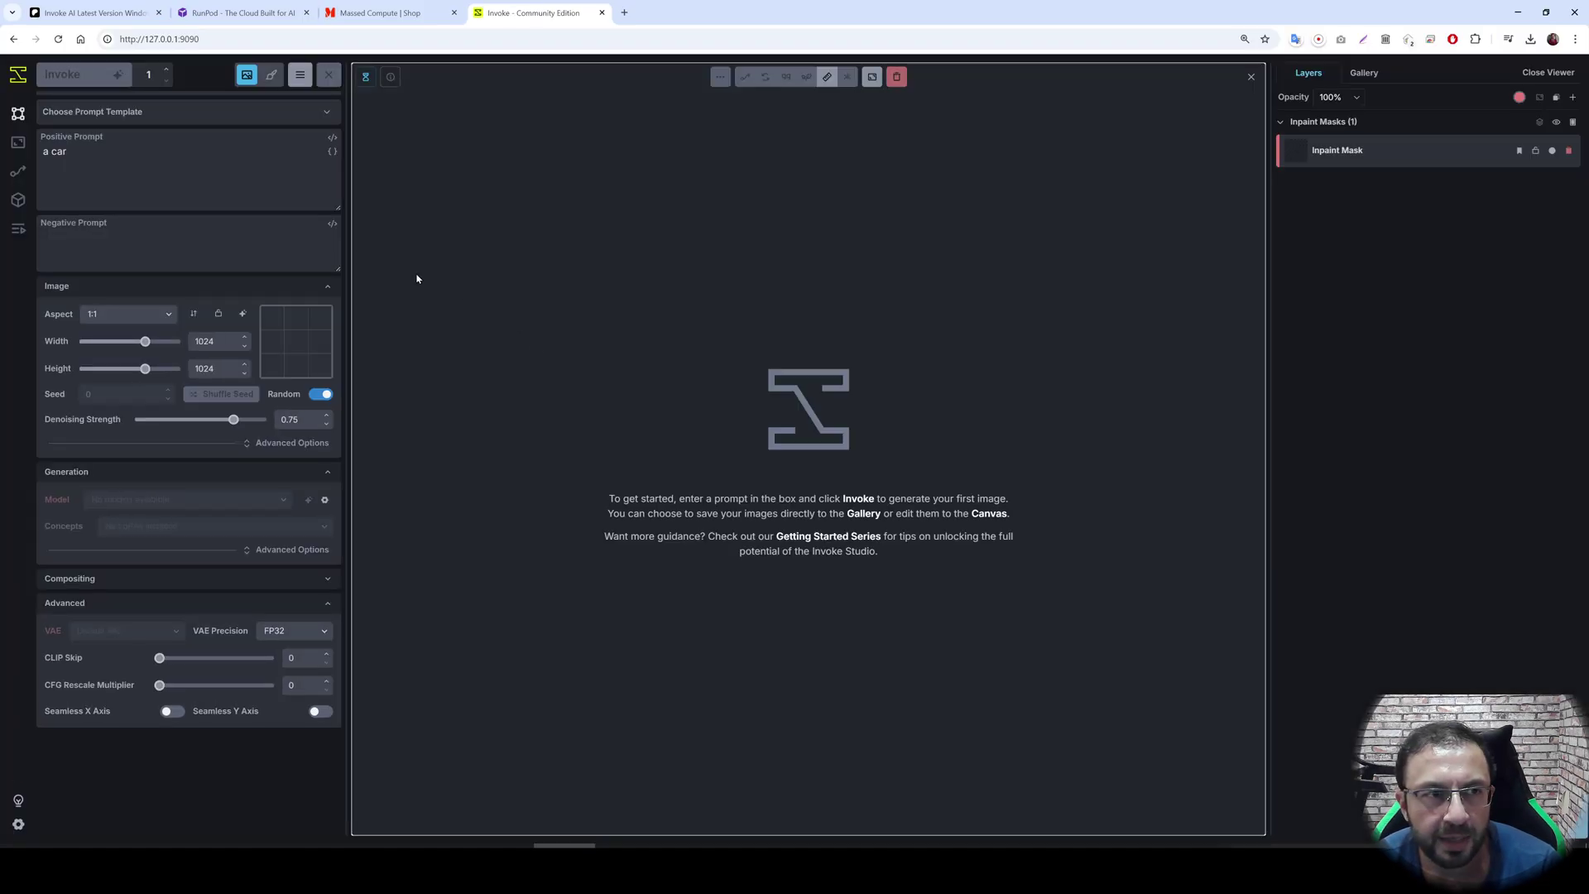
{"action": "key", "text": "ctrl+plus"}
{"action": "key", "text": "ctrl+plus"}
{"action": "key", "text": "ctrl+plus"}
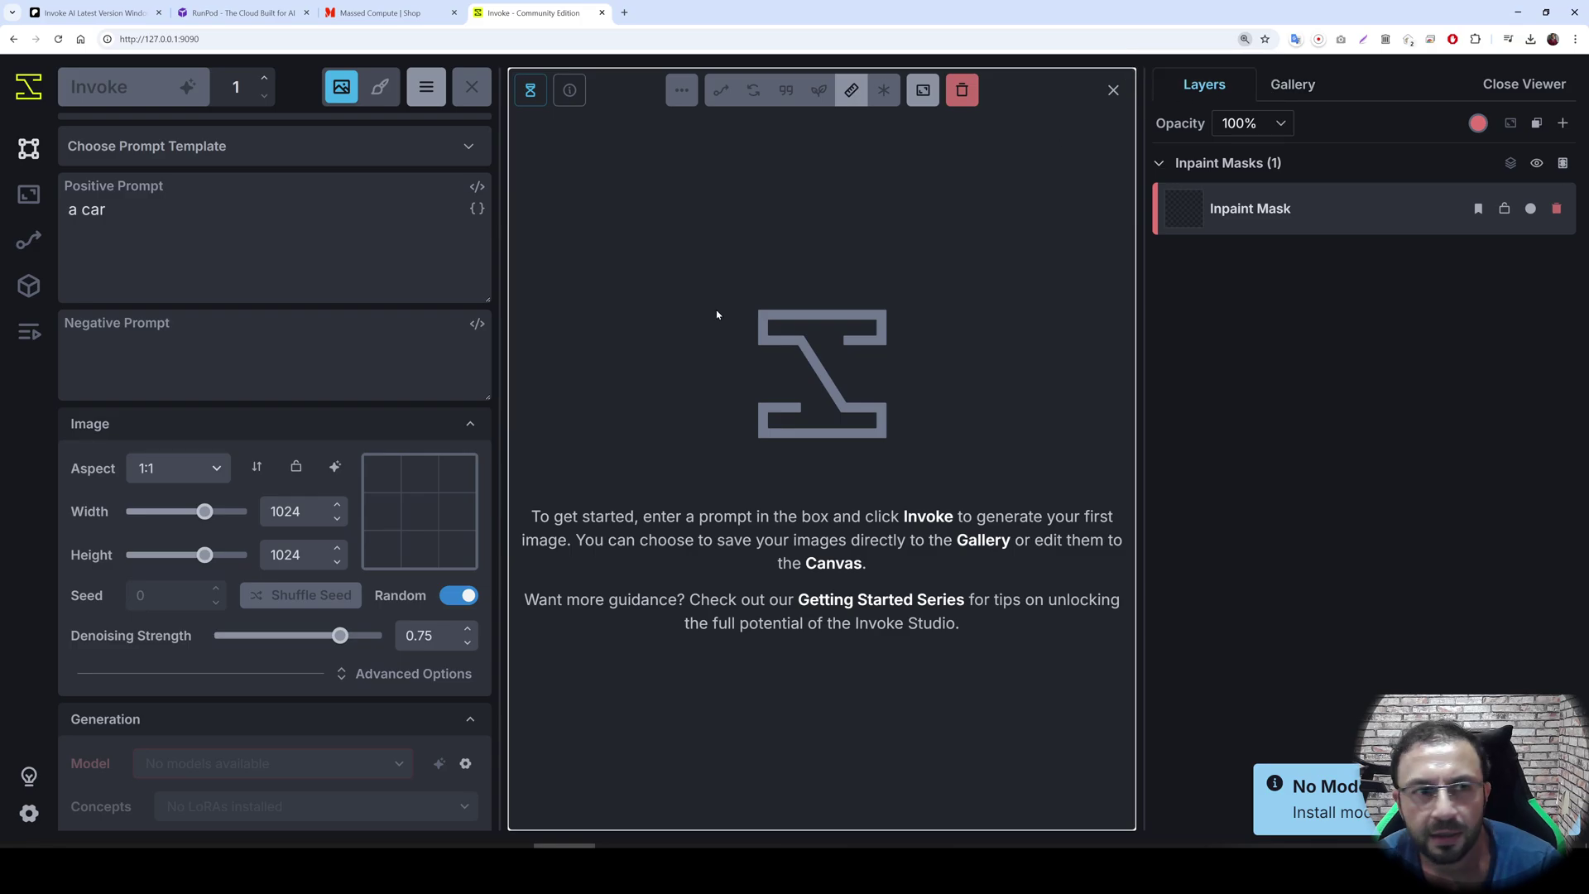
{"action": "key", "text": "ctrl+minus"}
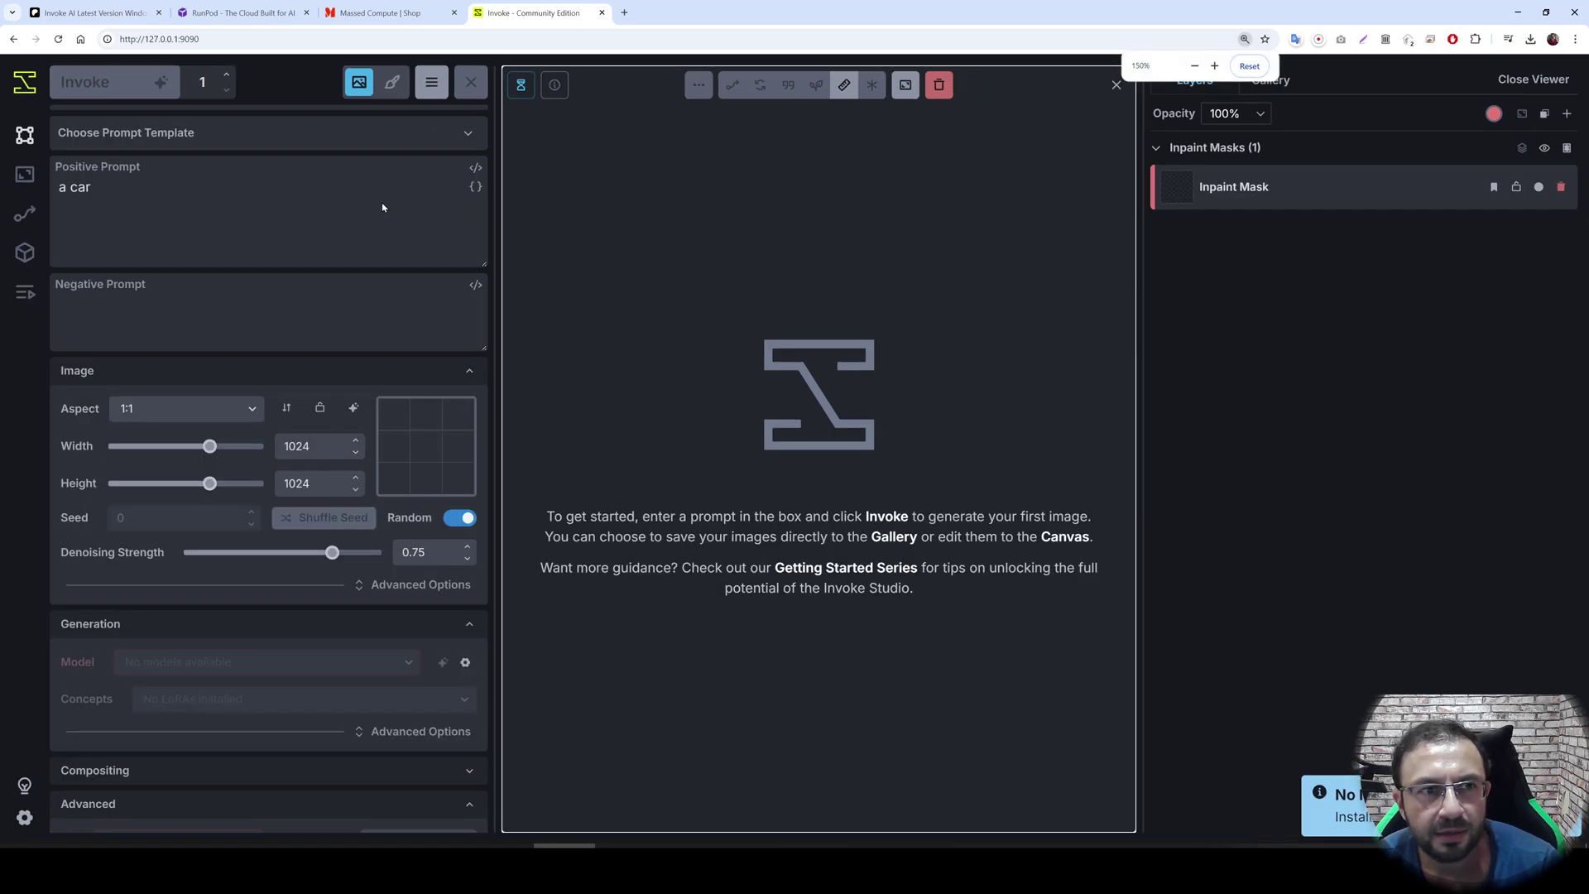
Look over the model manager's folder scan path and starter models, and the canvas generation settings
{"action": "left_click", "coordinate": [25, 252]}
{"action": "left_click", "coordinate": [1250, 122]}
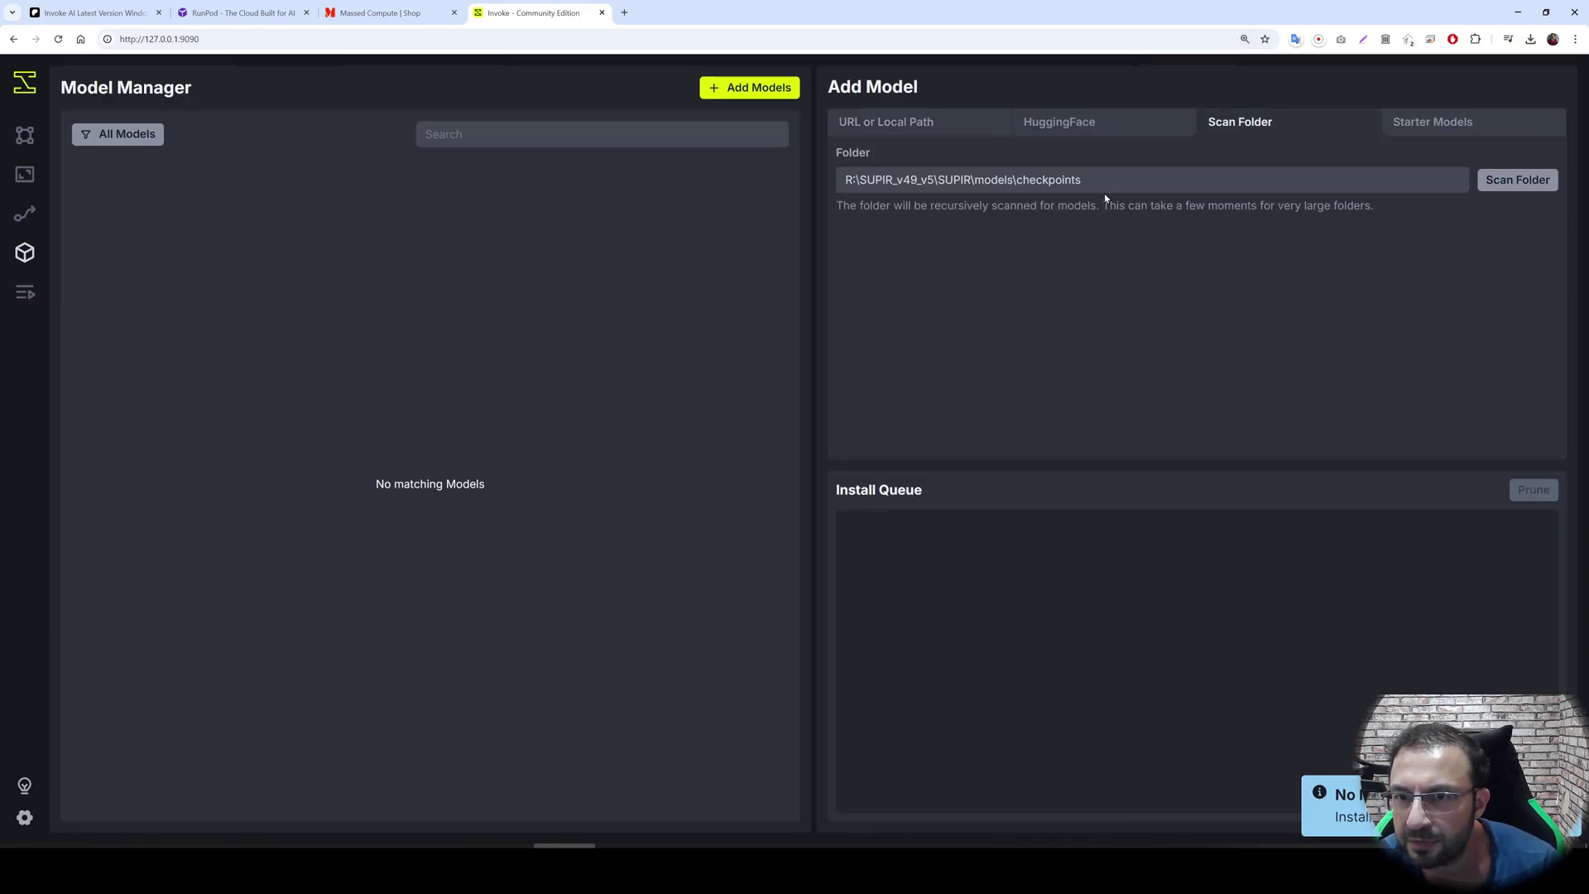
{"action": "left_click_drag", "start_coordinate": [1100, 181], "coordinate": [809, 177]}
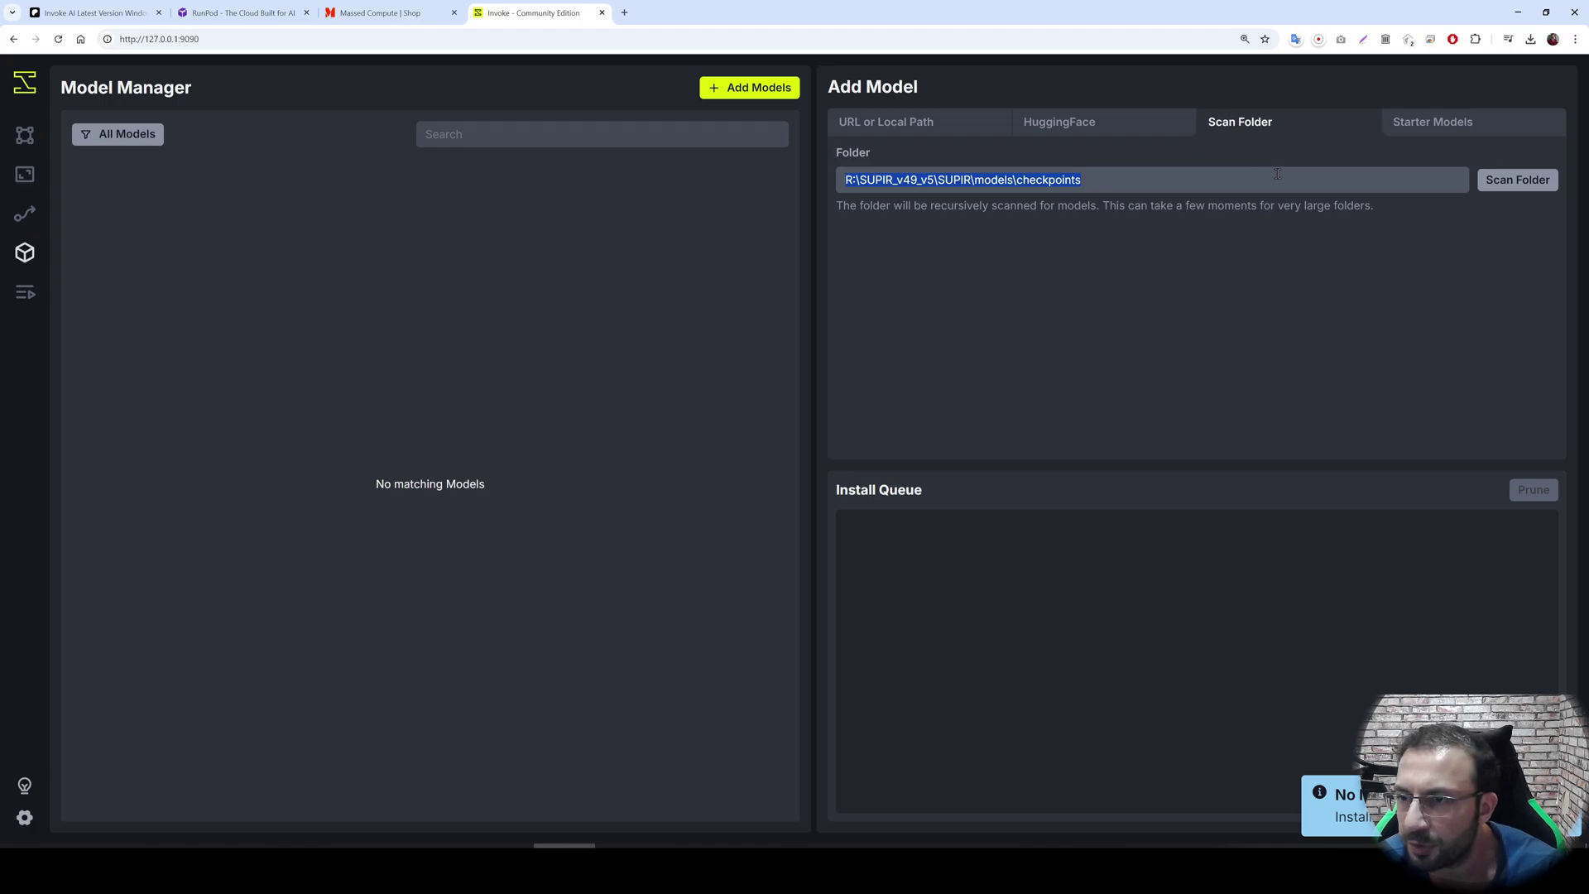
{"action": "left_click", "coordinate": [1456, 121]}
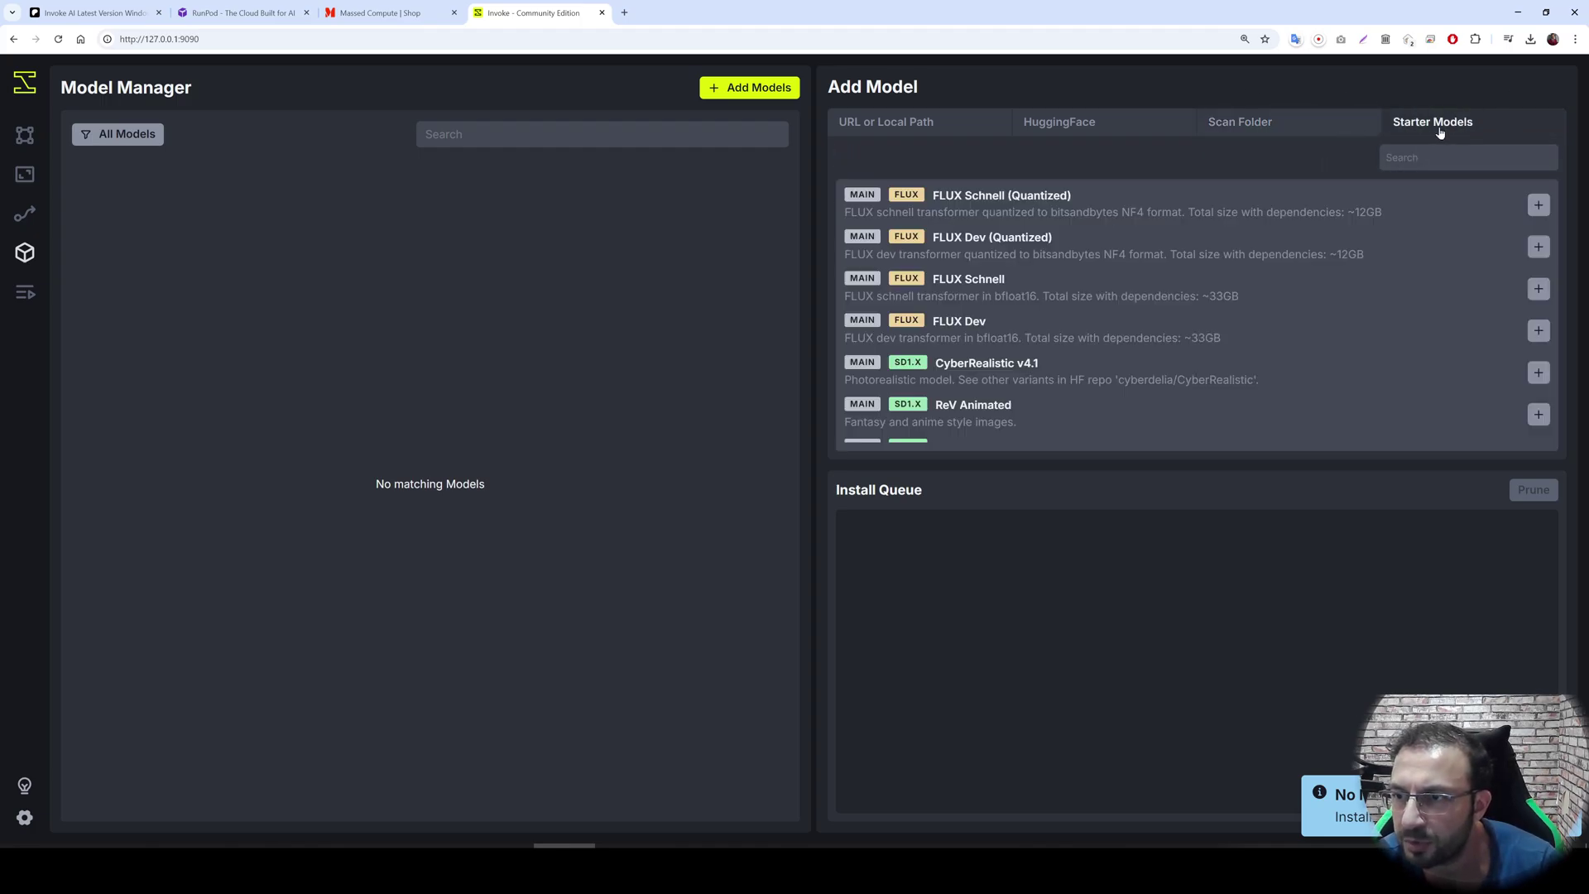
{"action": "scroll", "coordinate": [1401, 344], "scroll_direction": "down", "scroll_amount": 10}
{"action": "scroll", "coordinate": [1349, 335], "scroll_direction": "up", "scroll_amount": 10}
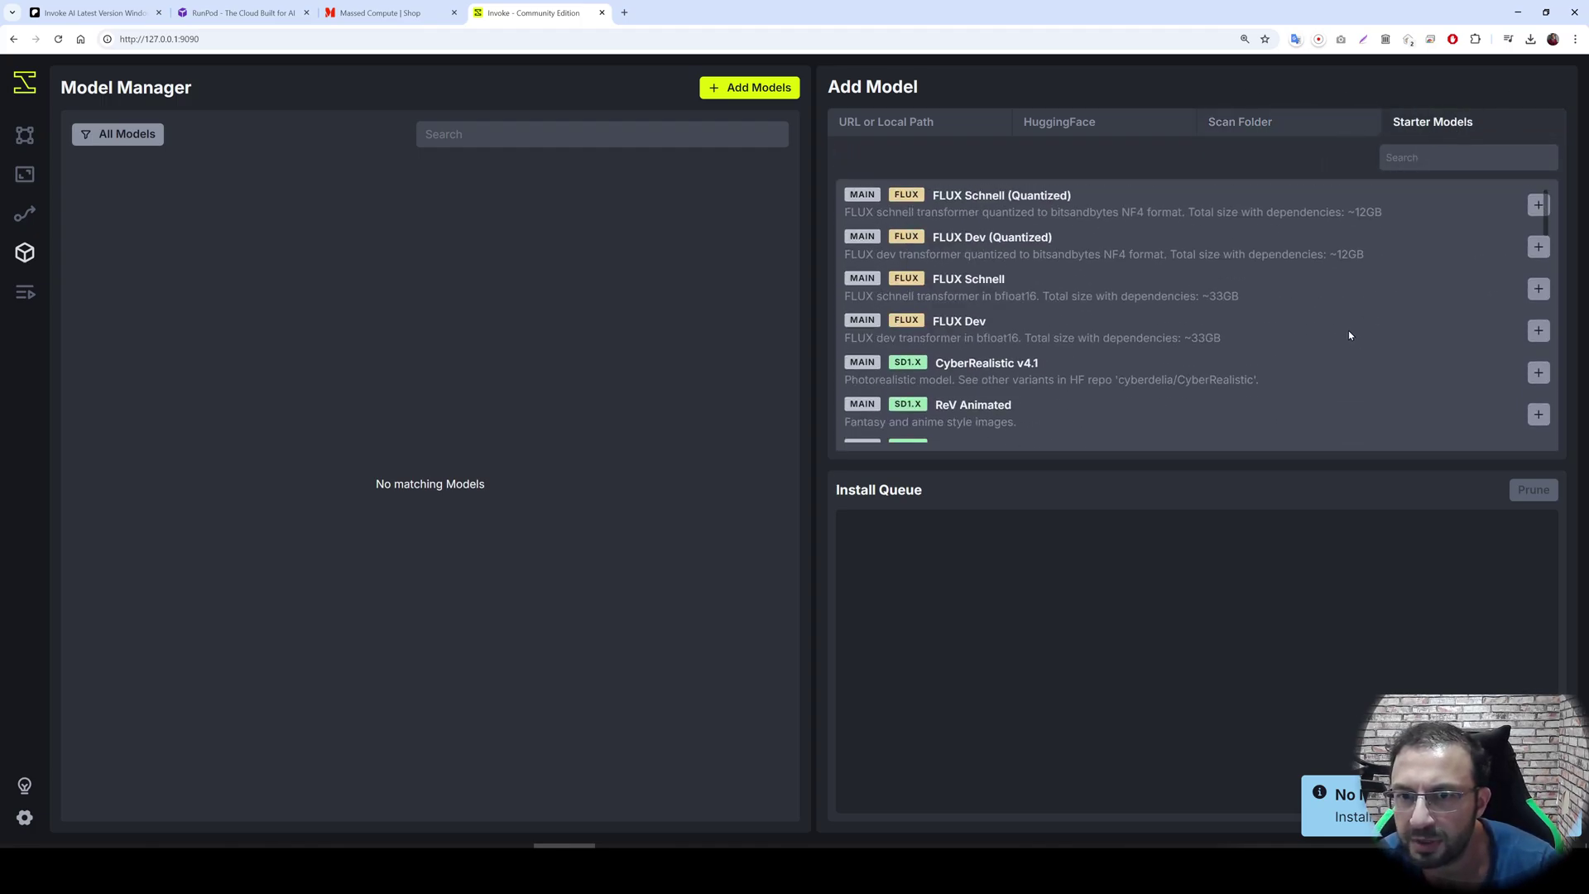
{"action": "left_click", "coordinate": [25, 135]}
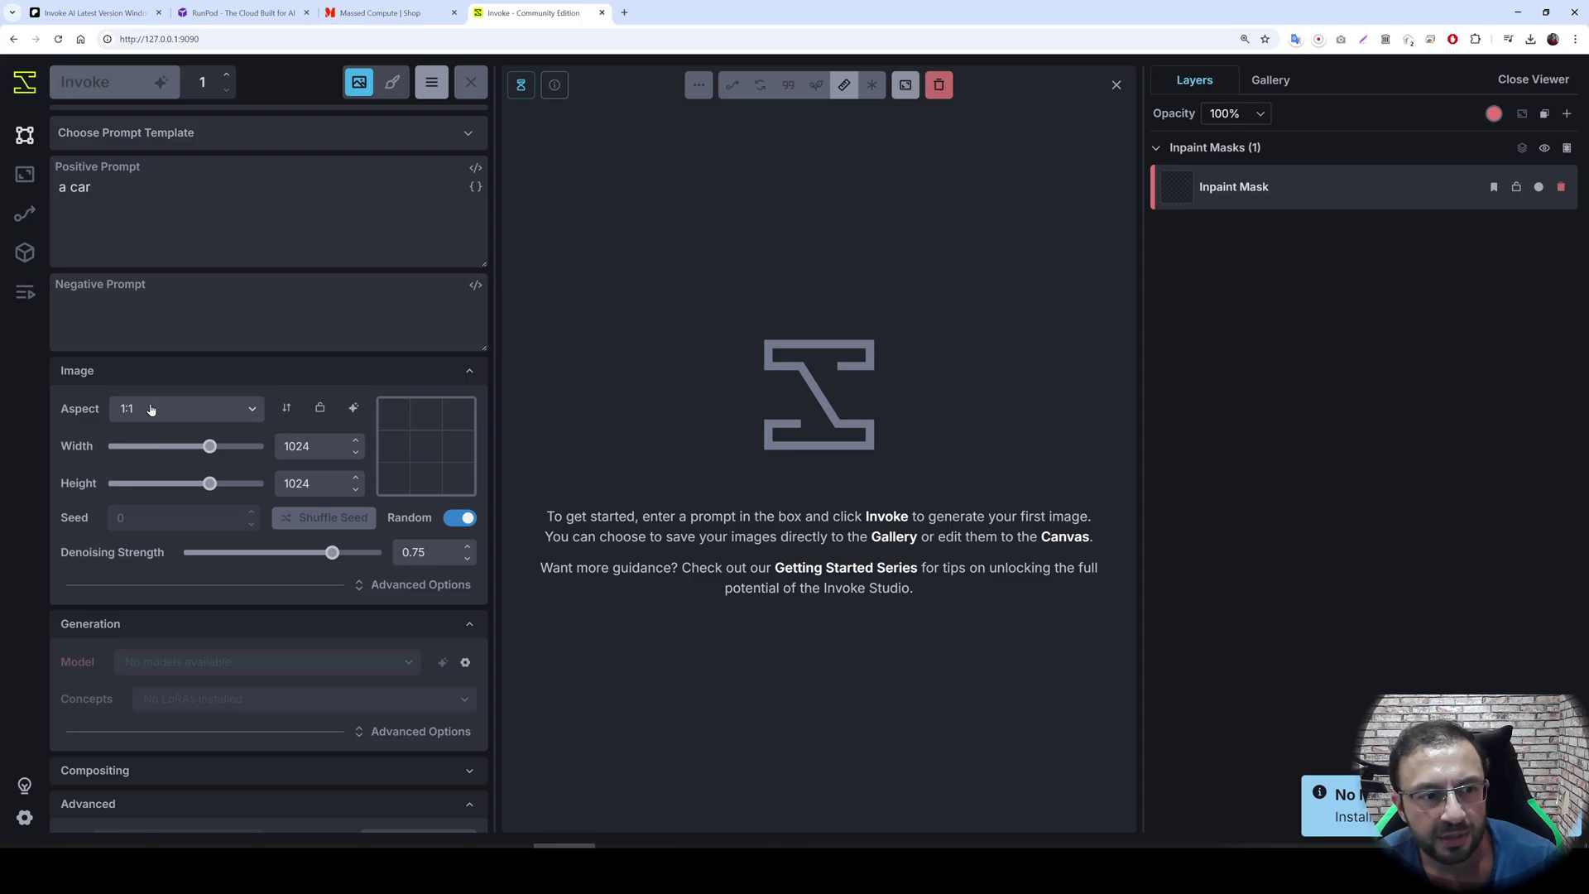
{"action": "scroll", "coordinate": [171, 594], "scroll_direction": "down", "scroll_amount": 2}
{"action": "scroll", "coordinate": [92, 298], "scroll_direction": "up", "scroll_amount": 2}
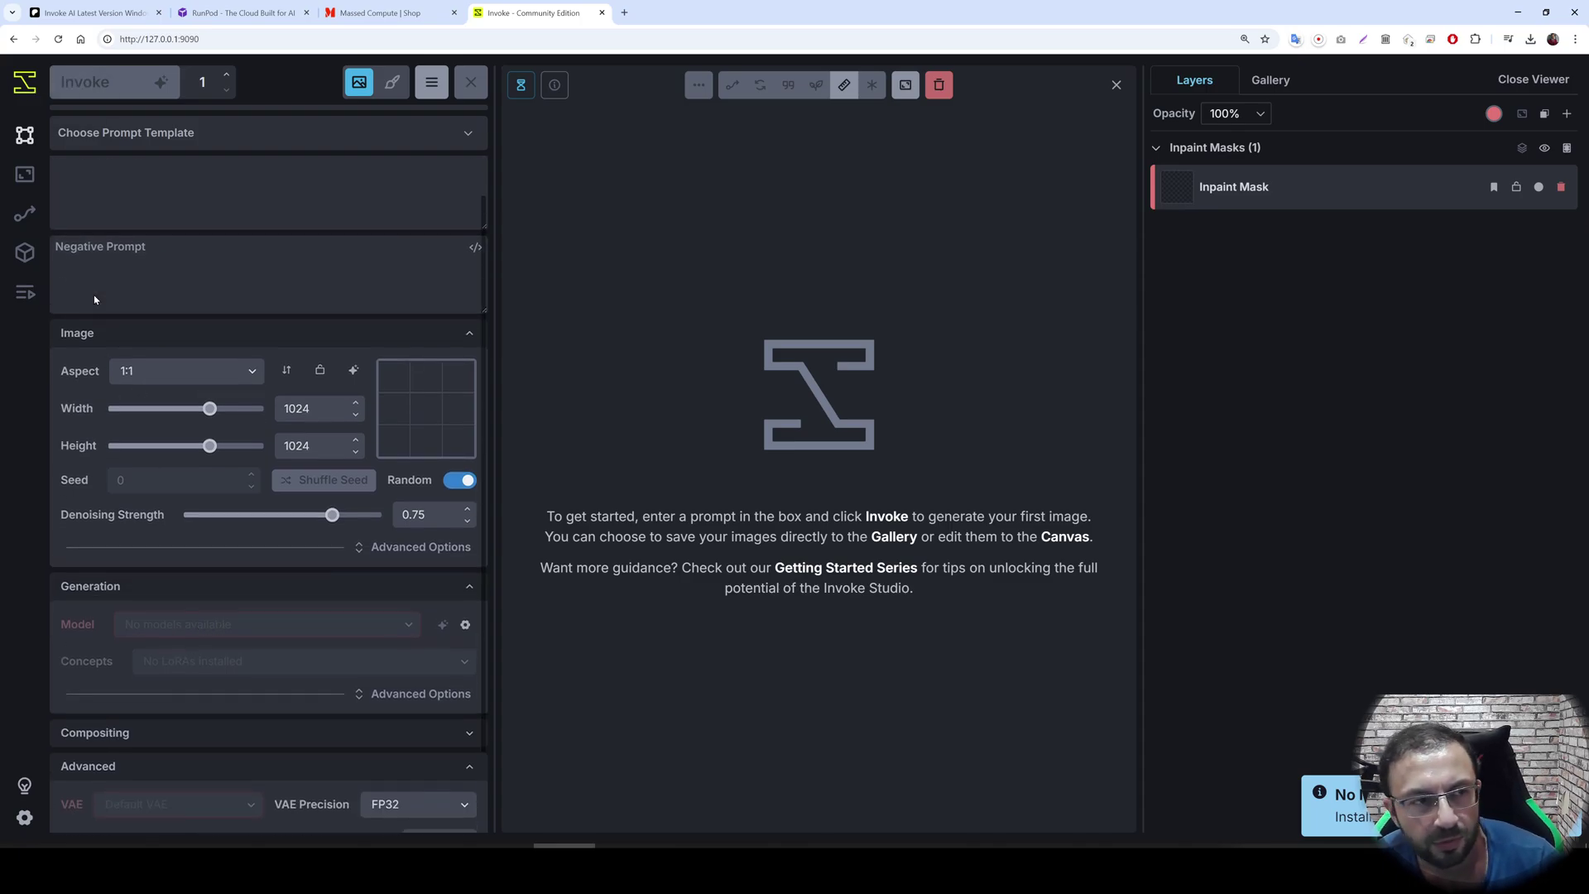
Scan R:\SUPIR_v49_v5\SUPIR\models\checkpoints for models and install Juggernaut-XL_v9_RunDiffusionPhoto_v2.safetensors in place
{"action": "left_click", "coordinate": [25, 251]}
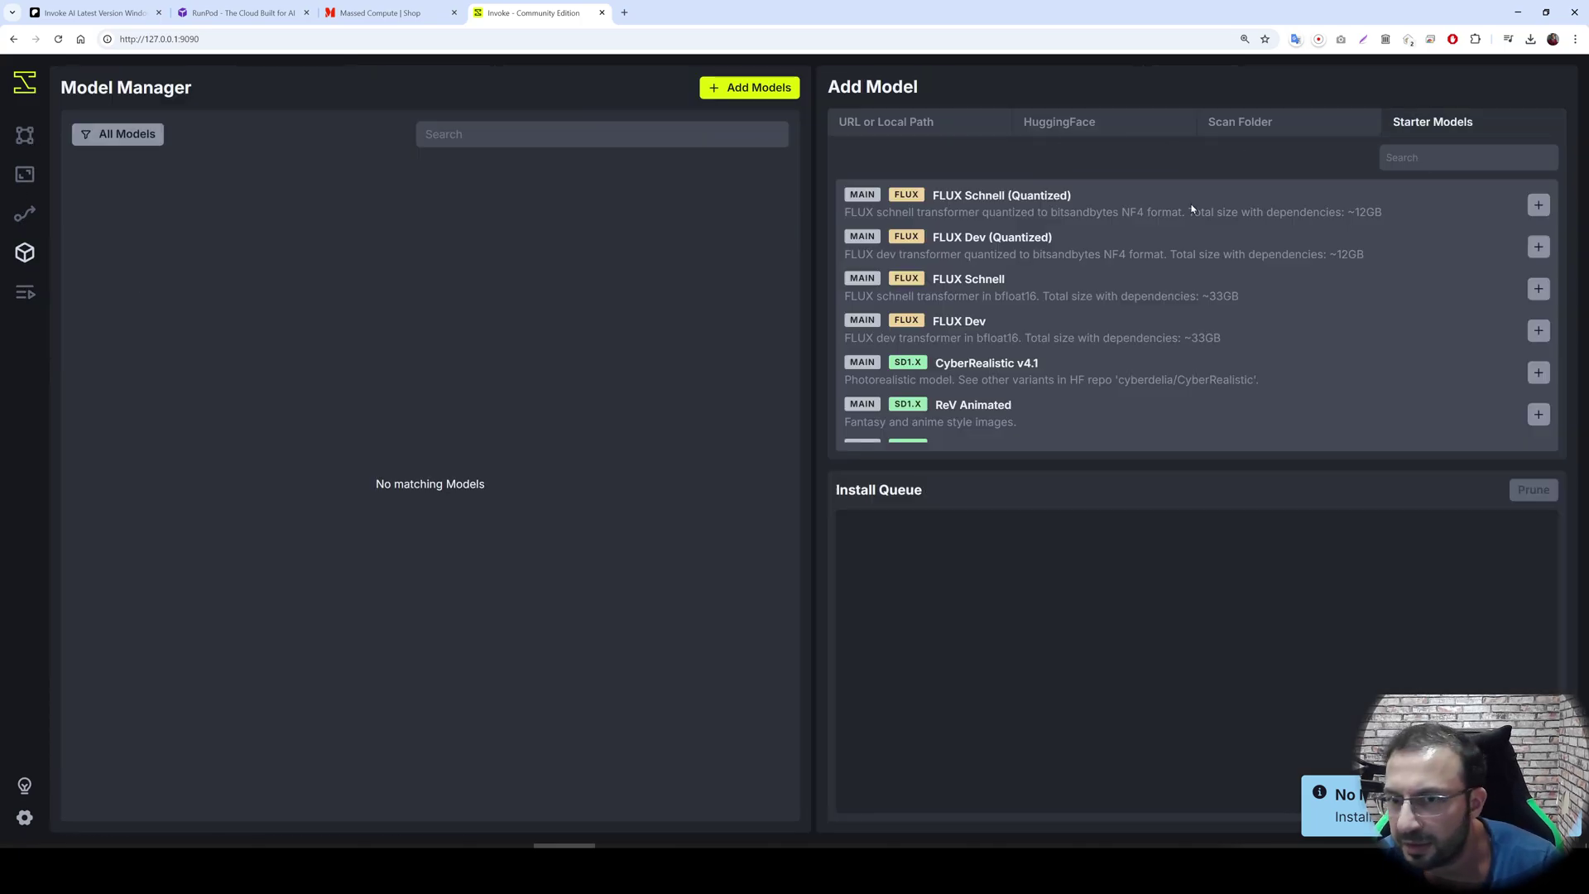
{"action": "left_click", "coordinate": [1303, 126]}
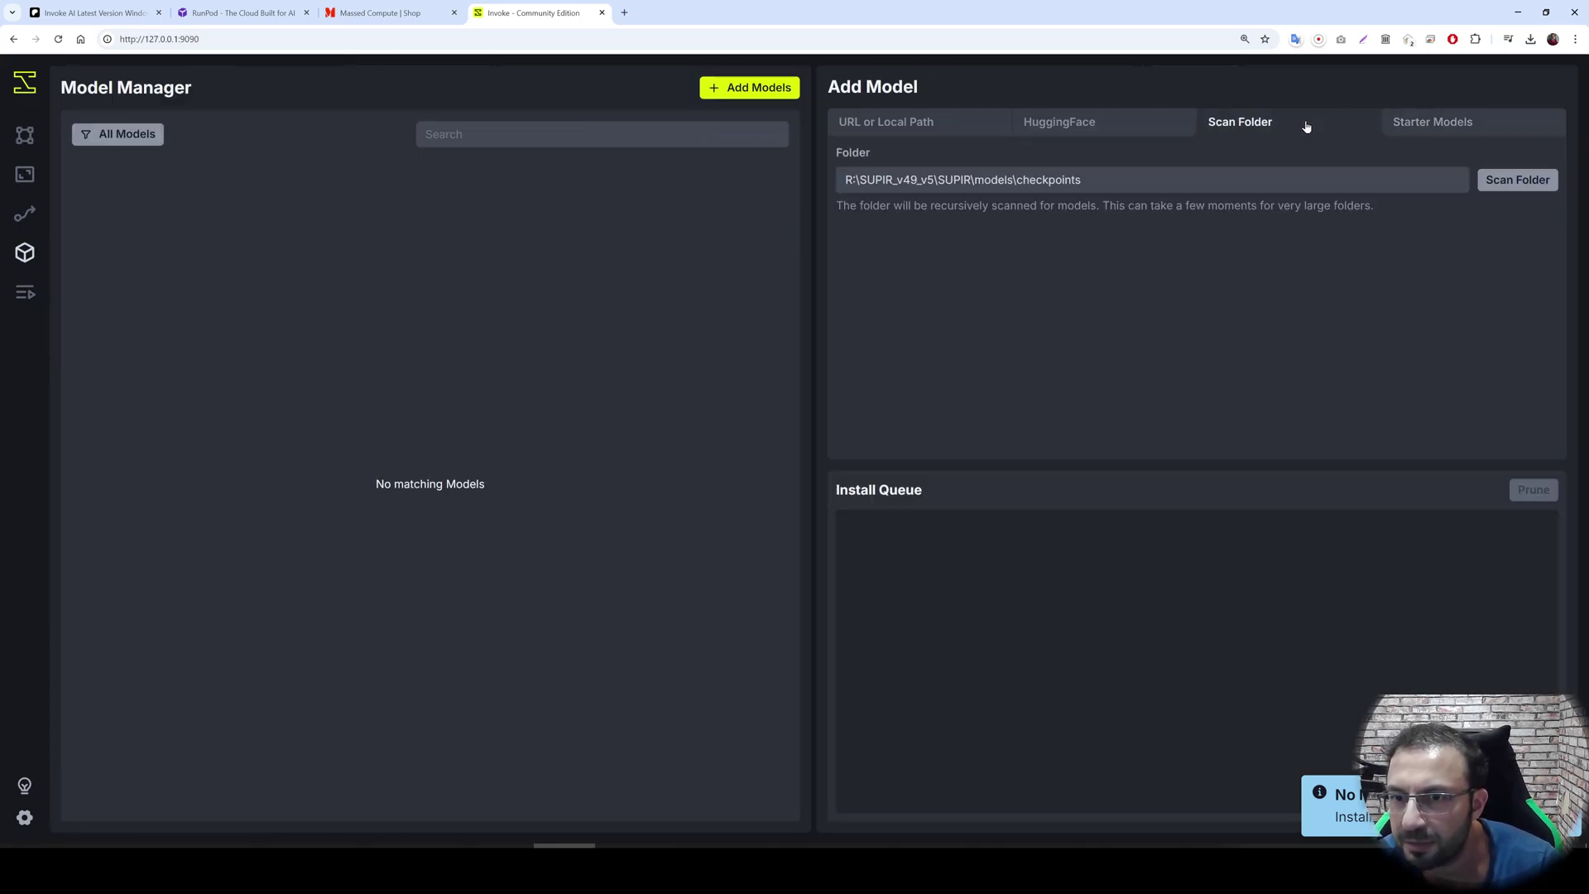
{"action": "left_click", "coordinate": [1514, 182]}
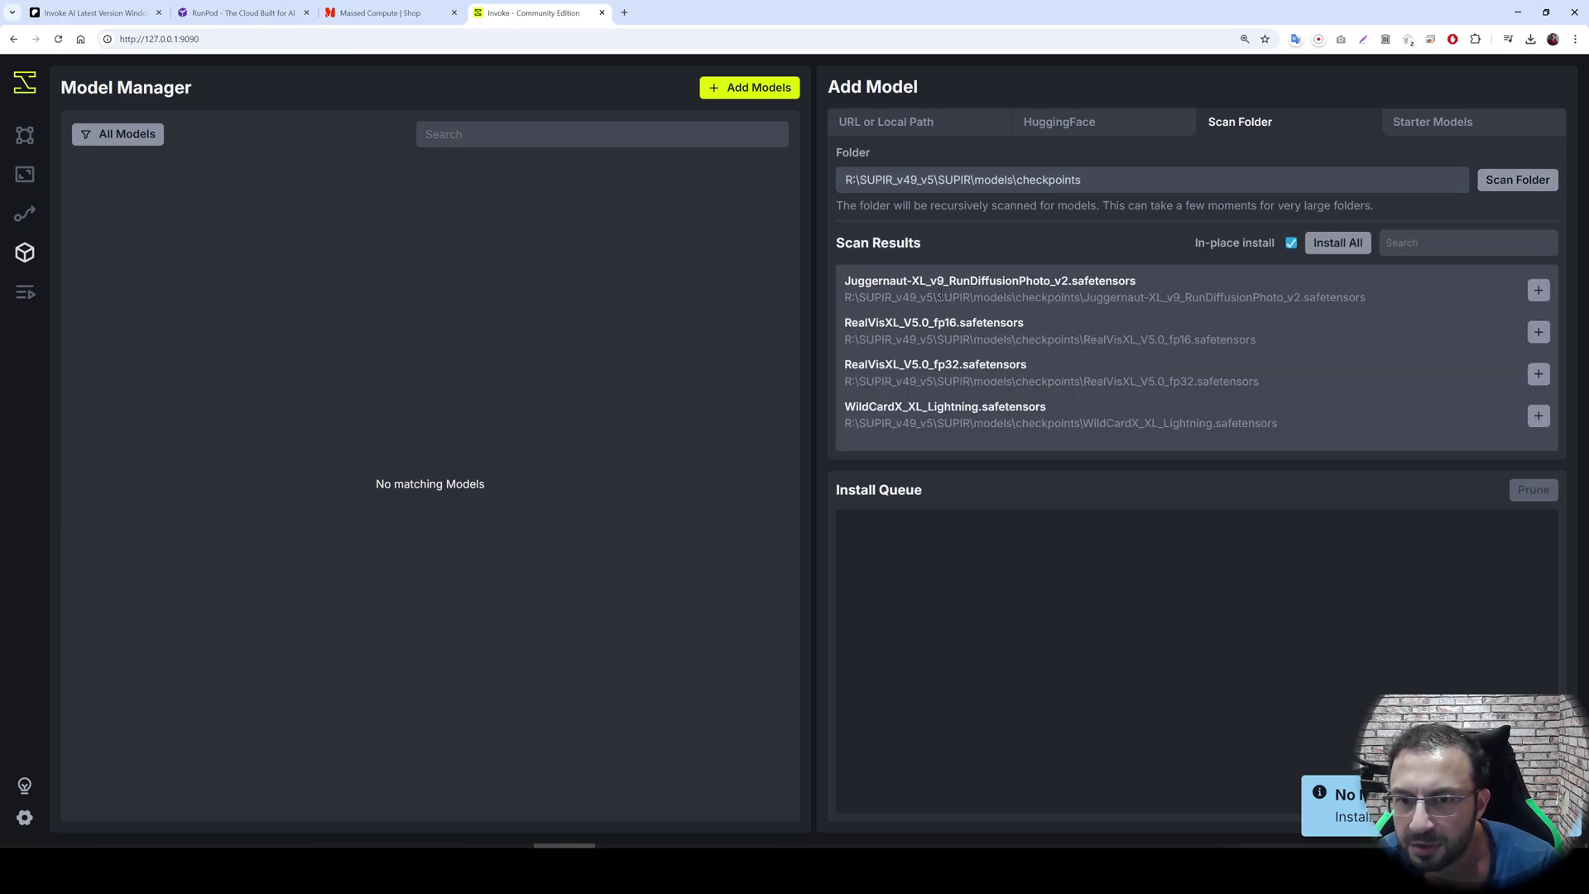
{"action": "left_click", "coordinate": [1539, 289]}
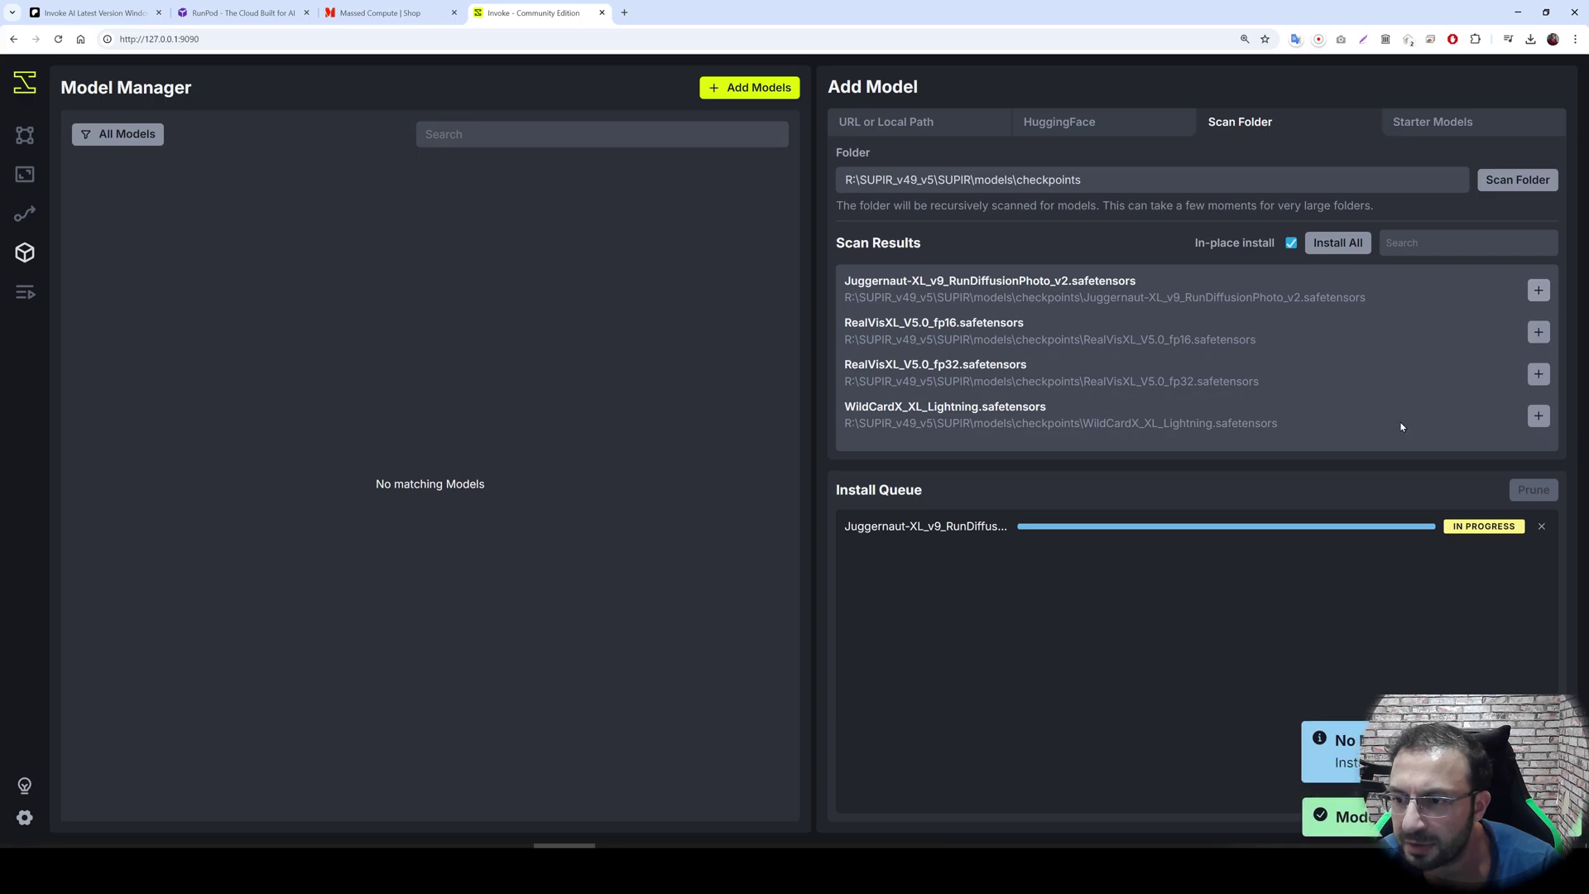
Browse the starter models list from the FLUX entries down to the ControlNet models
{"action": "left_click", "coordinate": [1432, 122]}
{"action": "scroll", "coordinate": [1192, 327], "scroll_direction": "down", "scroll_amount": 10}
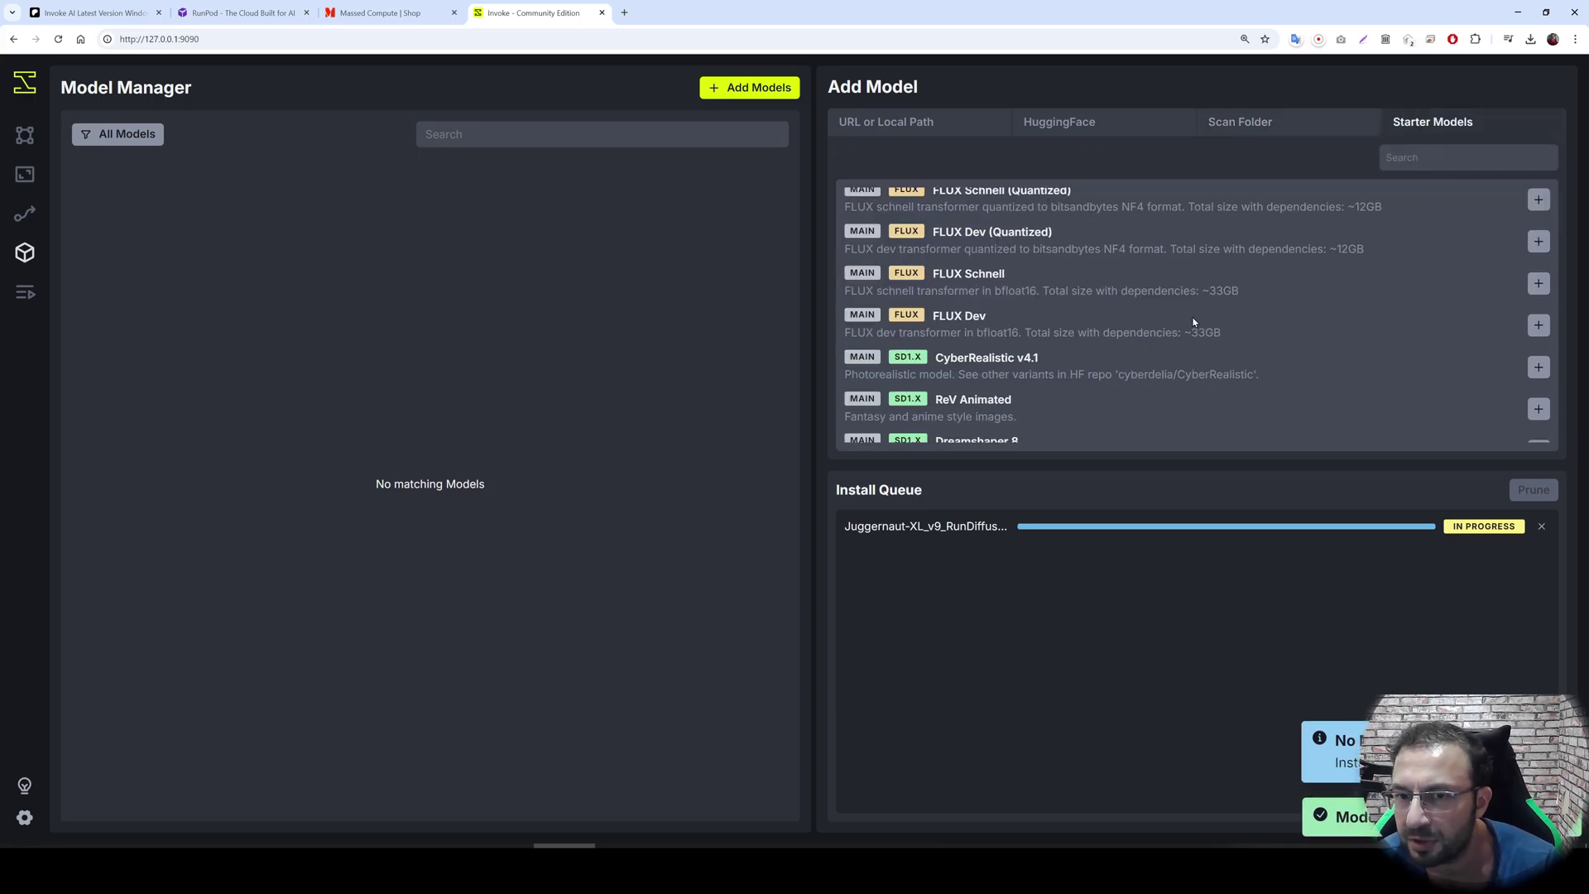
{"action": "scroll", "coordinate": [1203, 326], "scroll_direction": "down", "scroll_amount": 8}
{"action": "scroll", "coordinate": [1419, 281], "scroll_direction": "up", "scroll_amount": 7}
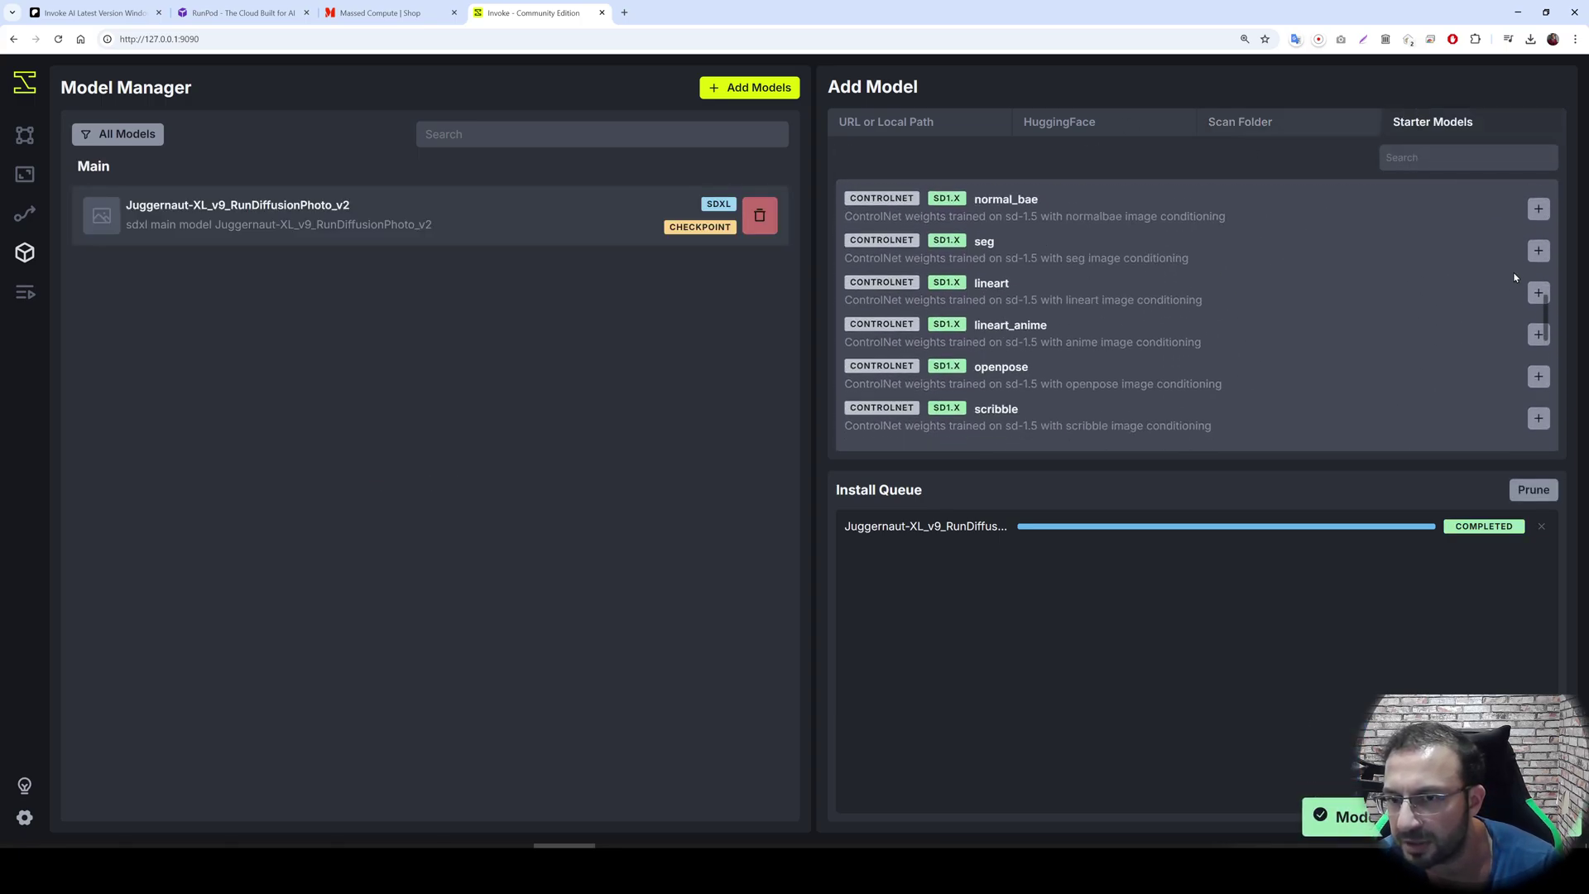
{"action": "scroll", "coordinate": [1520, 275], "scroll_direction": "up", "scroll_amount": 10}
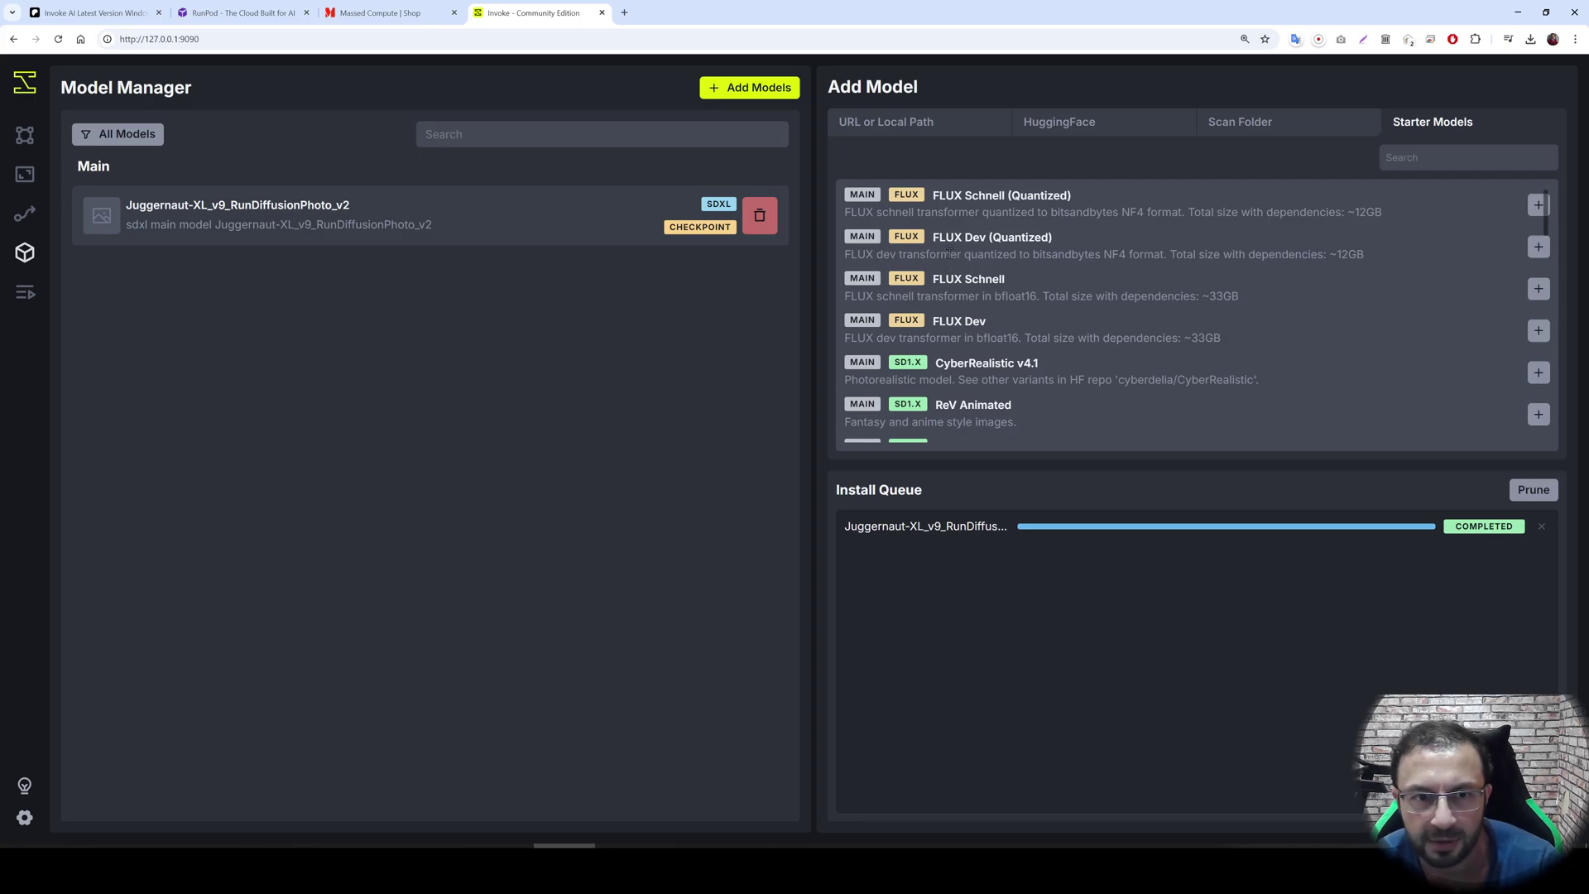
Return to the canvas and generate one image from the prompt "a car" with the Juggernaut-XL_v9_RunDiffusionPhoto_v2 model
{"action": "left_click", "coordinate": [186, 208]}
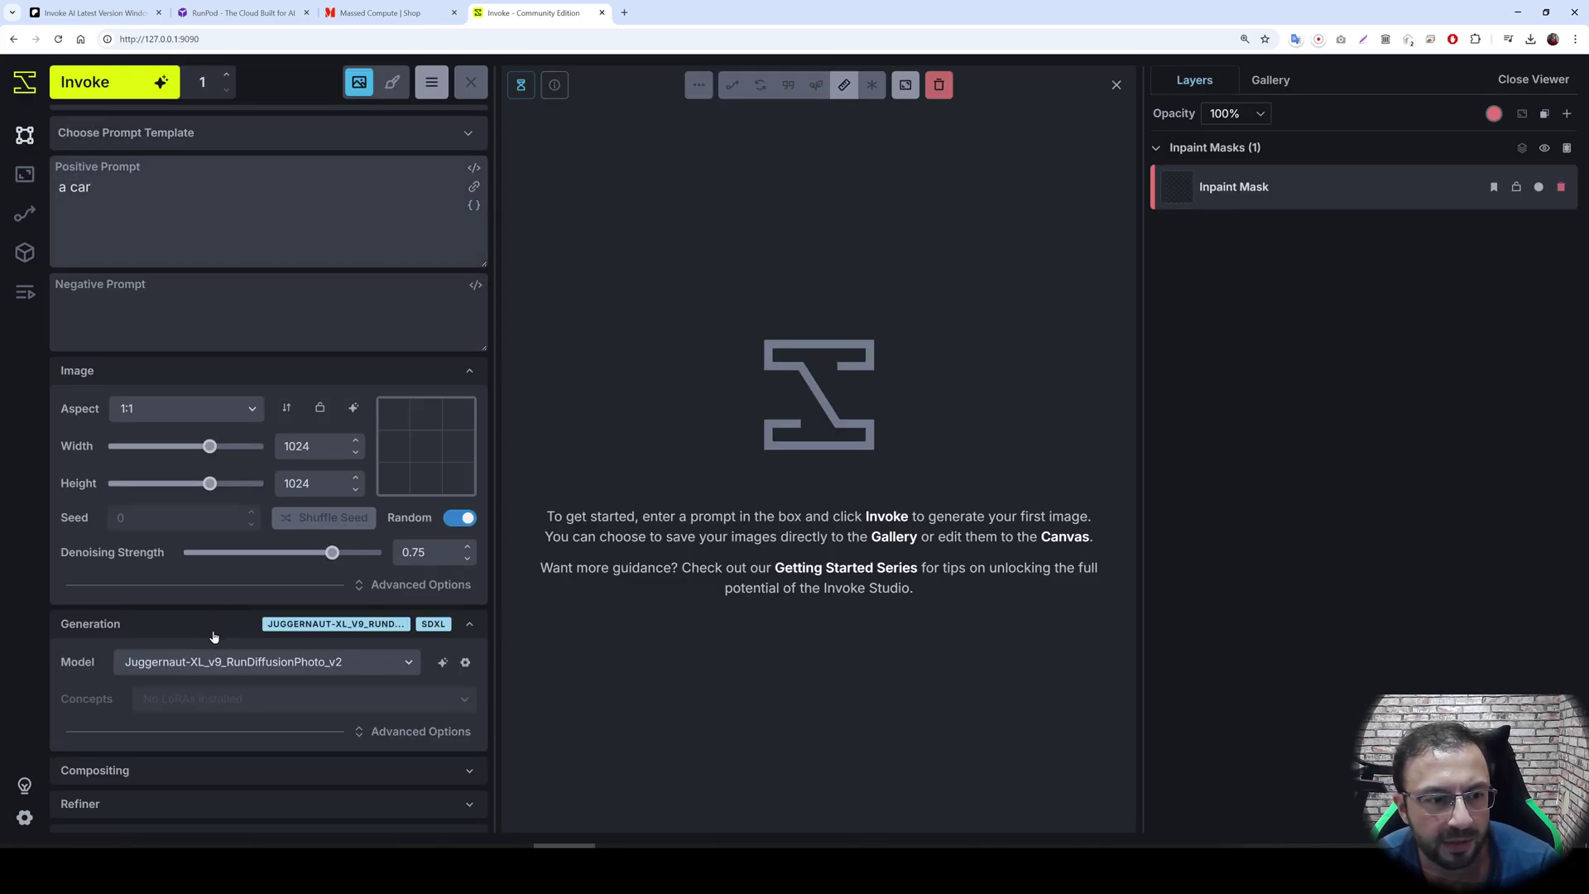
{"action": "left_click", "coordinate": [184, 662]}
{"action": "left_click", "coordinate": [116, 96]}
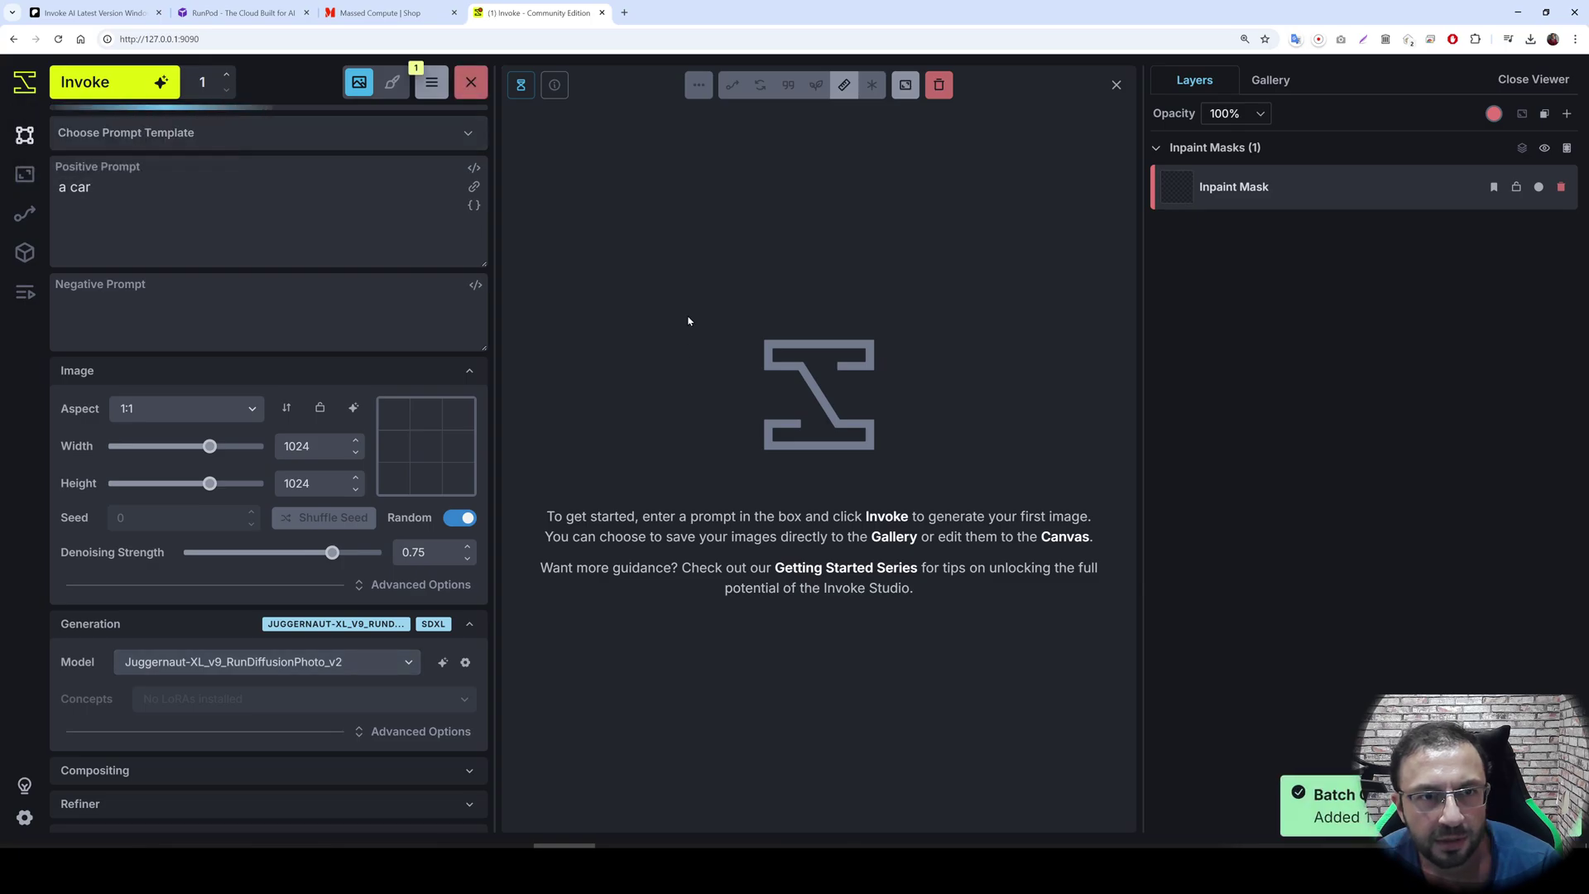
Switch to the InvokeAI console, check the generation progress in its log and minimize the console window
{"action": "key", "text": "alt+Tab"}
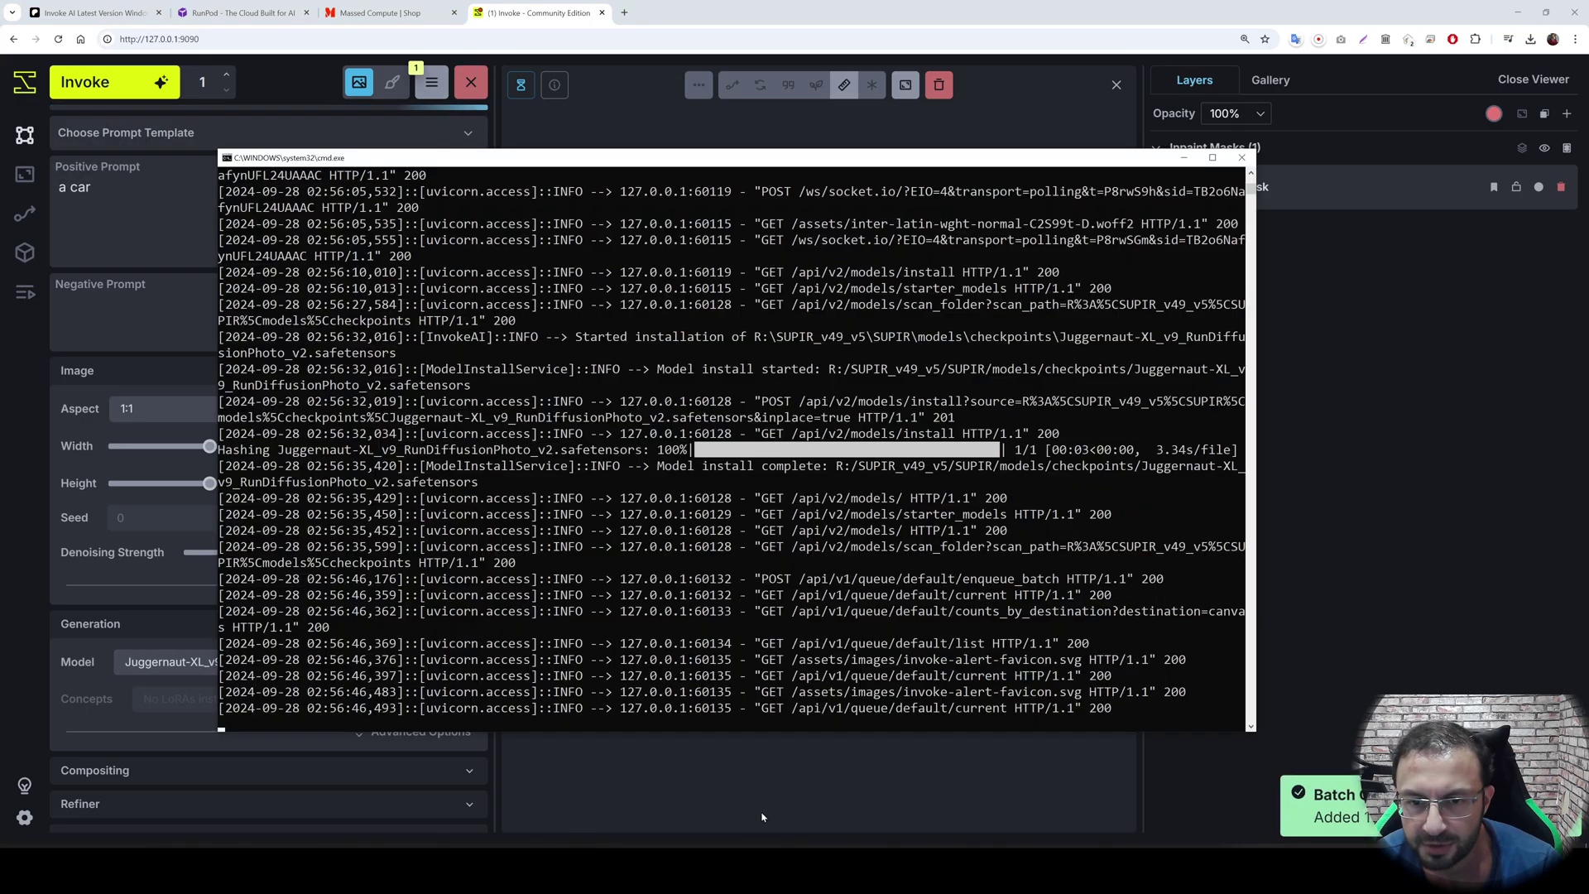
{"action": "scroll", "coordinate": [788, 575], "scroll_direction": "down", "scroll_amount": 9}
{"action": "scroll", "coordinate": [788, 566], "scroll_direction": "up", "scroll_amount": 4}
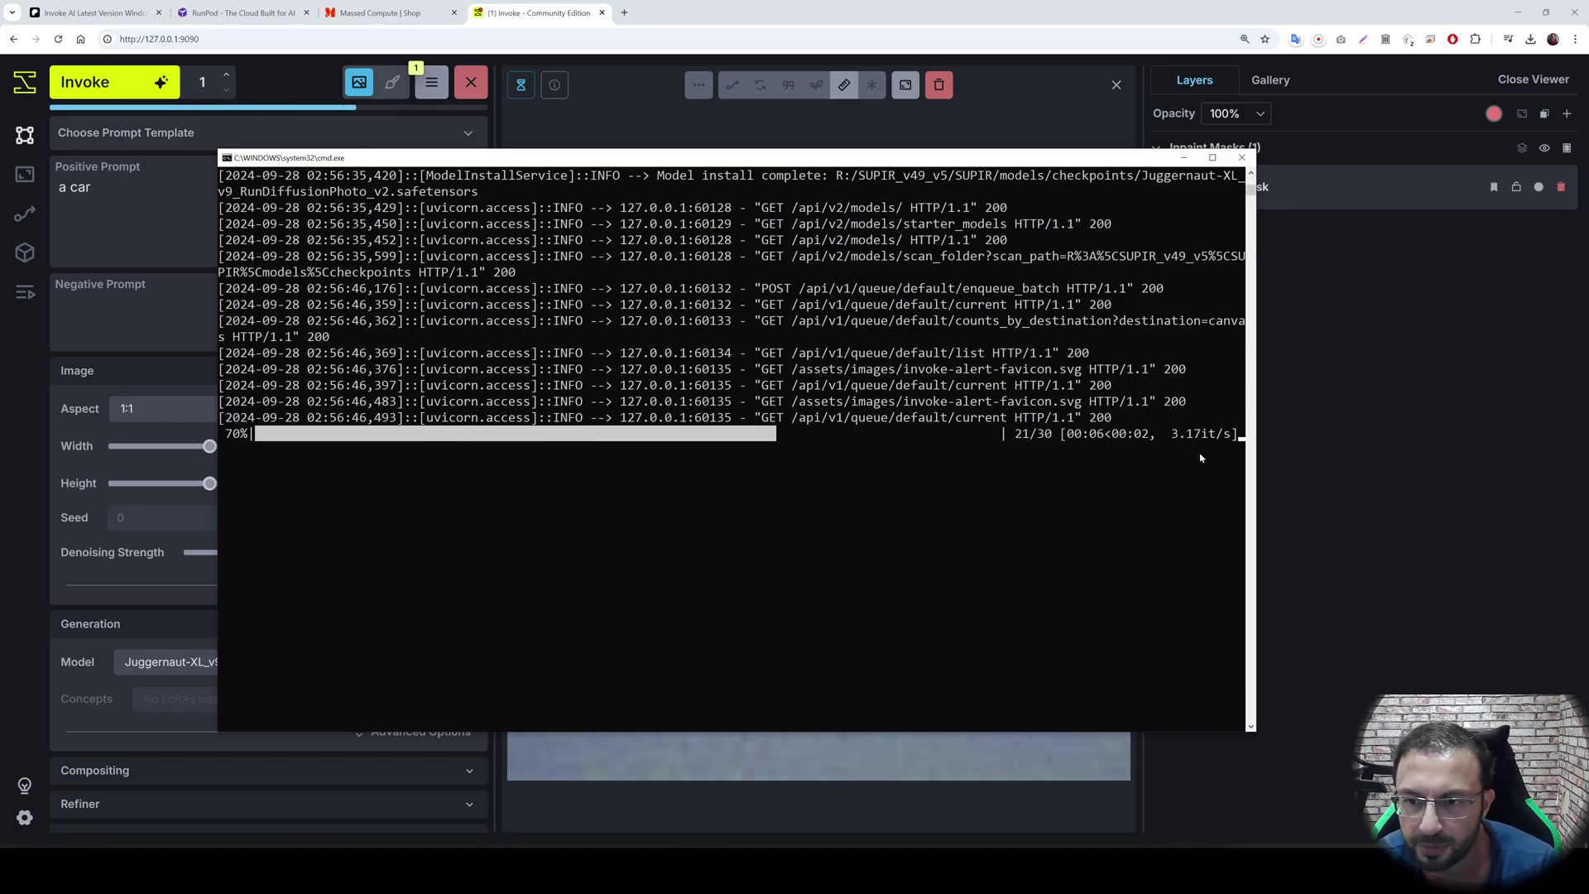
{"action": "left_click", "coordinate": [1184, 157]}
Open Massed Compute from the registration link in the instructions post and select the RTX A6000 GPU type for a new deployment
{"action": "key", "text": "ctrl+1"}
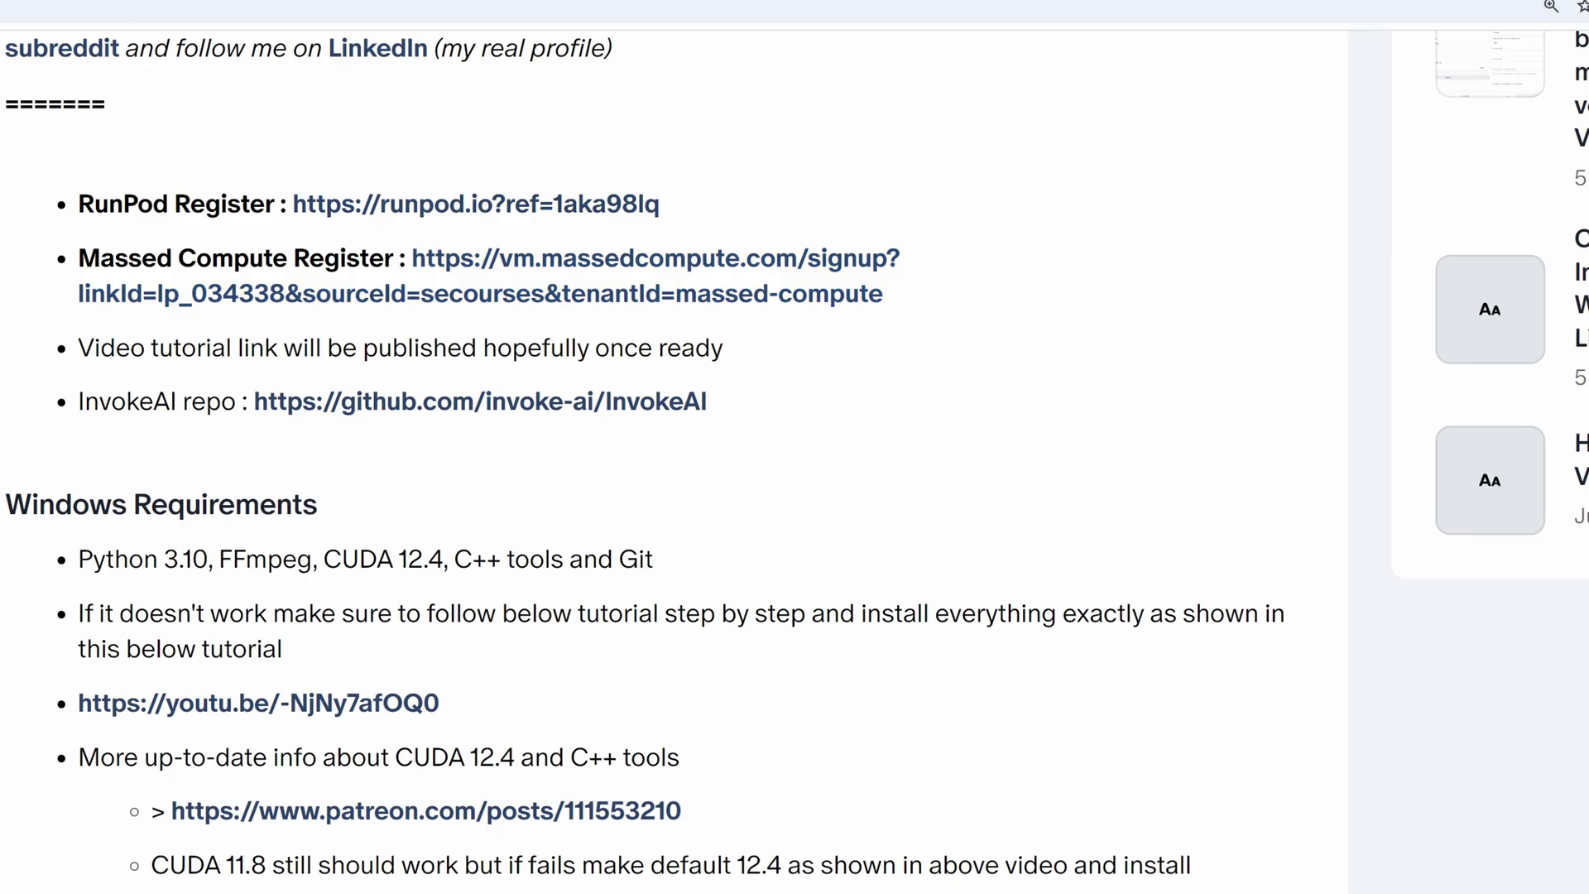
{"action": "left_click", "coordinate": [503, 264]}
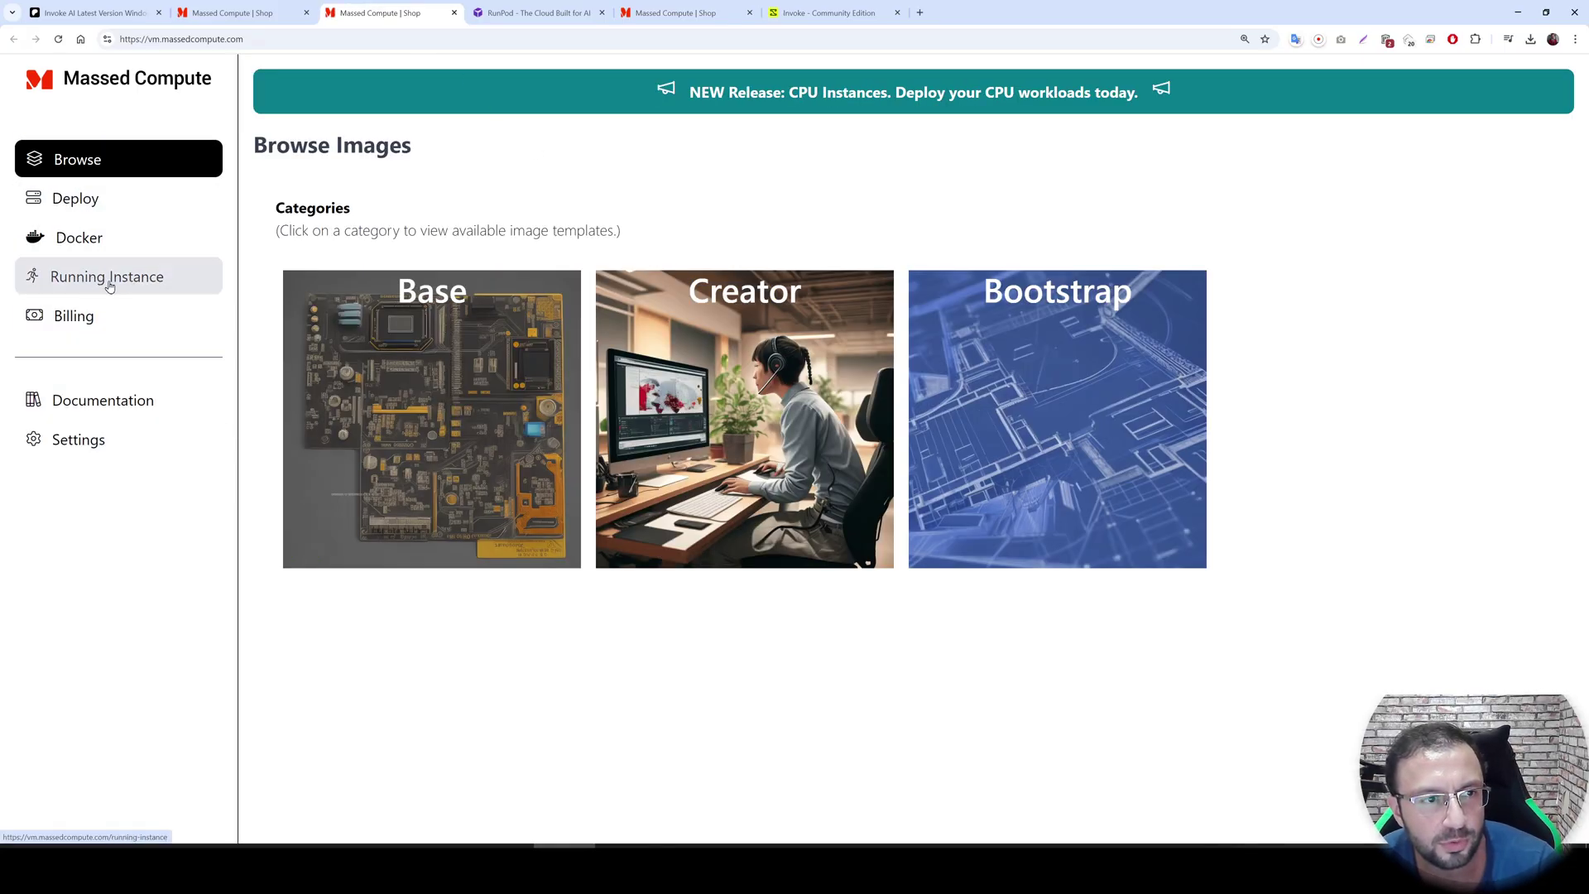
{"action": "left_click", "coordinate": [89, 211]}
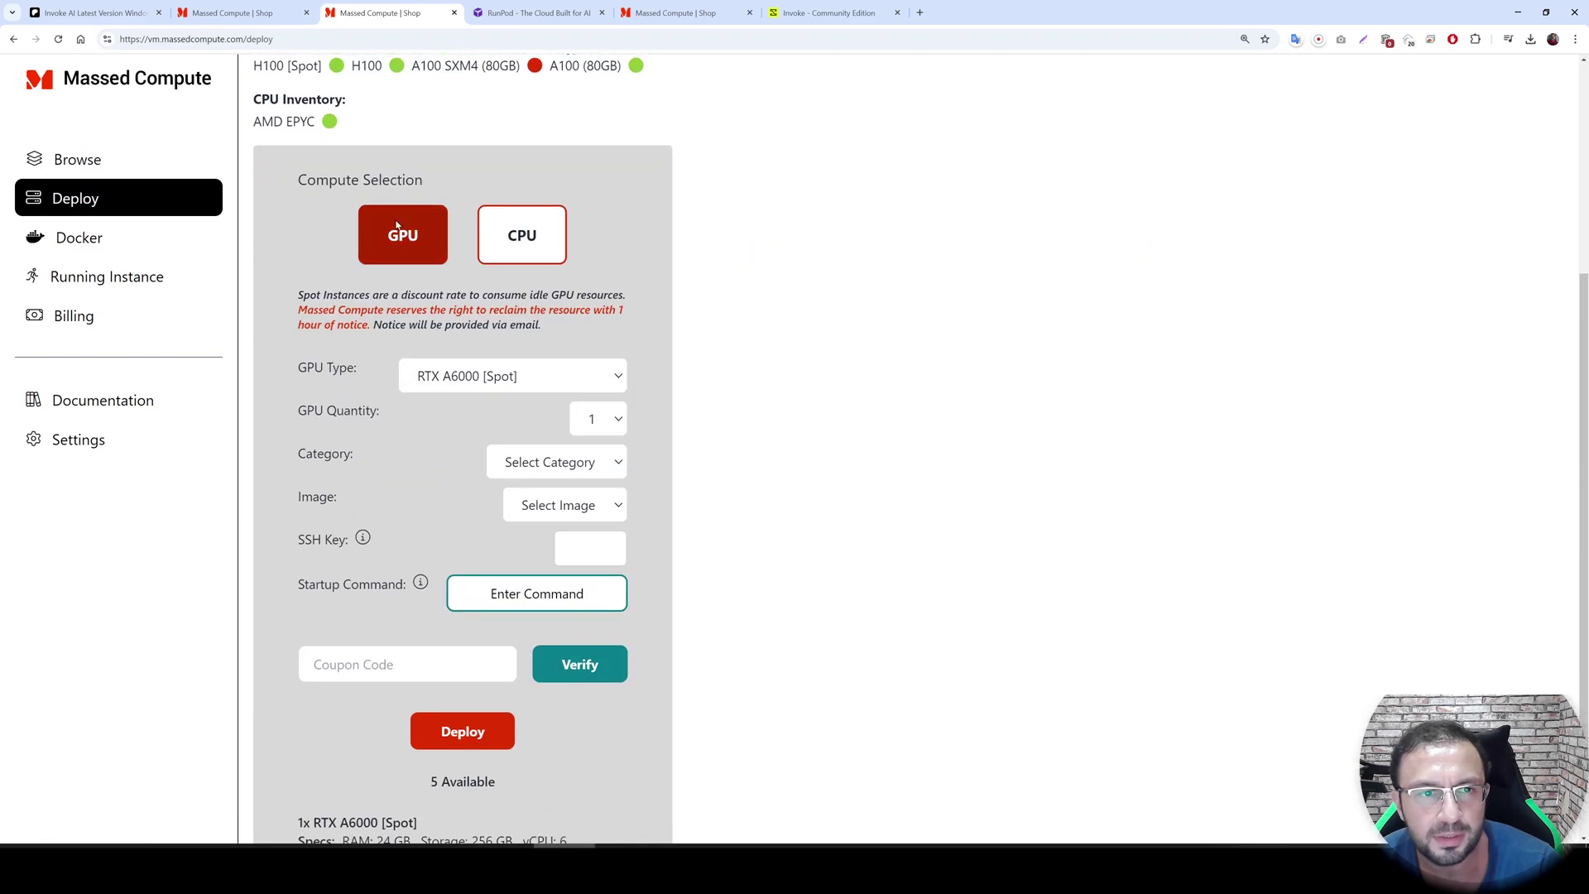
{"action": "scroll", "coordinate": [463, 331], "scroll_direction": "down", "scroll_amount": 1}
{"action": "left_click", "coordinate": [497, 314]}
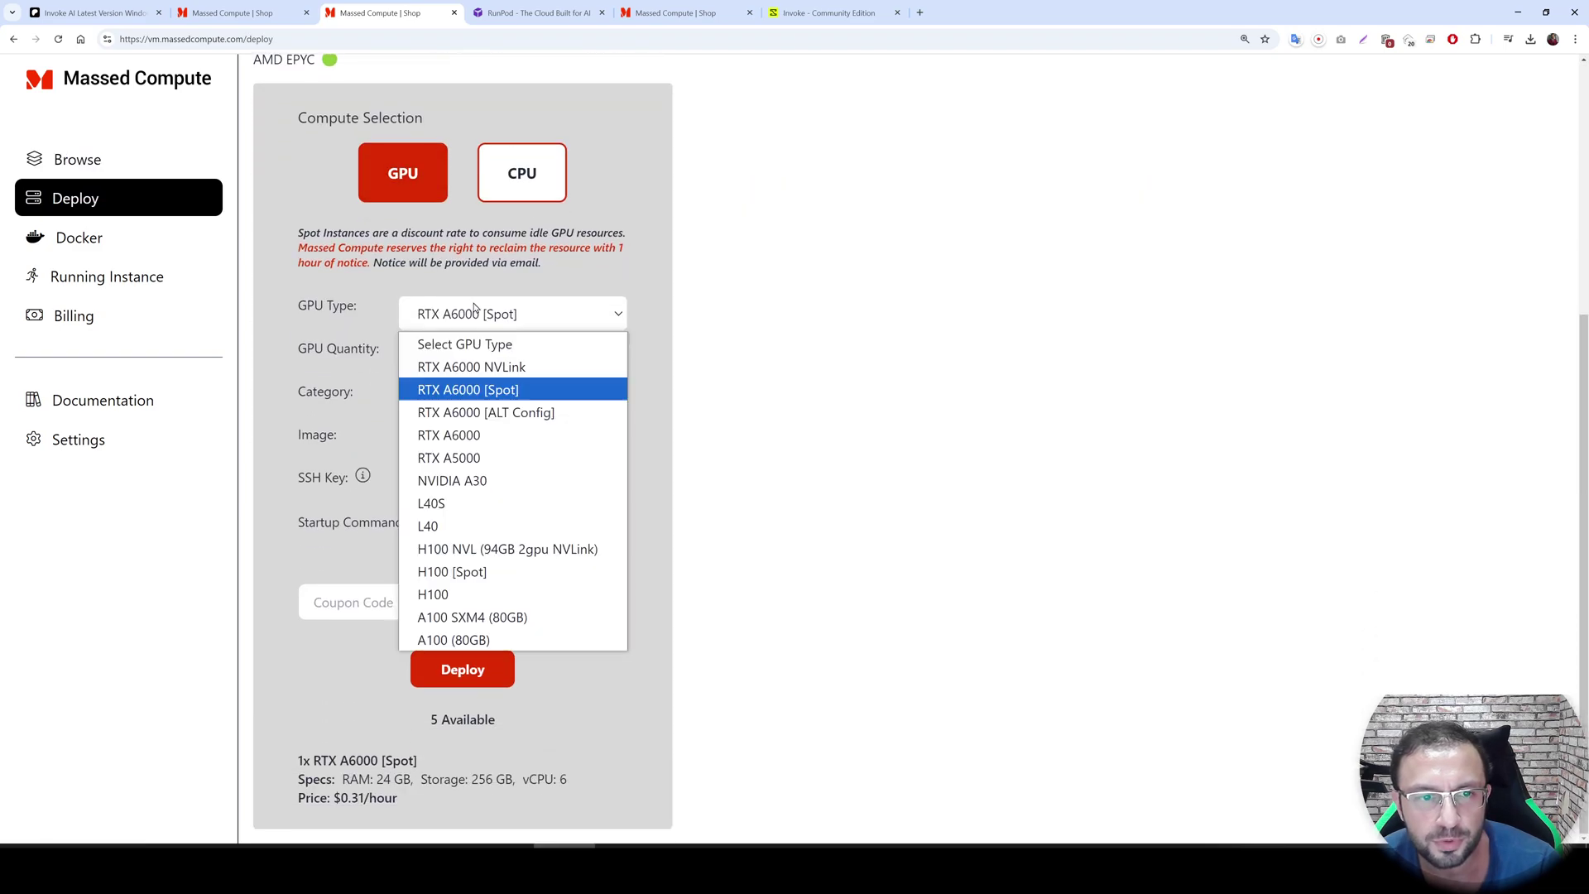
{"action": "left_click", "coordinate": [477, 436]}
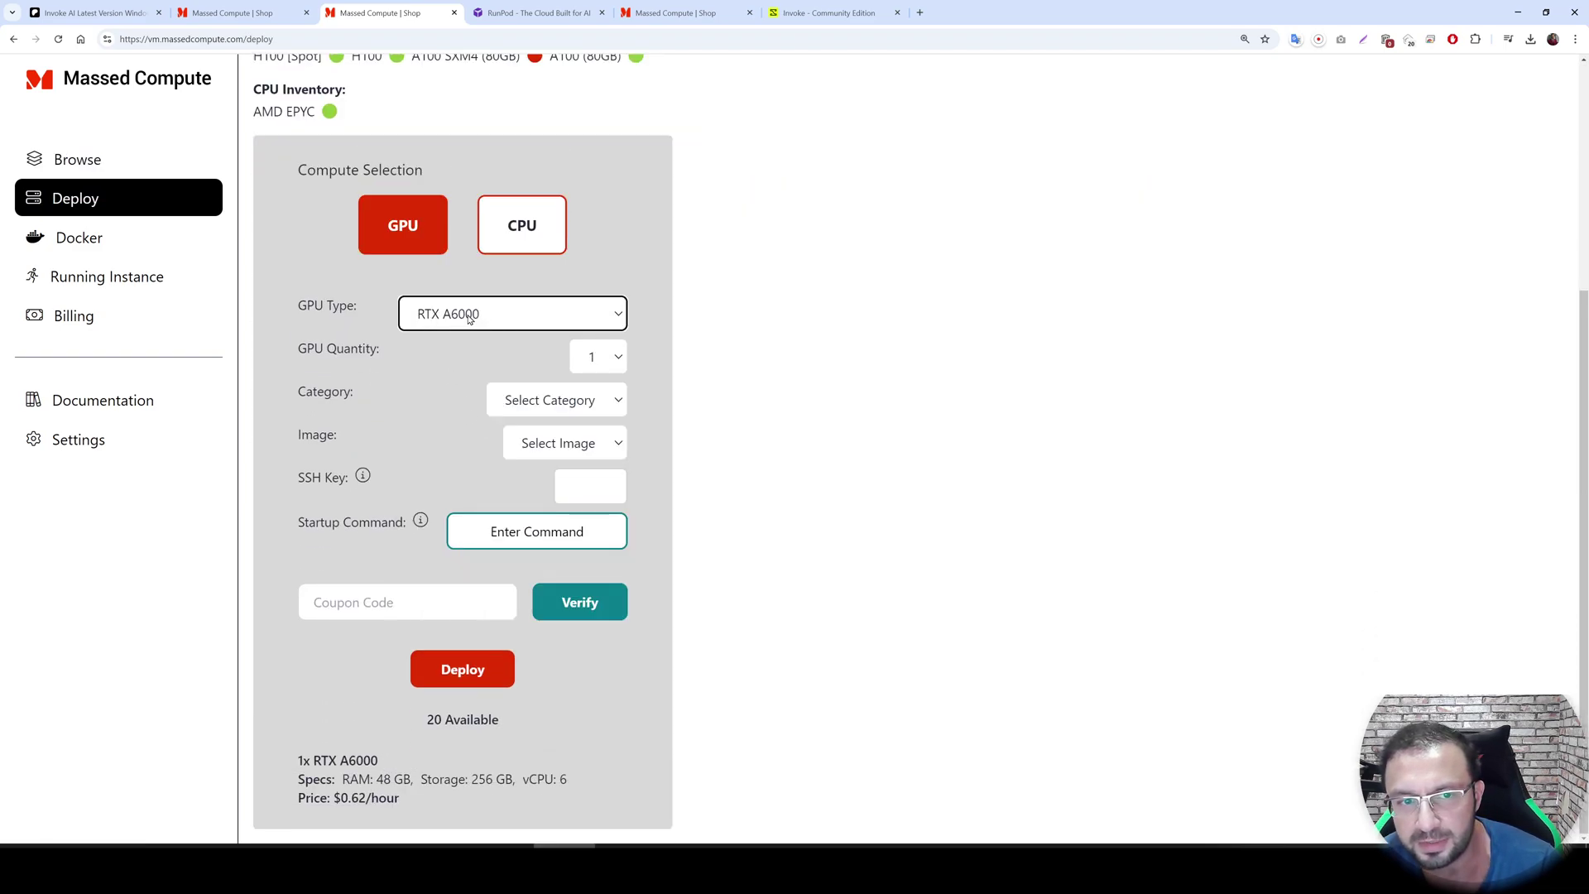
Compare RTX A6000 [ALT Config] with the regular RTX A6000 at a GPU quantity of 2
{"action": "left_click", "coordinate": [501, 321]}
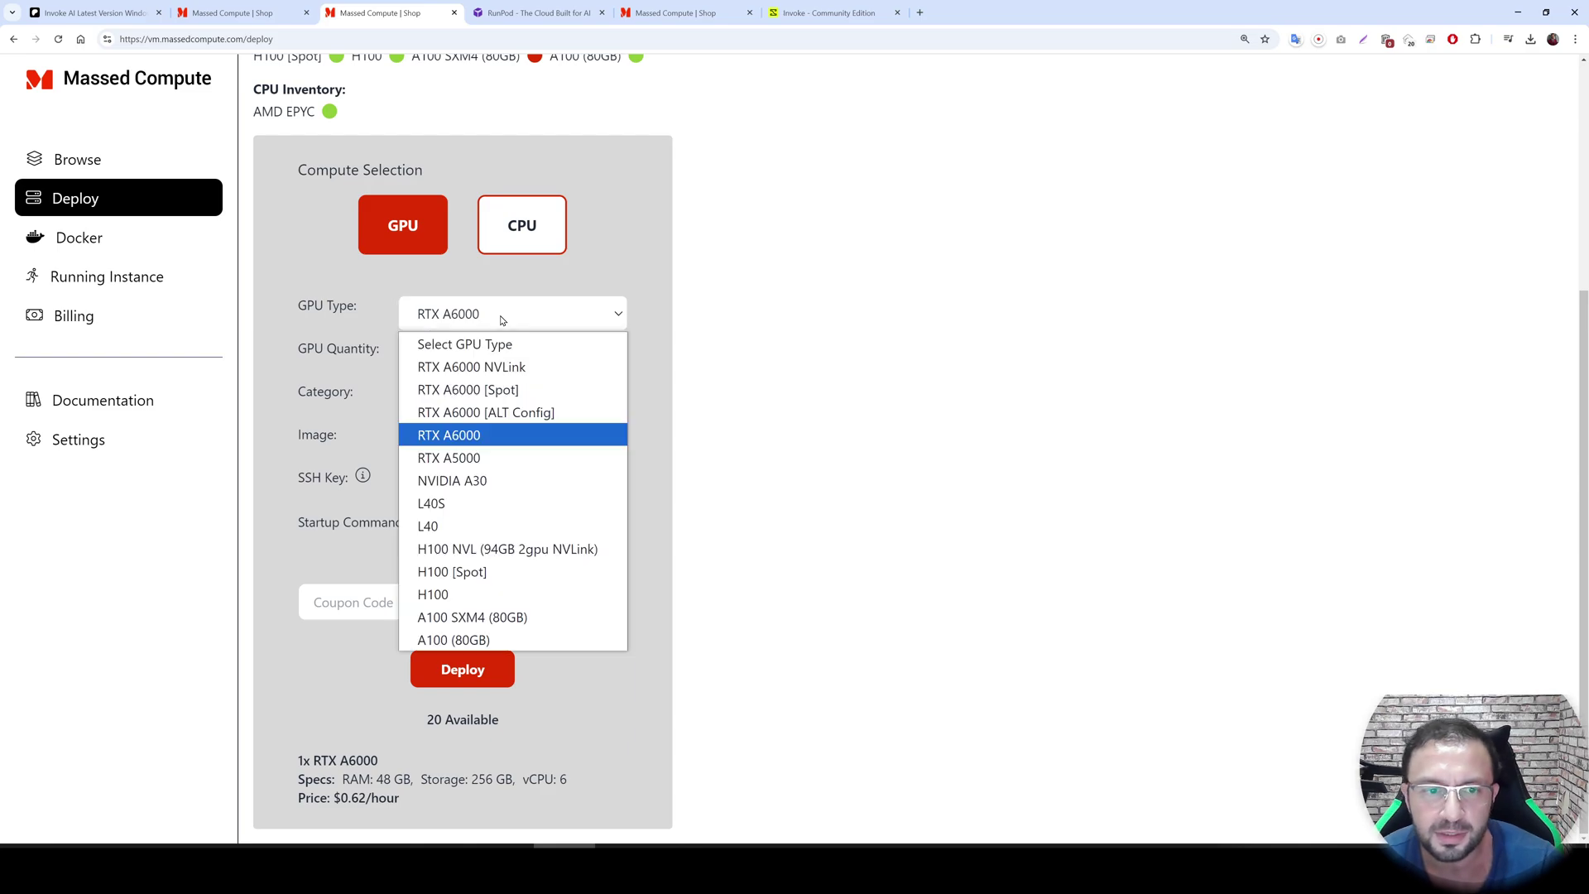
{"action": "left_click", "coordinate": [485, 413]}
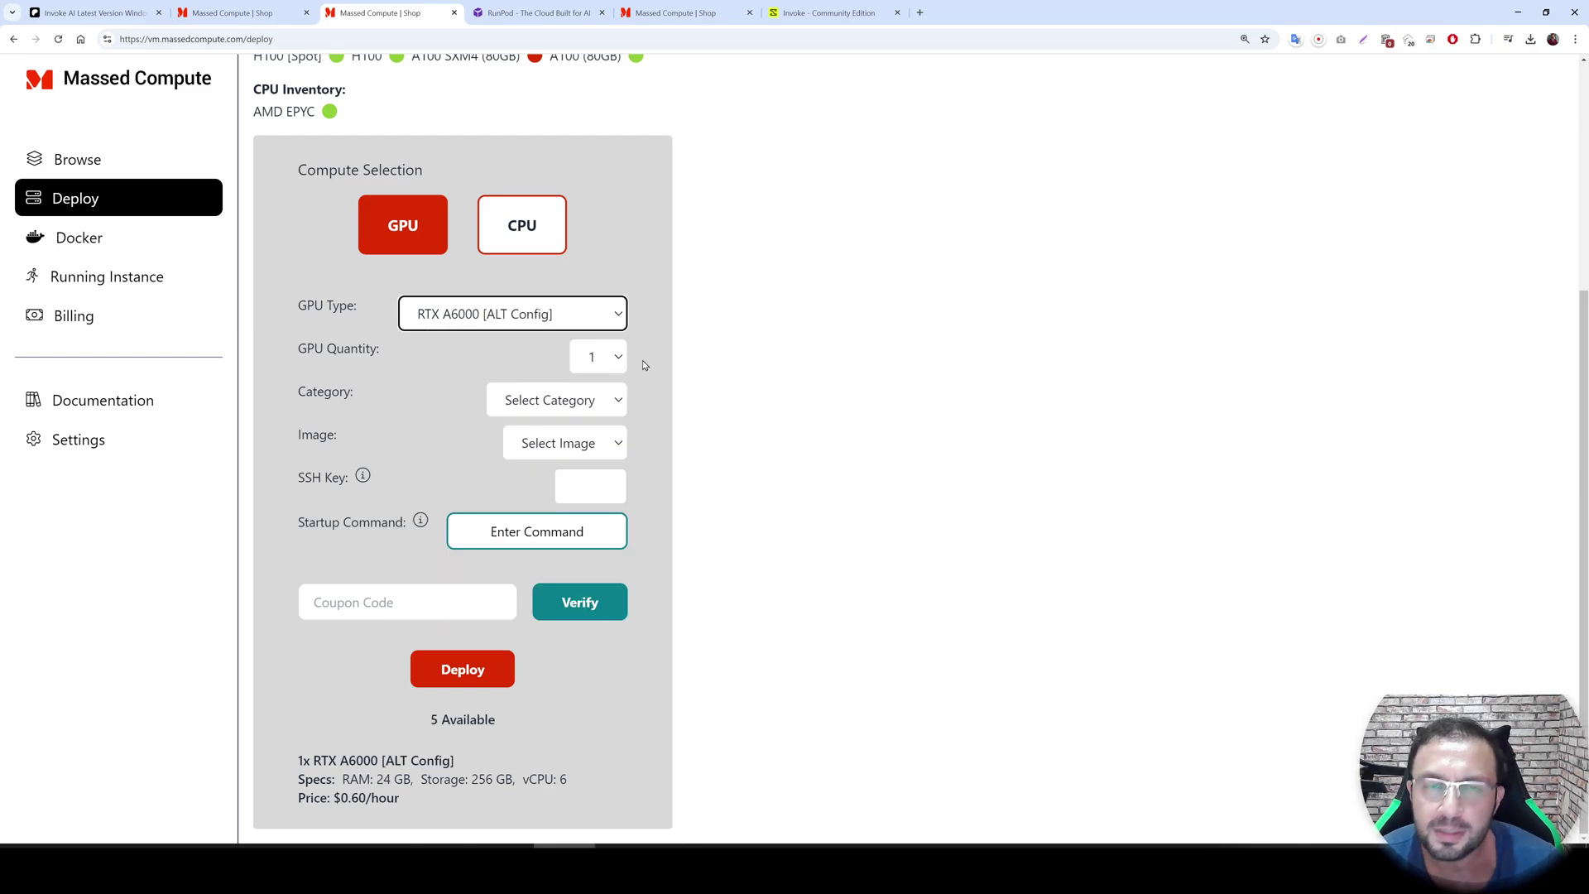
{"action": "left_click", "coordinate": [600, 367]}
{"action": "left_click", "coordinate": [601, 414]}
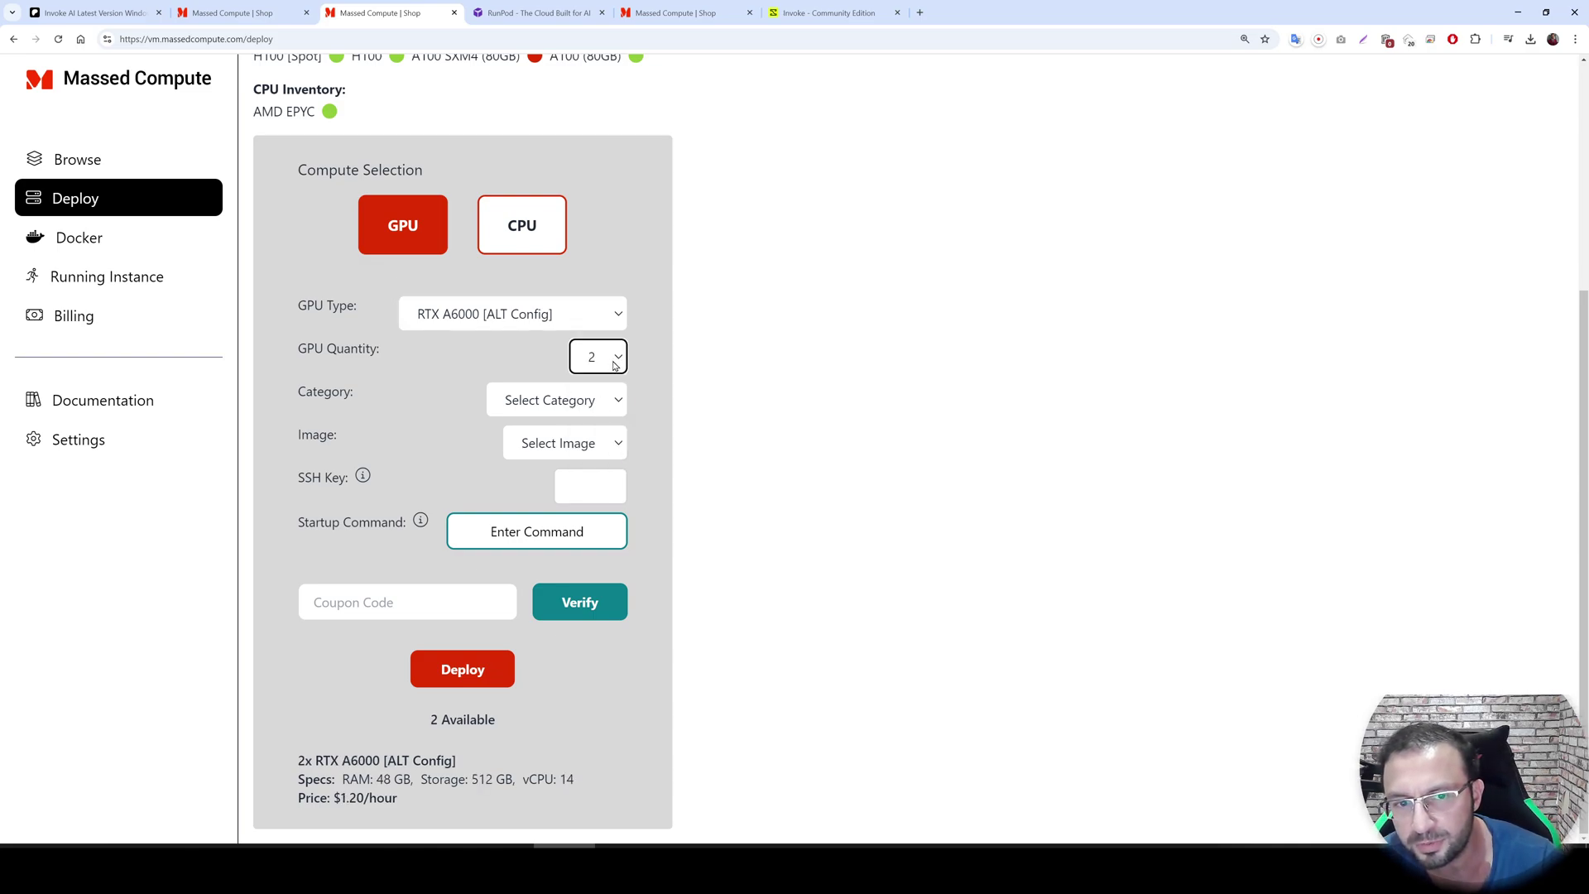
{"action": "left_click", "coordinate": [552, 326]}
{"action": "left_click", "coordinate": [571, 458]}
{"action": "left_click", "coordinate": [609, 365]}
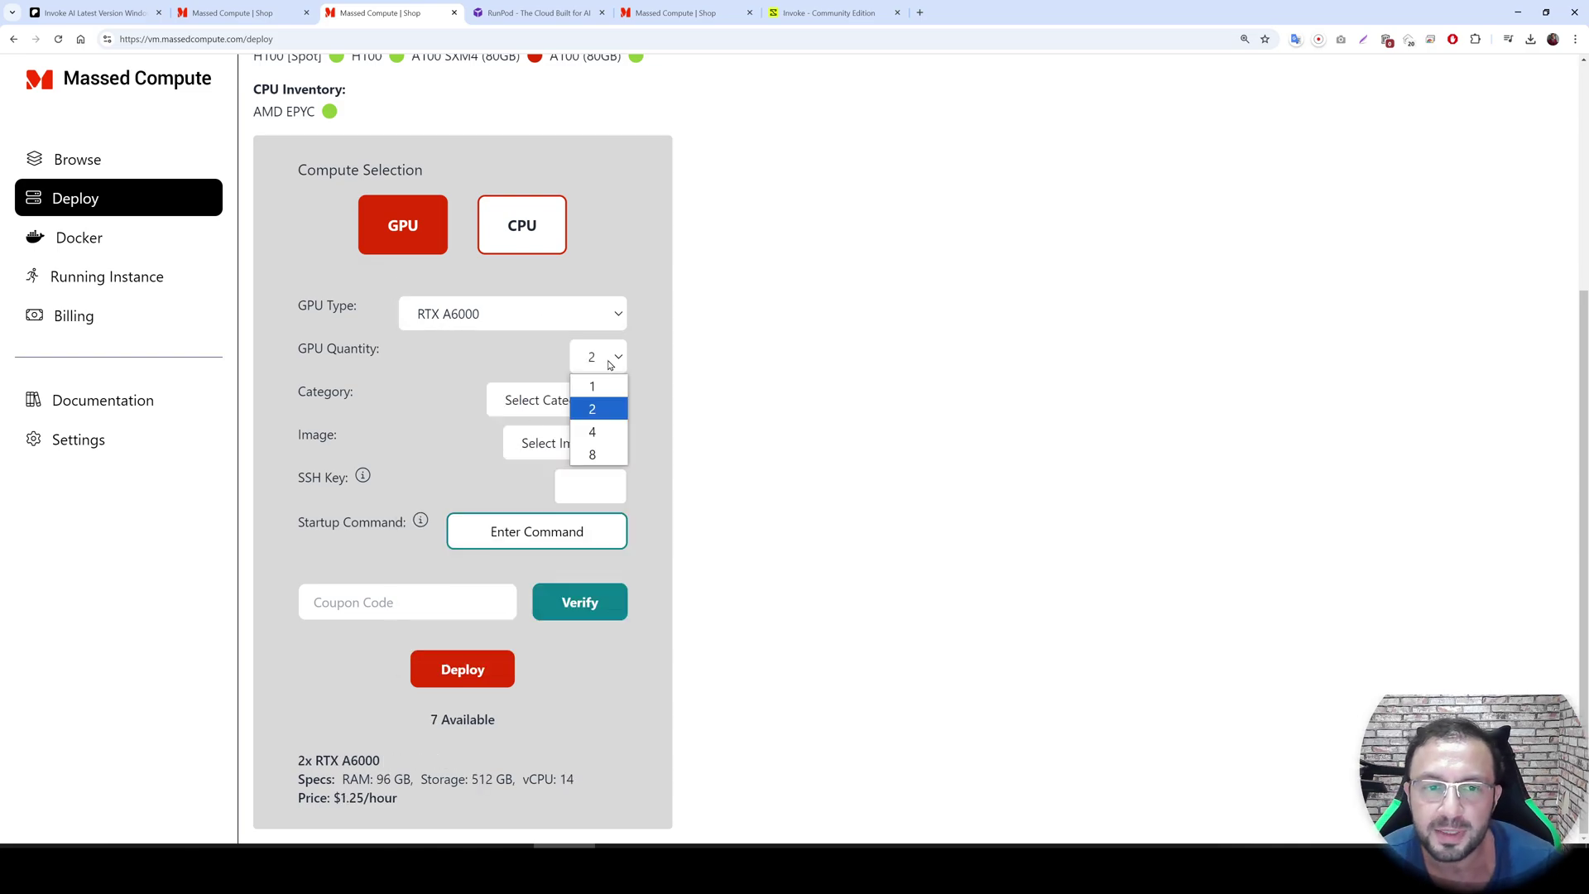
{"action": "left_click", "coordinate": [605, 410]}
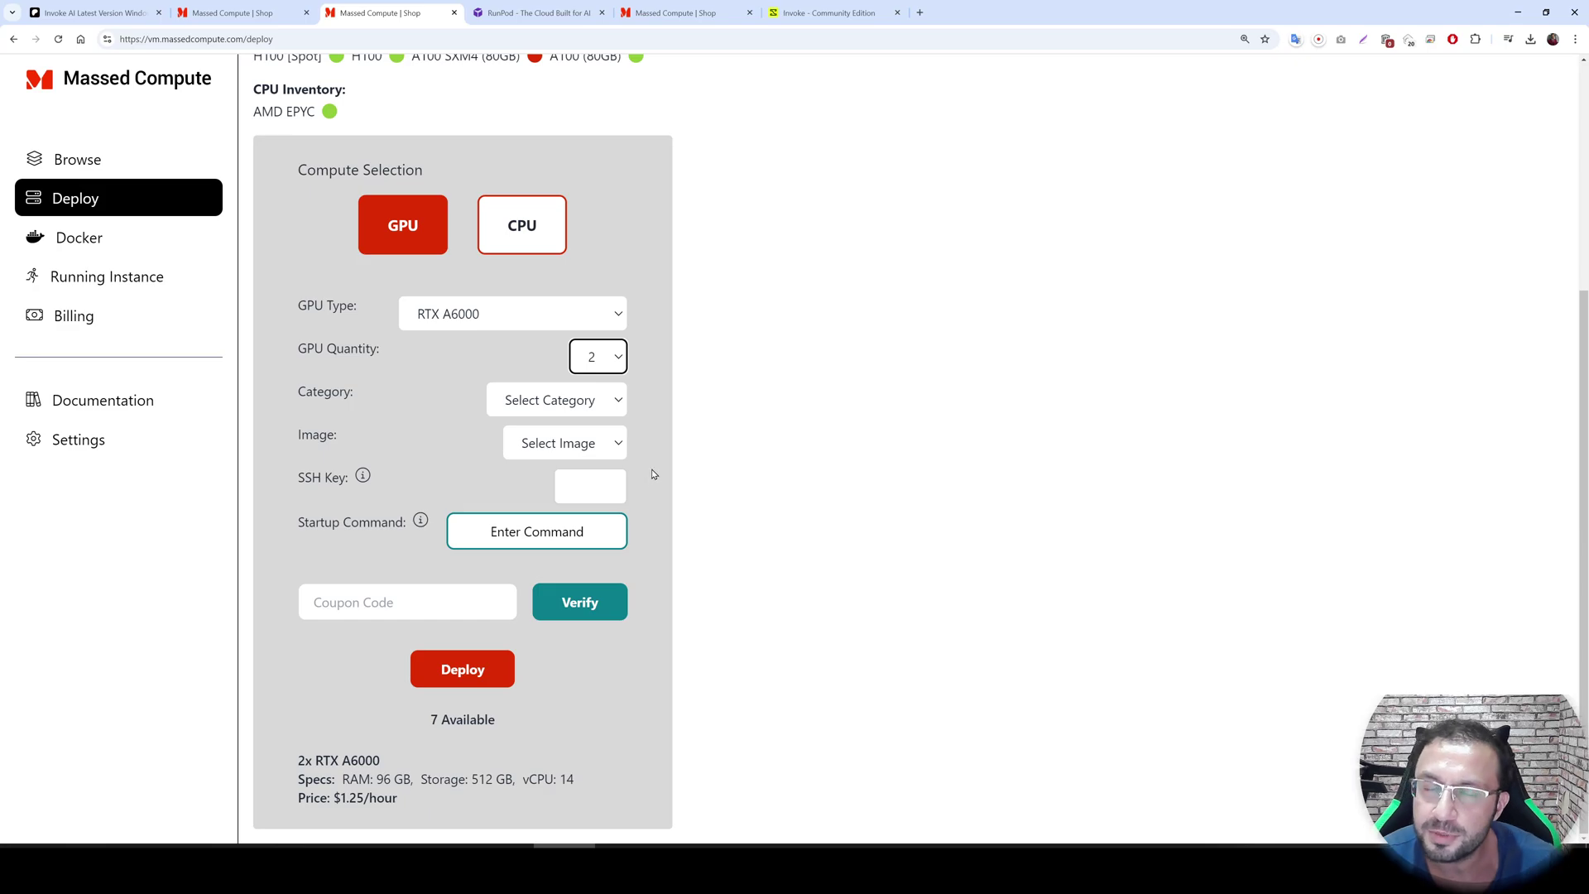
Choose the Creator category and the SECourses image for the instance
{"action": "left_click", "coordinate": [590, 409]}
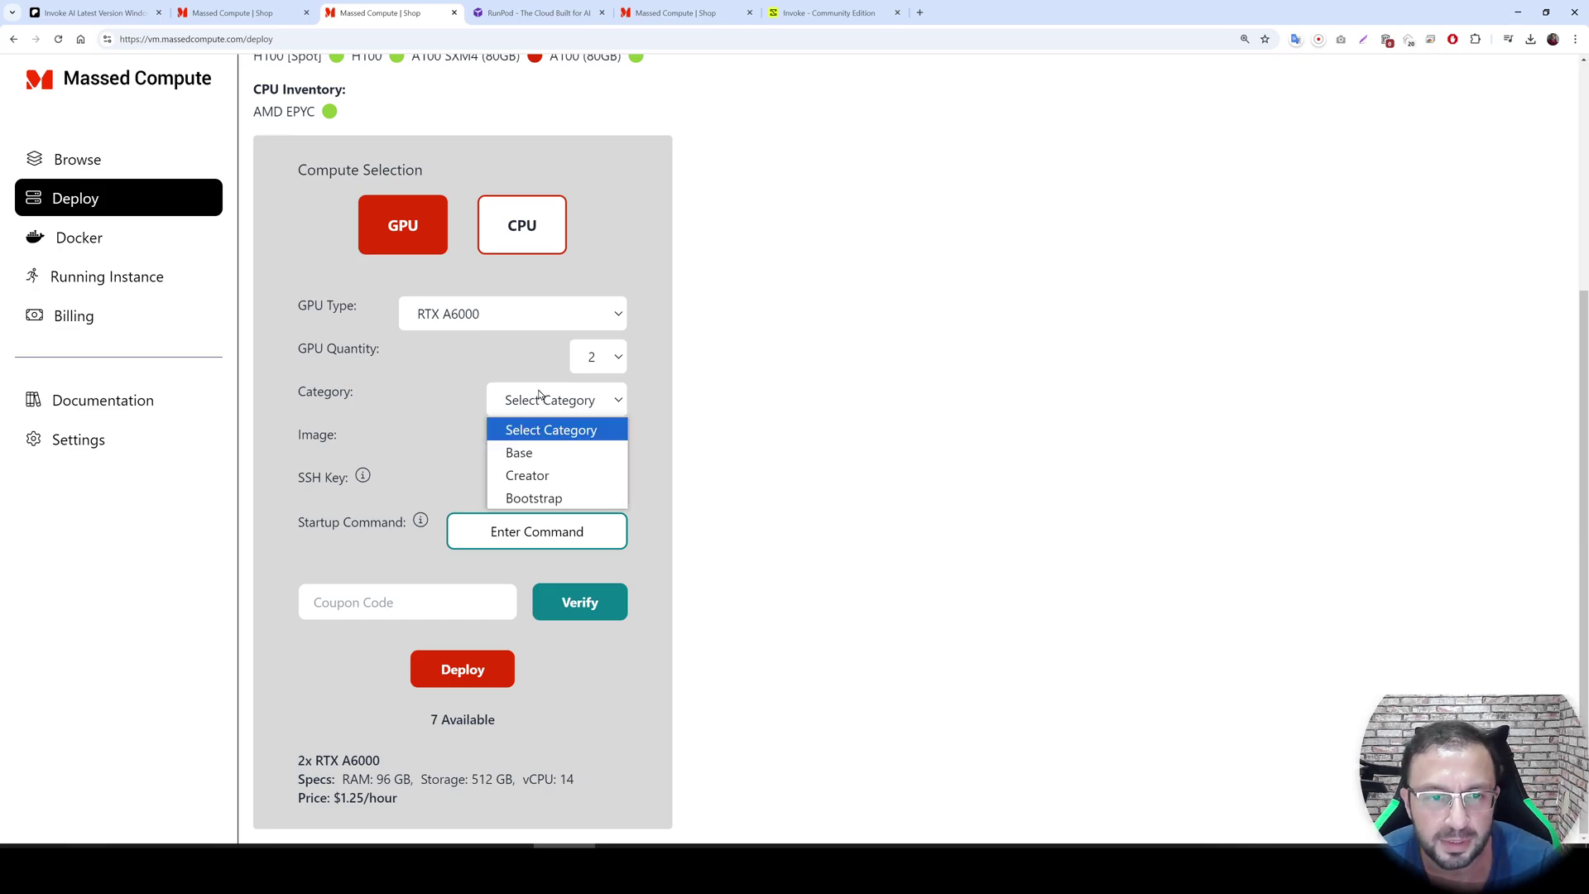
{"action": "left_click", "coordinate": [546, 471]}
{"action": "left_click", "coordinate": [565, 442]}
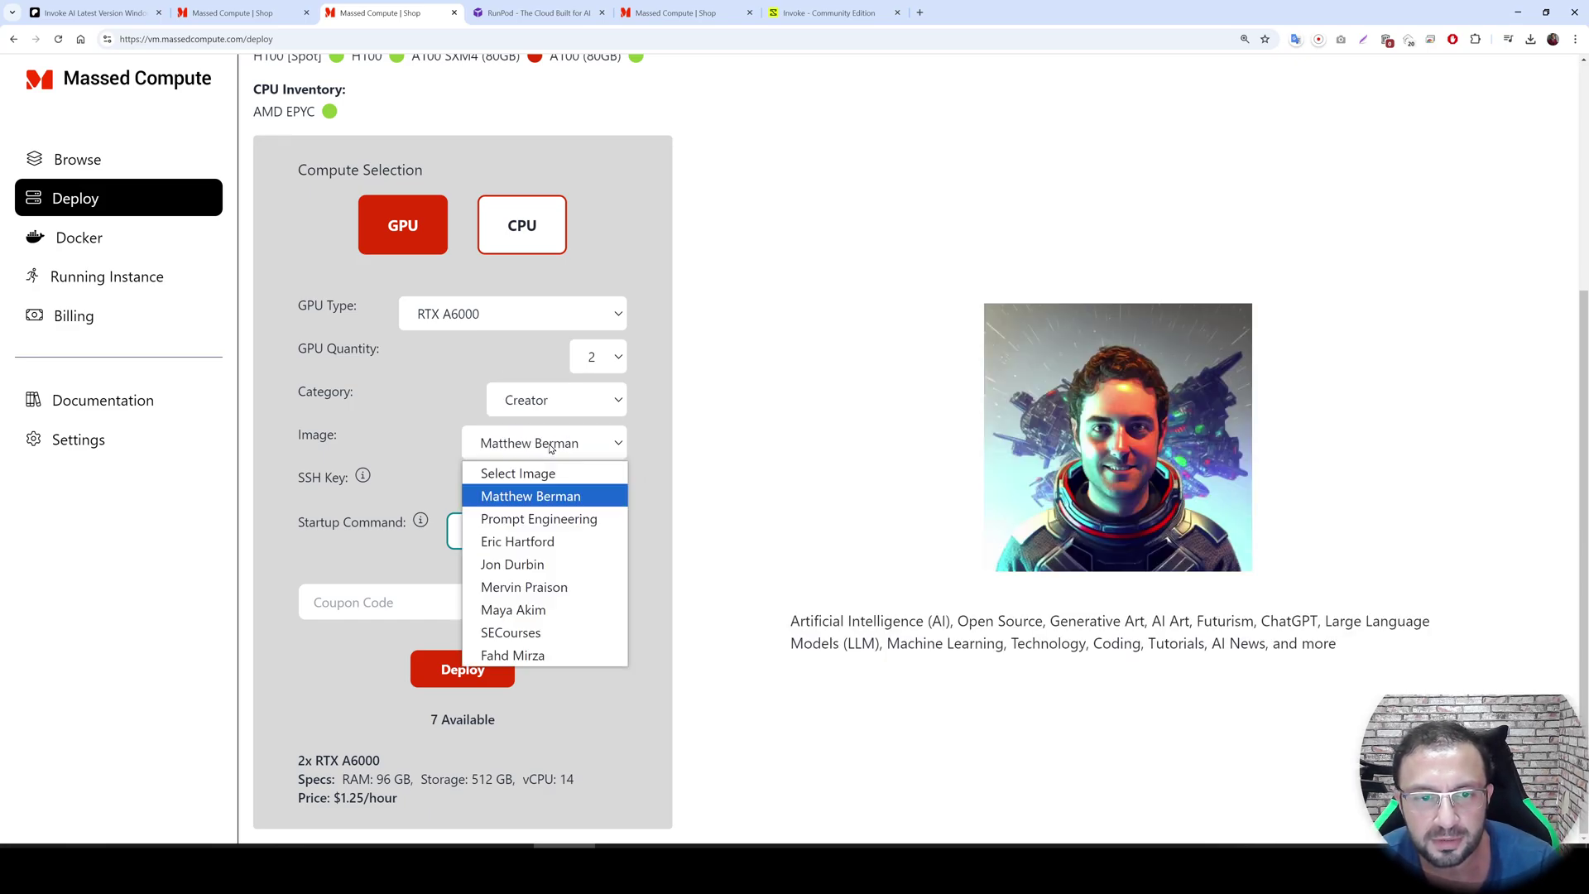
{"action": "left_click", "coordinate": [534, 632]}
{"action": "left_click", "coordinate": [436, 602]}
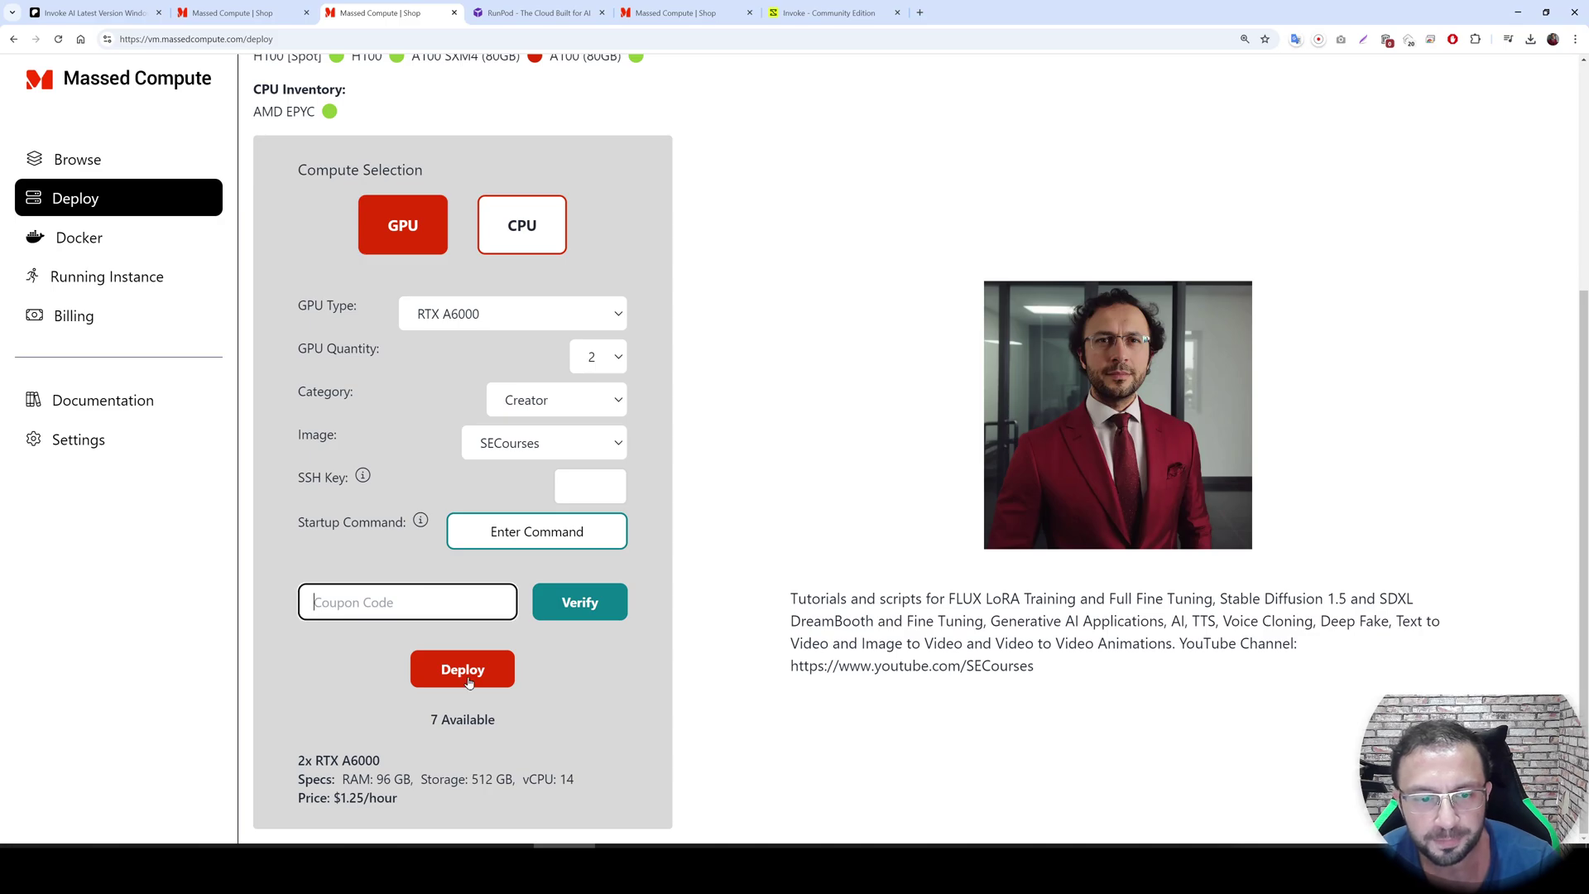
Set the GPU quantity to 1 and compare the hourly price with that of the two-GPU configuration
{"action": "left_click_drag", "start_coordinate": [418, 806], "coordinate": [299, 796]}
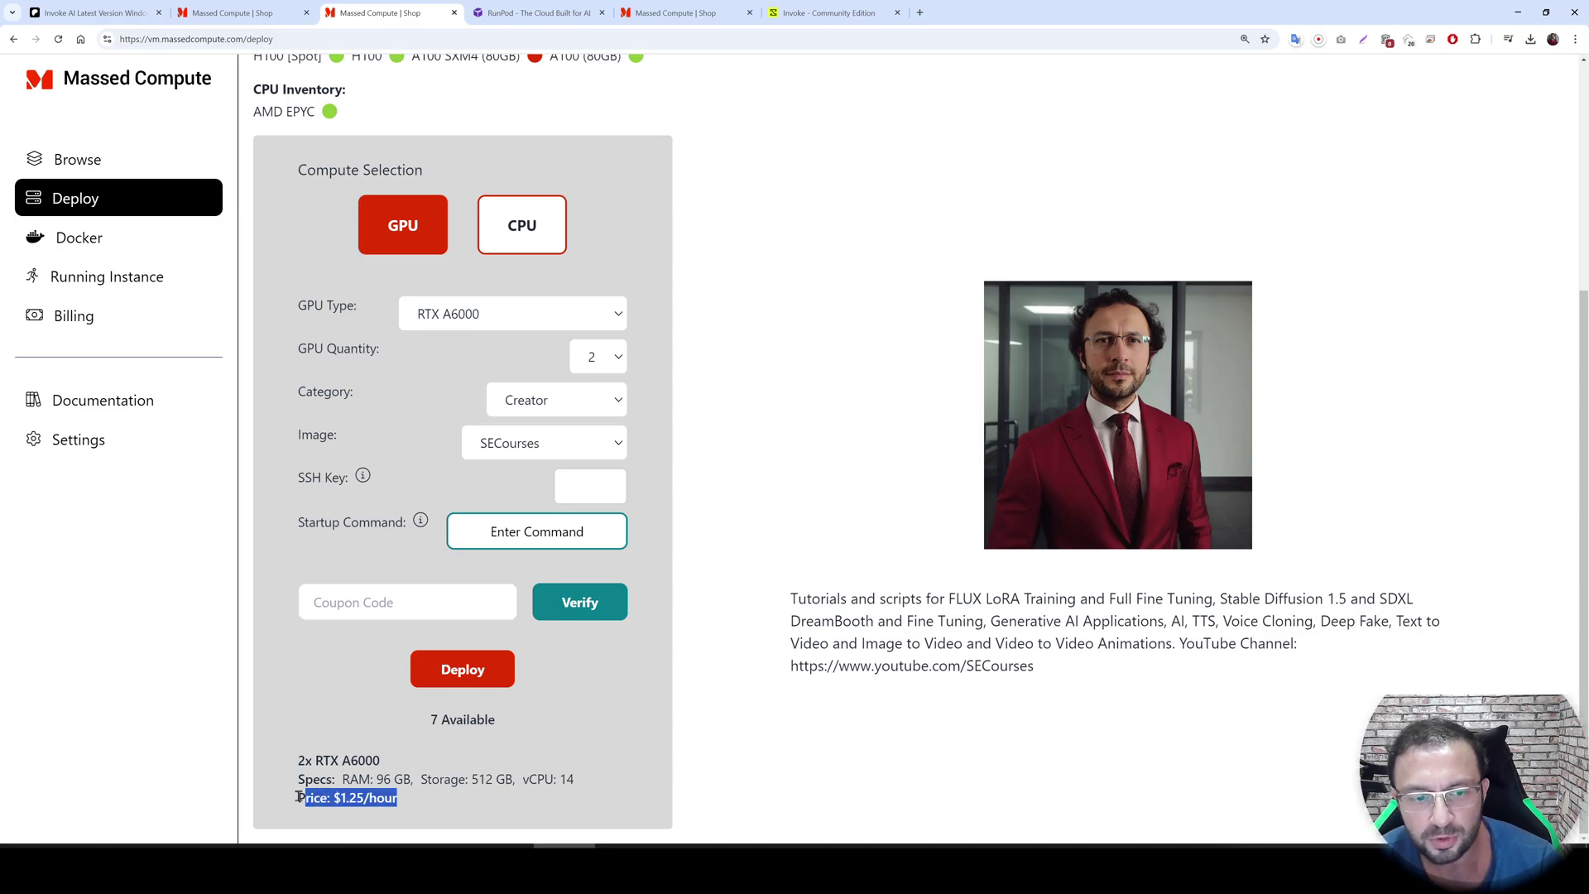
{"action": "left_click", "coordinate": [604, 367]}
{"action": "left_click", "coordinate": [592, 387]}
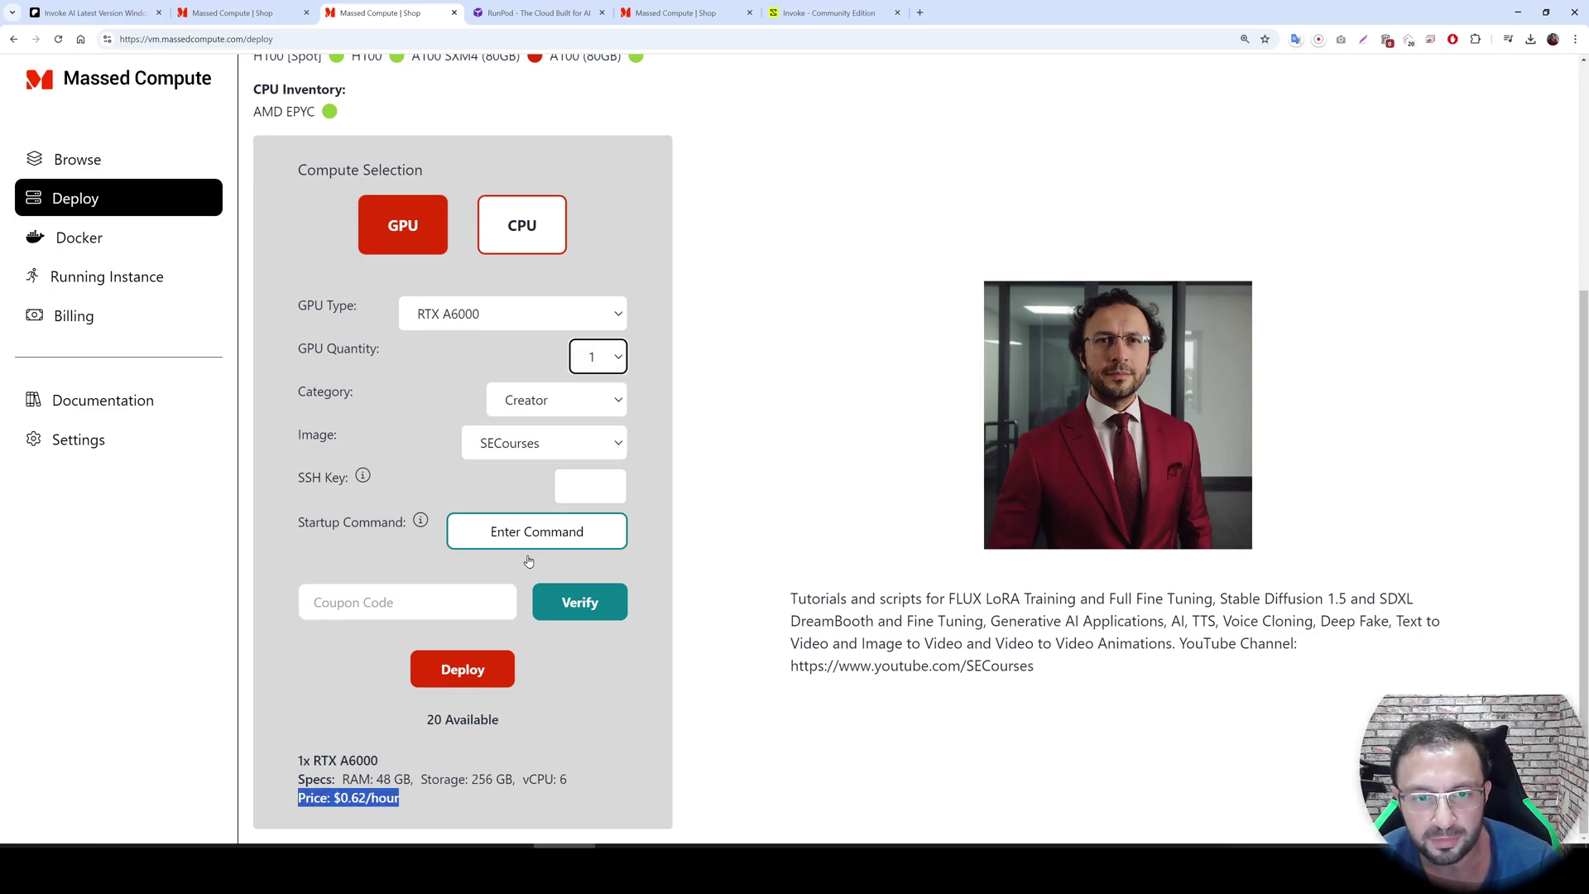
{"action": "left_click_drag", "start_coordinate": [406, 801], "coordinate": [283, 807]}
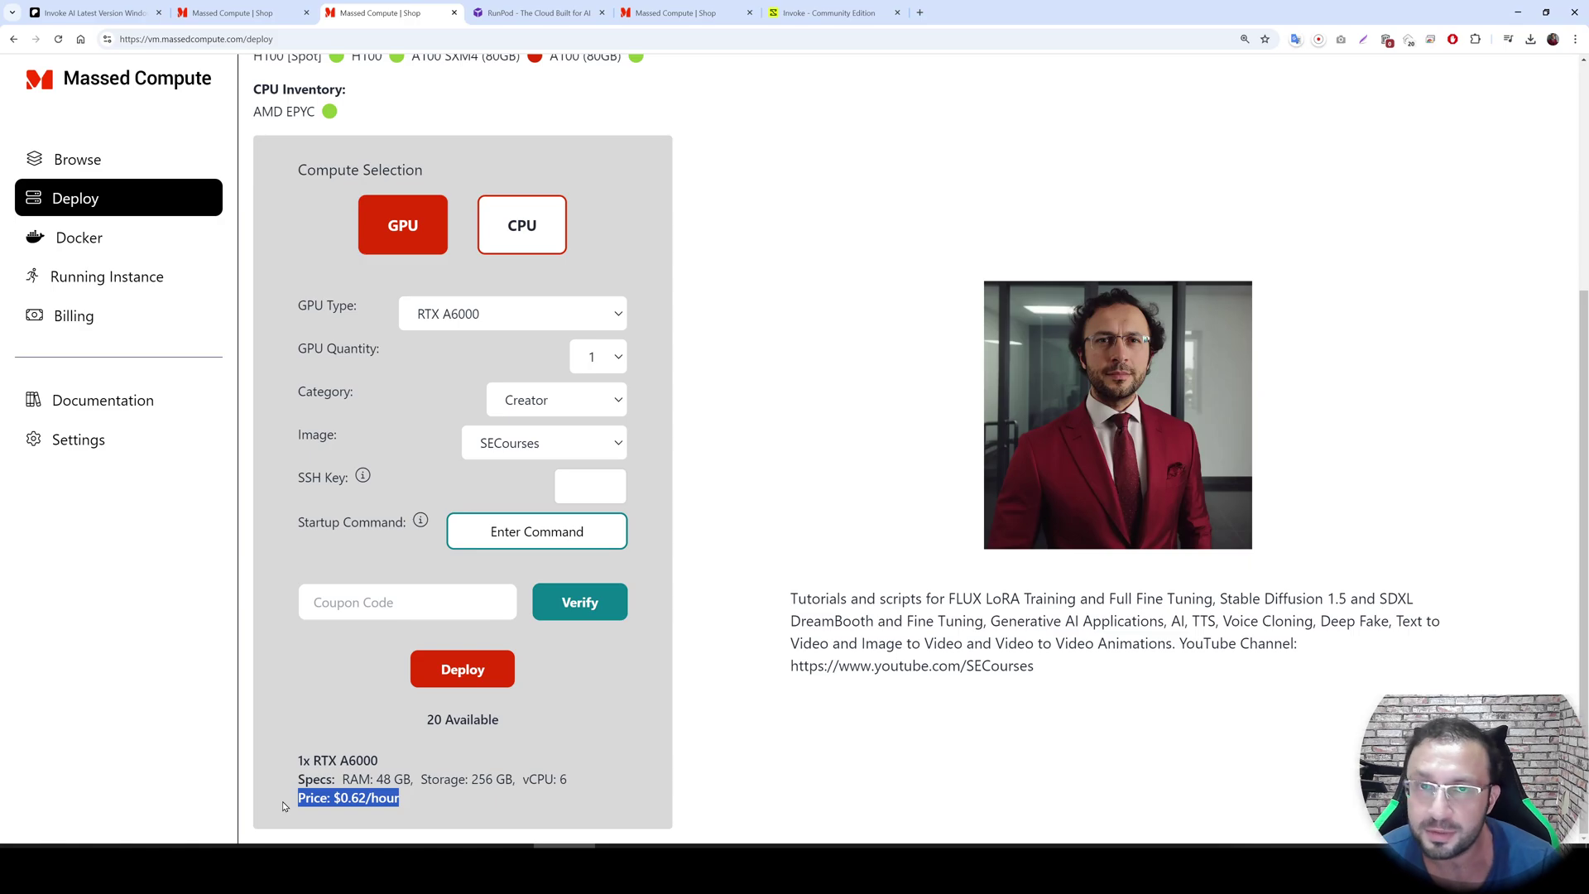
Apply and verify the coupon code SECourses, and check the discounted hourly price
{"action": "left_click", "coordinate": [426, 598]}
{"action": "type", "text": "SECourses"}
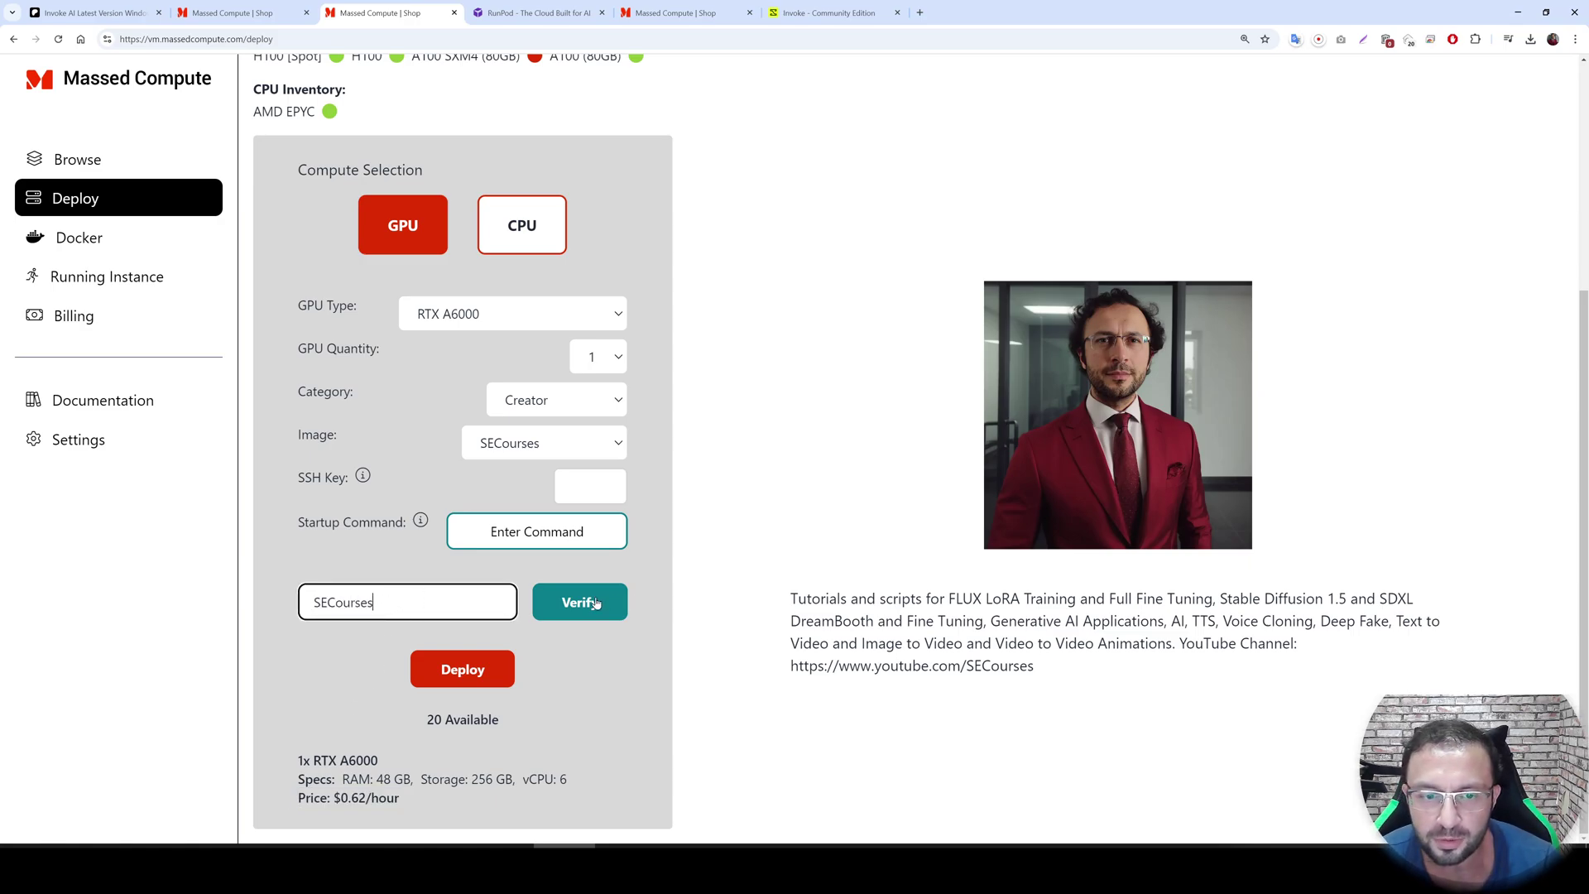
{"action": "left_click", "coordinate": [596, 603]}
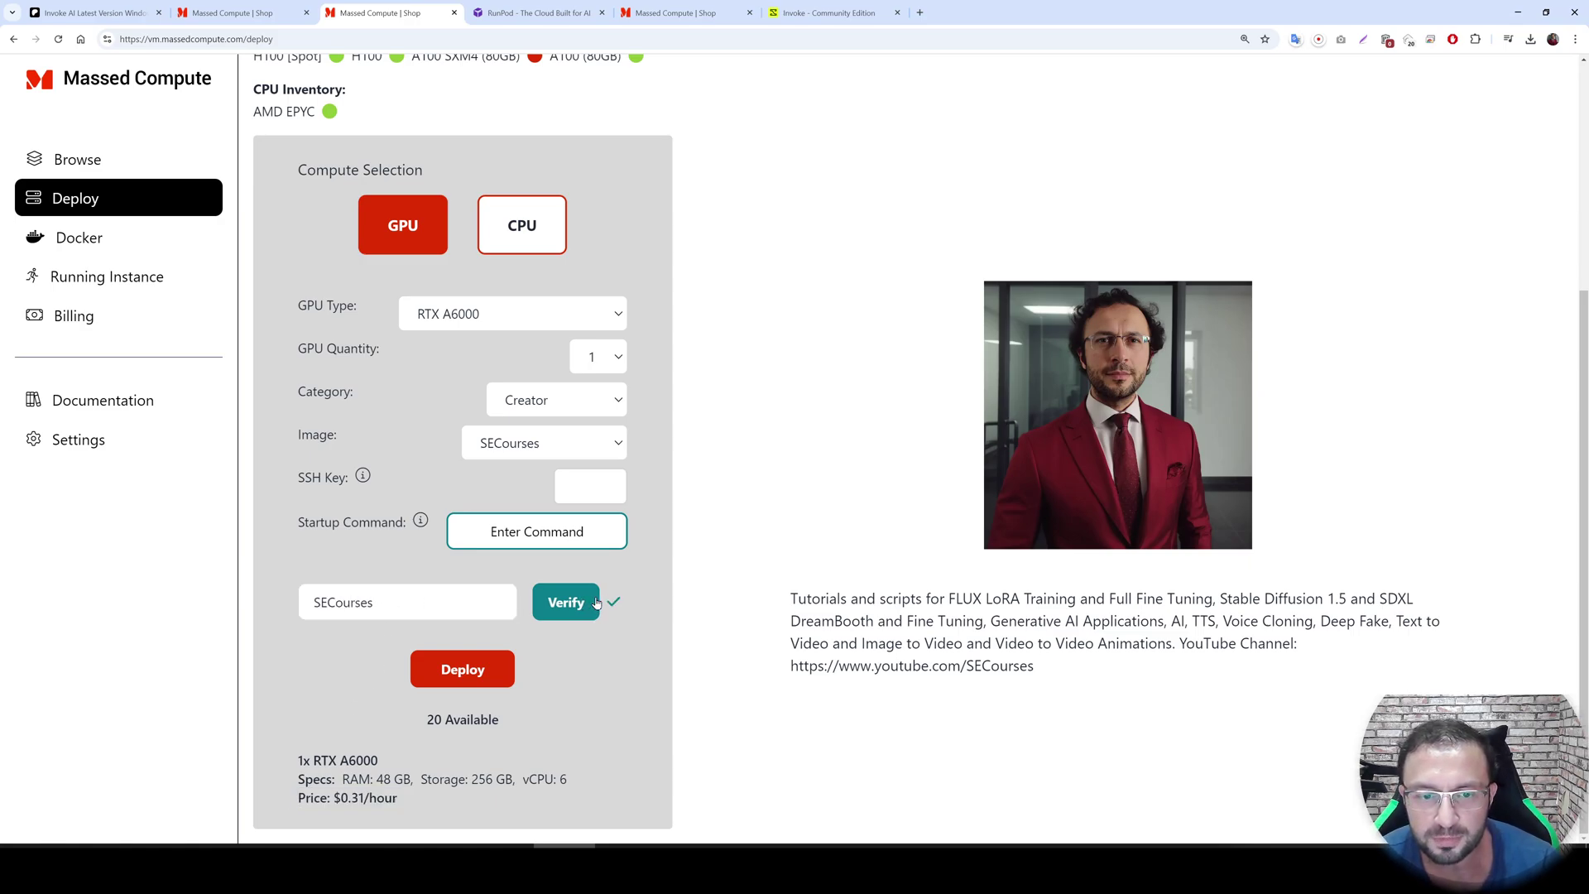
{"action": "left_click_drag", "start_coordinate": [398, 798], "coordinate": [276, 810]}
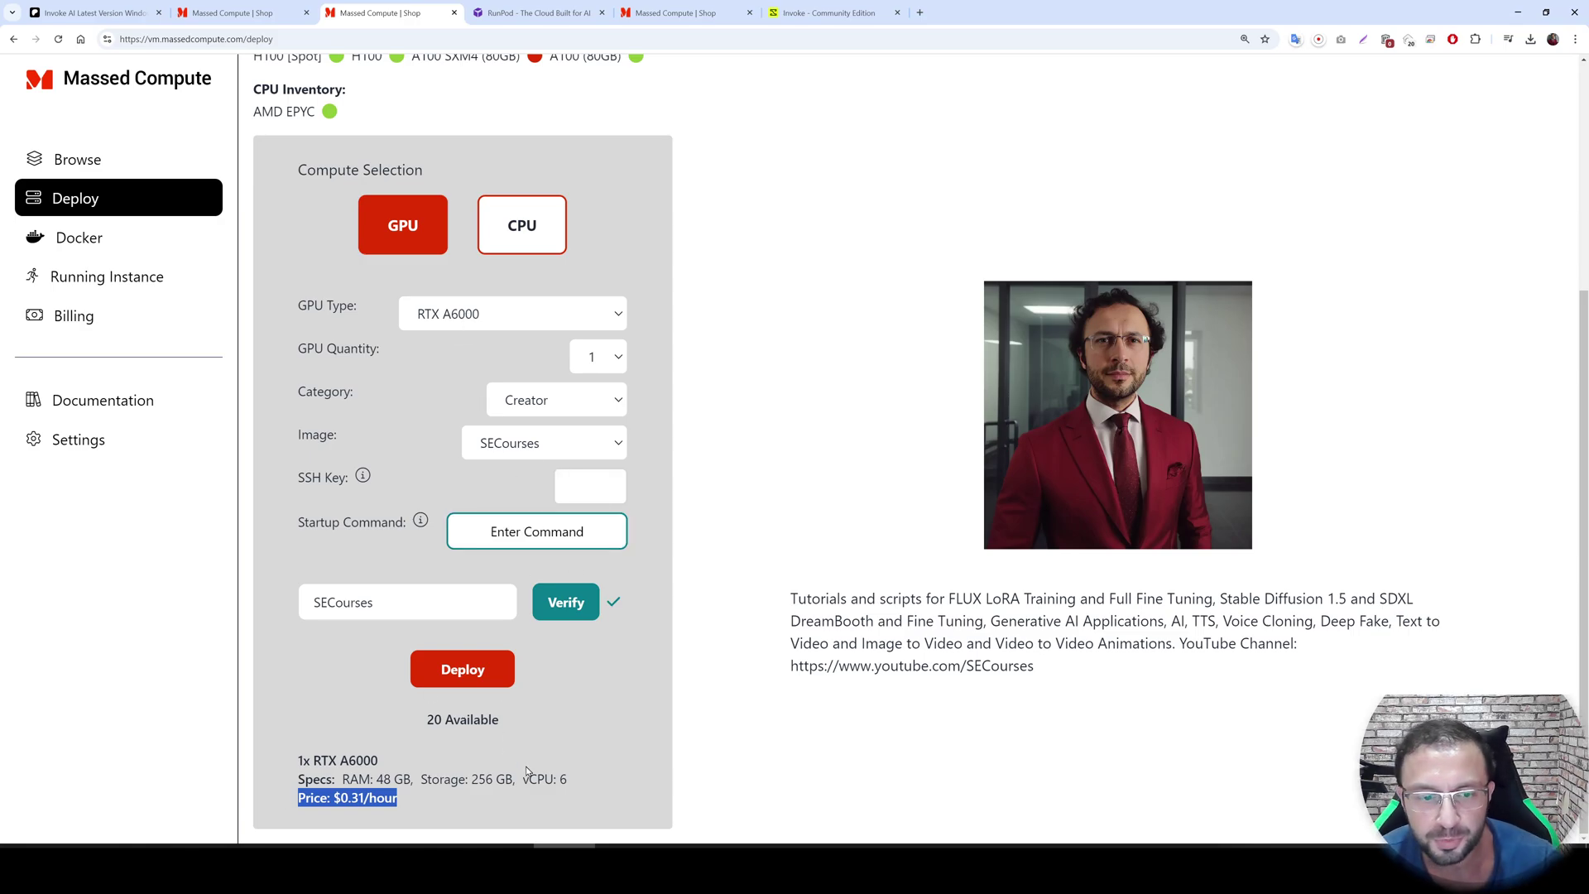
Deploy the configured RTX A6000 instance and dismiss the creation notice
{"action": "left_click", "coordinate": [500, 784]}
{"action": "left_click", "coordinate": [483, 672]}
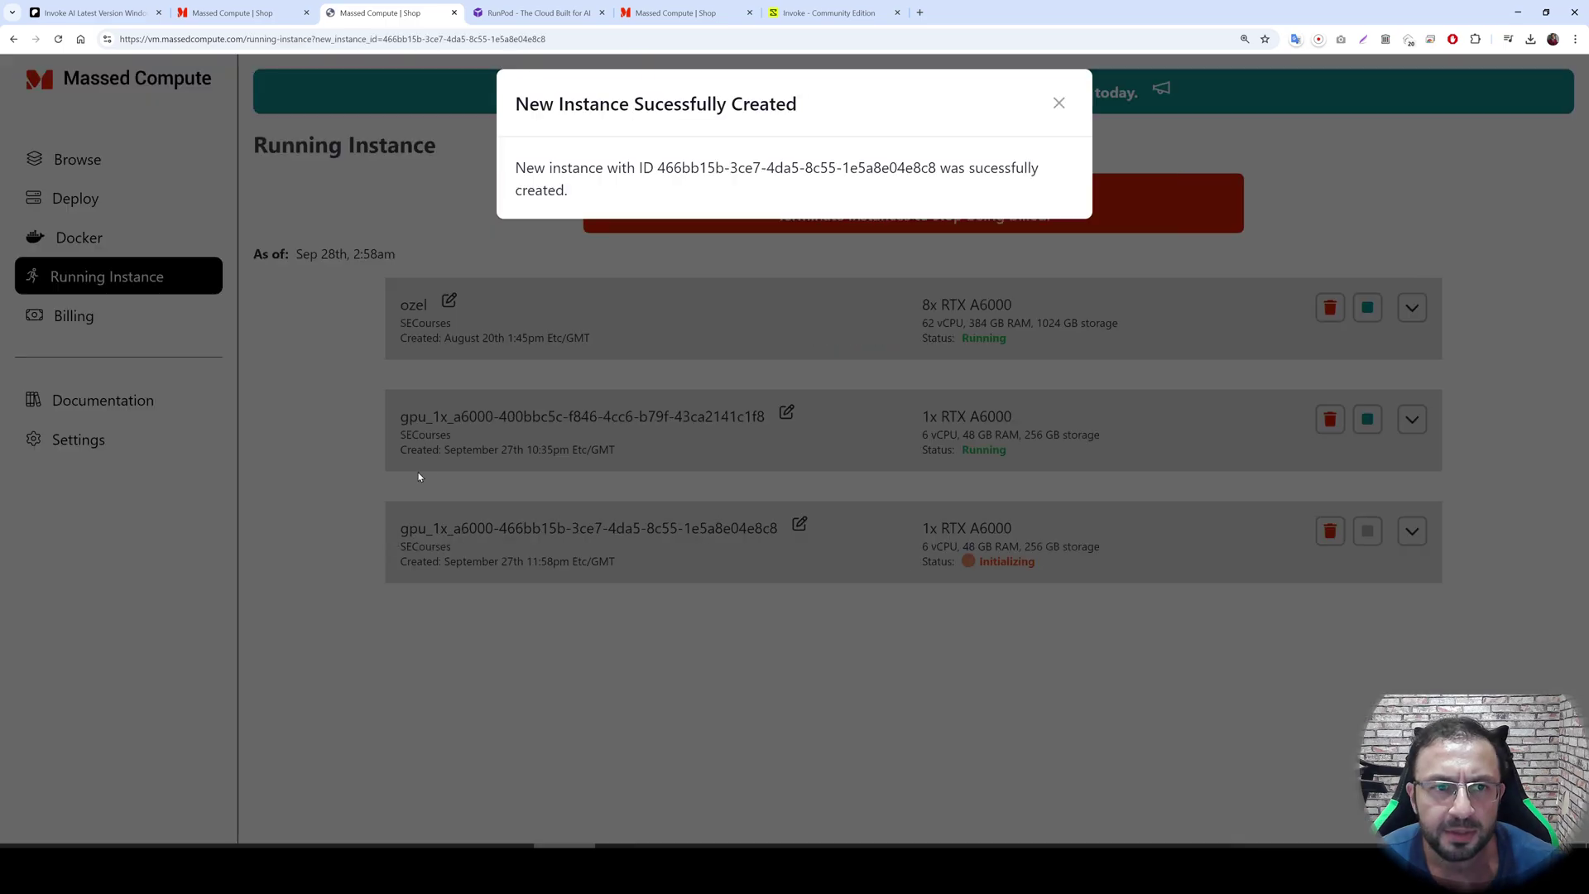
{"action": "left_click", "coordinate": [1054, 102]}
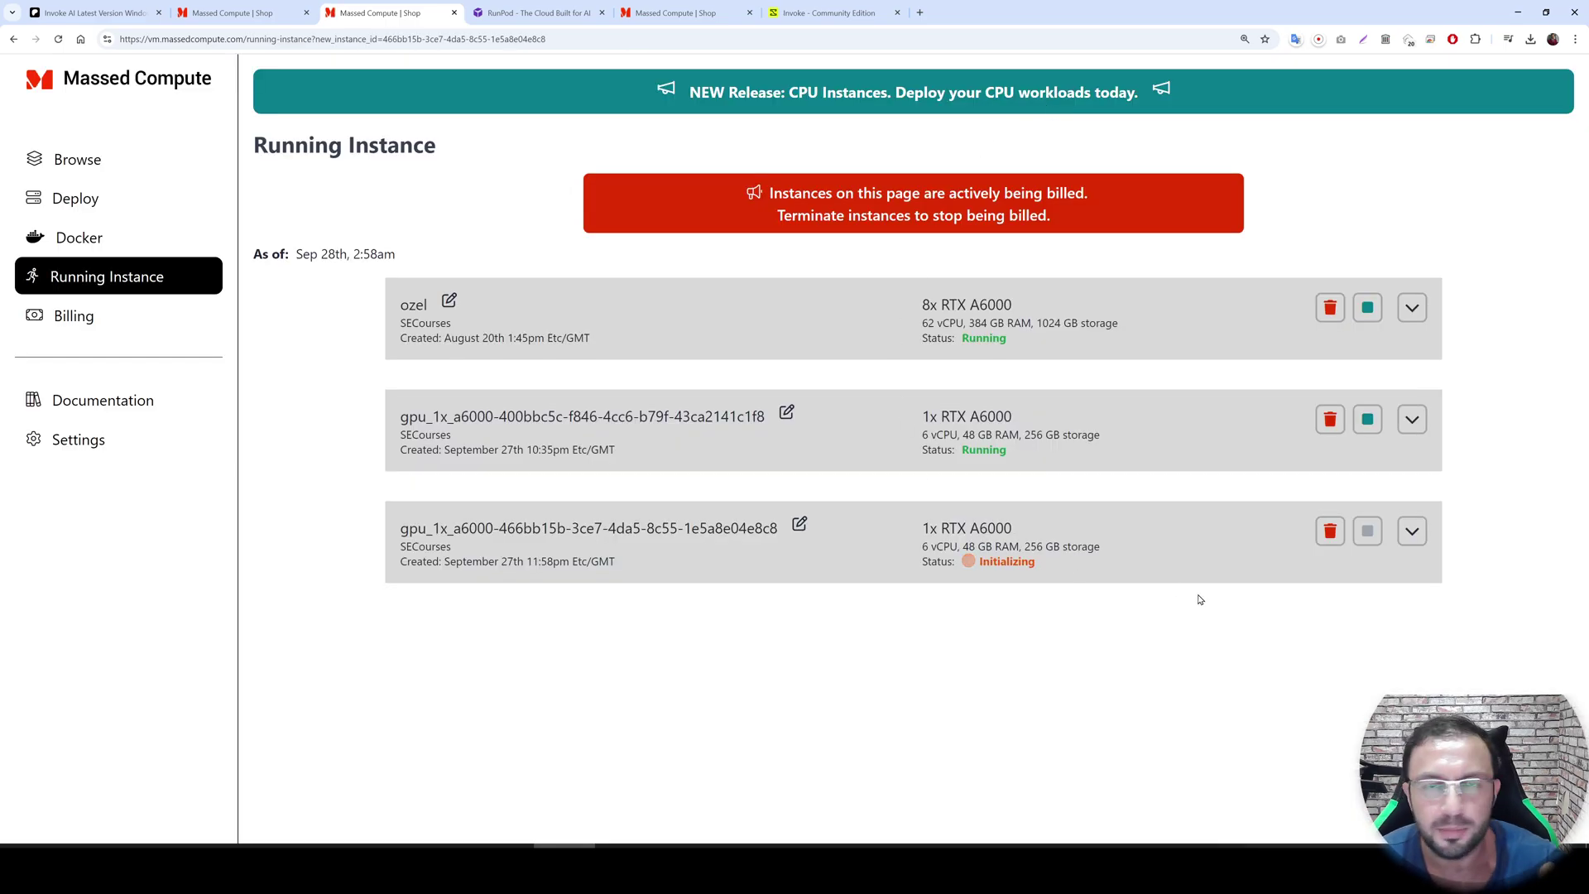
Expand the newly created instance's details and examine its status and connection instructions
{"action": "left_click", "coordinate": [1412, 530]}
{"action": "scroll", "coordinate": [812, 549], "scroll_direction": "down", "scroll_amount": 1}
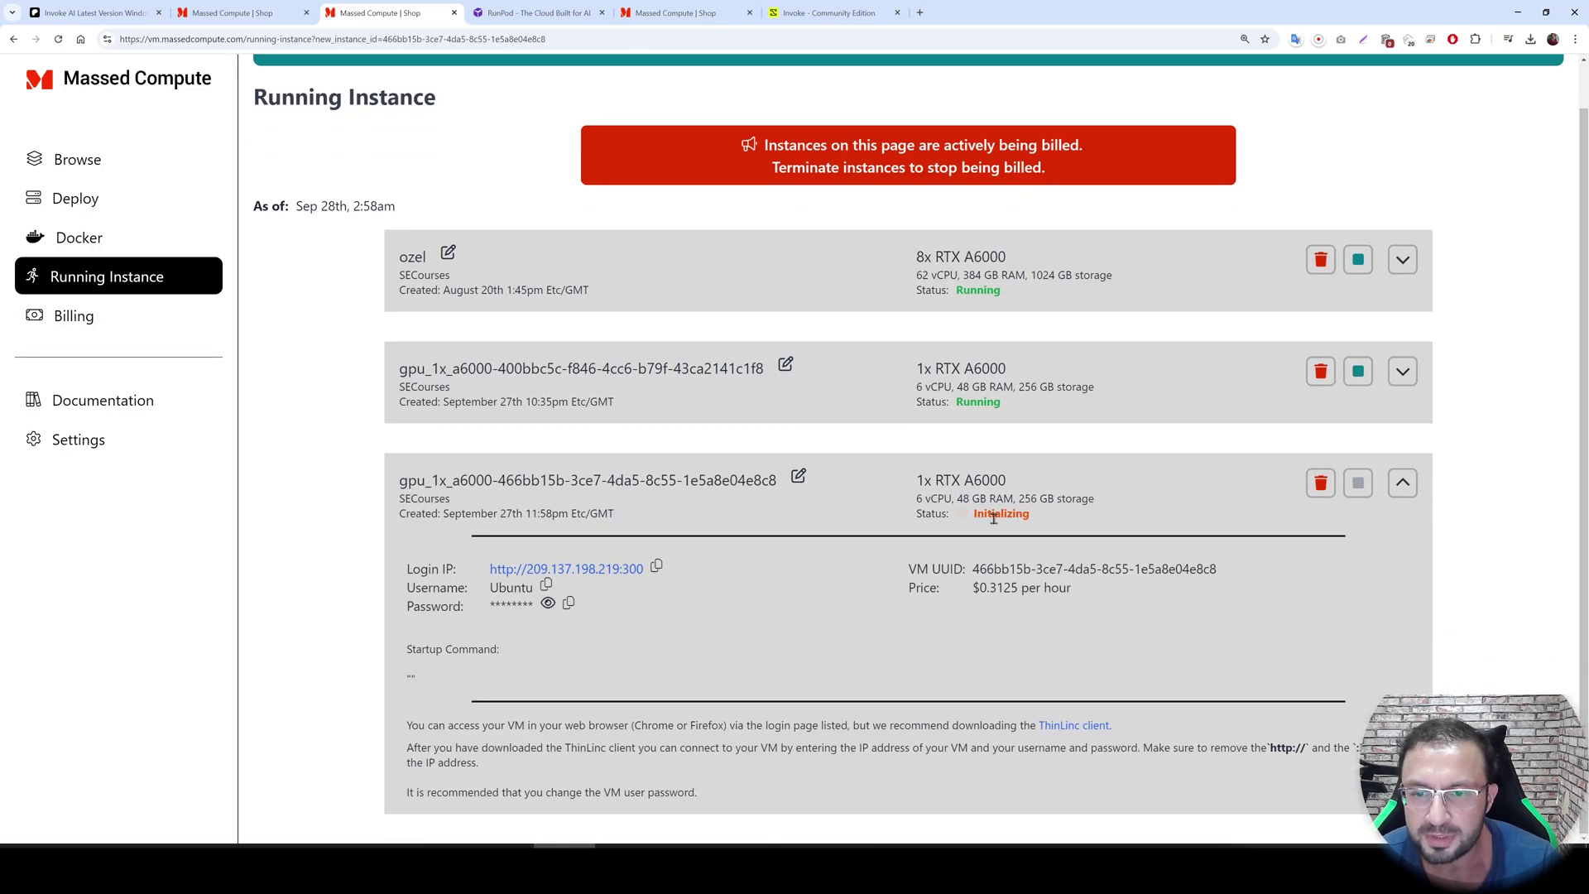
{"action": "left_click_drag", "start_coordinate": [1035, 518], "coordinate": [973, 527]}
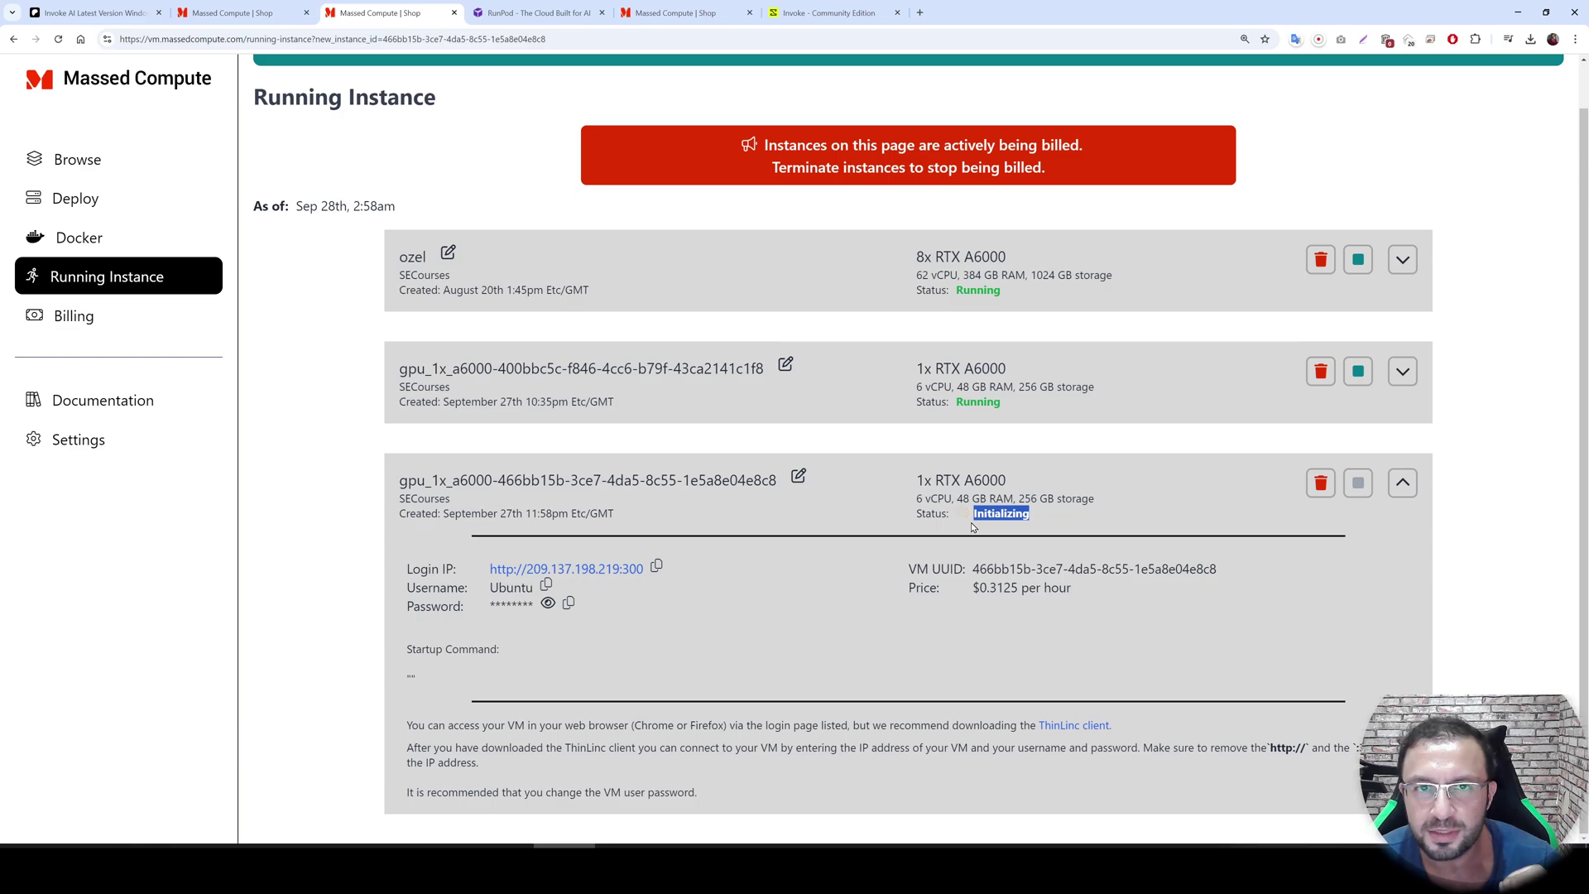
{"action": "scroll", "coordinate": [972, 527], "scroll_direction": "up", "scroll_amount": 3, "text": "ctrl"}
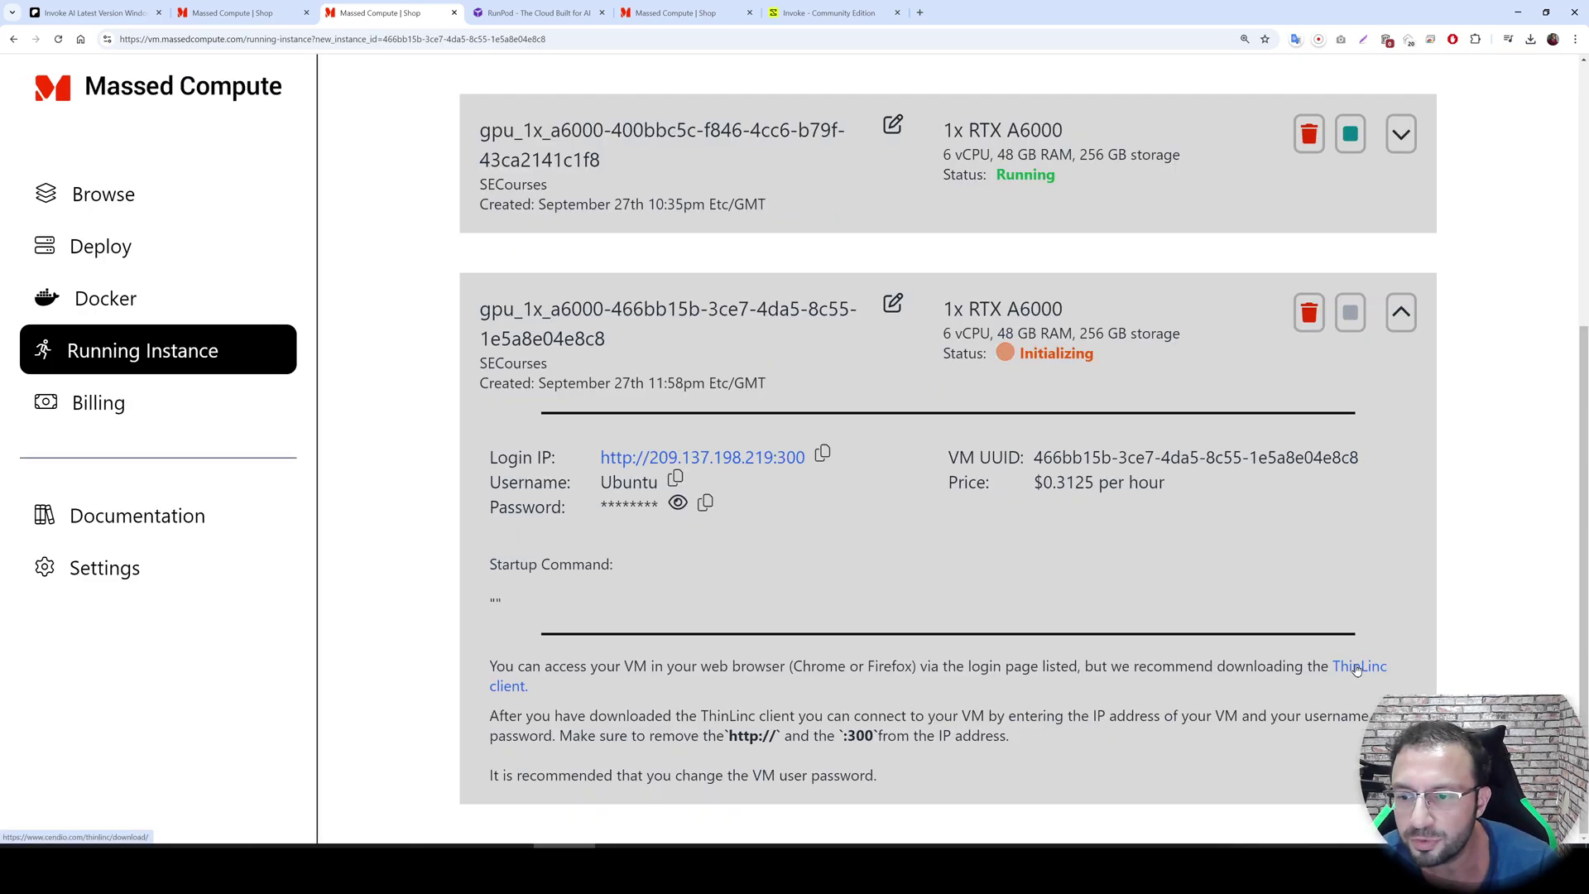
Open the ThinLinc download page from the instance instructions and look over the client versions for each platform
{"action": "middle_click", "coordinate": [1355, 668]}
{"action": "left_click", "coordinate": [527, 9]}
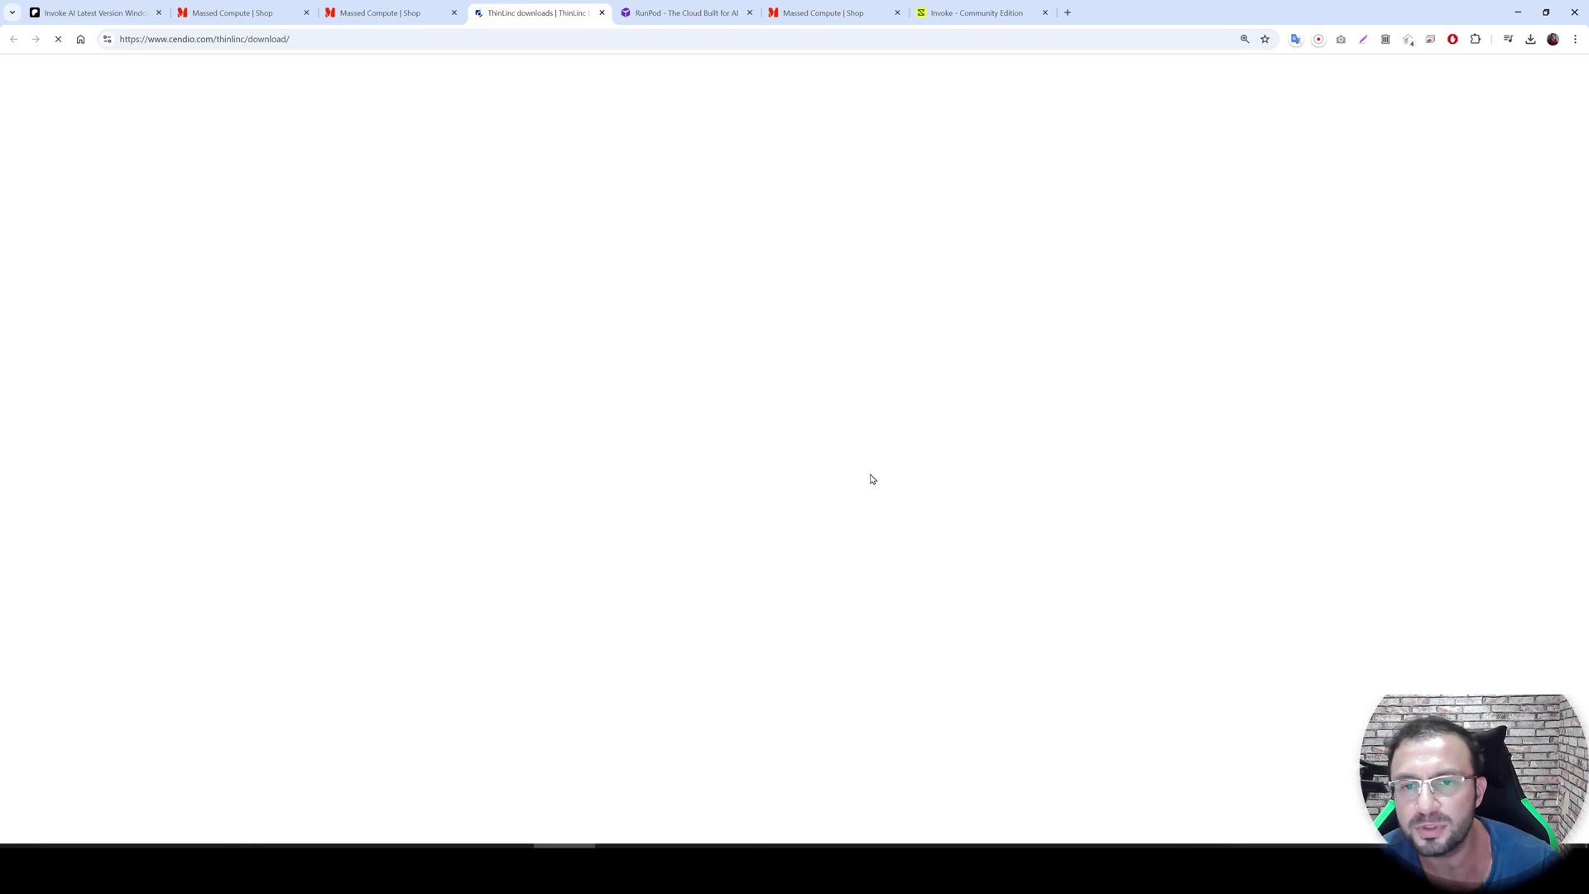
{"action": "scroll", "coordinate": [983, 535], "scroll_direction": "down", "scroll_amount": 3}
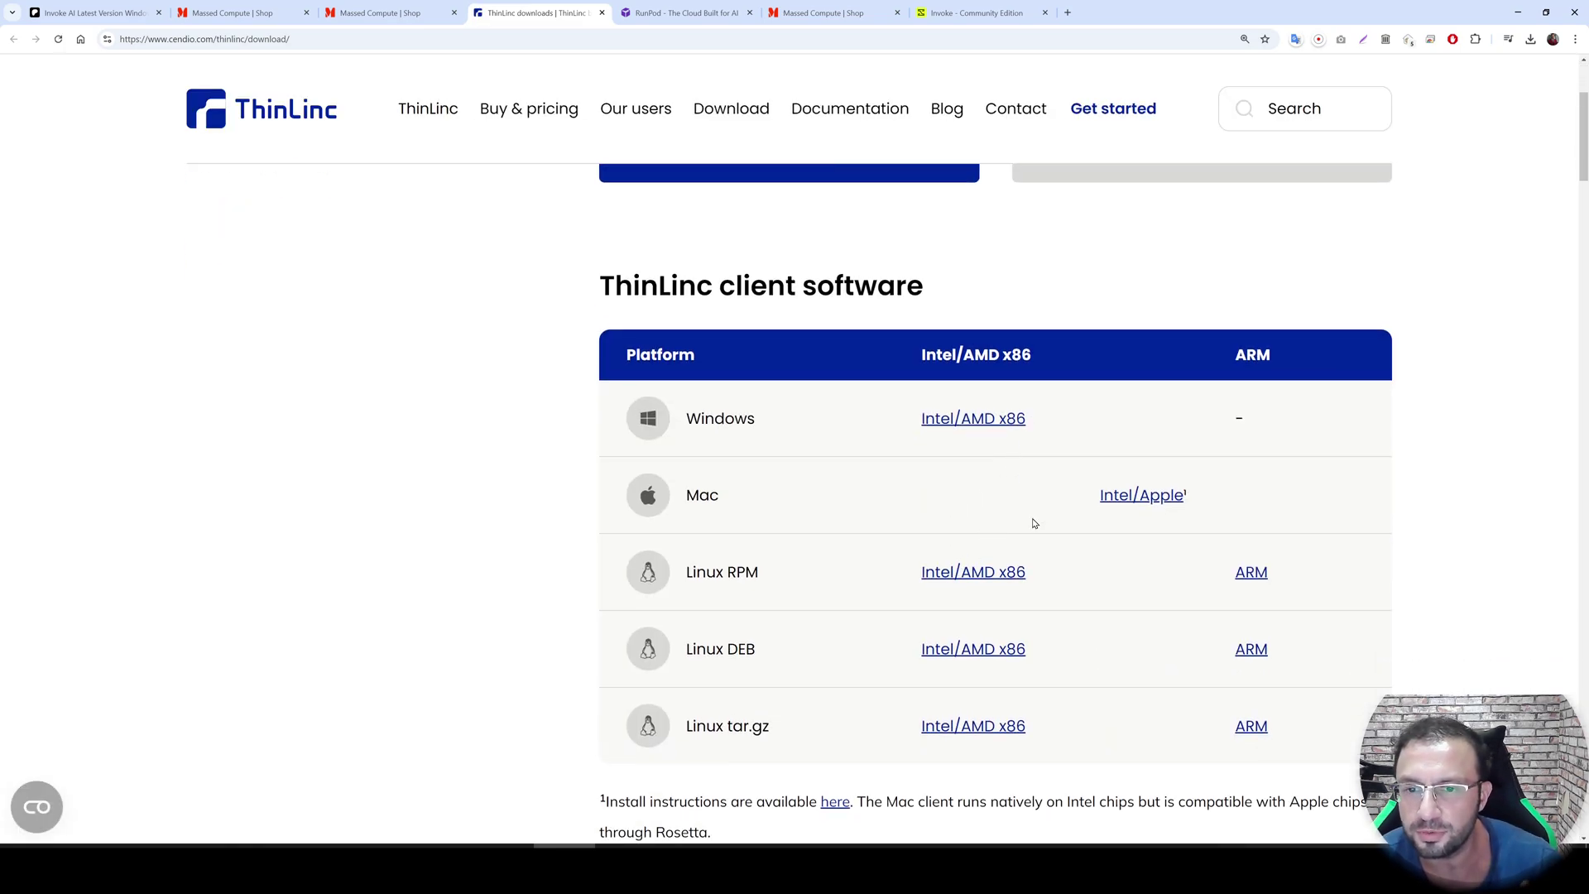
{"action": "scroll", "coordinate": [1033, 523], "scroll_direction": "down", "scroll_amount": 2}
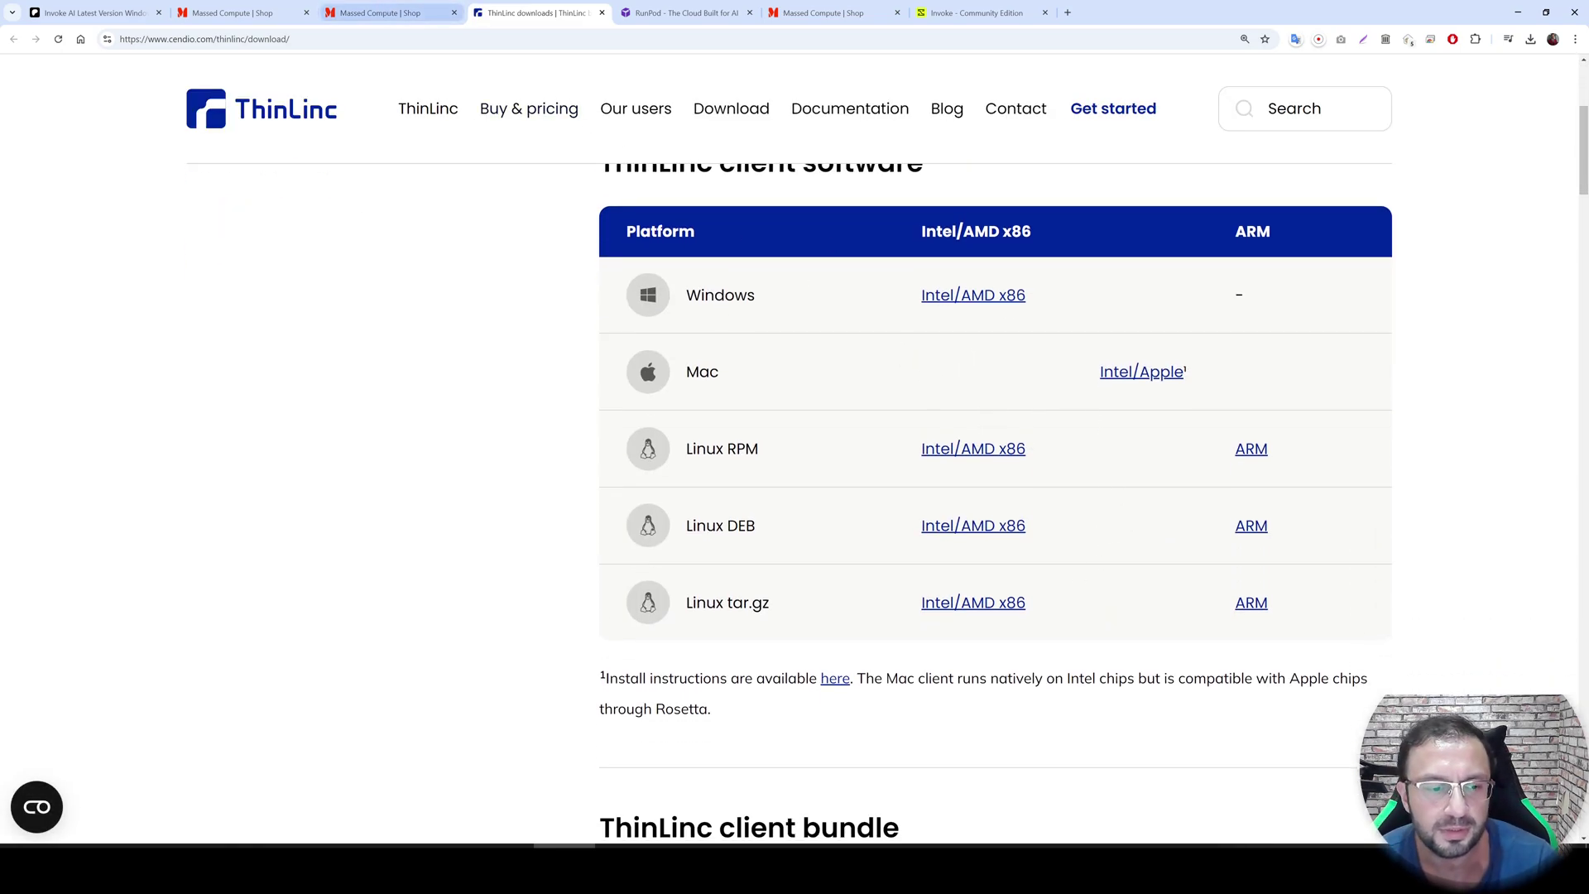
Launch the installed ThinLinc Client from Windows
{"action": "key", "text": "super"}
{"action": "type", "text": "th"}
{"action": "left_click", "coordinate": [142, 530]}
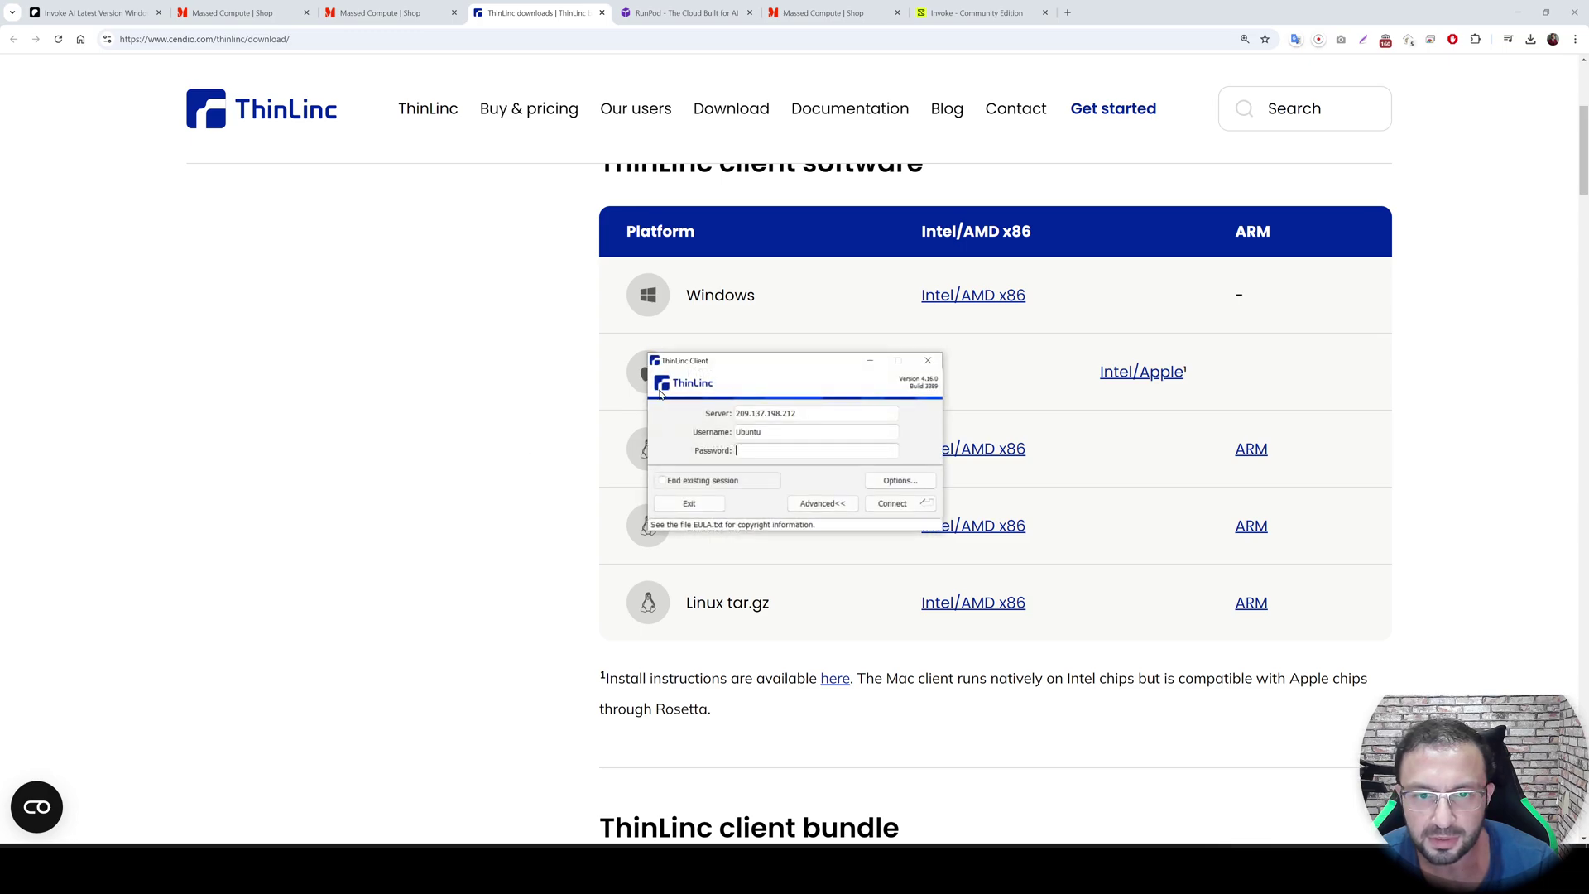
Inspect the exported drive path R:\mass_compute and its permission in the ThinLinc local device options, and leave without changing anything
{"action": "left_click", "coordinate": [797, 437]}
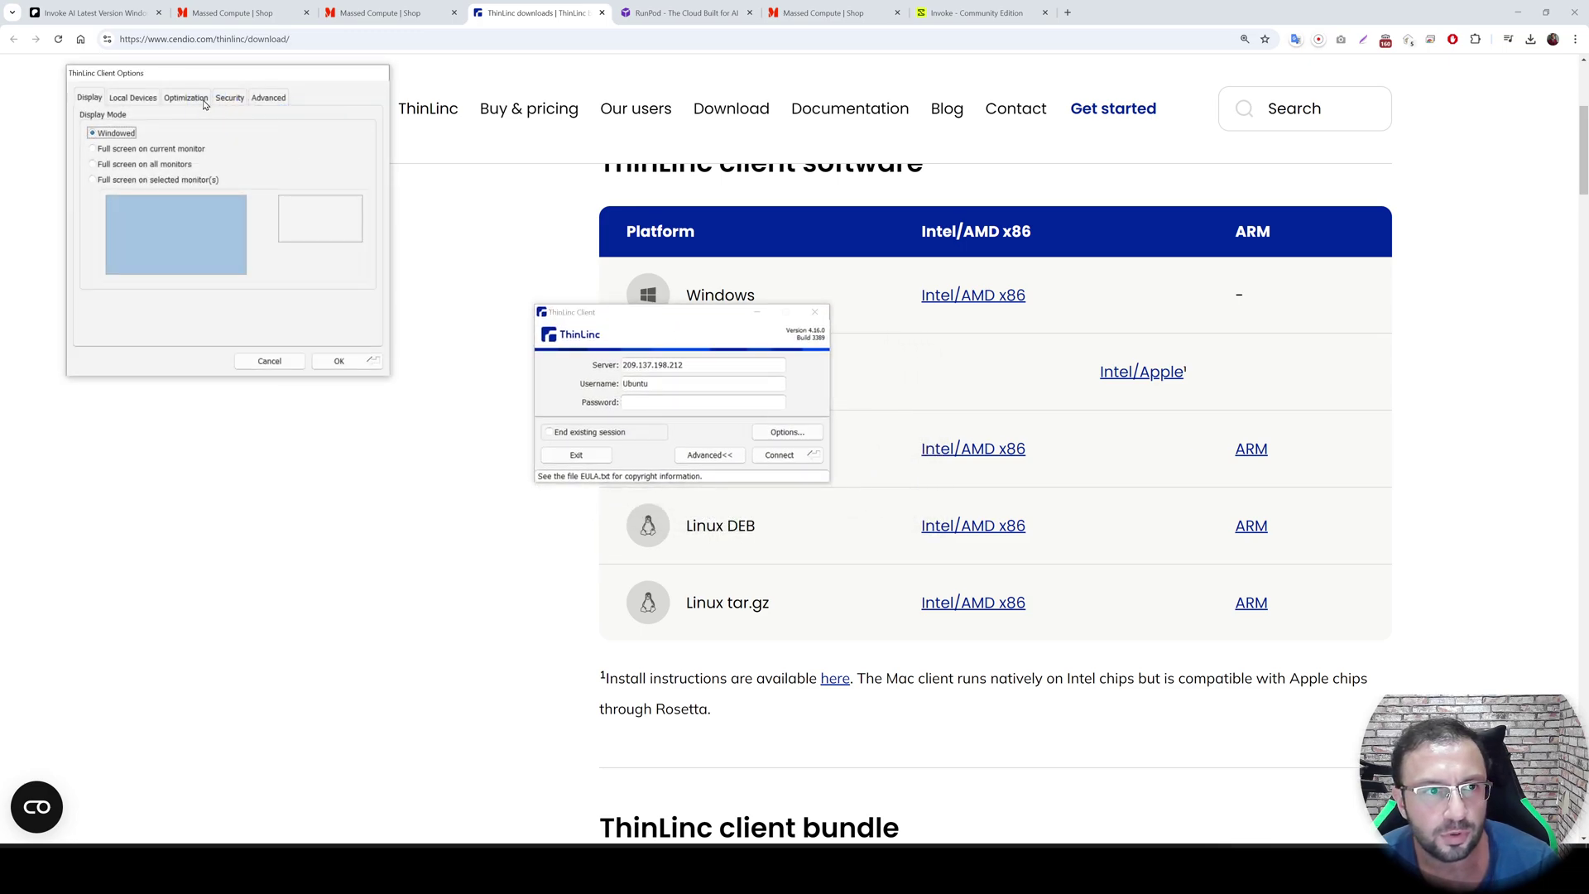
{"action": "left_click", "coordinate": [132, 94]}
{"action": "left_click_drag", "start_coordinate": [199, 73], "coordinate": [325, 207]}
{"action": "left_click", "coordinate": [469, 296]}
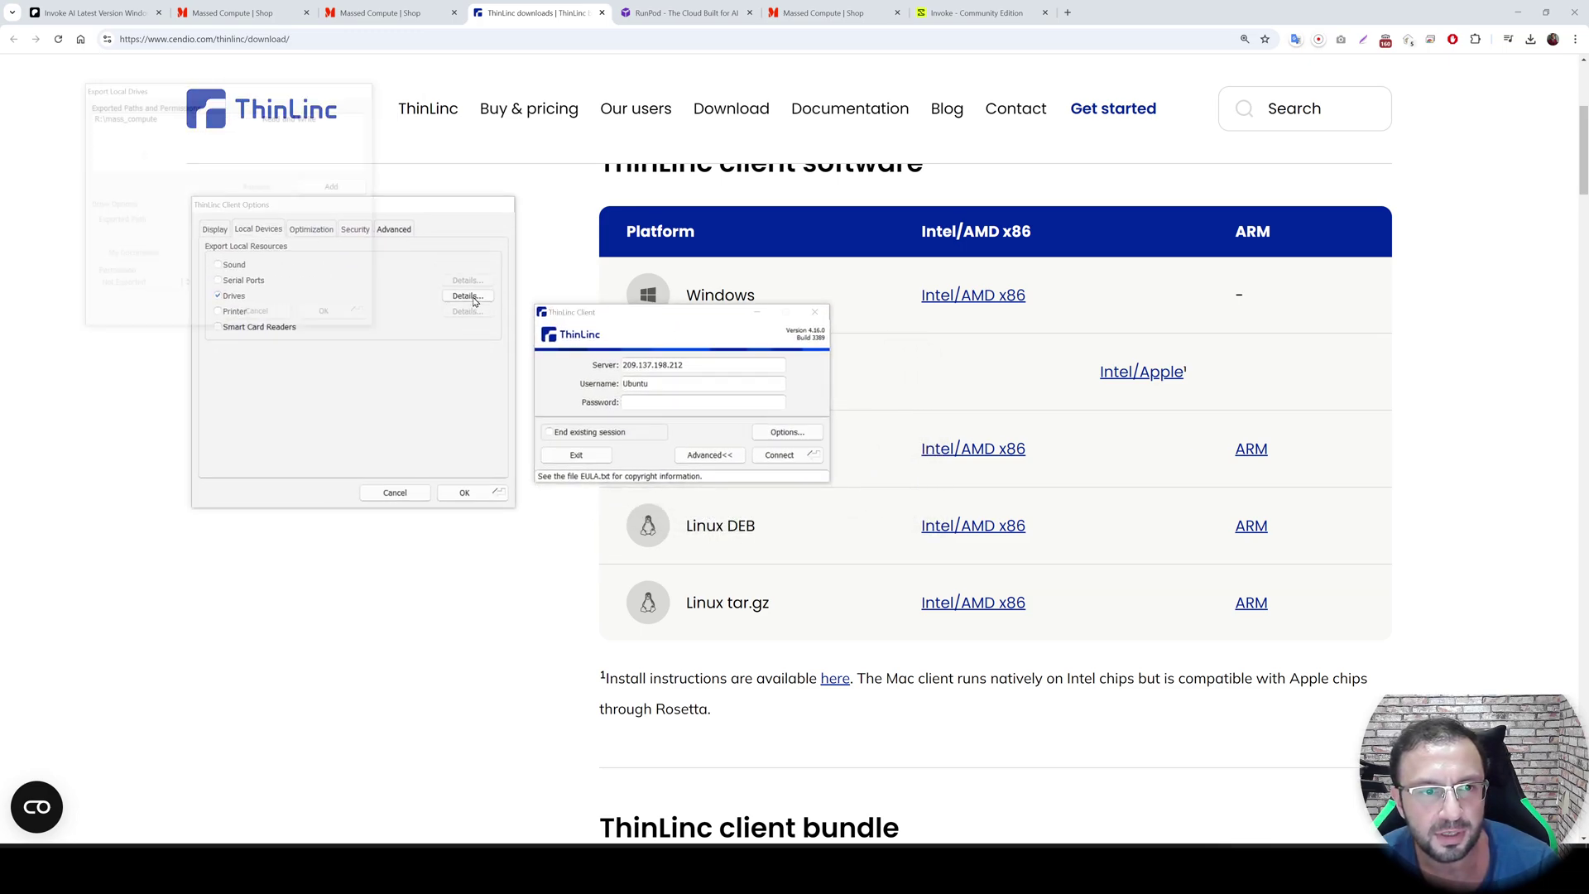
{"action": "left_click_drag", "start_coordinate": [166, 88], "coordinate": [333, 260]}
{"action": "left_click", "coordinate": [356, 285]}
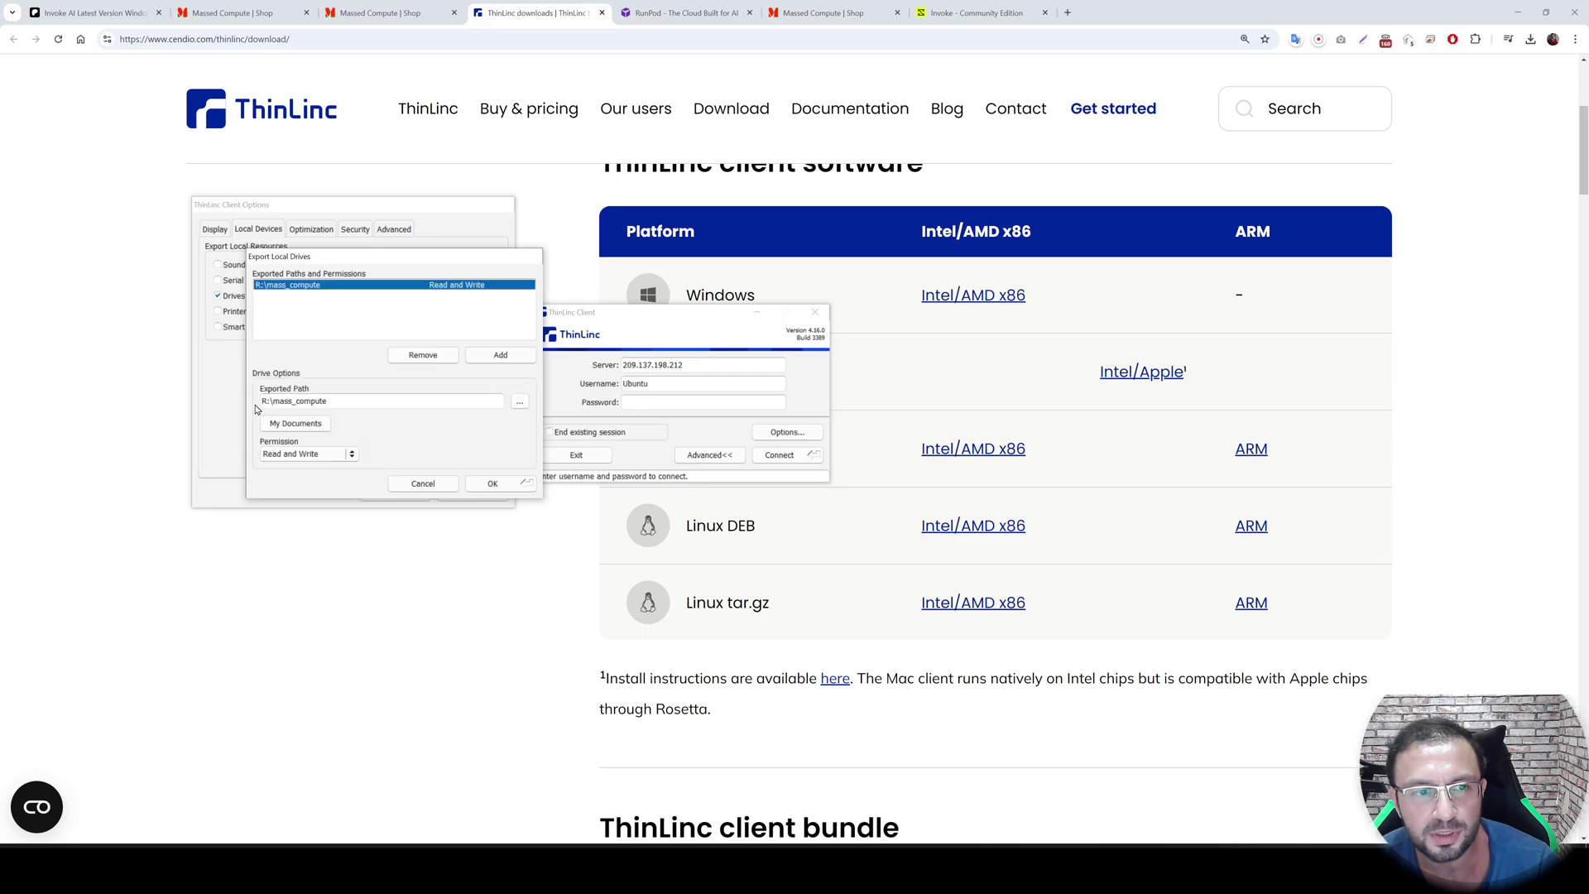
{"action": "left_click", "coordinate": [422, 484]}
{"action": "left_click", "coordinate": [395, 494]}
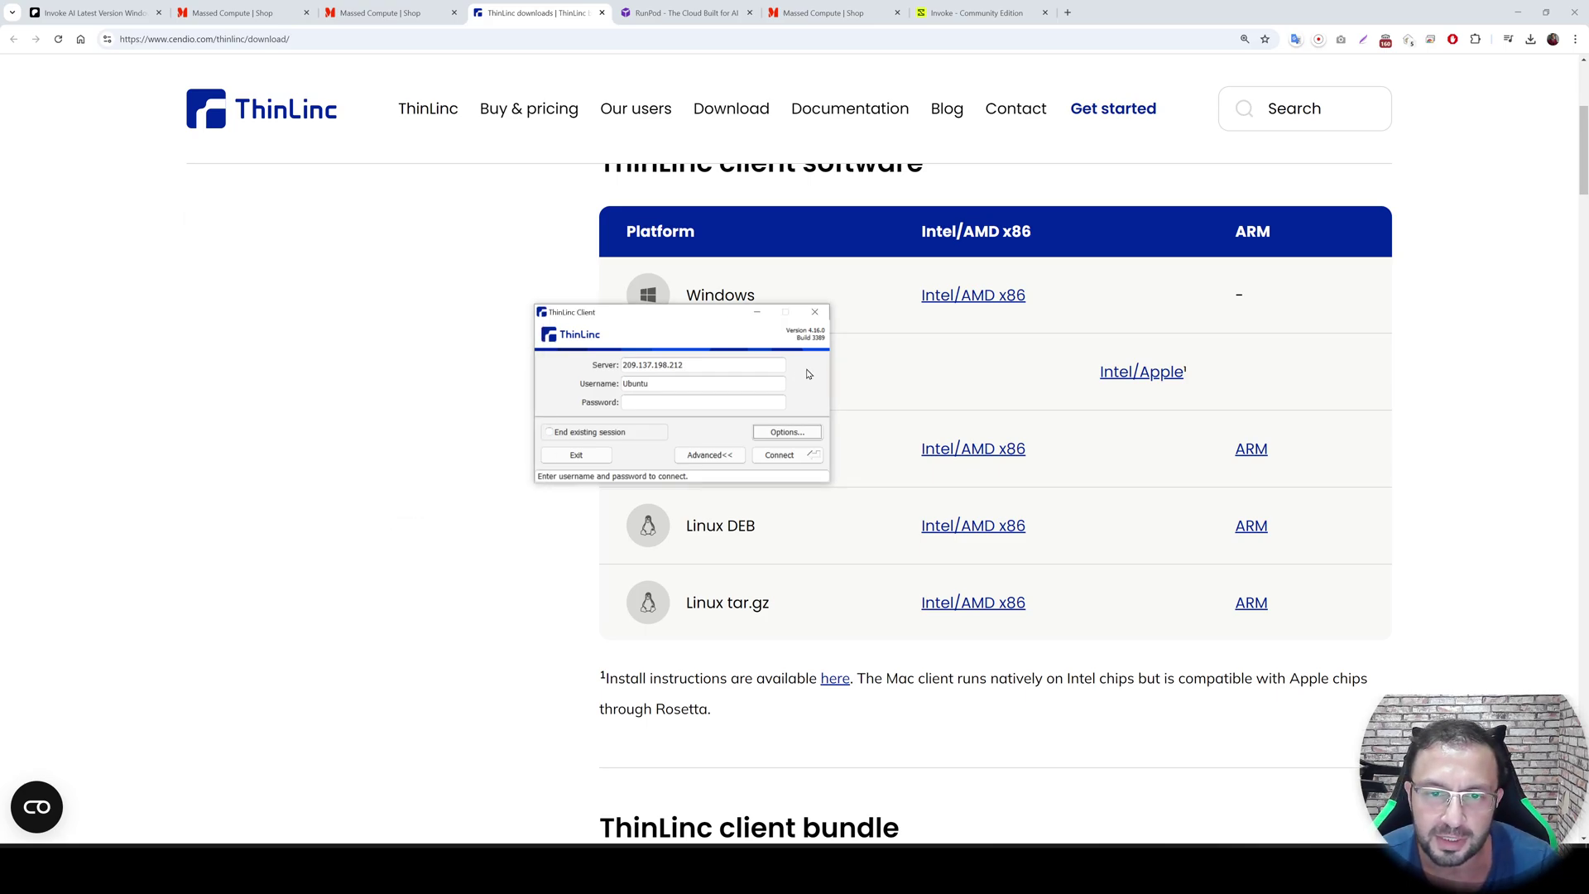
Move the ThinLinc window aside, return to the Massed Compute running instances and copy the new instance's login IP and password
{"action": "left_click_drag", "start_coordinate": [690, 324], "coordinate": [546, 304]}
{"action": "left_click", "coordinate": [240, 13]}
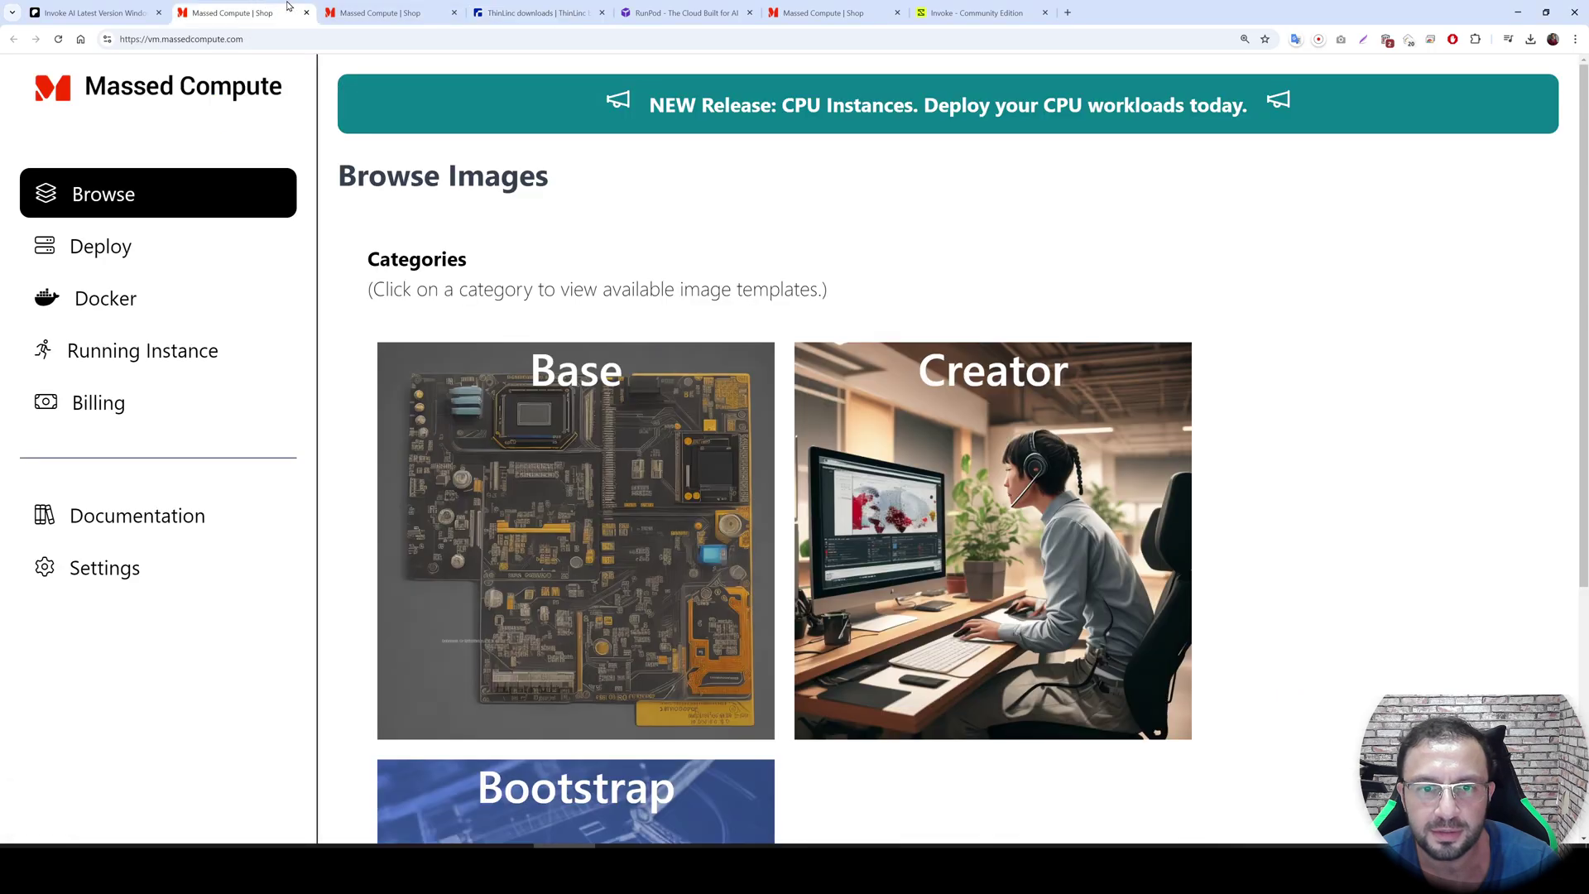
{"action": "left_click", "coordinate": [382, 13]}
{"action": "left_click", "coordinate": [823, 454]}
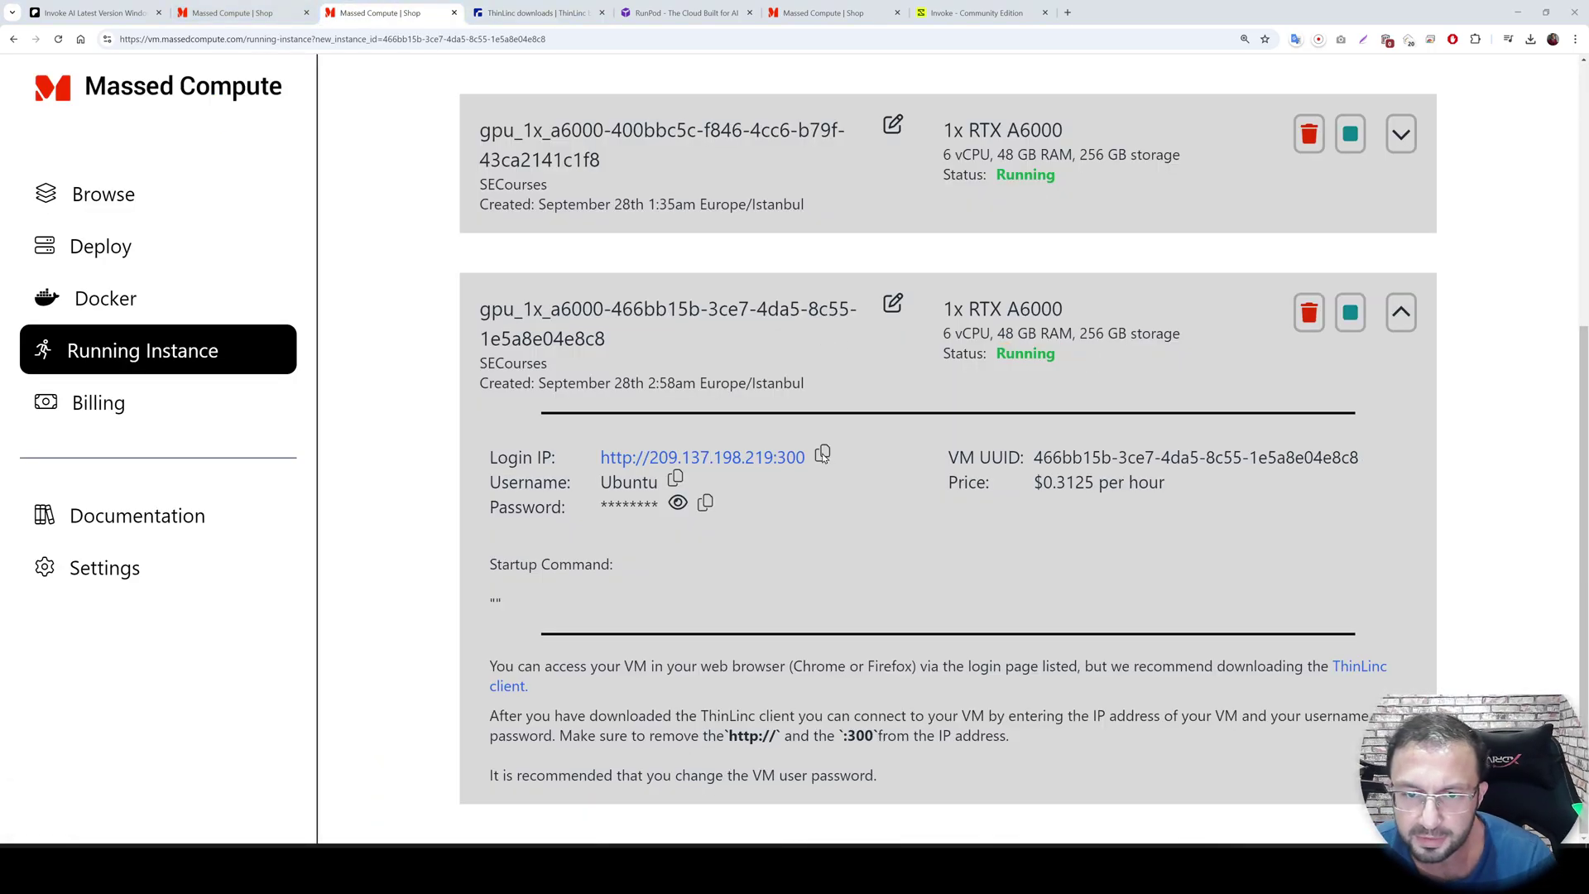
{"action": "left_click", "coordinate": [706, 503]}
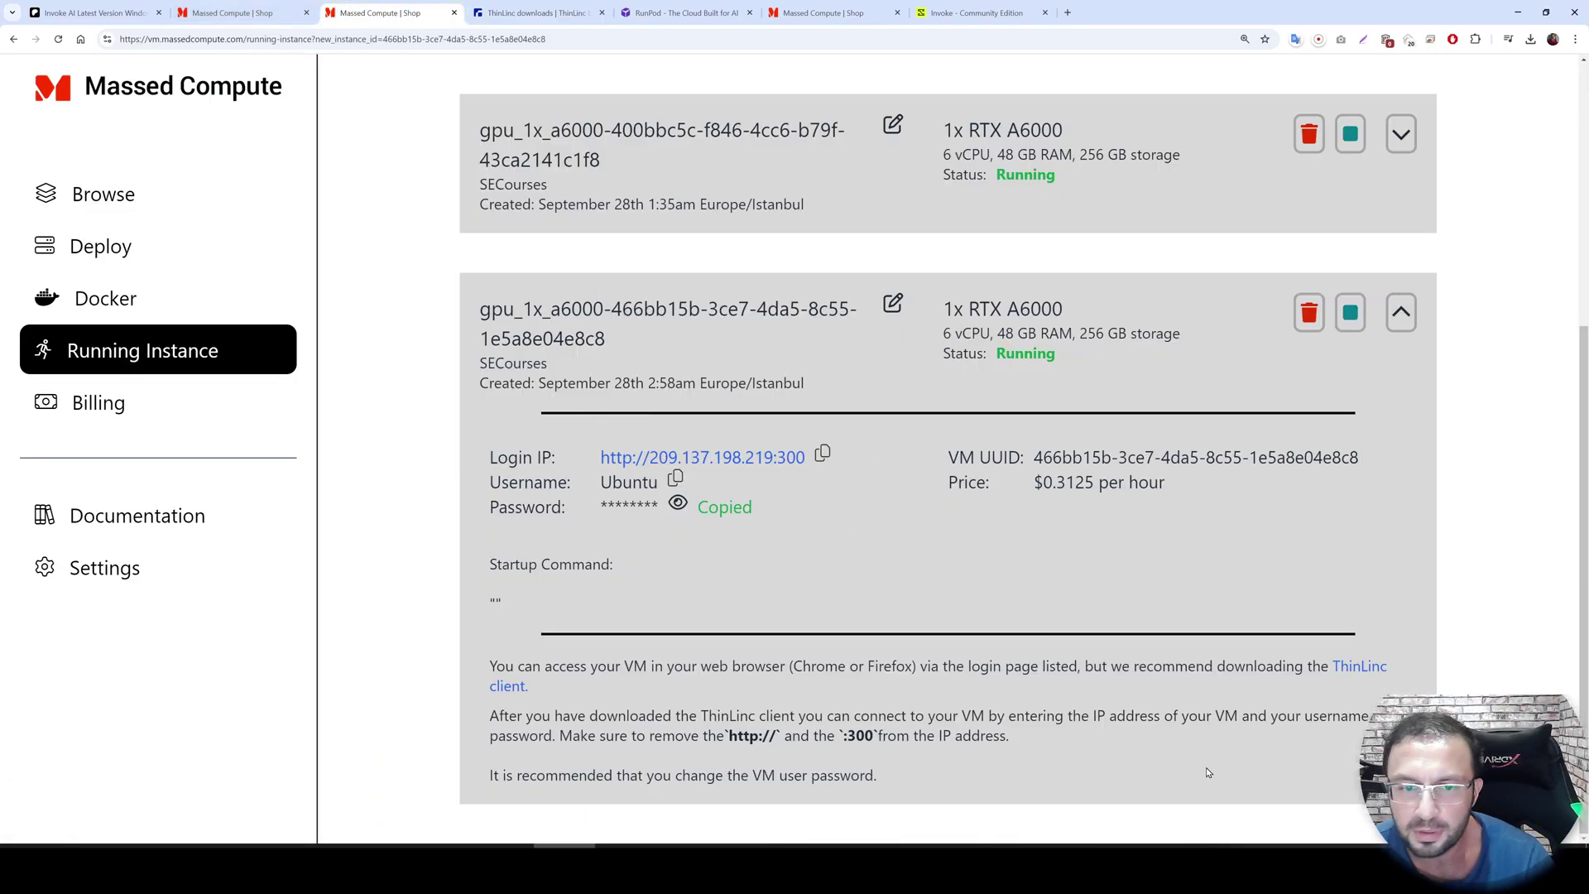
Enter the copied instance password in the ThinLinc Client, connect to the server and accept its host key
{"action": "left_click", "coordinate": [566, 846]}
{"action": "key", "text": "ctrl+v"}
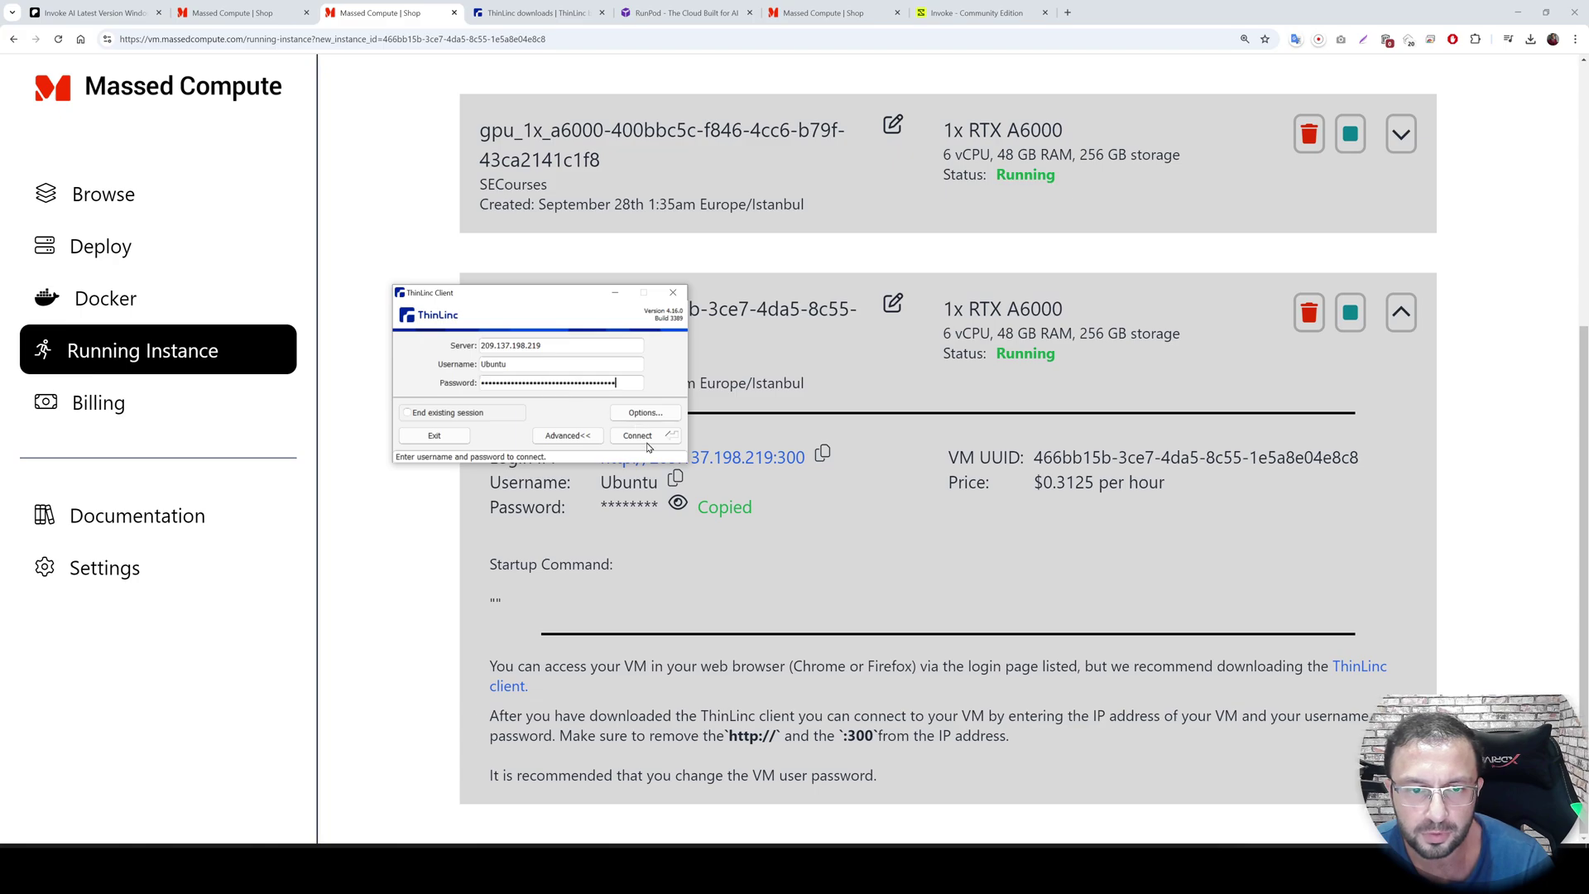
{"action": "key", "text": "Return"}
{"action": "left_click_drag", "start_coordinate": [552, 305], "coordinate": [937, 427]}
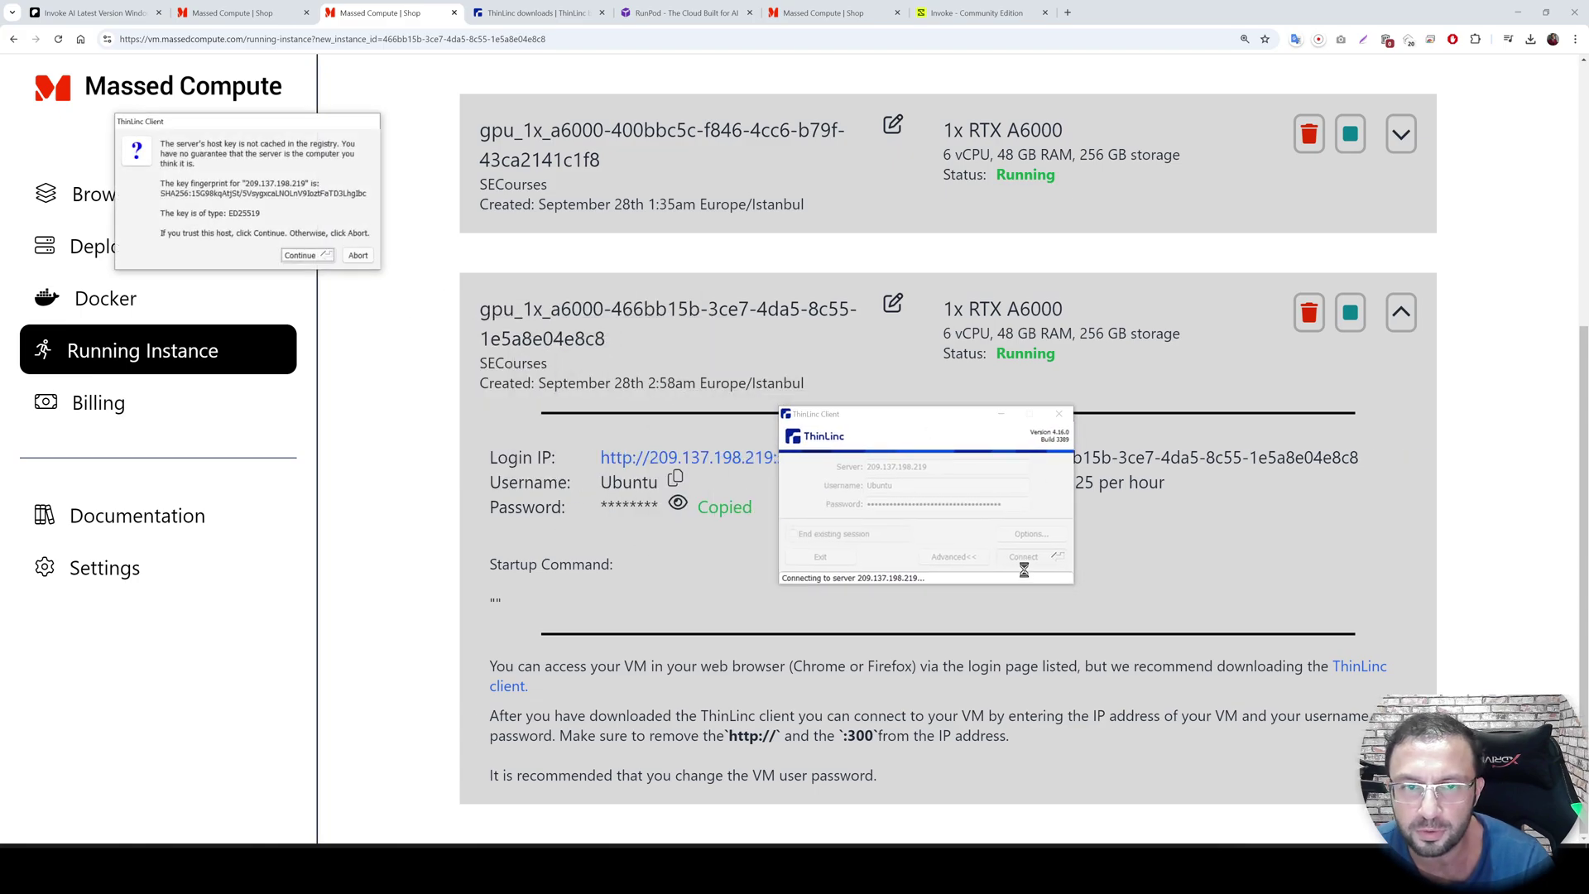
{"action": "left_click", "coordinate": [322, 257]}
Download InvokeAI_v1.zip from the Patreon post in the browser into the shared mass_compute folder on drive R
{"action": "left_click", "coordinate": [108, 10]}
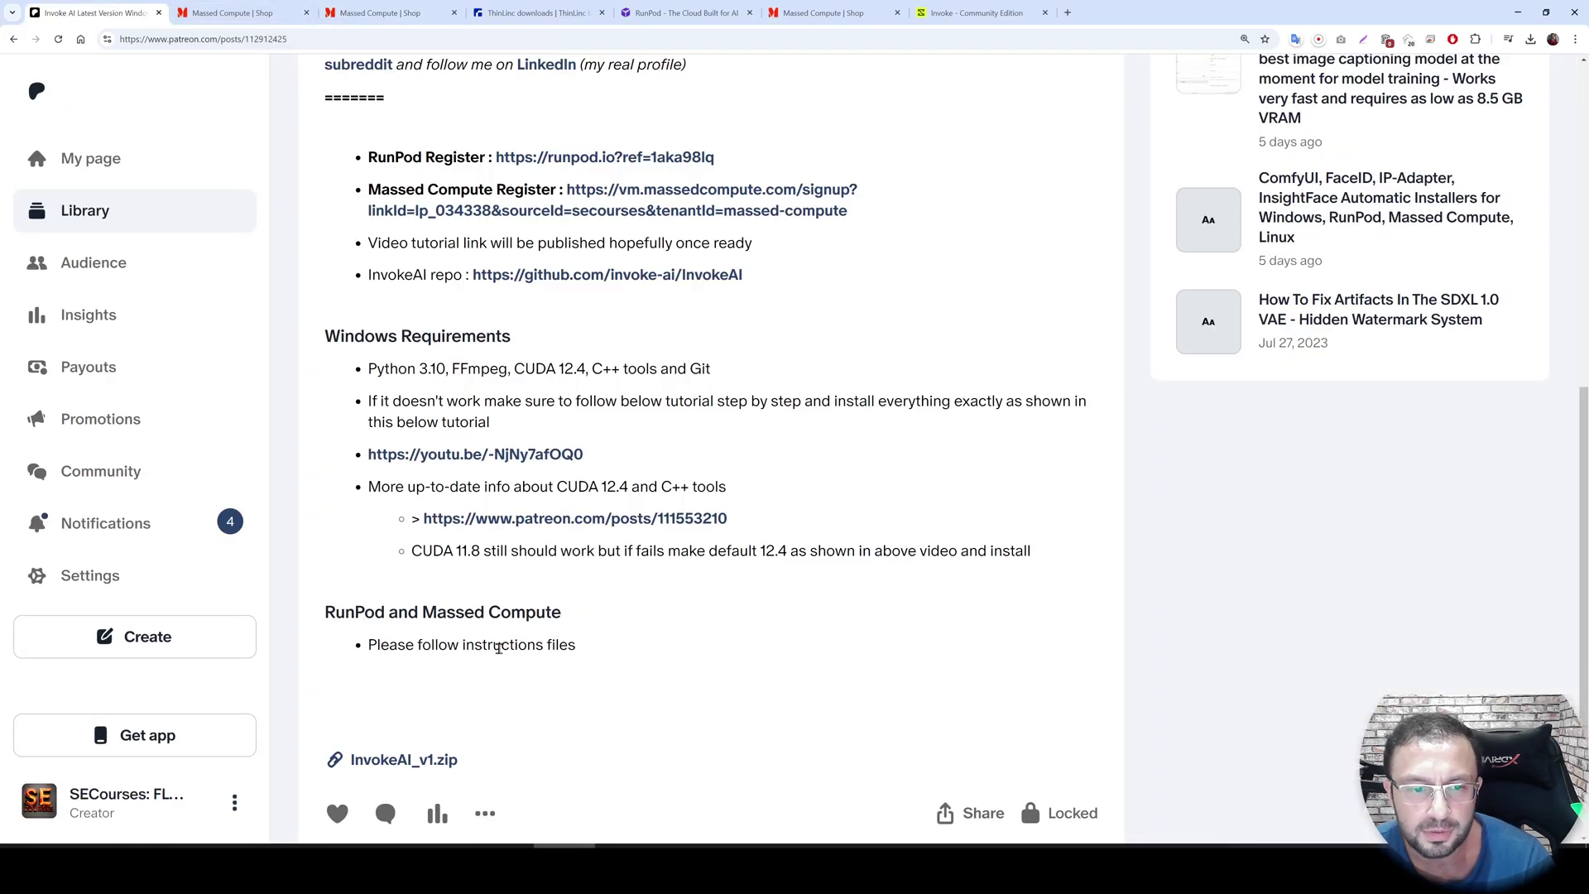
{"action": "left_click", "coordinate": [423, 760]}
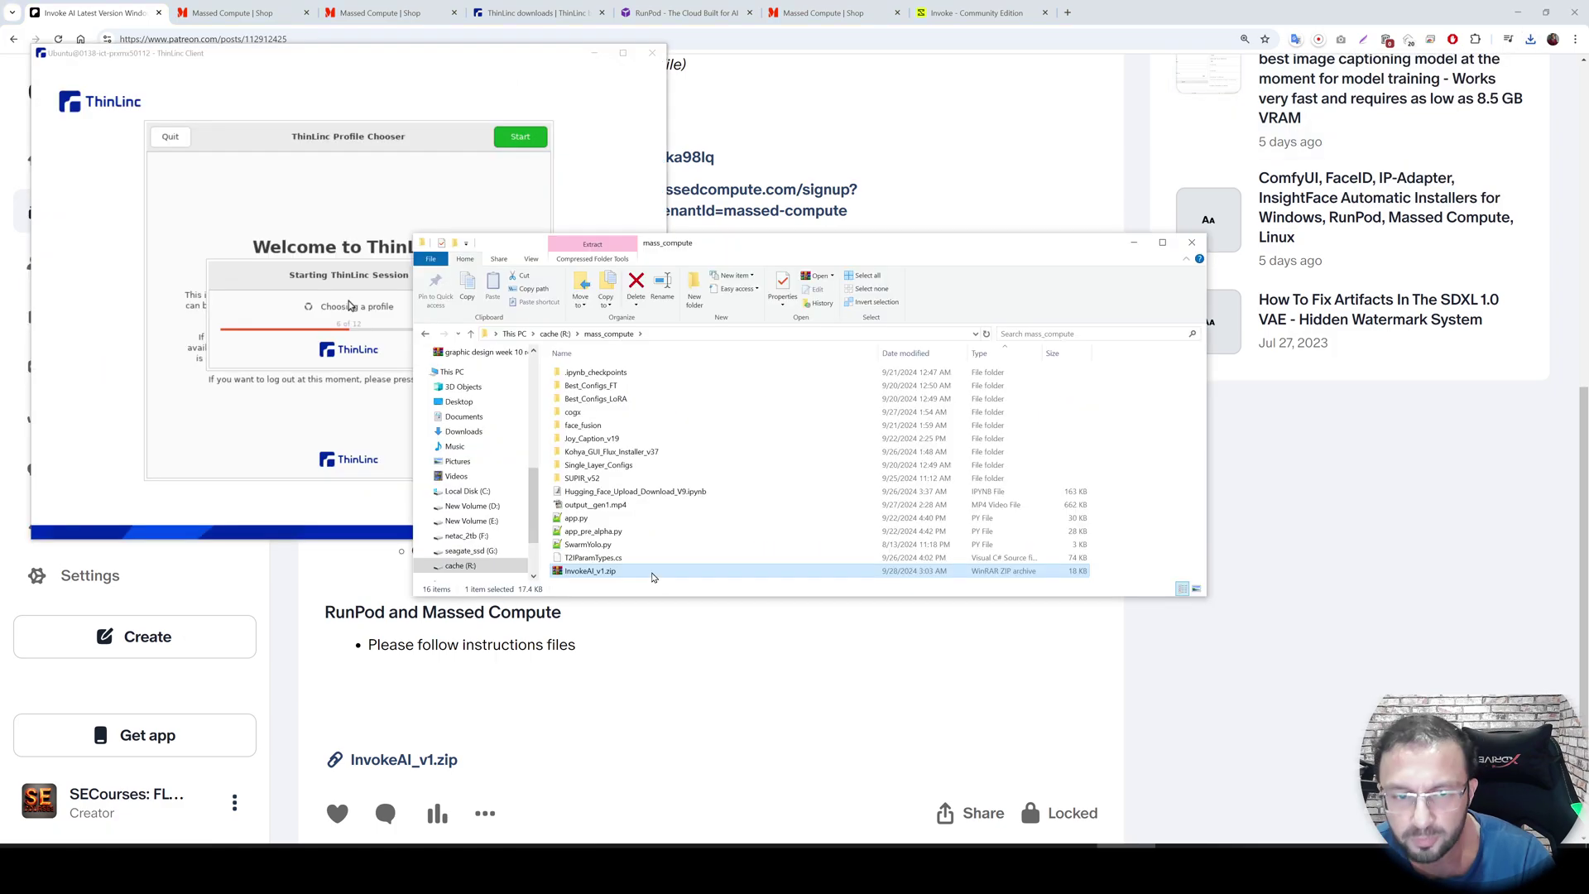
{"action": "left_click_drag", "start_coordinate": [688, 248], "coordinate": [827, 228]}
Start the ThinLinc session, maximize its window and open the thindrives/mass_compute folder from the remote Home directory
{"action": "left_click", "coordinate": [506, 137]}
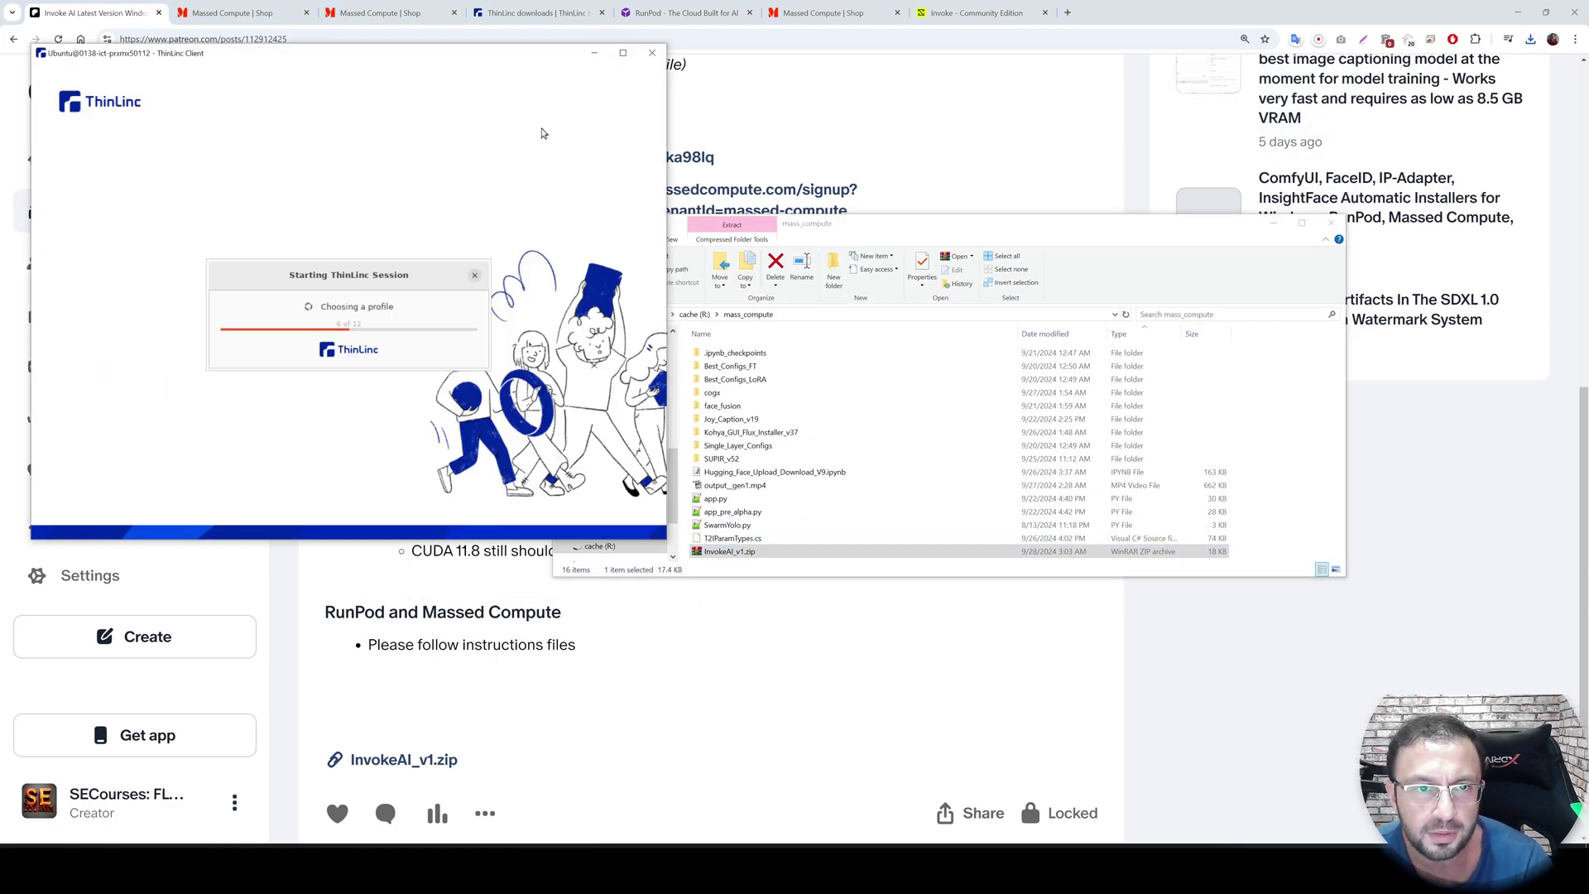
{"action": "left_click", "coordinate": [623, 53]}
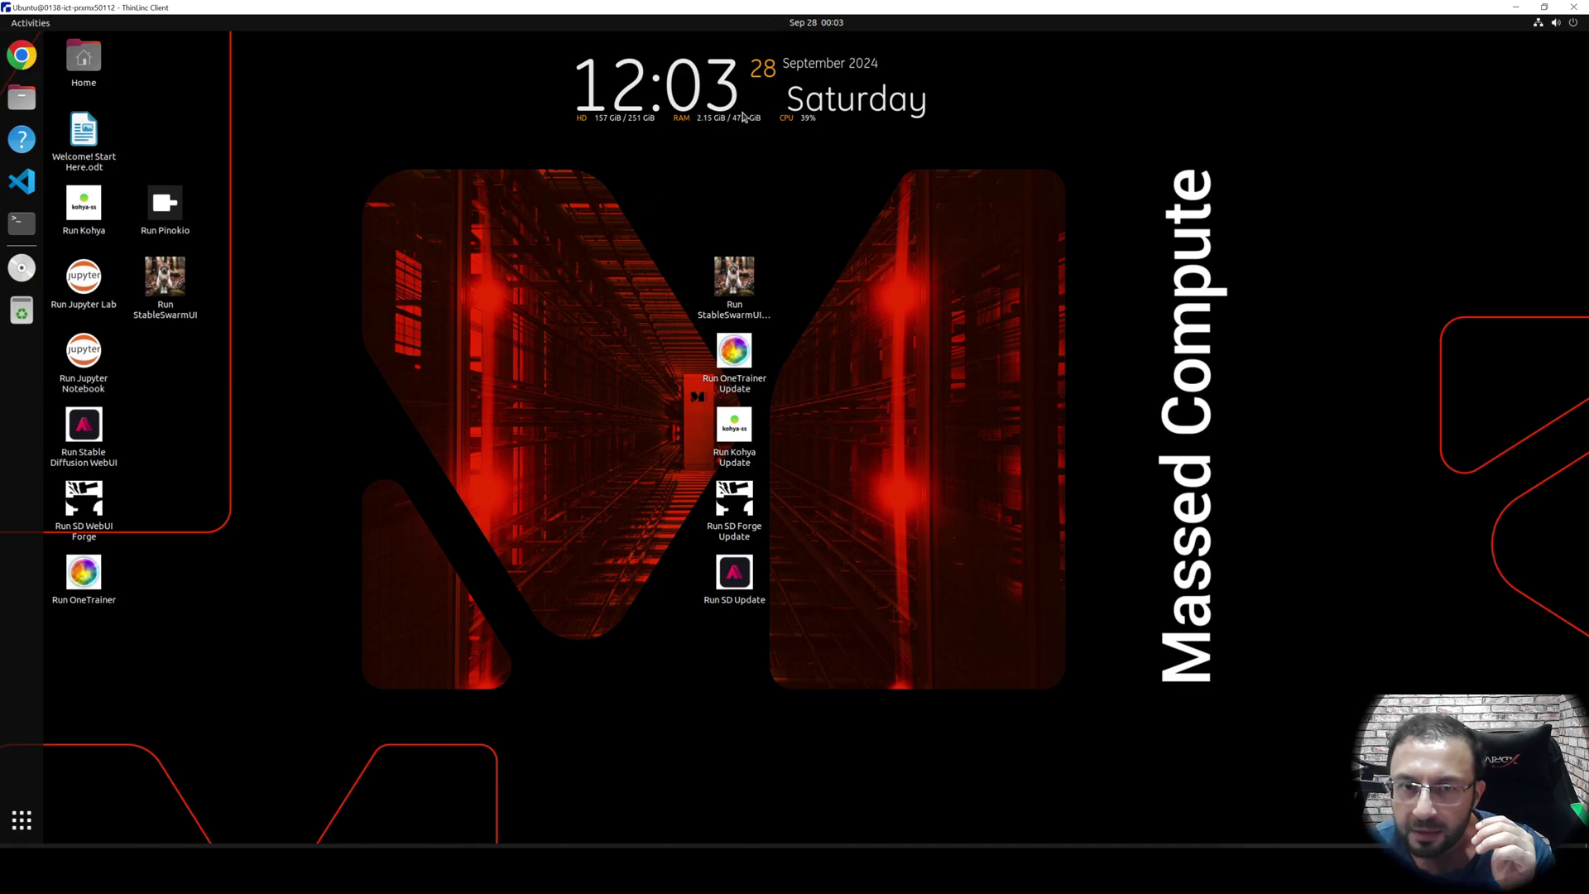
{"action": "double_click", "coordinate": [89, 66]}
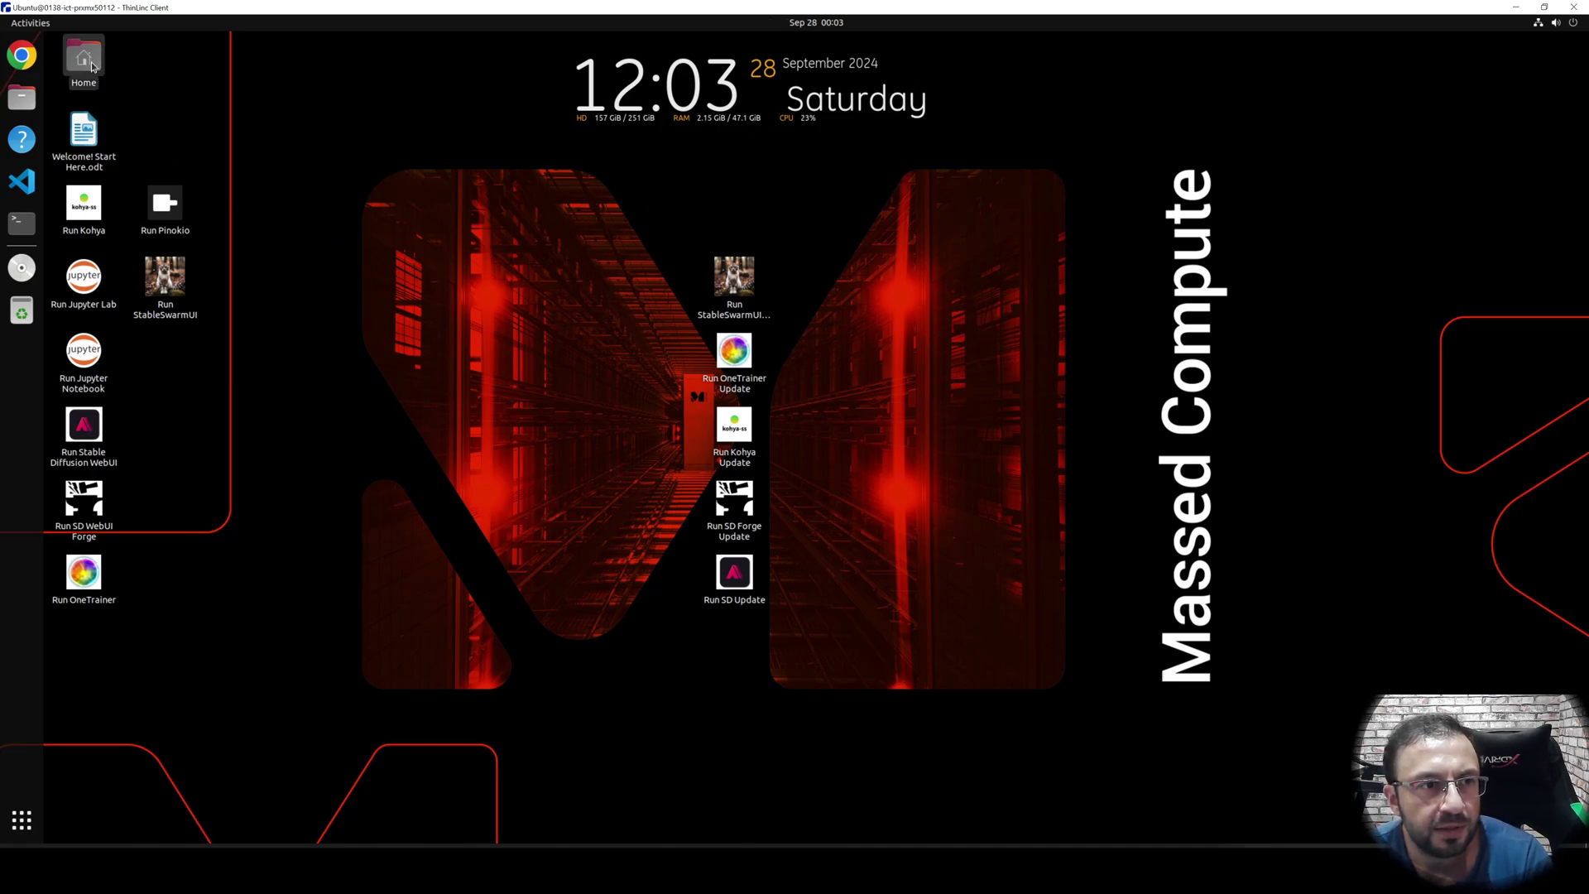
{"action": "scroll", "coordinate": [799, 404], "scroll_direction": "down", "scroll_amount": 3}
{"action": "double_click", "coordinate": [756, 415]}
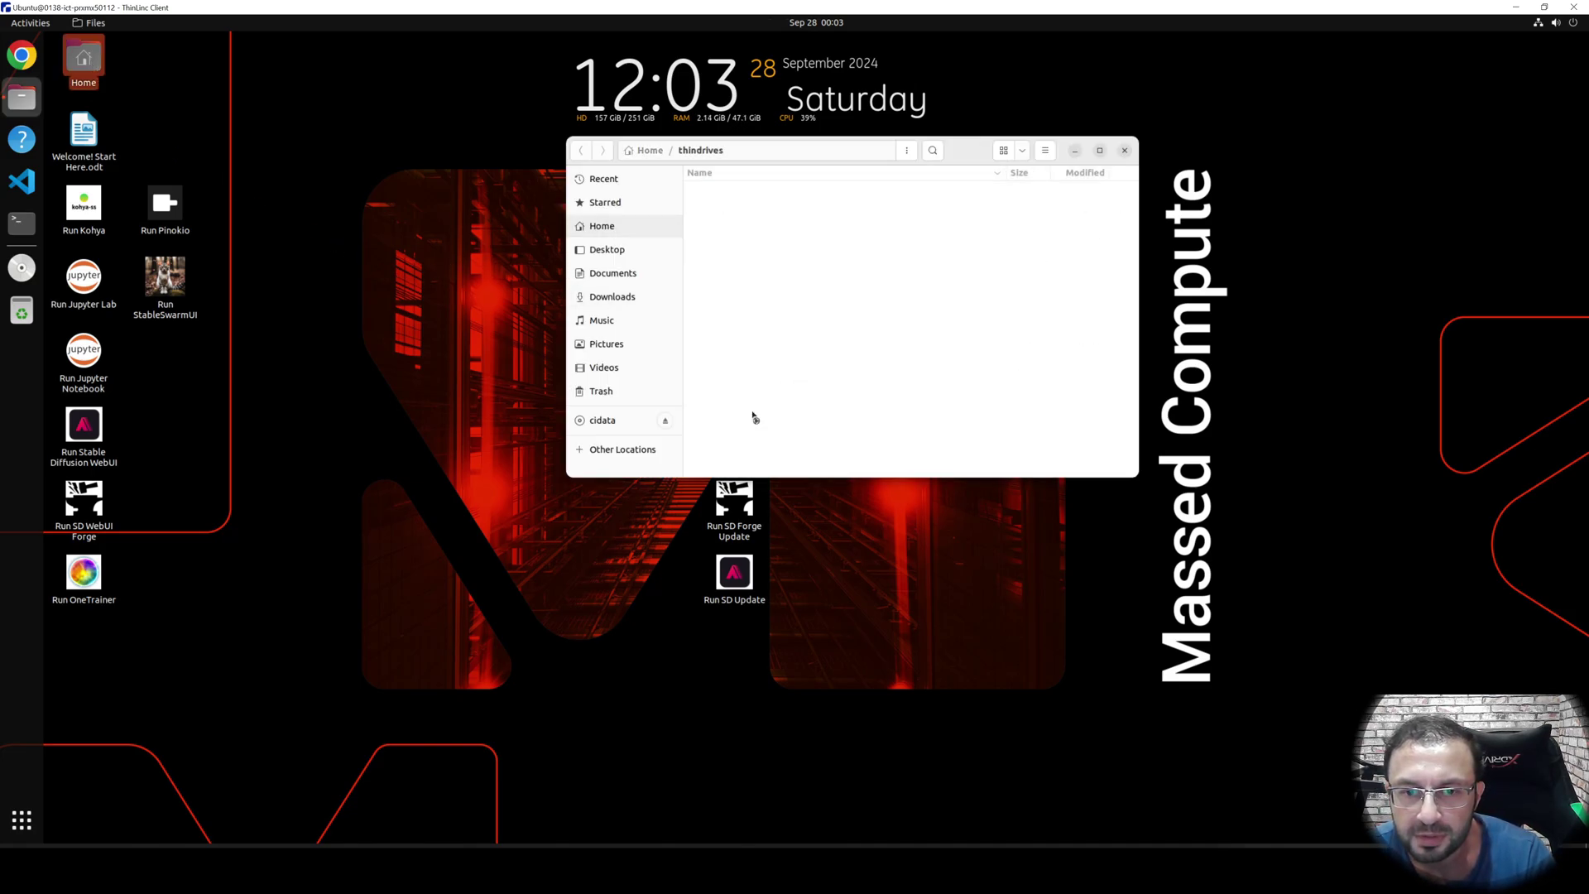
{"action": "double_click", "coordinate": [747, 199]}
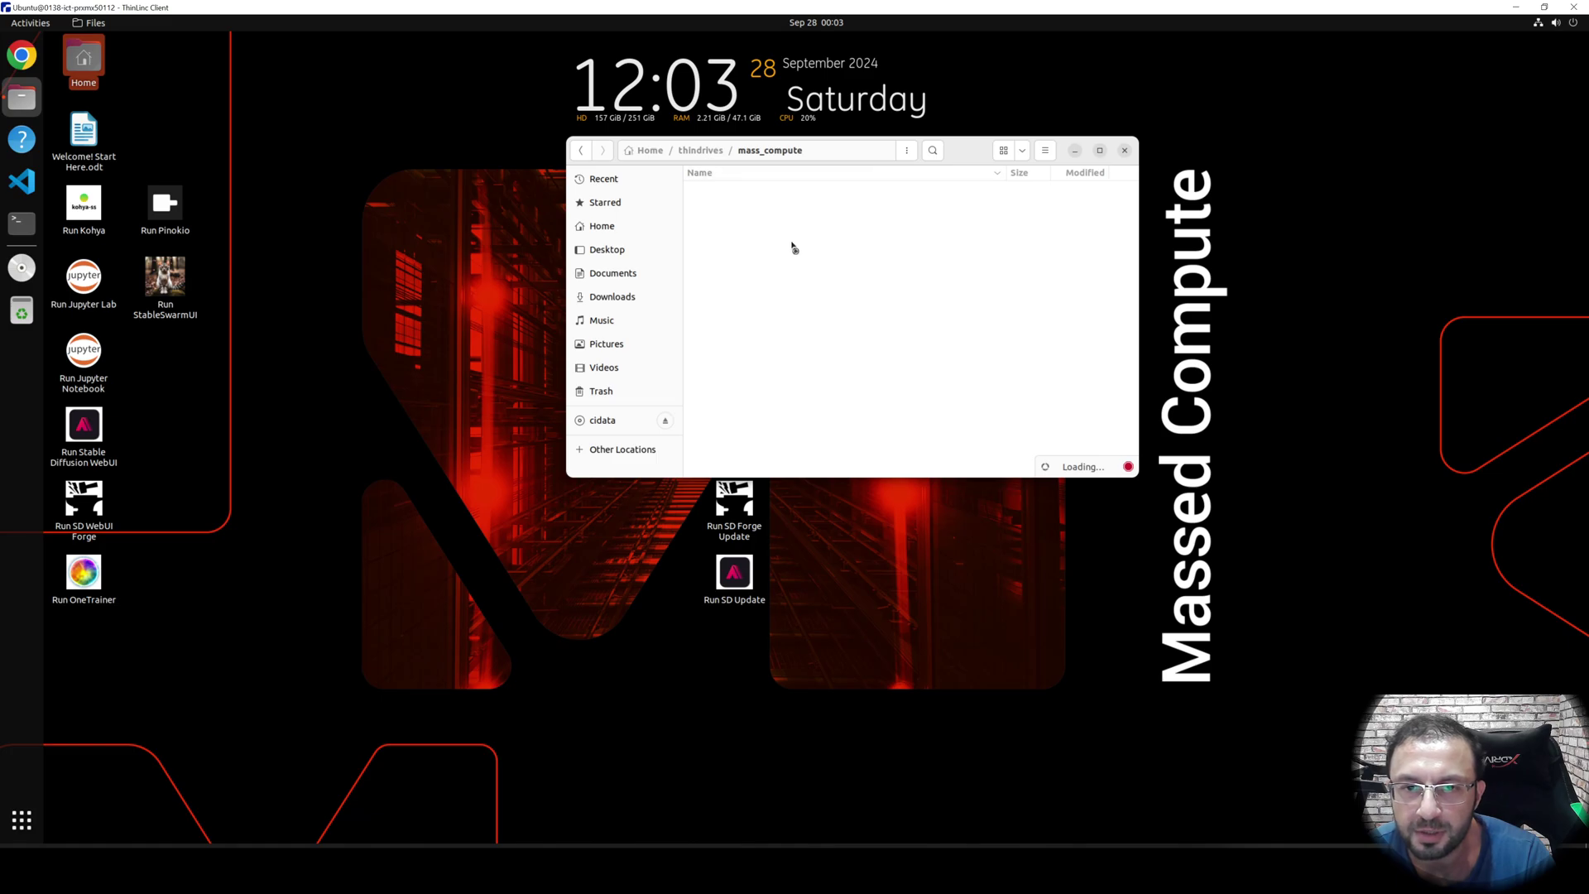
Copy InvokeAI_v1.zip from the mass_compute folder into Downloads and open Downloads
{"action": "left_click", "coordinate": [774, 405]}
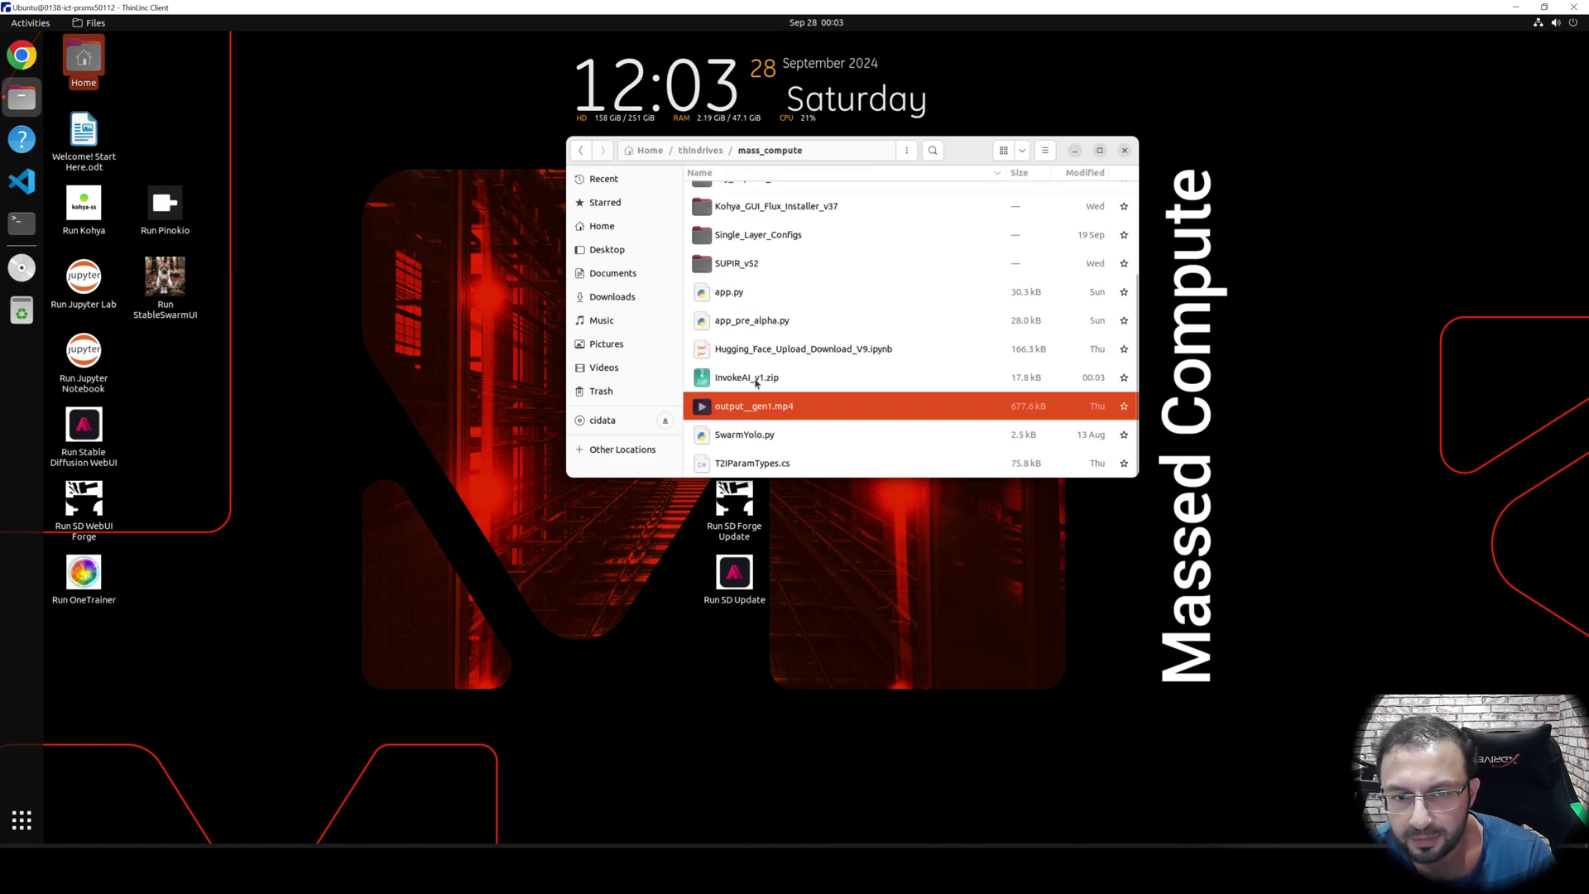
{"action": "left_click", "coordinate": [734, 378]}
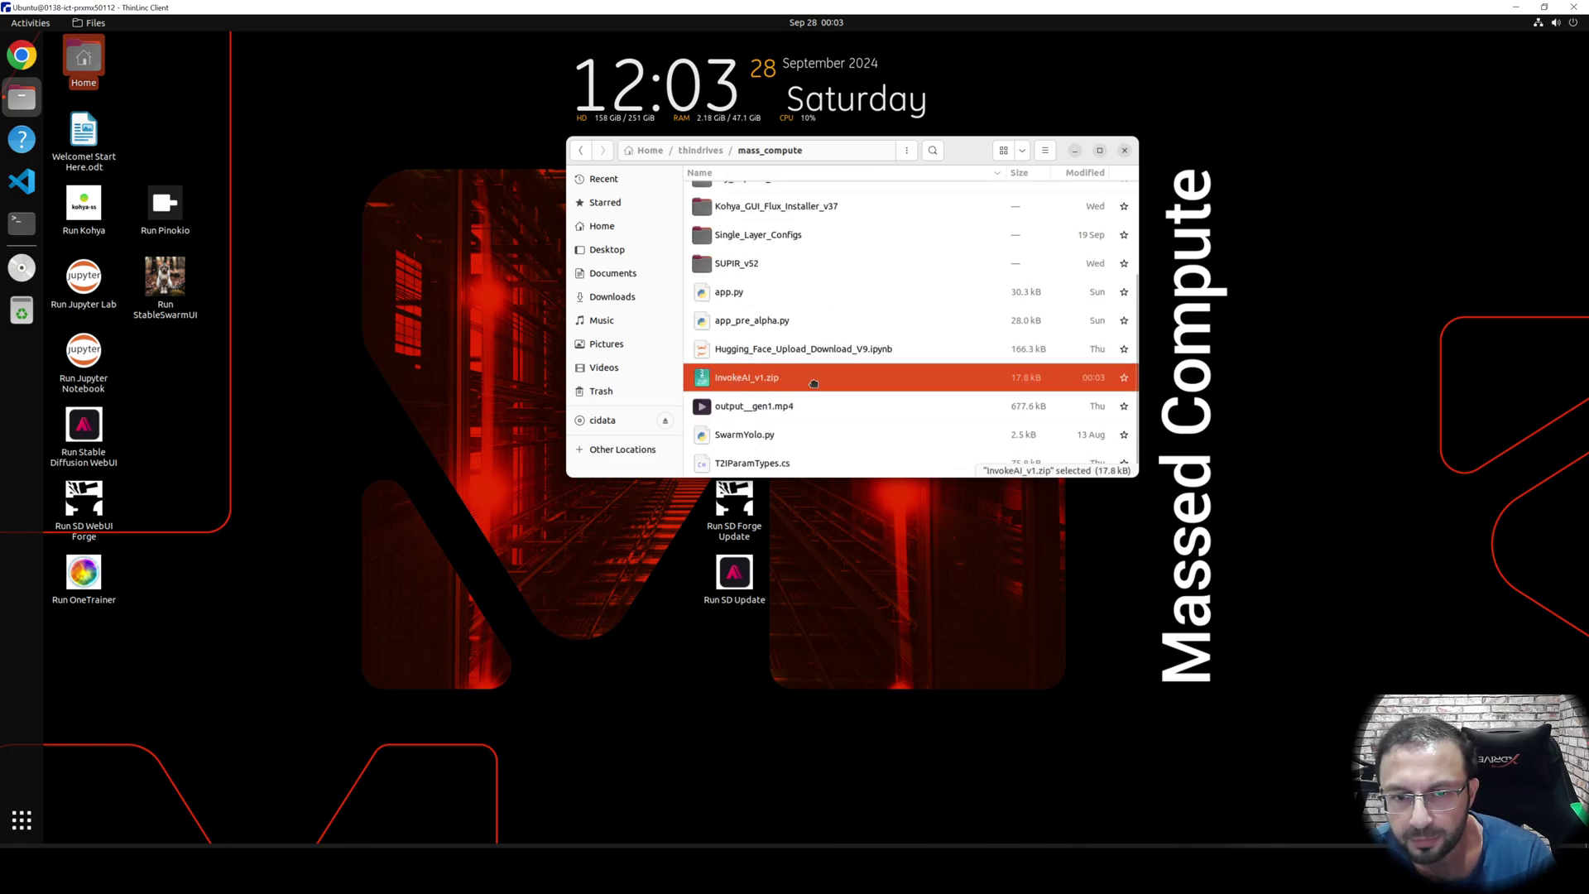
{"action": "left_click_drag", "start_coordinate": [813, 383], "coordinate": [625, 300]}
{"action": "left_click", "coordinate": [613, 297]}
Extract InvokeAI_v1.zip in place within Downloads and open the extracted InvokeAI_v1 folder
{"action": "right_click", "coordinate": [757, 197]}
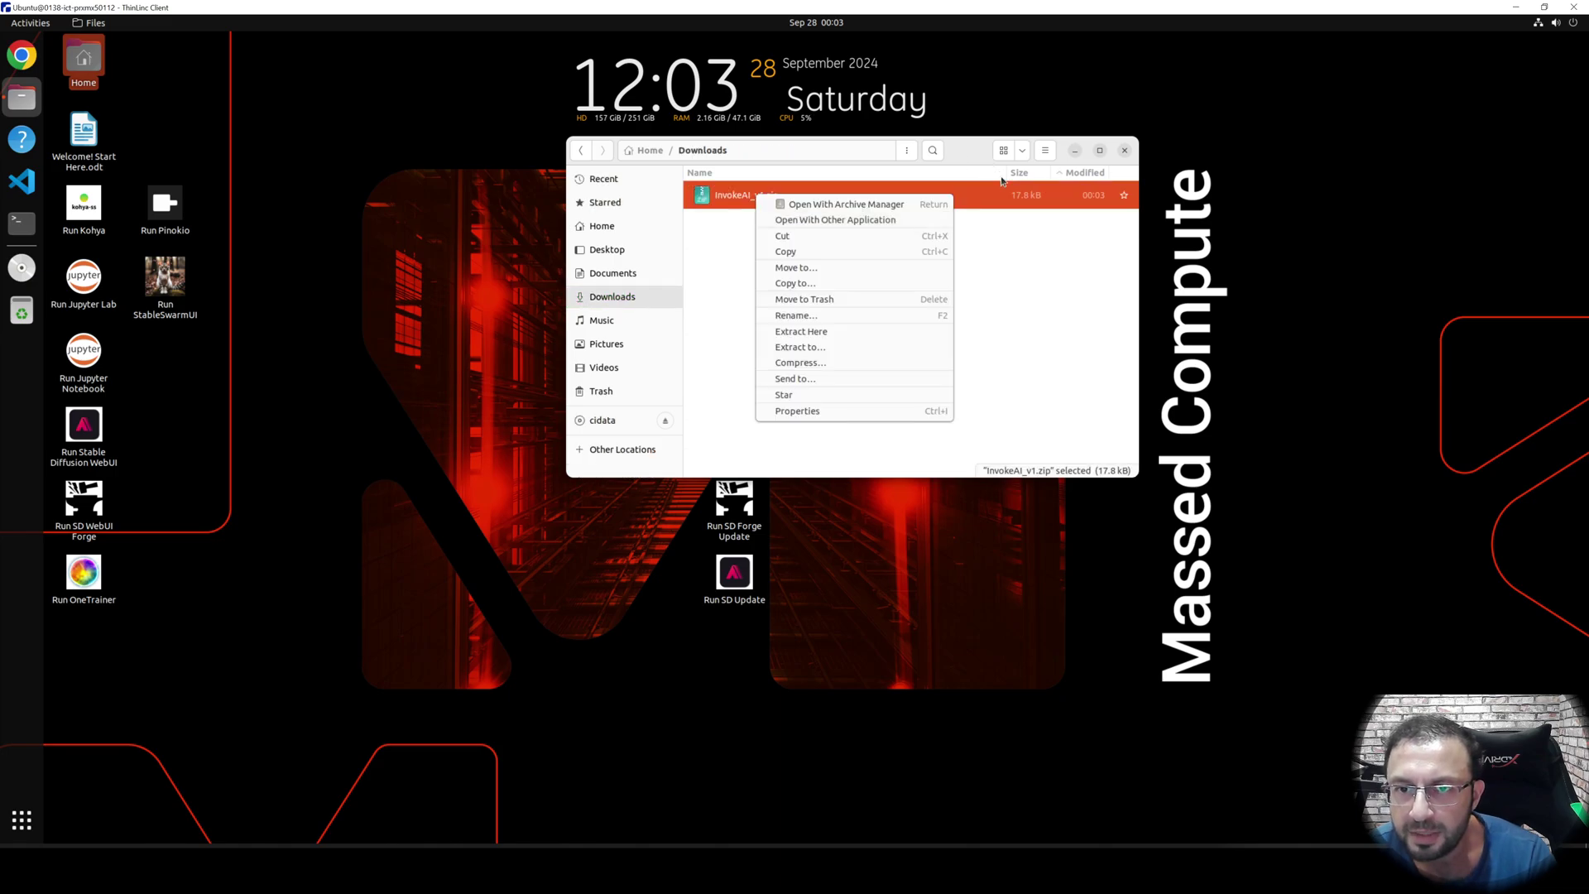
{"action": "left_click", "coordinate": [1065, 170]}
{"action": "right_click", "coordinate": [763, 204]}
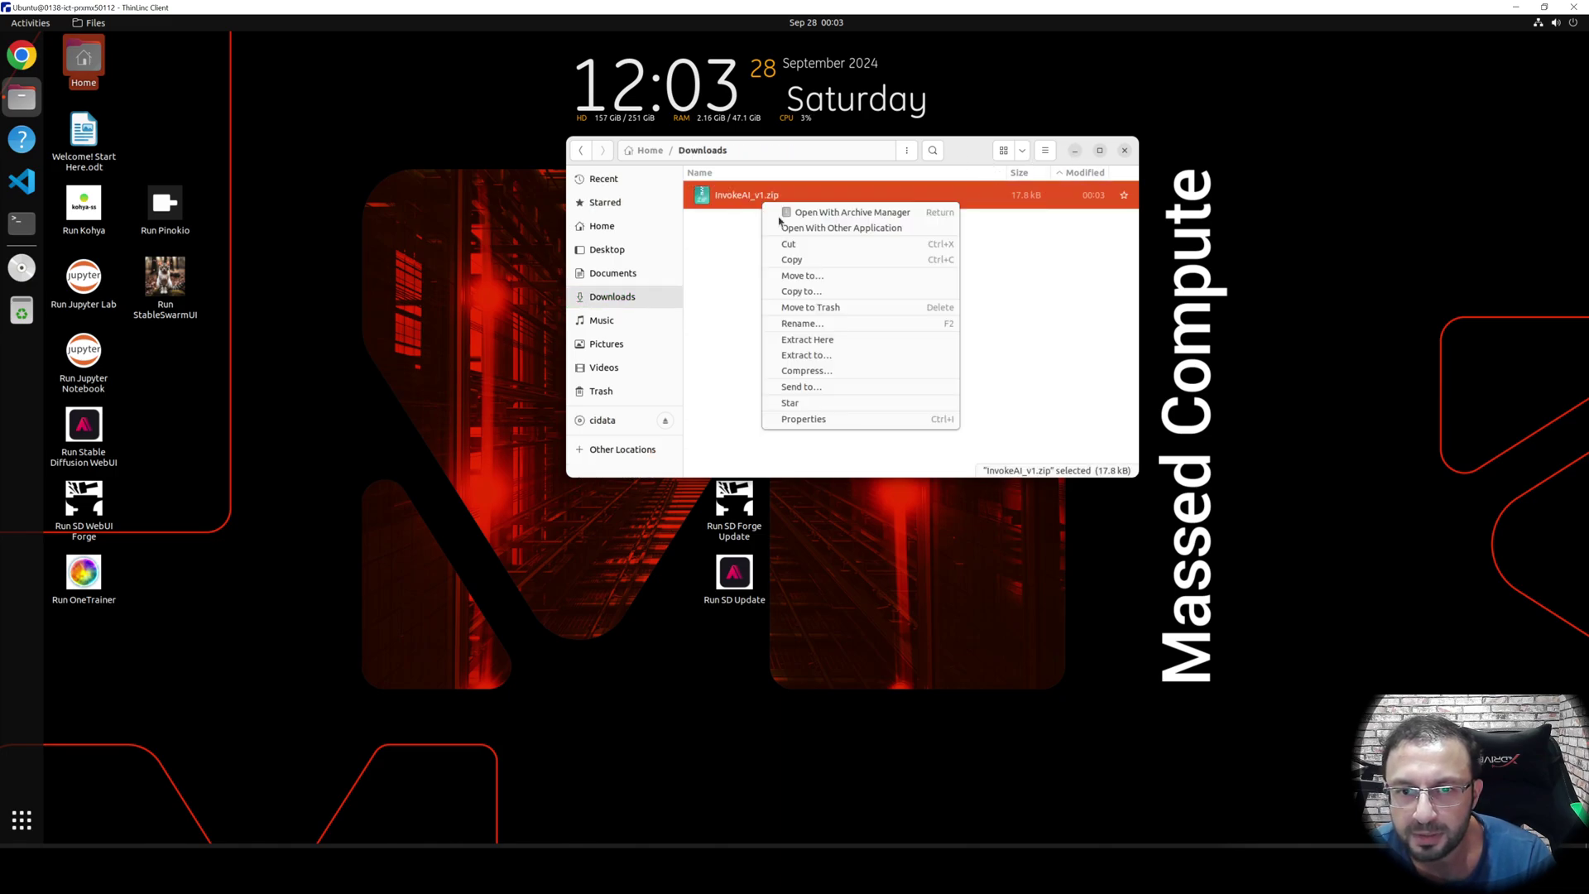
{"action": "left_click", "coordinate": [804, 341]}
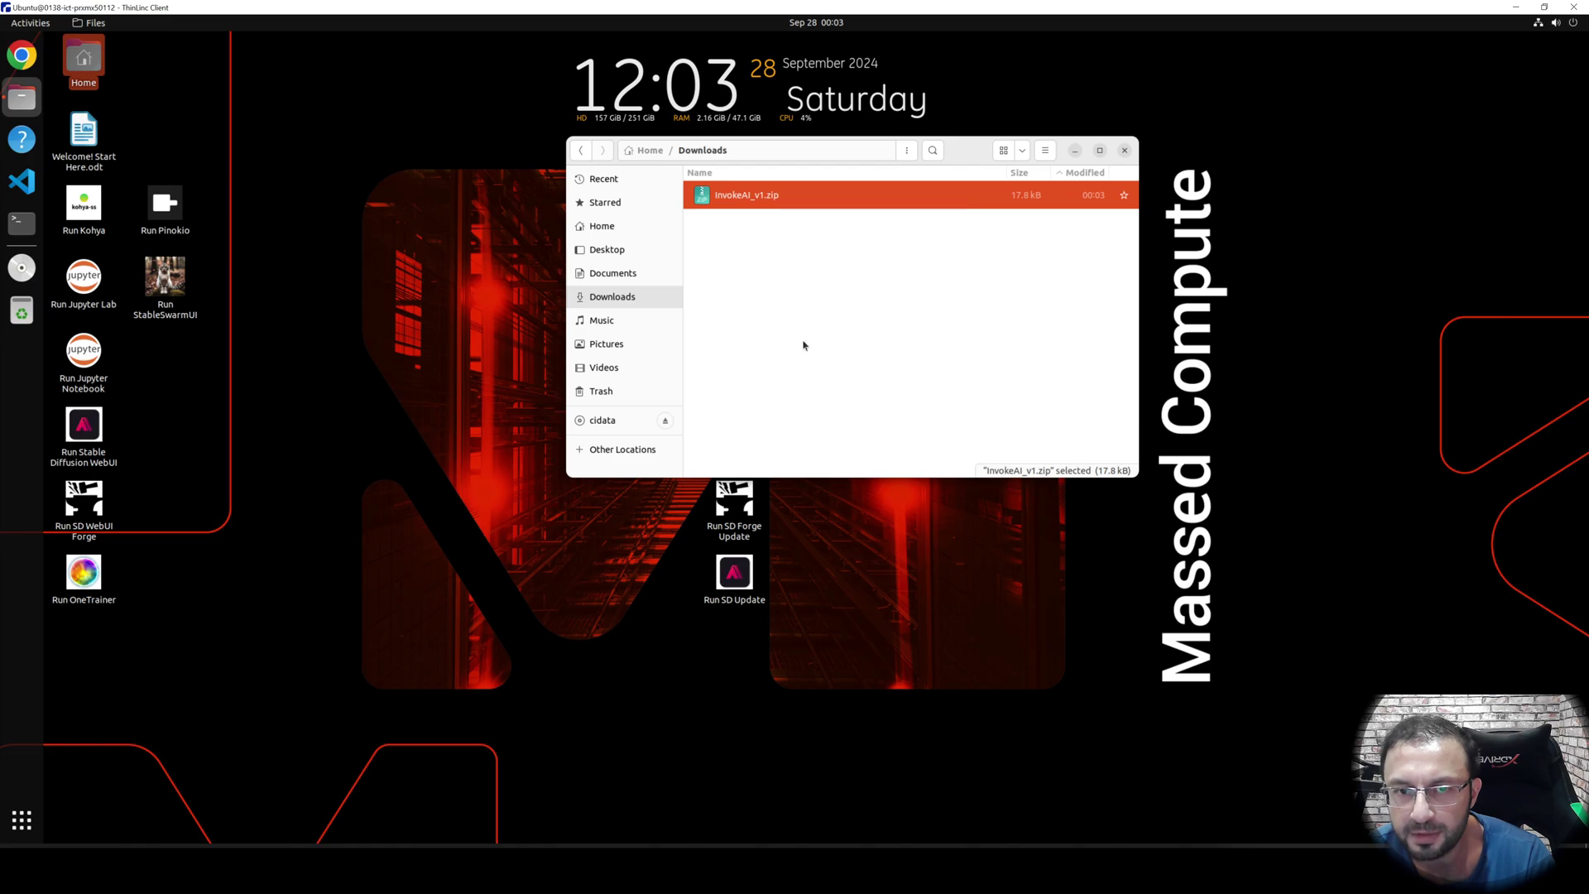
{"action": "double_click", "coordinate": [738, 202]}
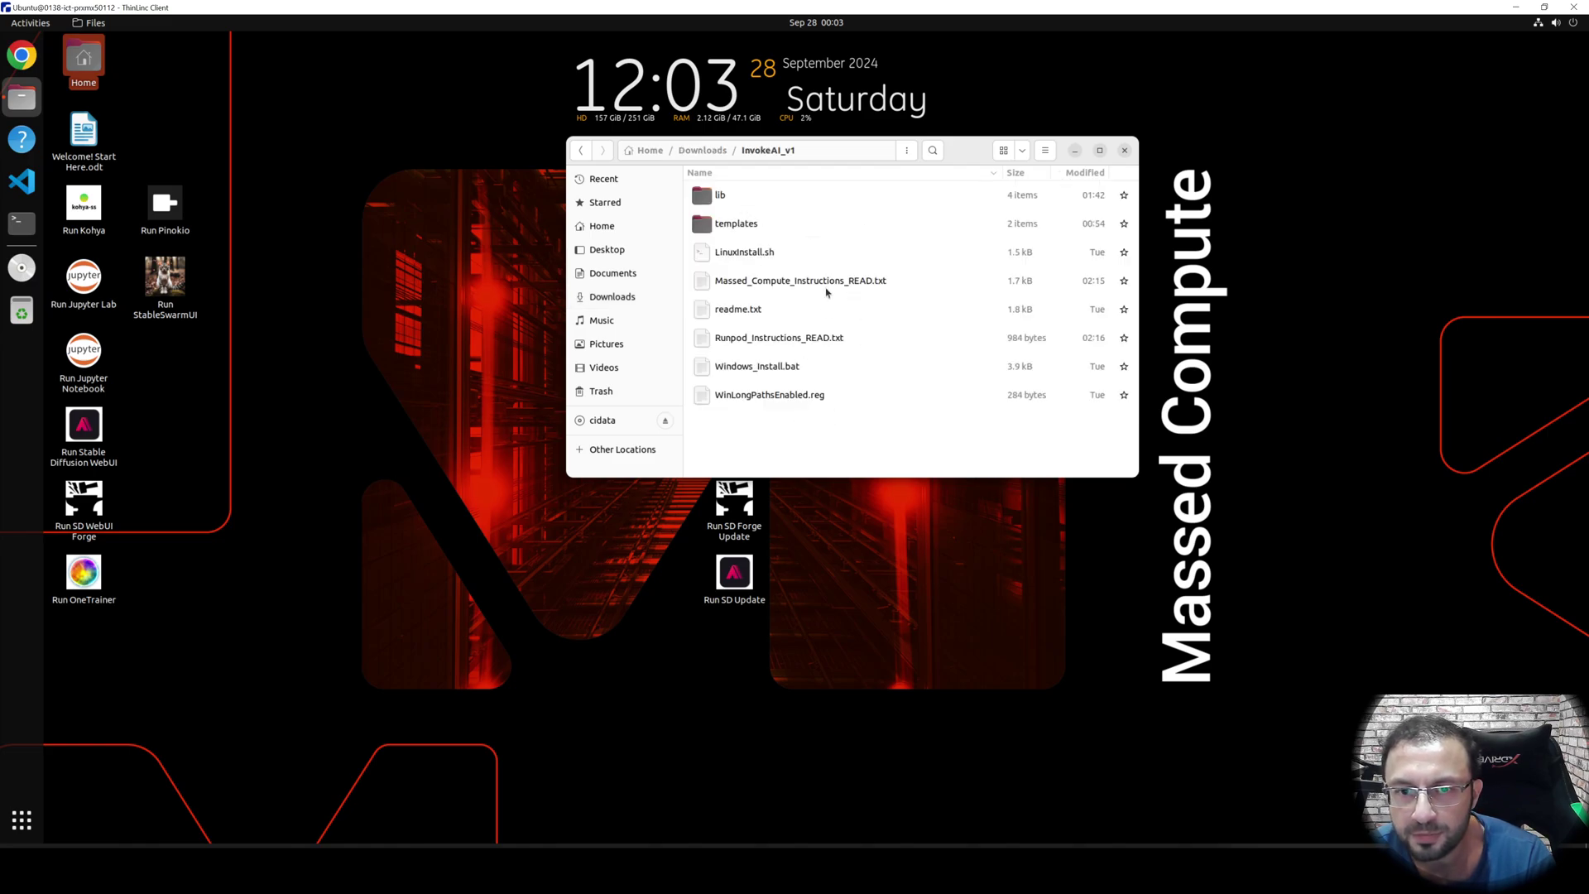
Open Massed_Compute_Instructions_READ.txt and copy the commands chmod +x LinuxInstall.sh and ./LinuxInstall.sh
{"action": "left_click", "coordinate": [788, 284]}
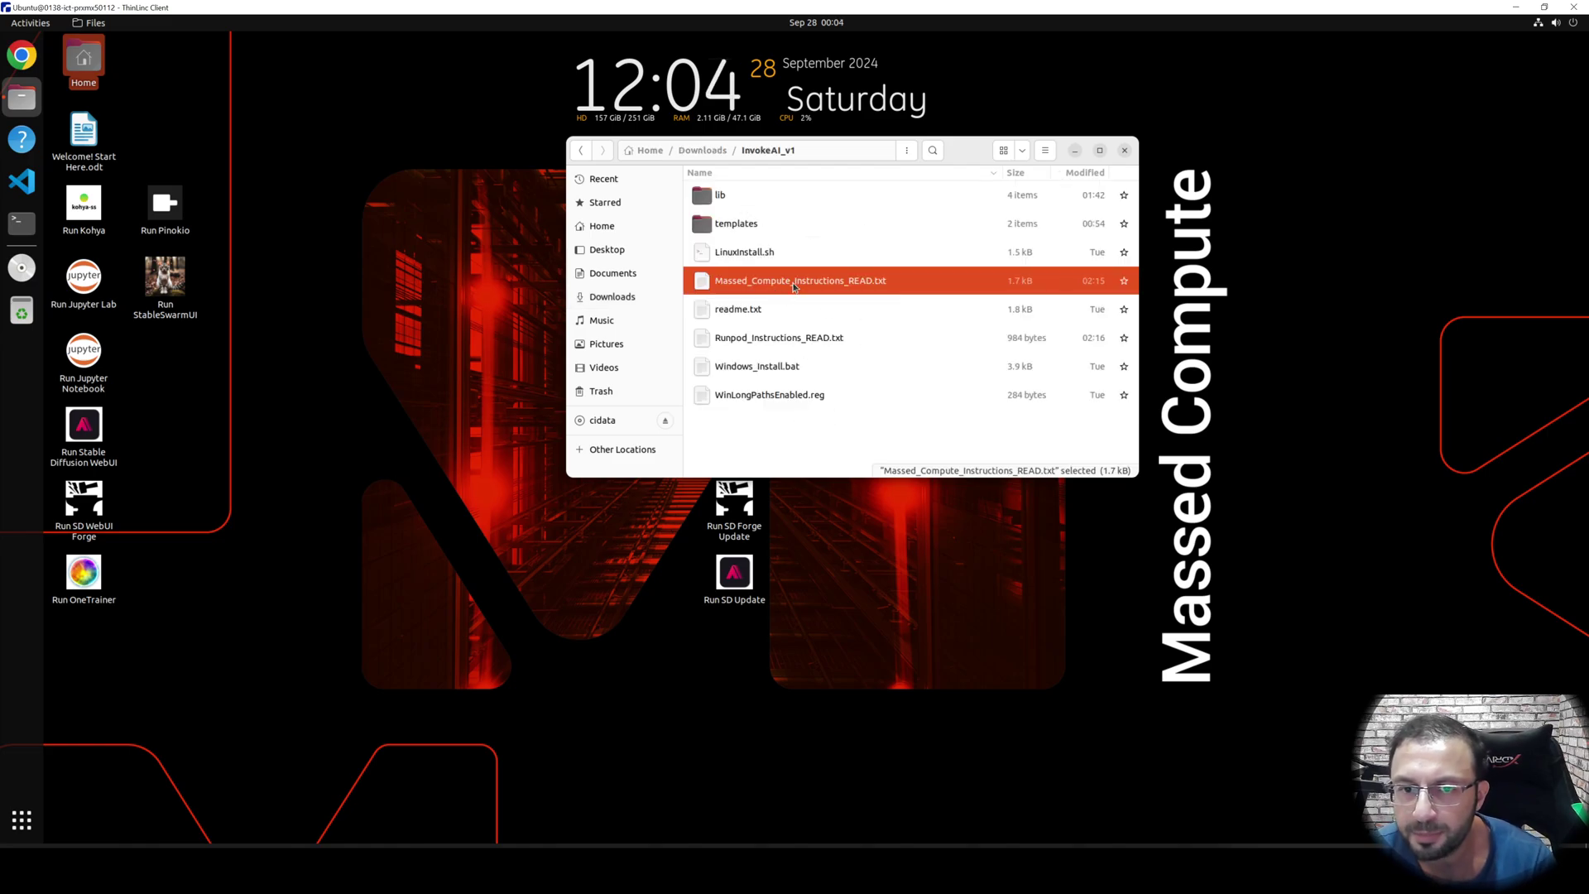
{"action": "double_click", "coordinate": [793, 283]}
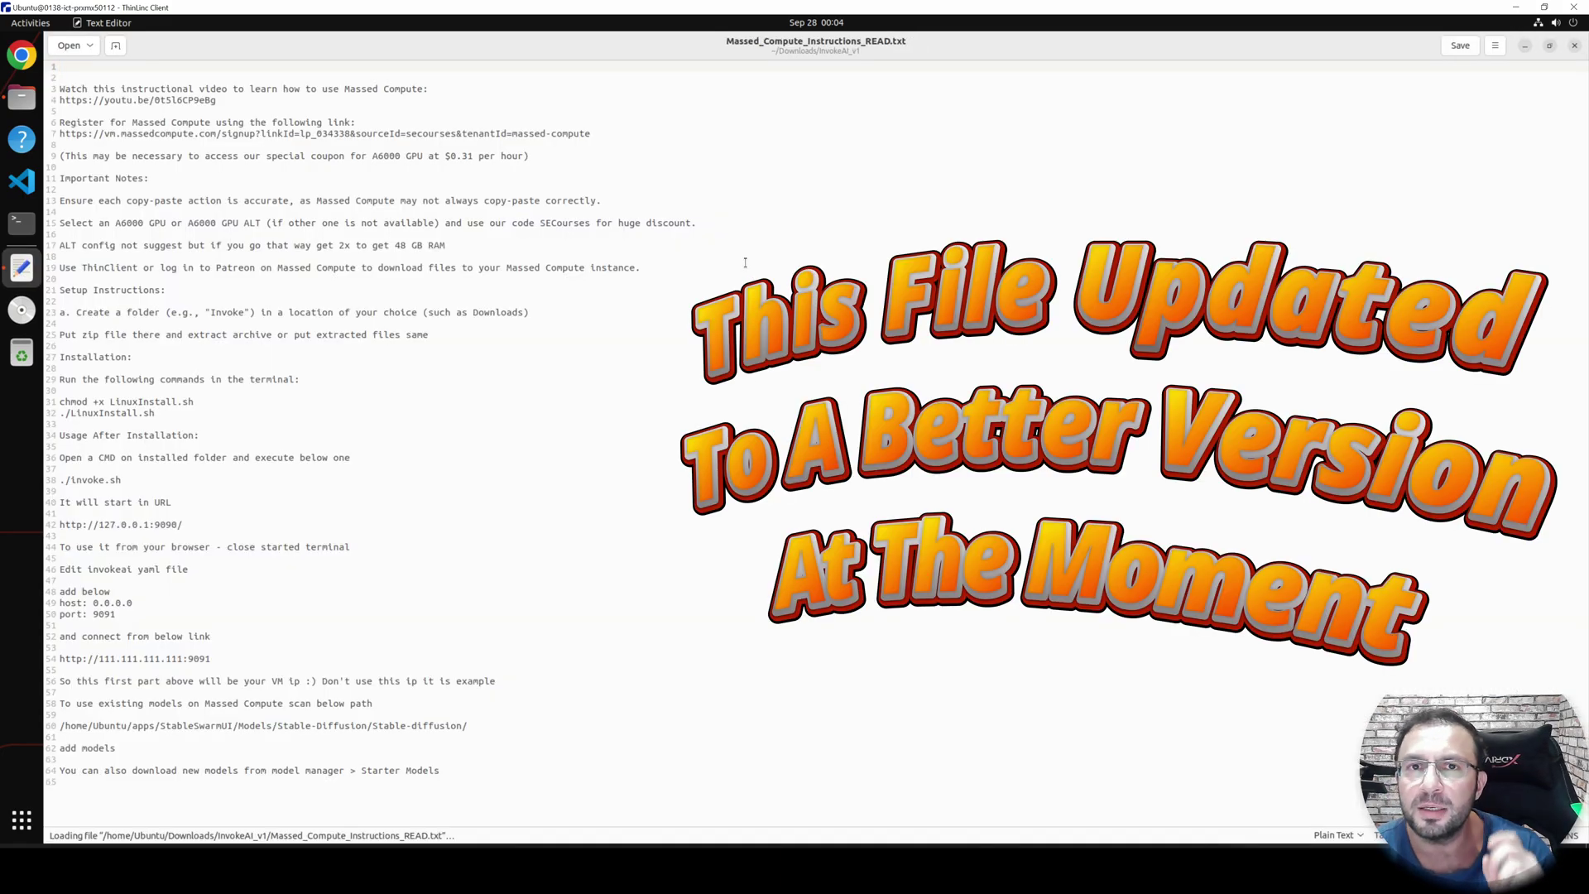
{"action": "left_click_drag", "start_coordinate": [154, 413], "coordinate": [58, 401]}
{"action": "key", "text": "ctrl+c"}
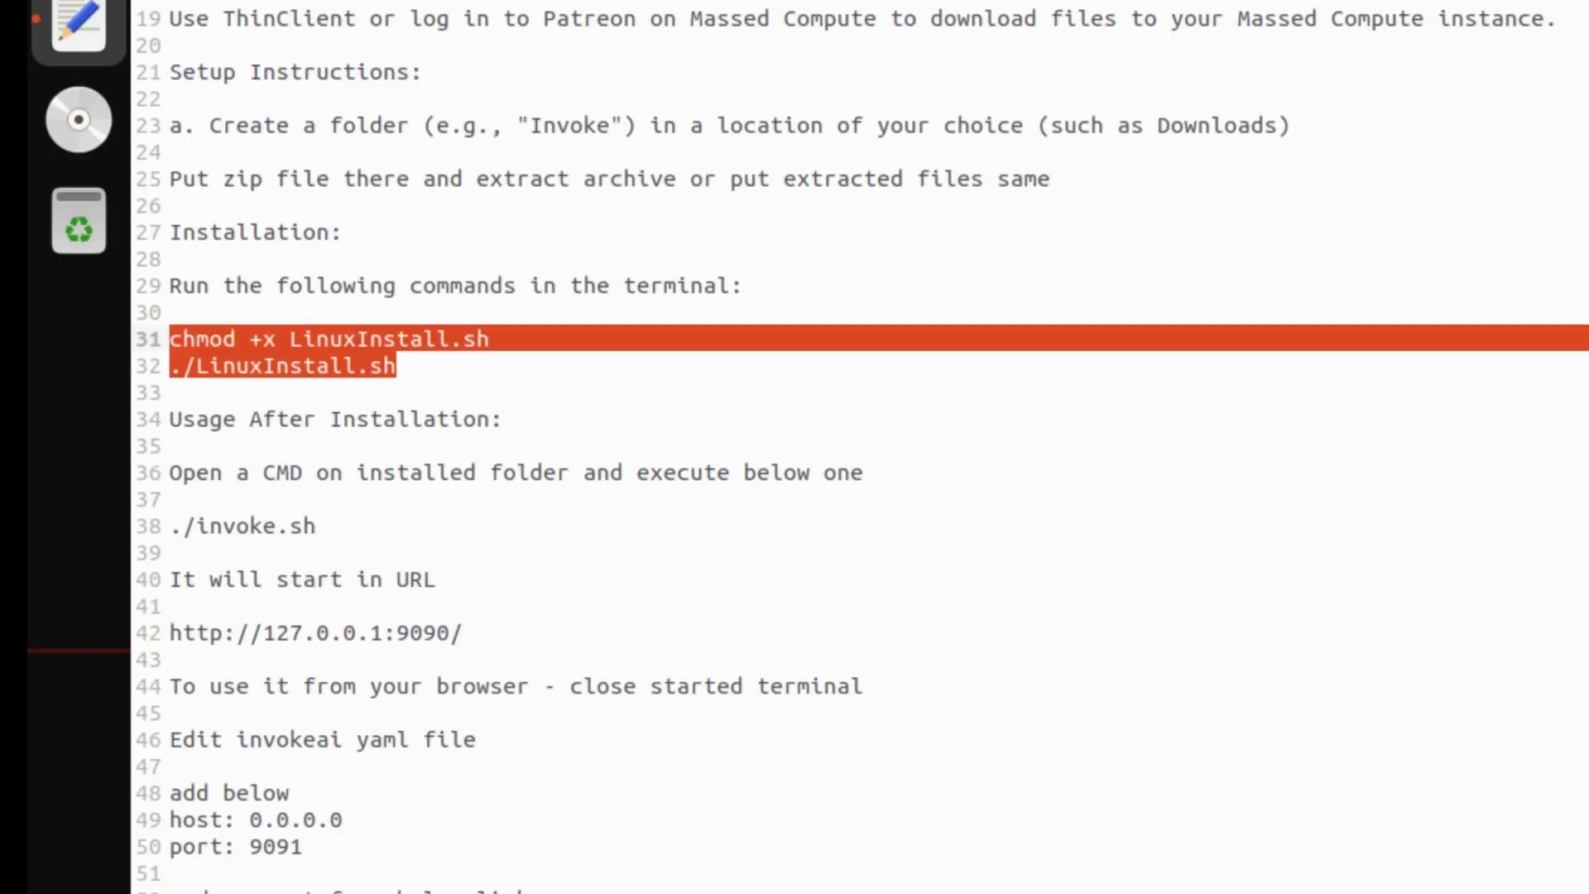
Open a terminal in the InvokeAI_v1 folder and run the copied LinuxInstall.sh commands
{"action": "key", "text": "alt+Tab"}
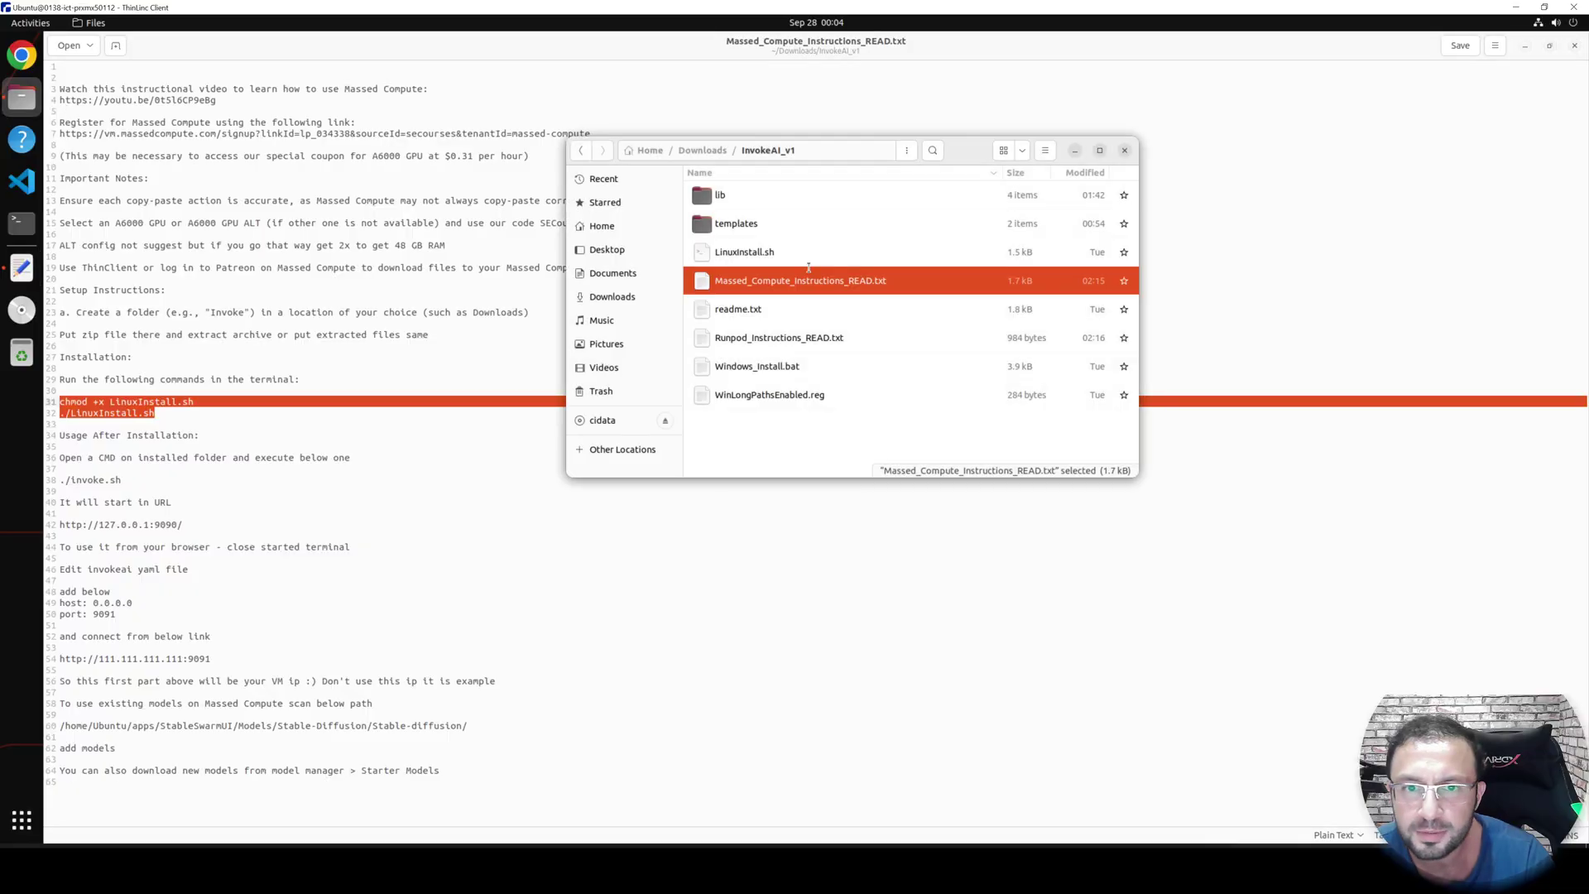
{"action": "left_click", "coordinate": [906, 155]}
{"action": "left_click", "coordinate": [915, 257]}
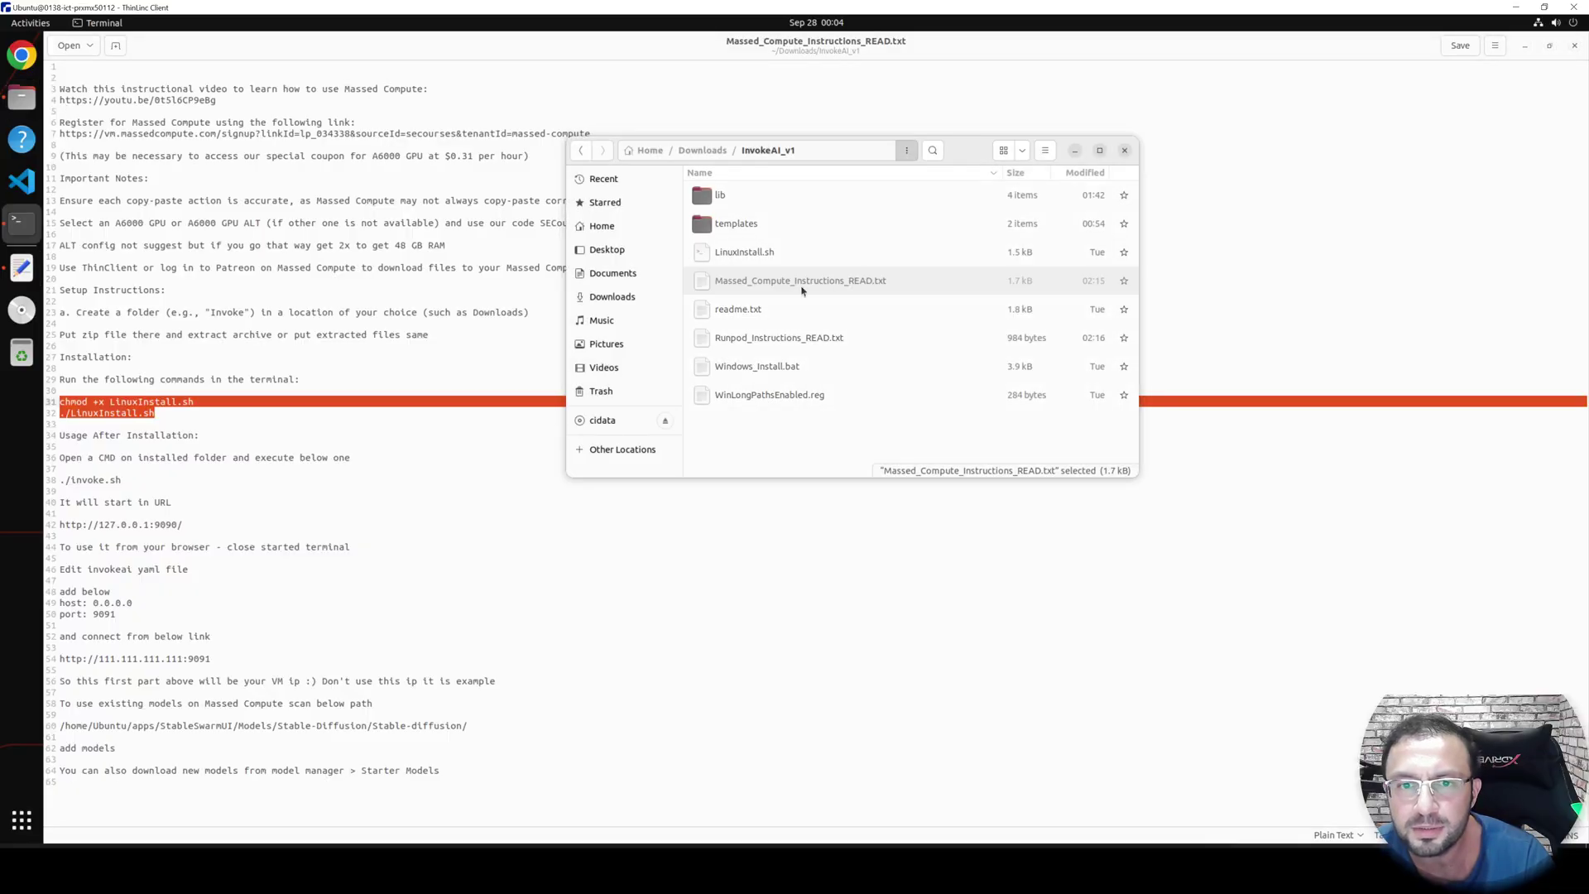
{"action": "right_click", "coordinate": [374, 247]}
{"action": "left_click", "coordinate": [402, 288]}
{"action": "key", "text": "Return"}
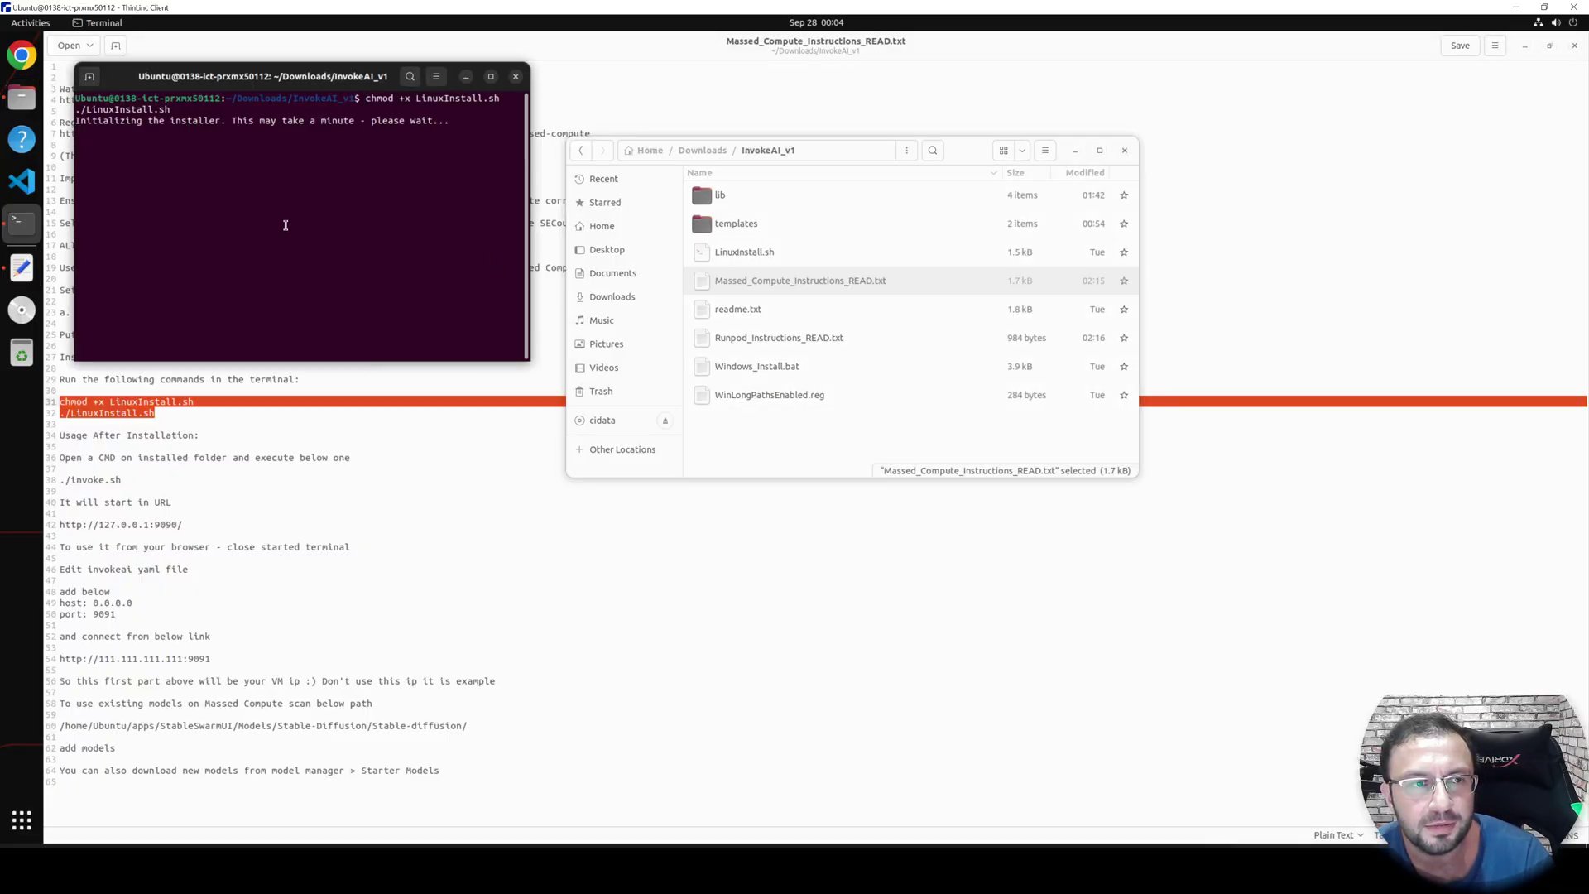
Enlarge the terminal text and accept the recommended InvokeAI release 5.0.0 for installation
{"action": "key", "text": "ctrl+plus"}
{"action": "key", "text": "ctrl+plus"}
{"action": "key", "text": "ctrl+plus"}
{"action": "key", "text": "ctrl+plus"}
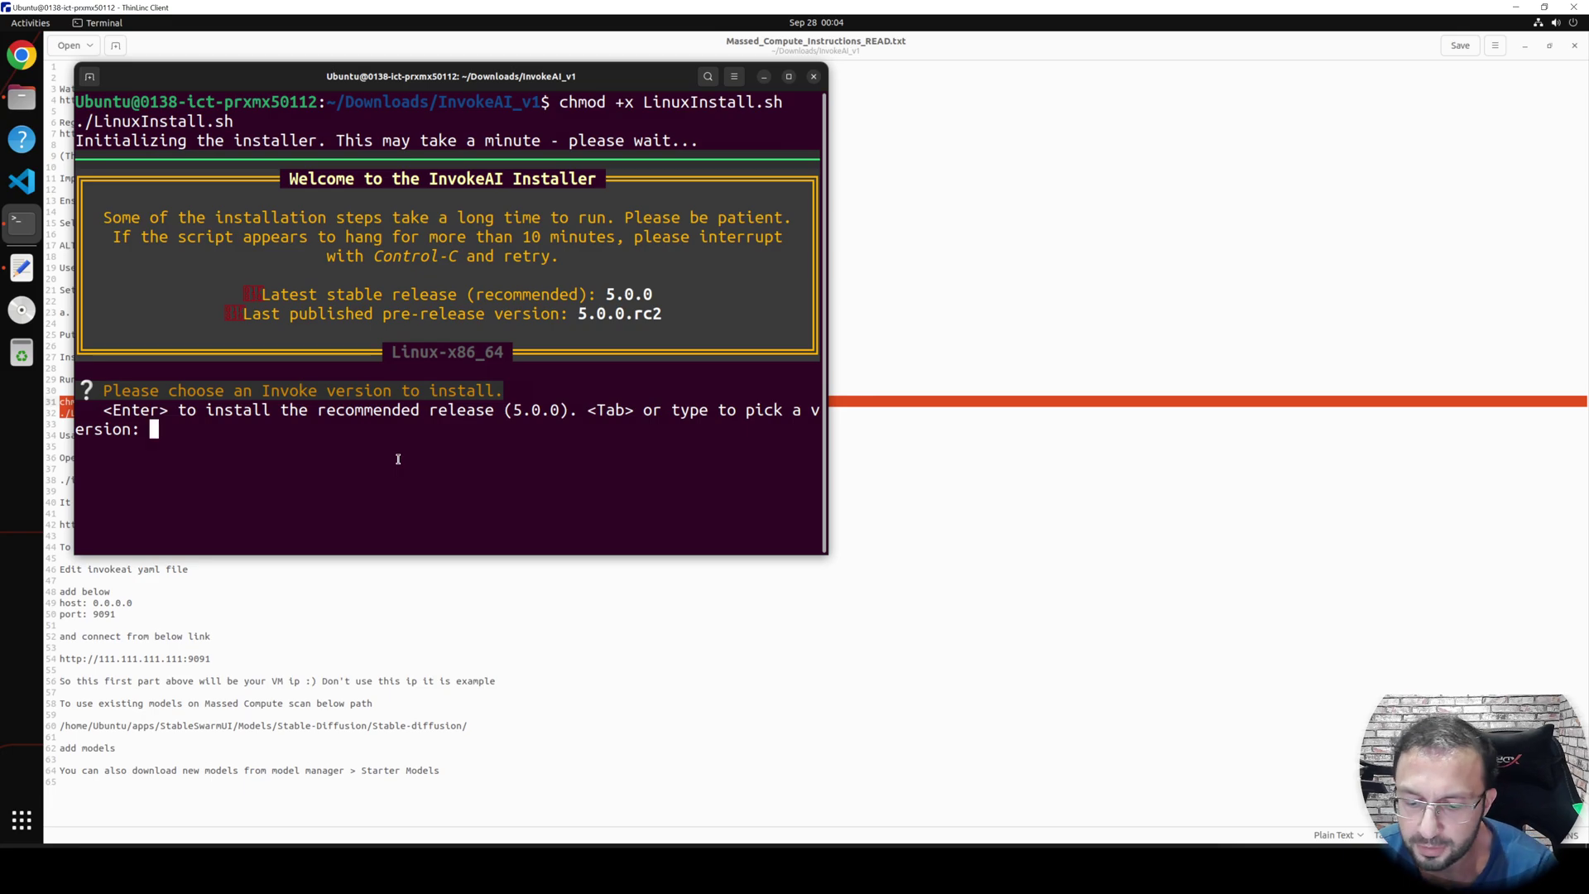
{"action": "key", "text": "Return"}
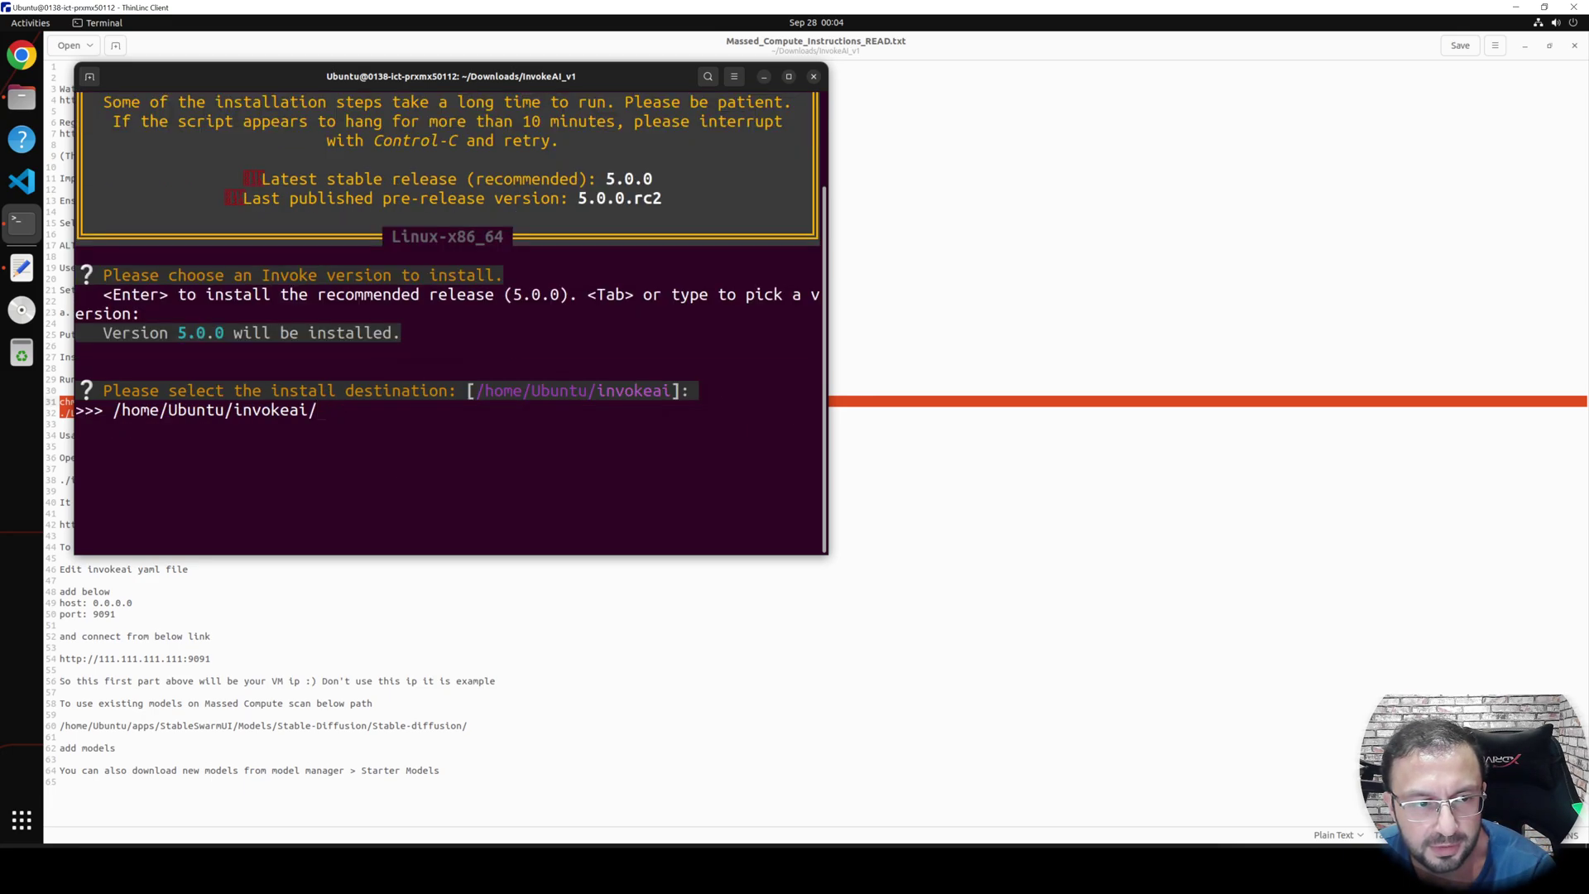
Clear the suggested install destination and confirm the current folder /home/Ubuntu/Downloads/InvokeAI_v1 as the install location
{"action": "key", "text": "BackSpace"}
{"action": "key", "text": "BackSpace"}
{"action": "key", "text": "BackSpace"}
{"action": "key", "text": "BackSpace"}
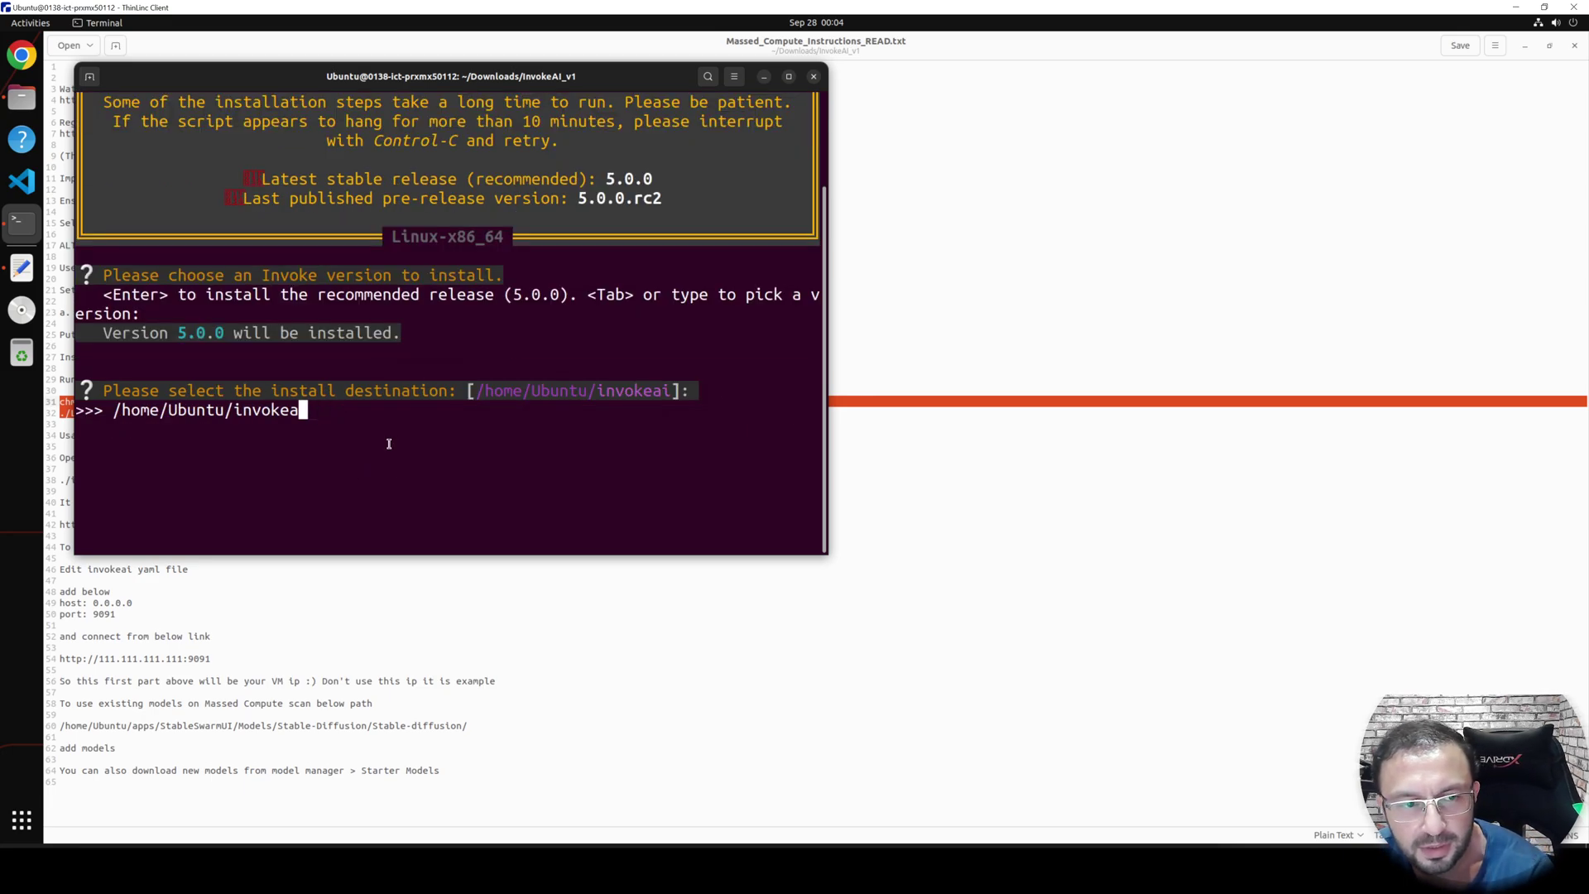
{"action": "key", "text": "BackSpace"}
{"action": "key", "text": "BackSpace"}
{"action": "key", "text": "BackSpace"}
{"action": "key", "text": "BackSpace"}
{"action": "key", "text": "BackSpace"}
{"action": "key", "text": "BackSpace"}
{"action": "key", "text": "BackSpace"}
{"action": "key", "text": "BackSpace"}
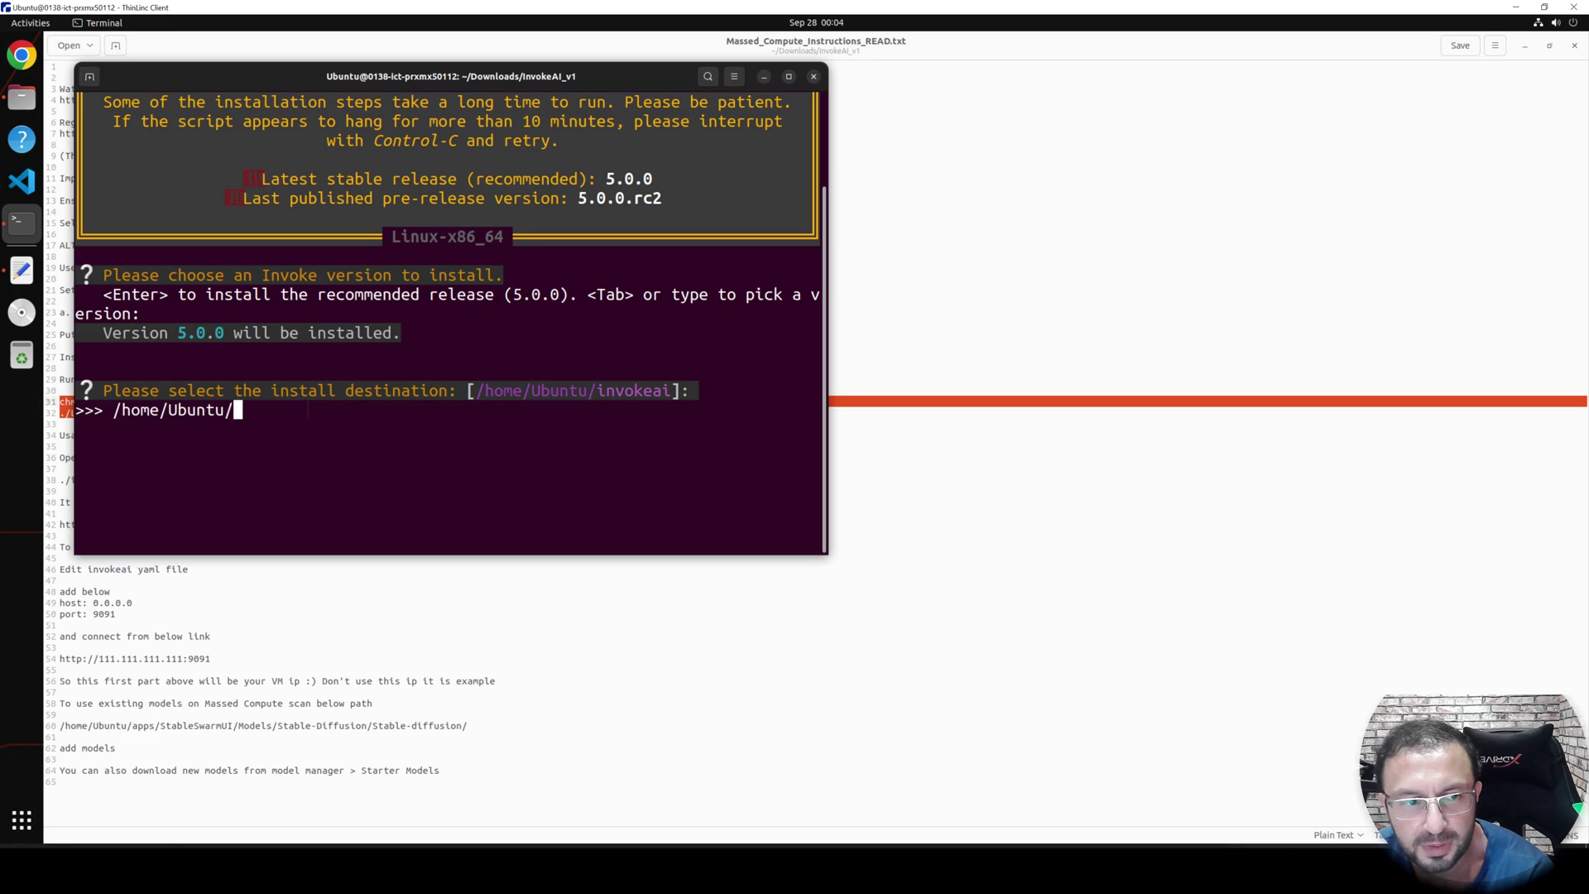
{"action": "key", "text": "BackSpace"}
{"action": "key", "text": "BackSpace"}
{"action": "key", "text": "BackSpace"}
{"action": "key", "text": "BackSpace"}
{"action": "key", "text": "BackSpace"}
{"action": "key", "text": "BackSpace"}
{"action": "key", "text": "BackSpace"}
{"action": "key", "text": "BackSpace"}
{"action": "key", "text": "BackSpace"}
{"action": "key", "text": "BackSpace"}
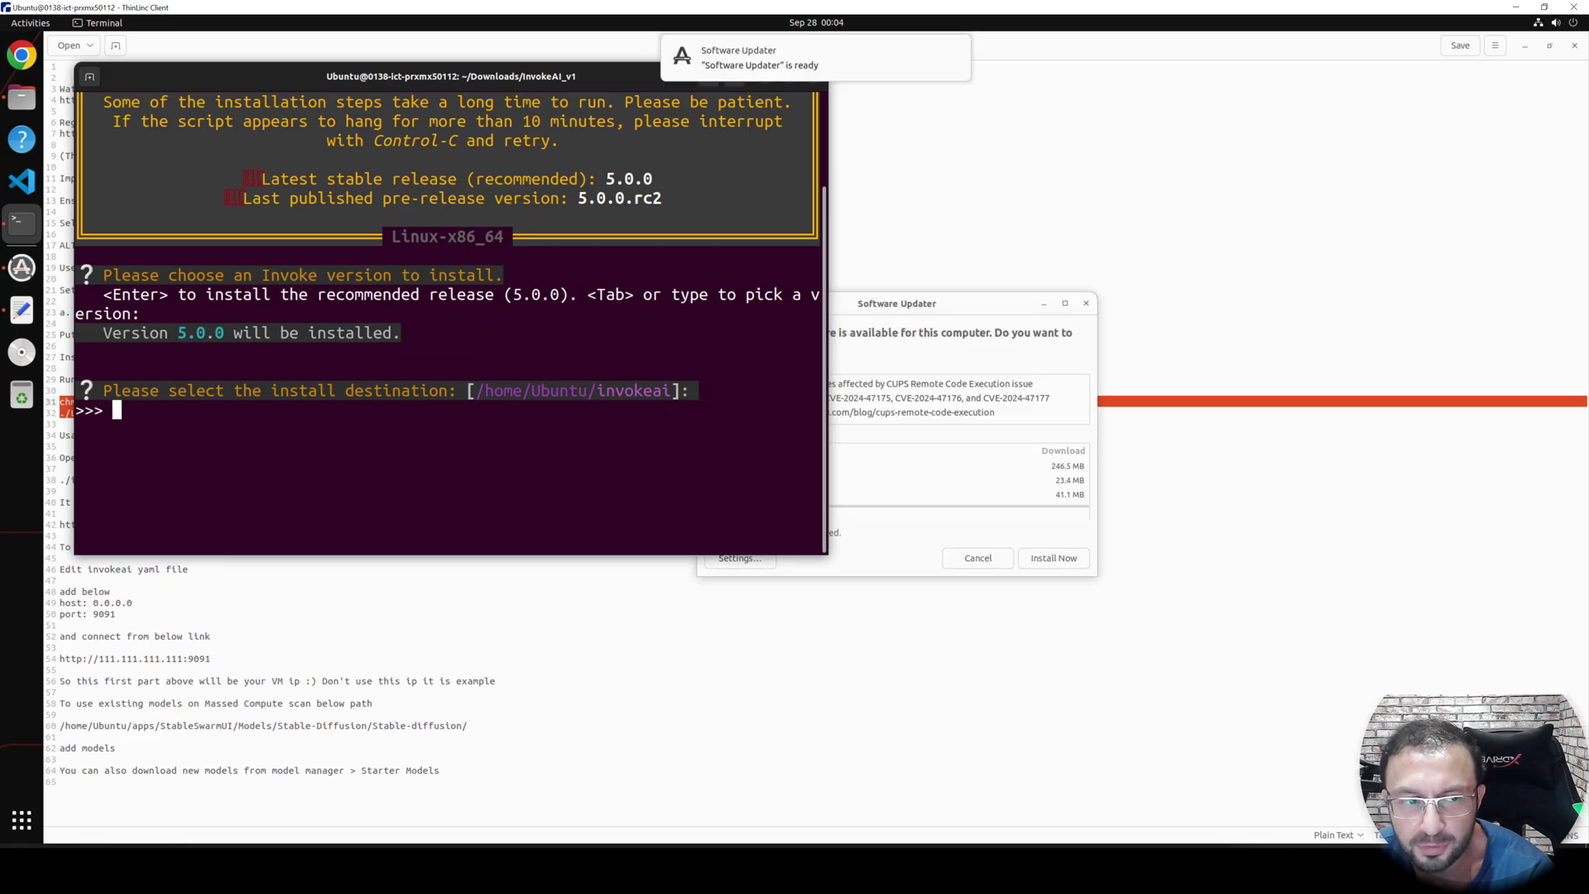
{"action": "key", "text": "Return"}
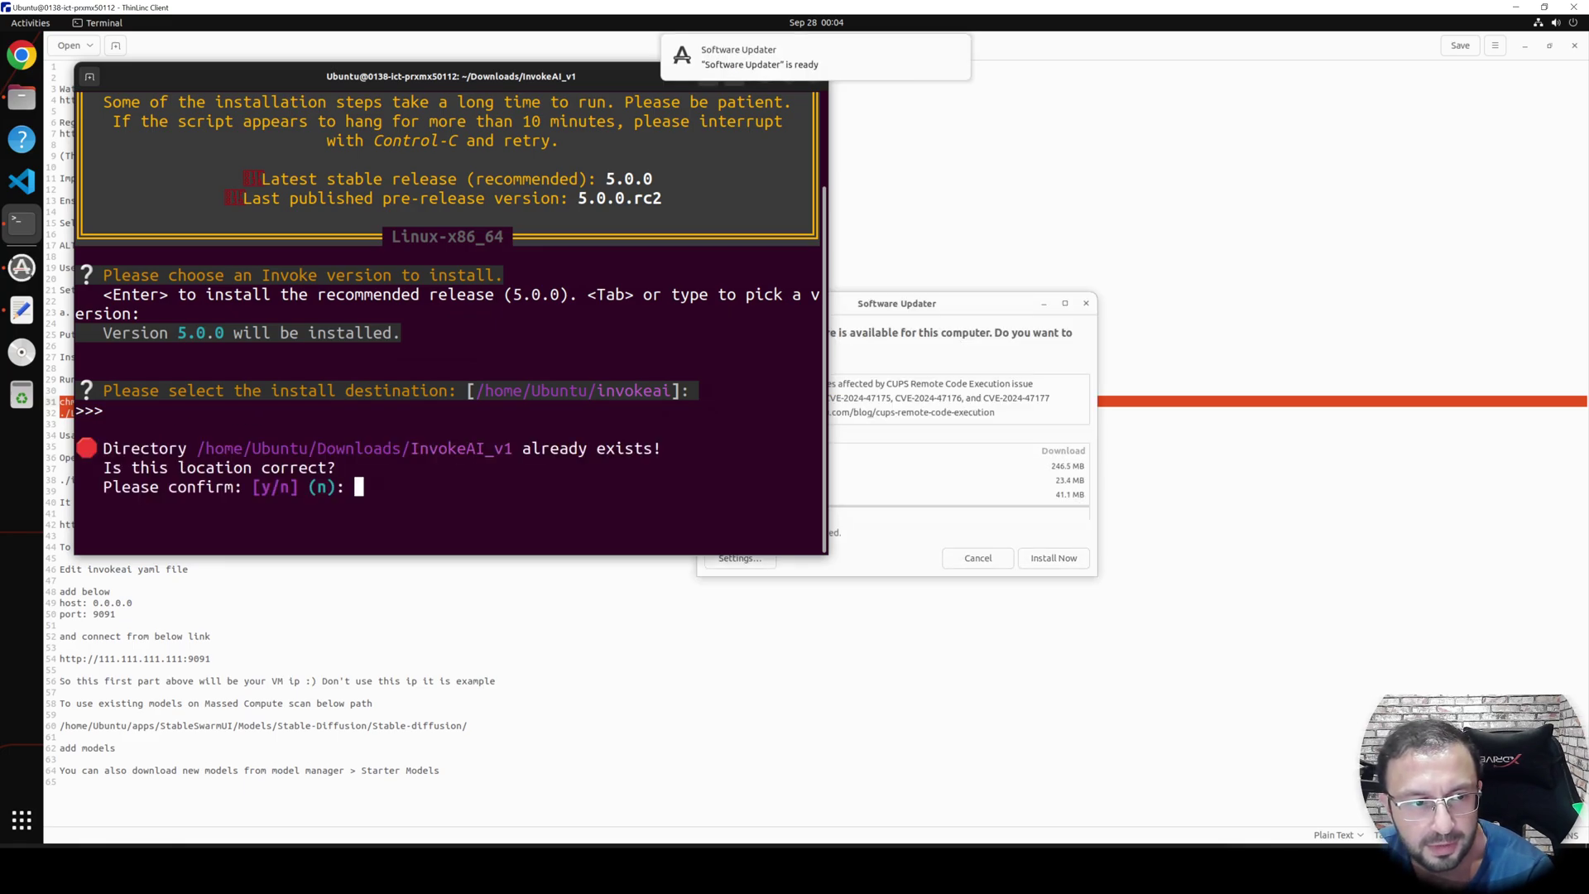
{"action": "type", "text": "y"}
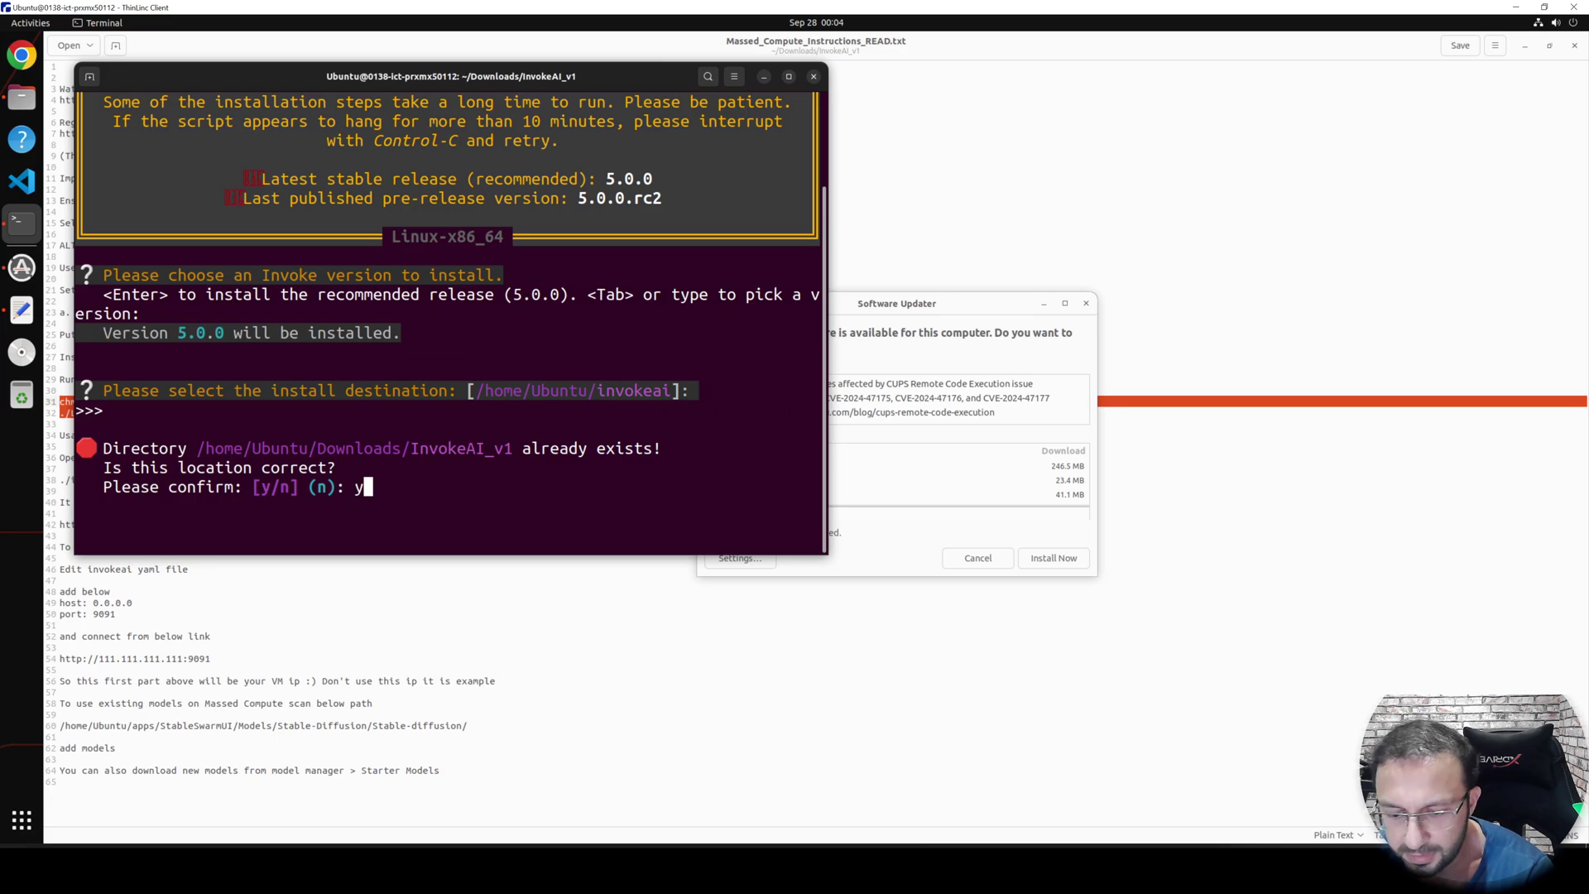
{"action": "key", "text": "Return"}
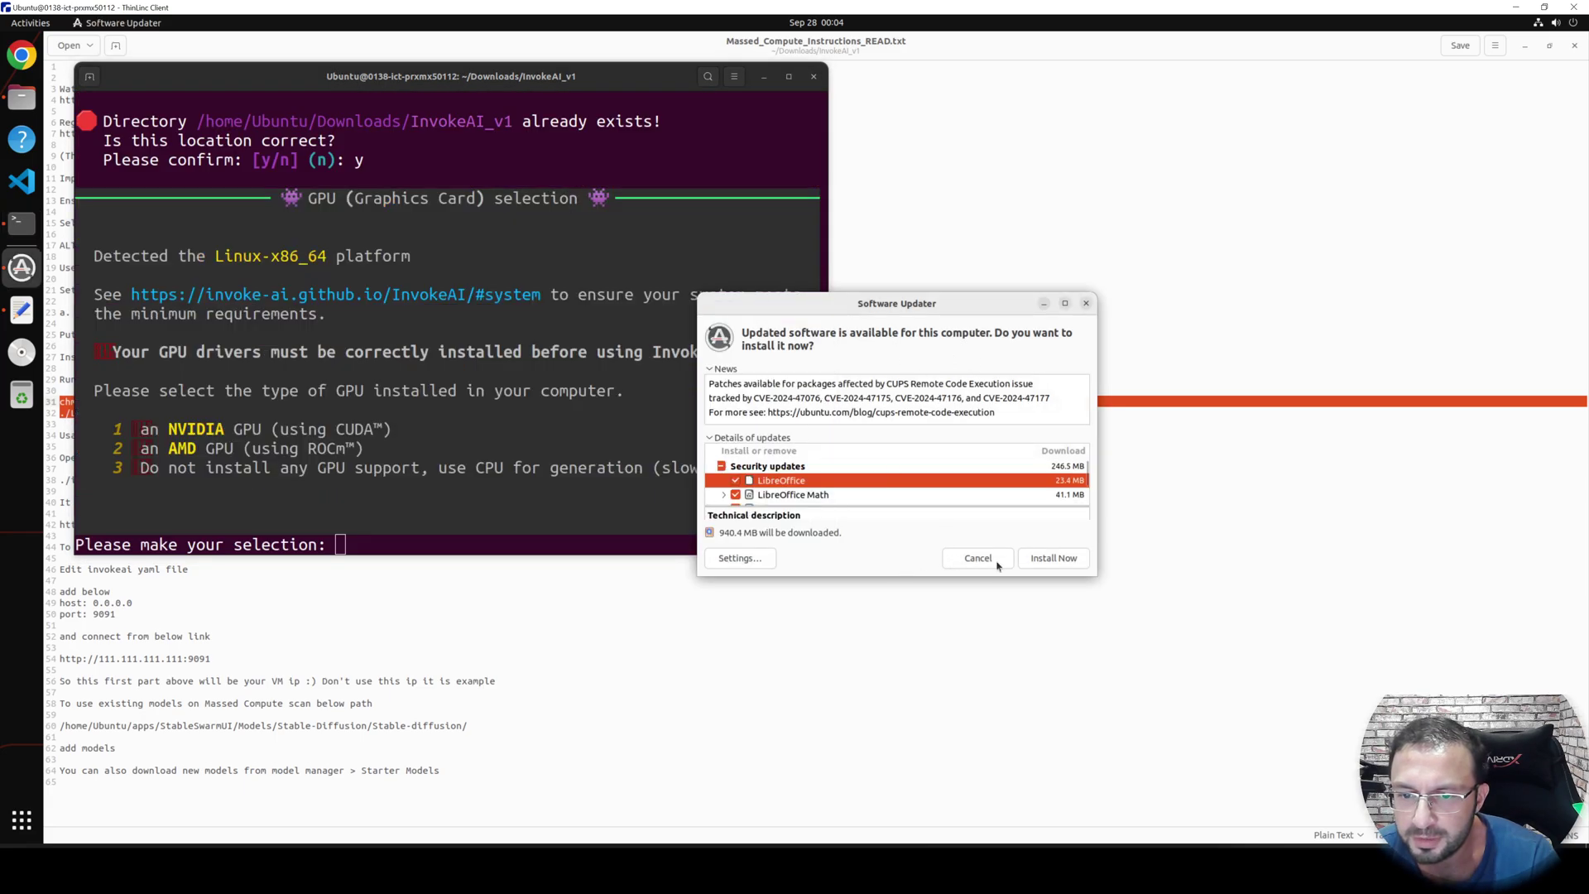
Dismiss the Software Updater offer and select option 1, the NVIDIA GPU using CUDA, in the InvokeAI installer
{"action": "left_click", "coordinate": [979, 557]}
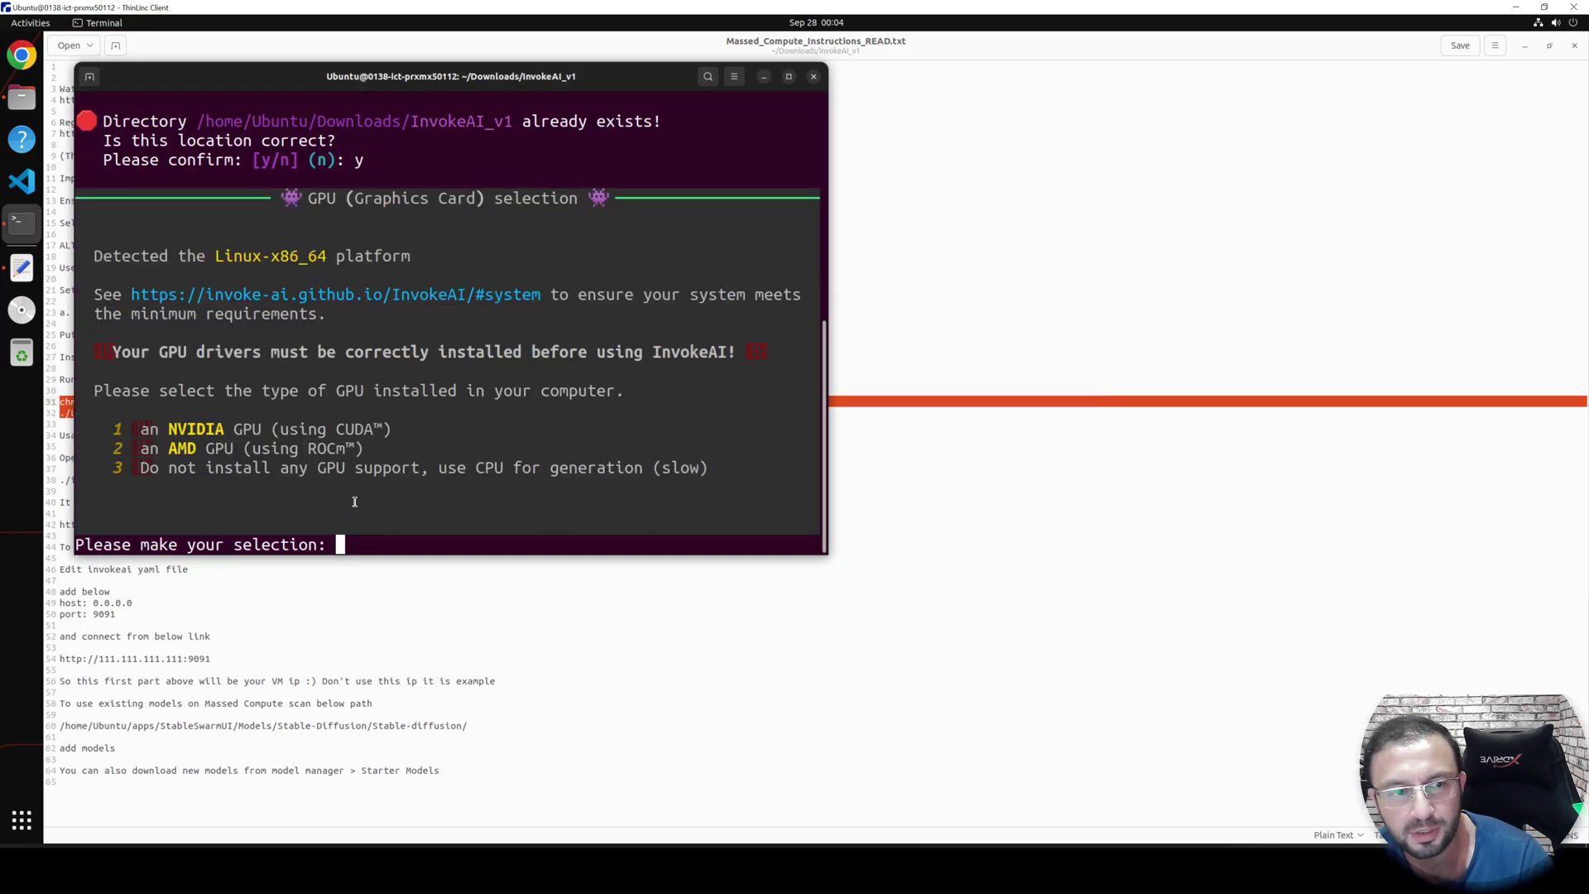
{"action": "type", "text": "1"}
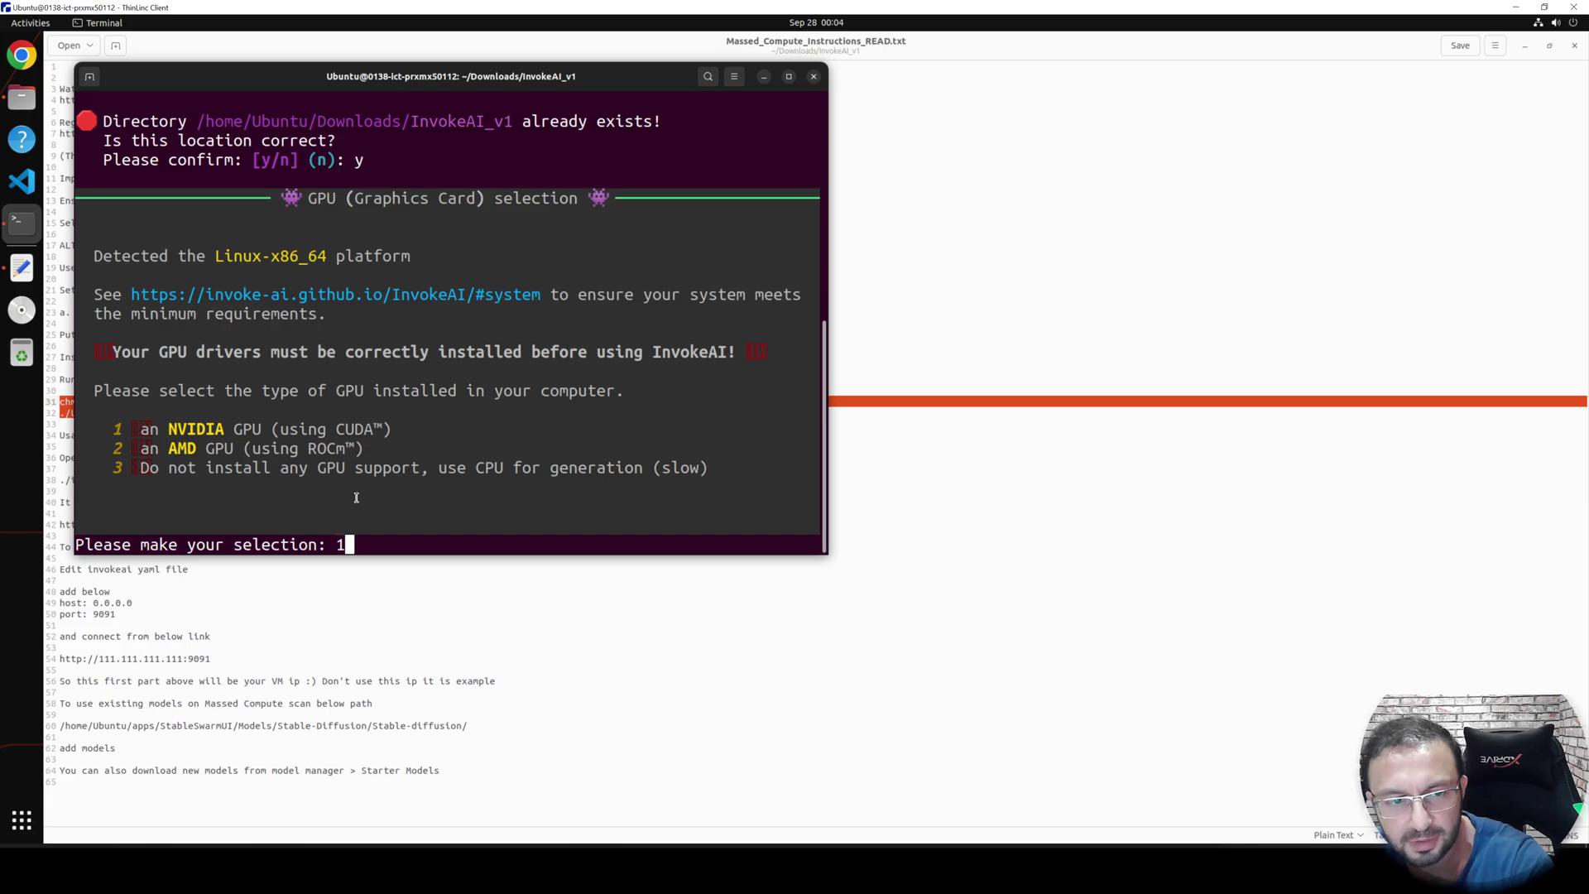
{"action": "key", "text": "Return"}
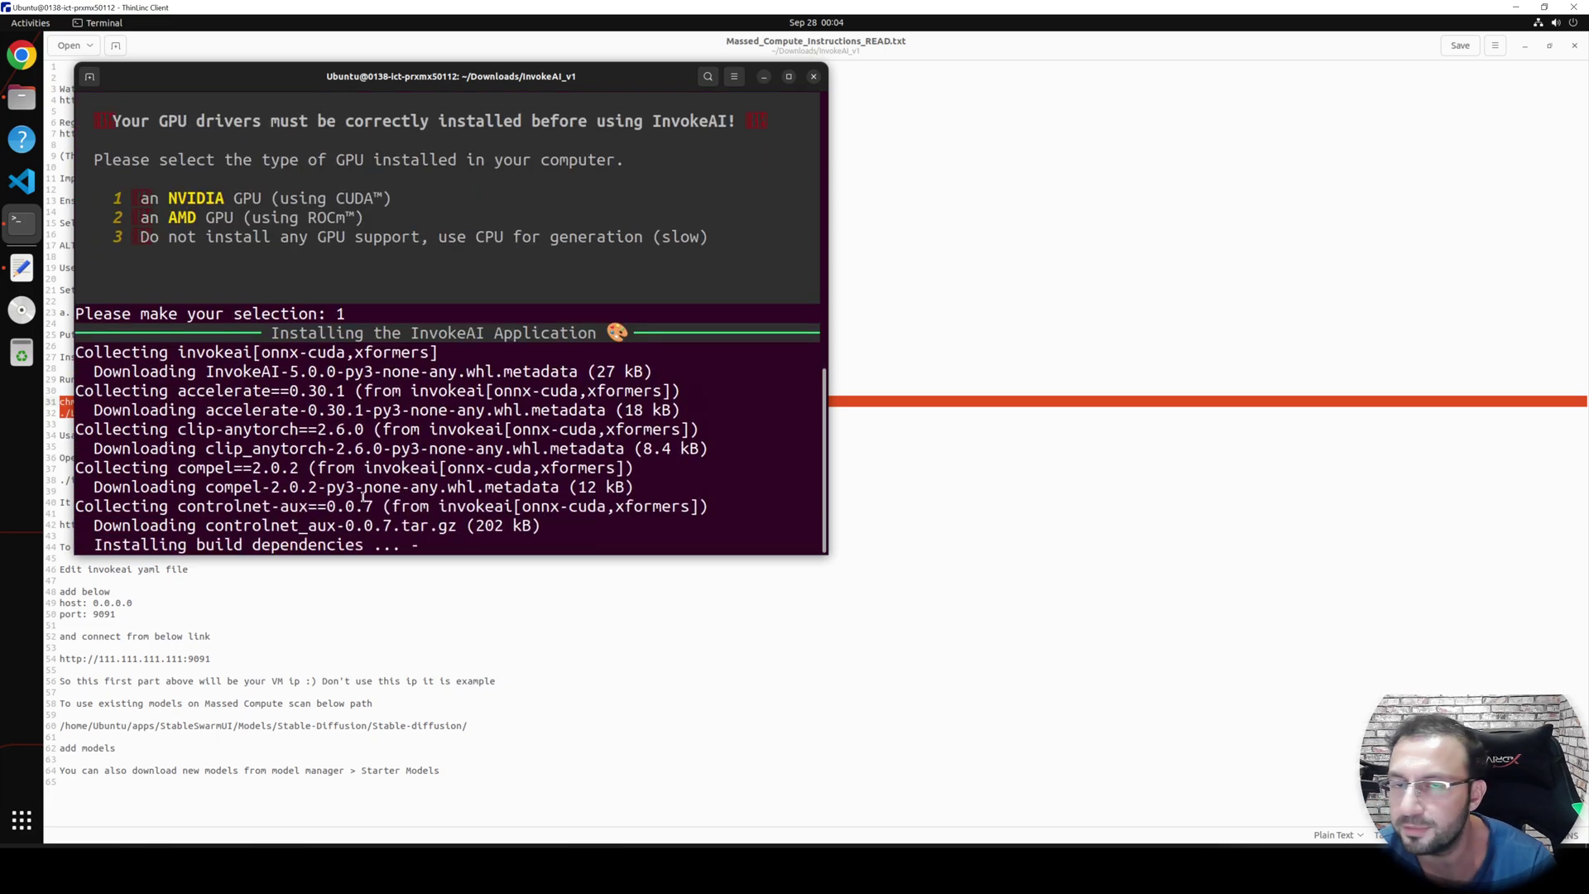
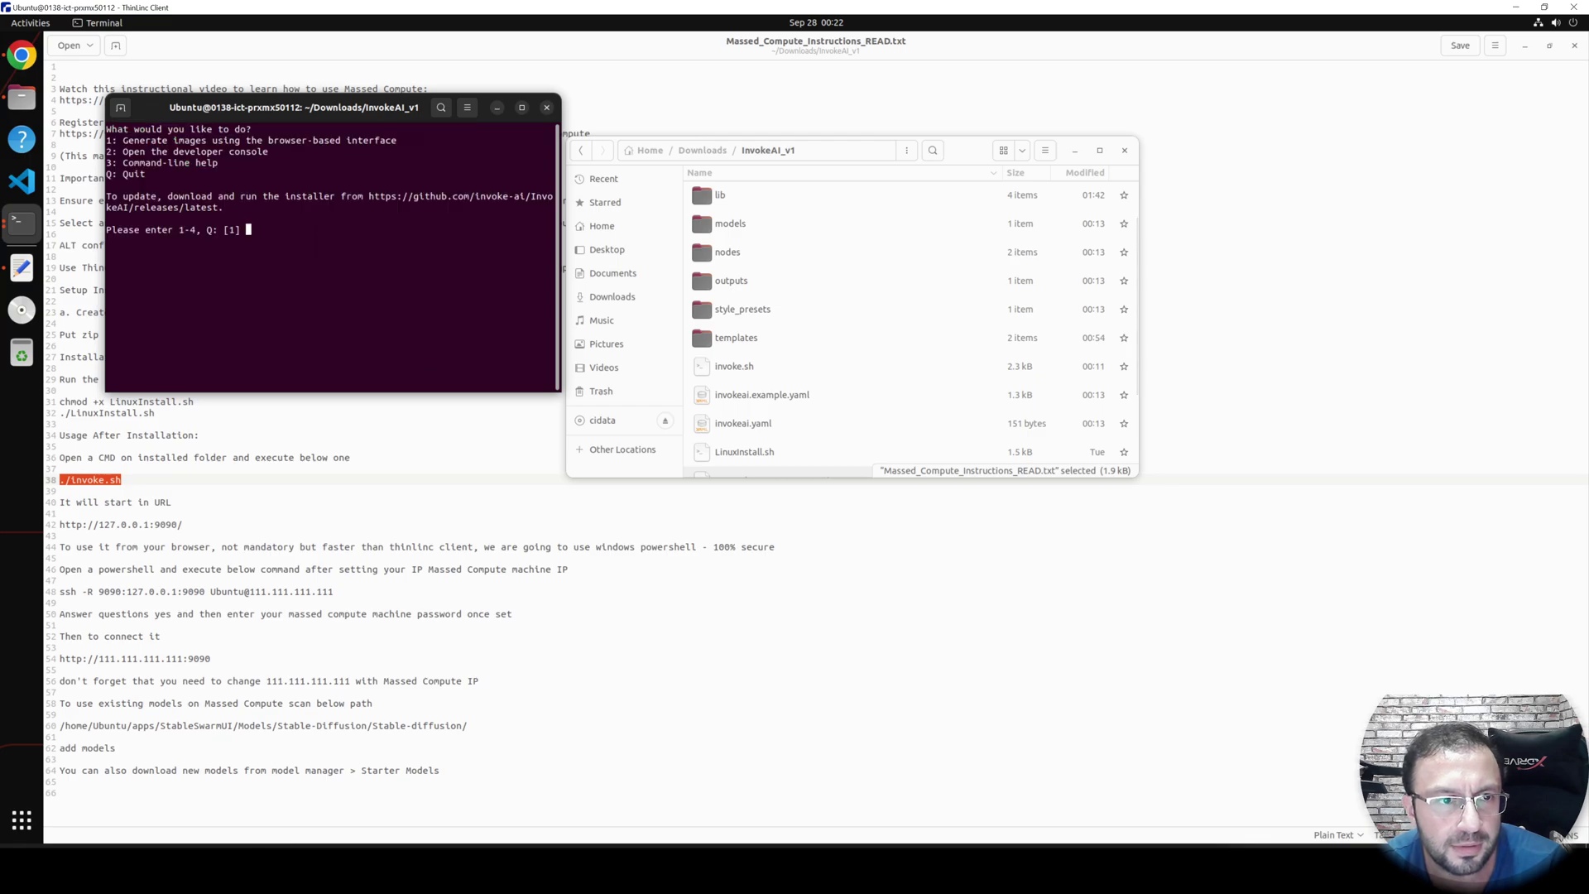
Start InvokeAI with option 1, the browser-based interface, and open the terminal window's options
{"action": "type", "text": "1"}
{"action": "key", "text": "Return"}
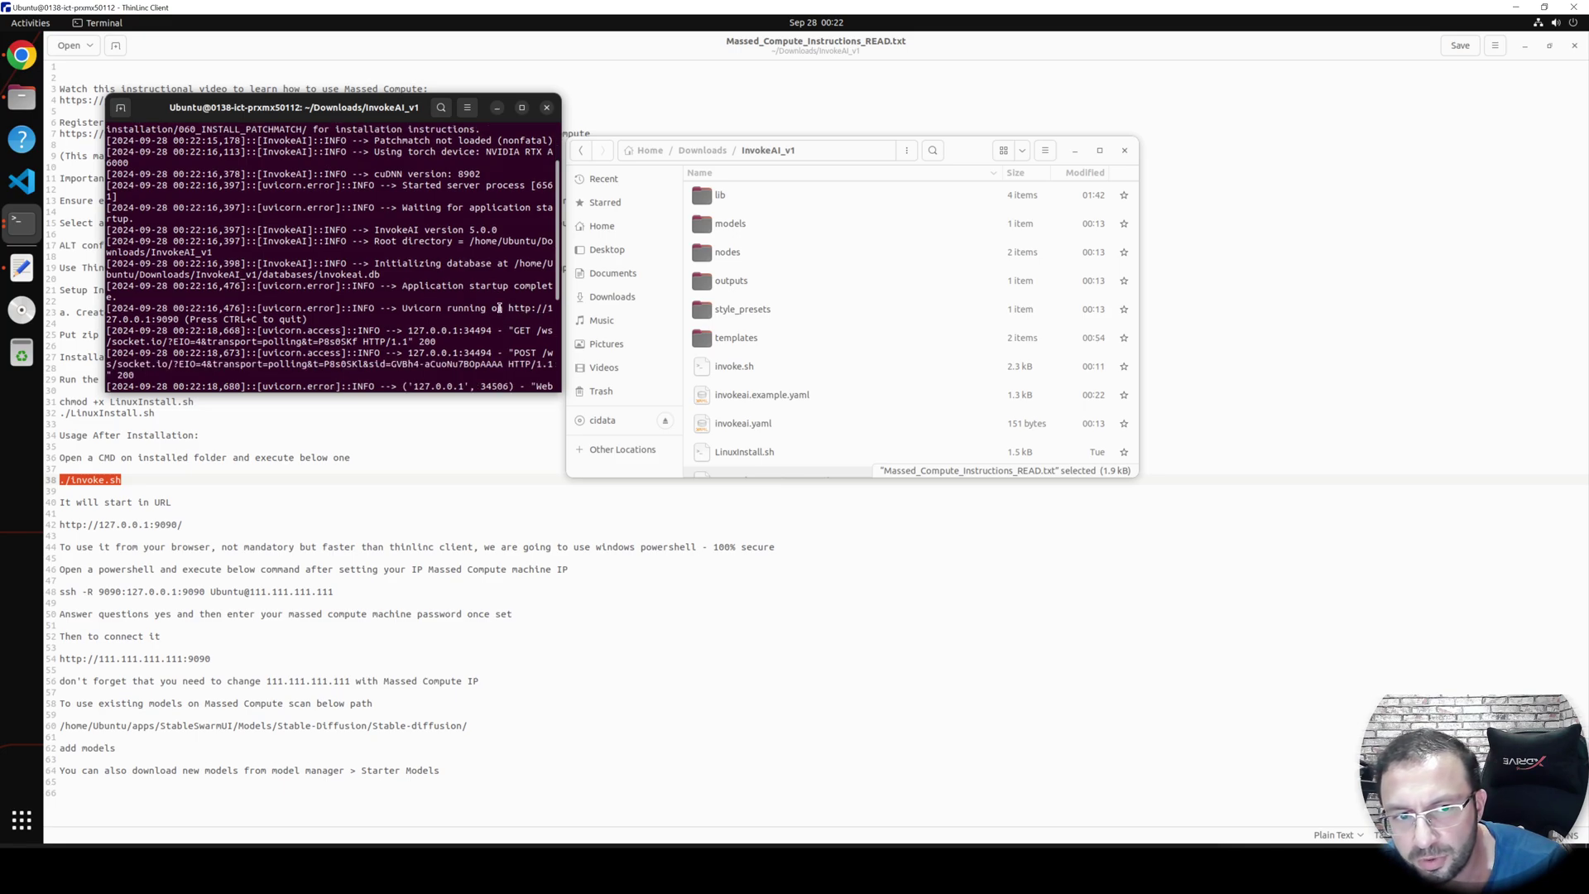
{"action": "left_click", "coordinate": [468, 109]}
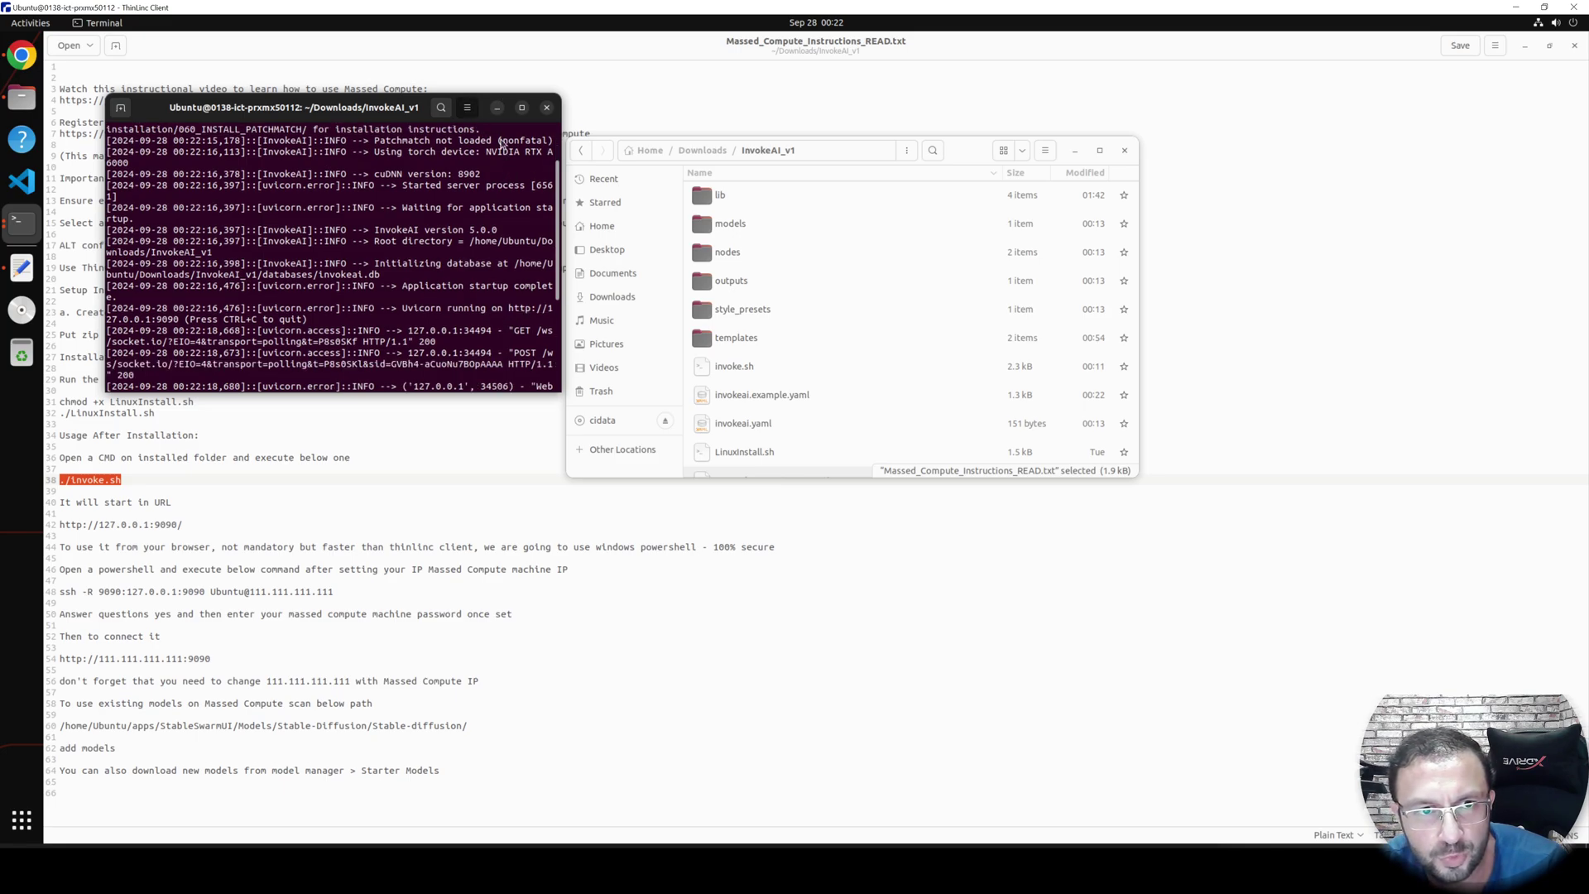
{"action": "left_click", "coordinate": [507, 155]}
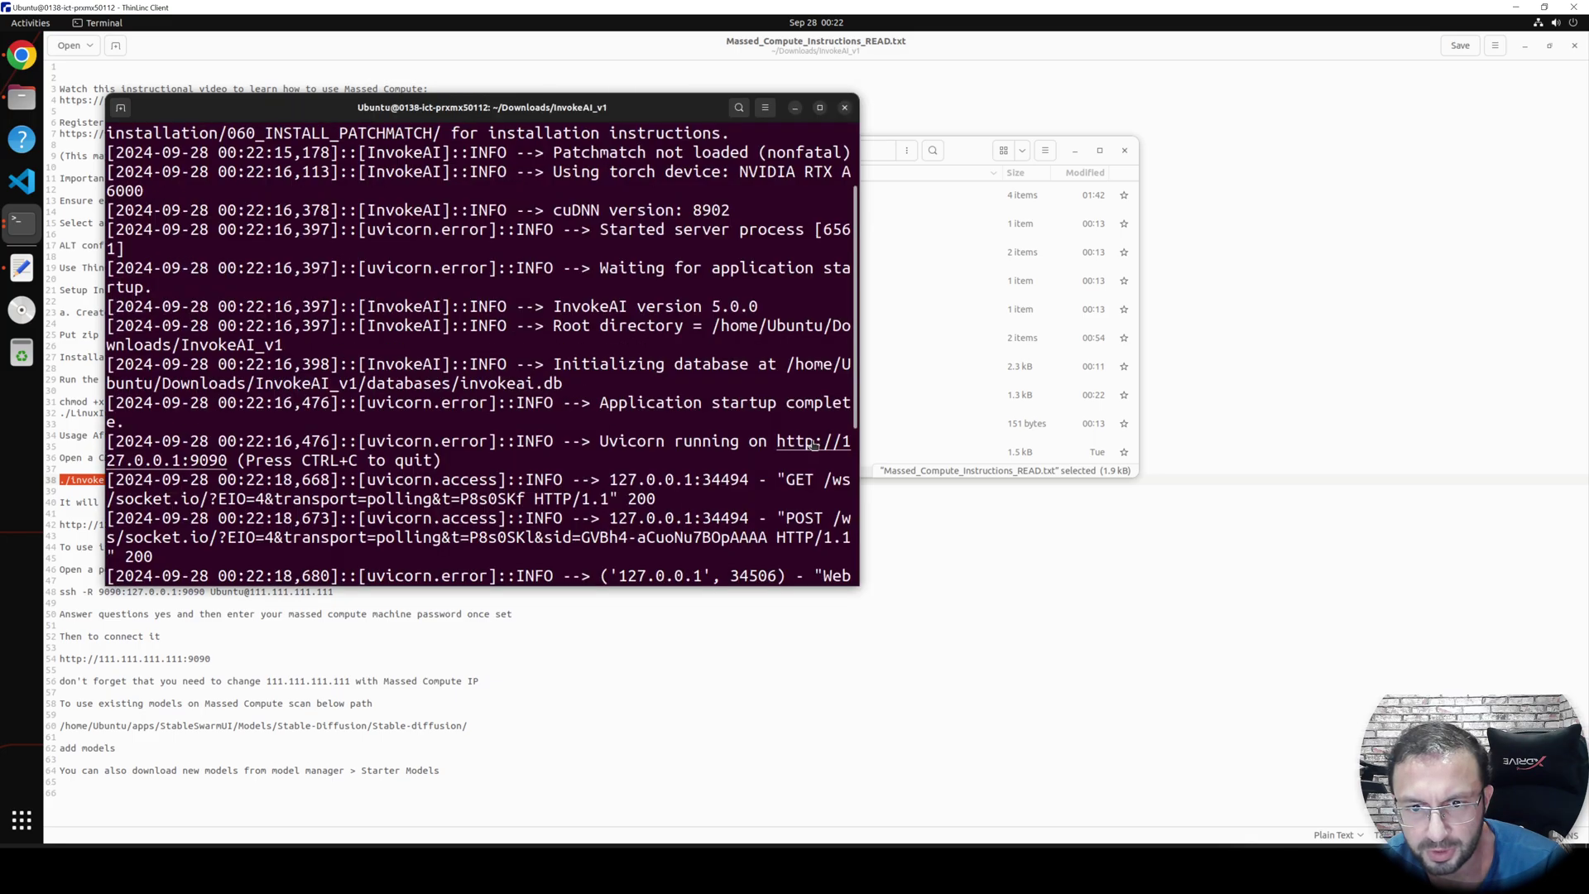
{"action": "right_click", "coordinate": [813, 446]}
{"action": "left_click", "coordinate": [834, 457]}
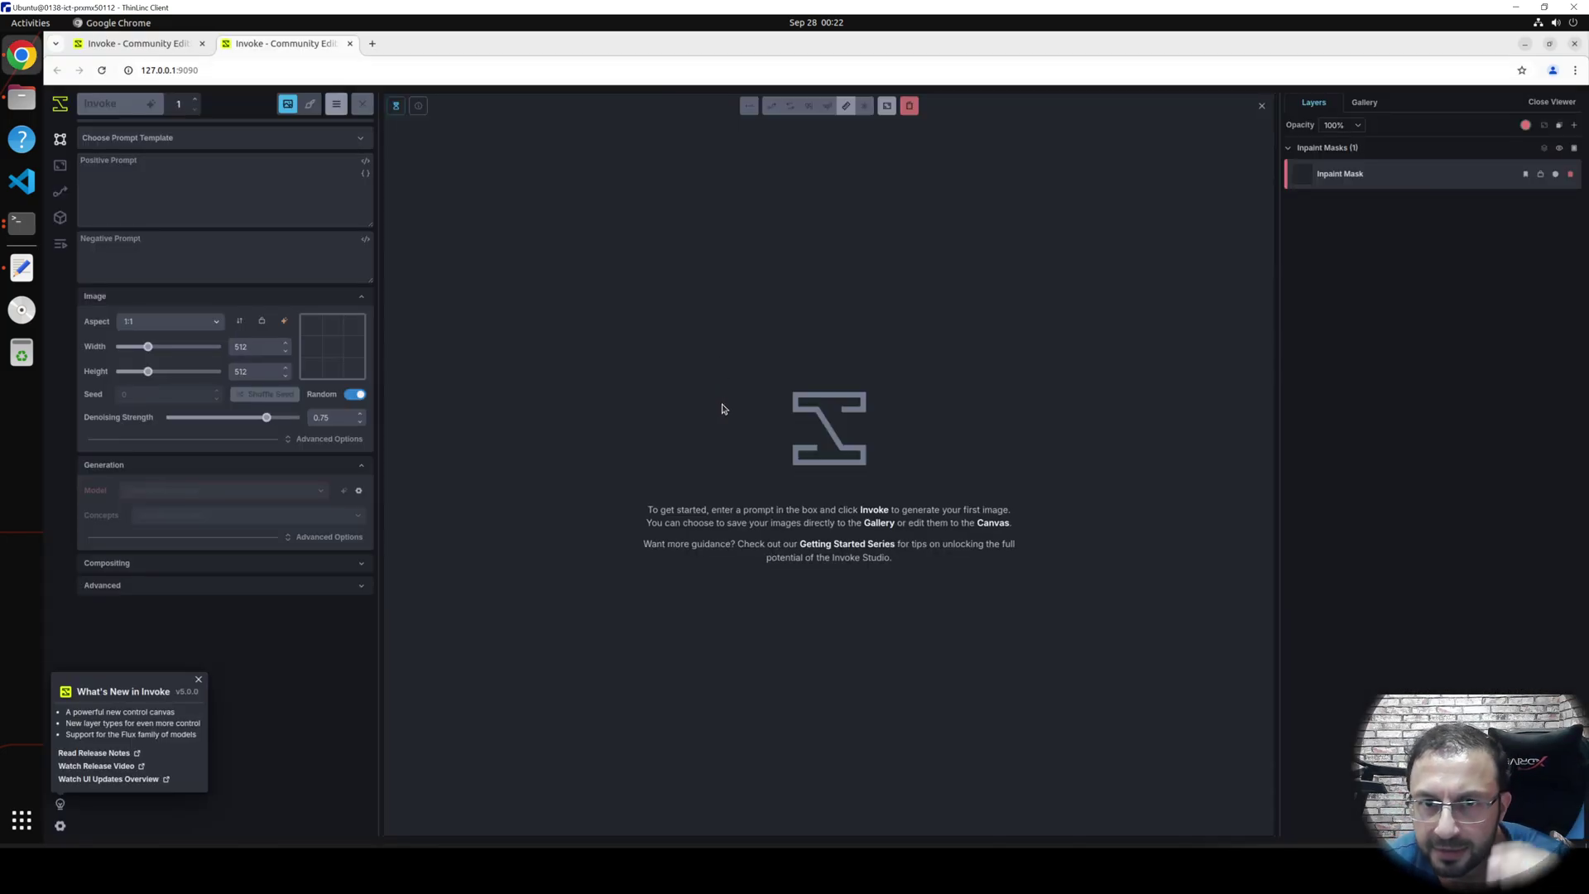
Copy the running instance's login IP from Massed Compute and replace 111.111.111.111 with it in the instructions file's ssh command
{"action": "left_click", "coordinate": [21, 267]}
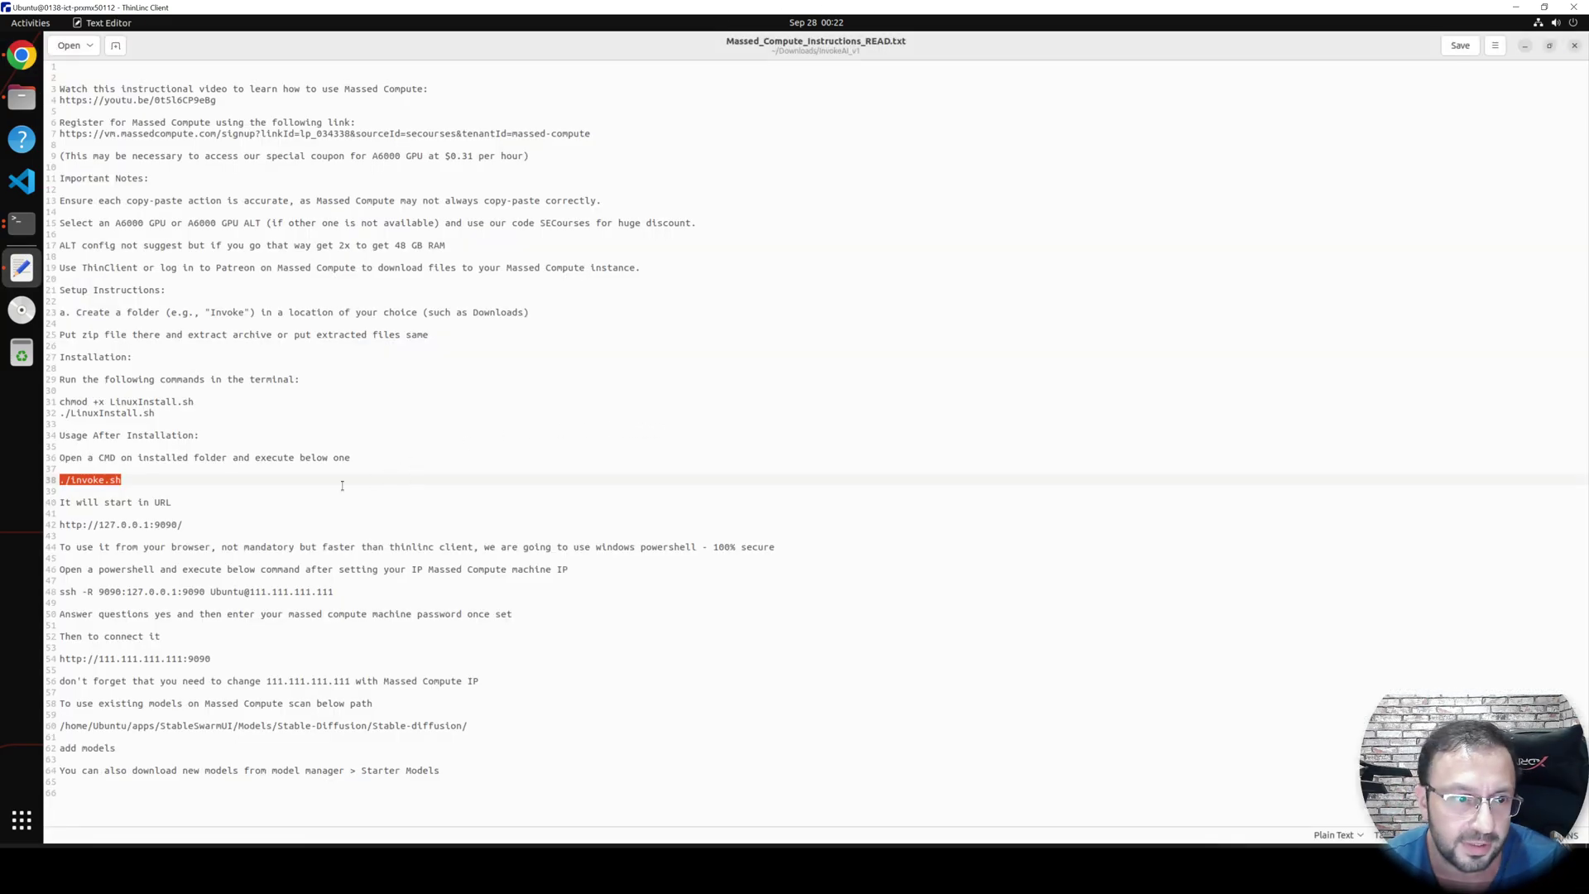
{"action": "left_click", "coordinate": [120, 526]}
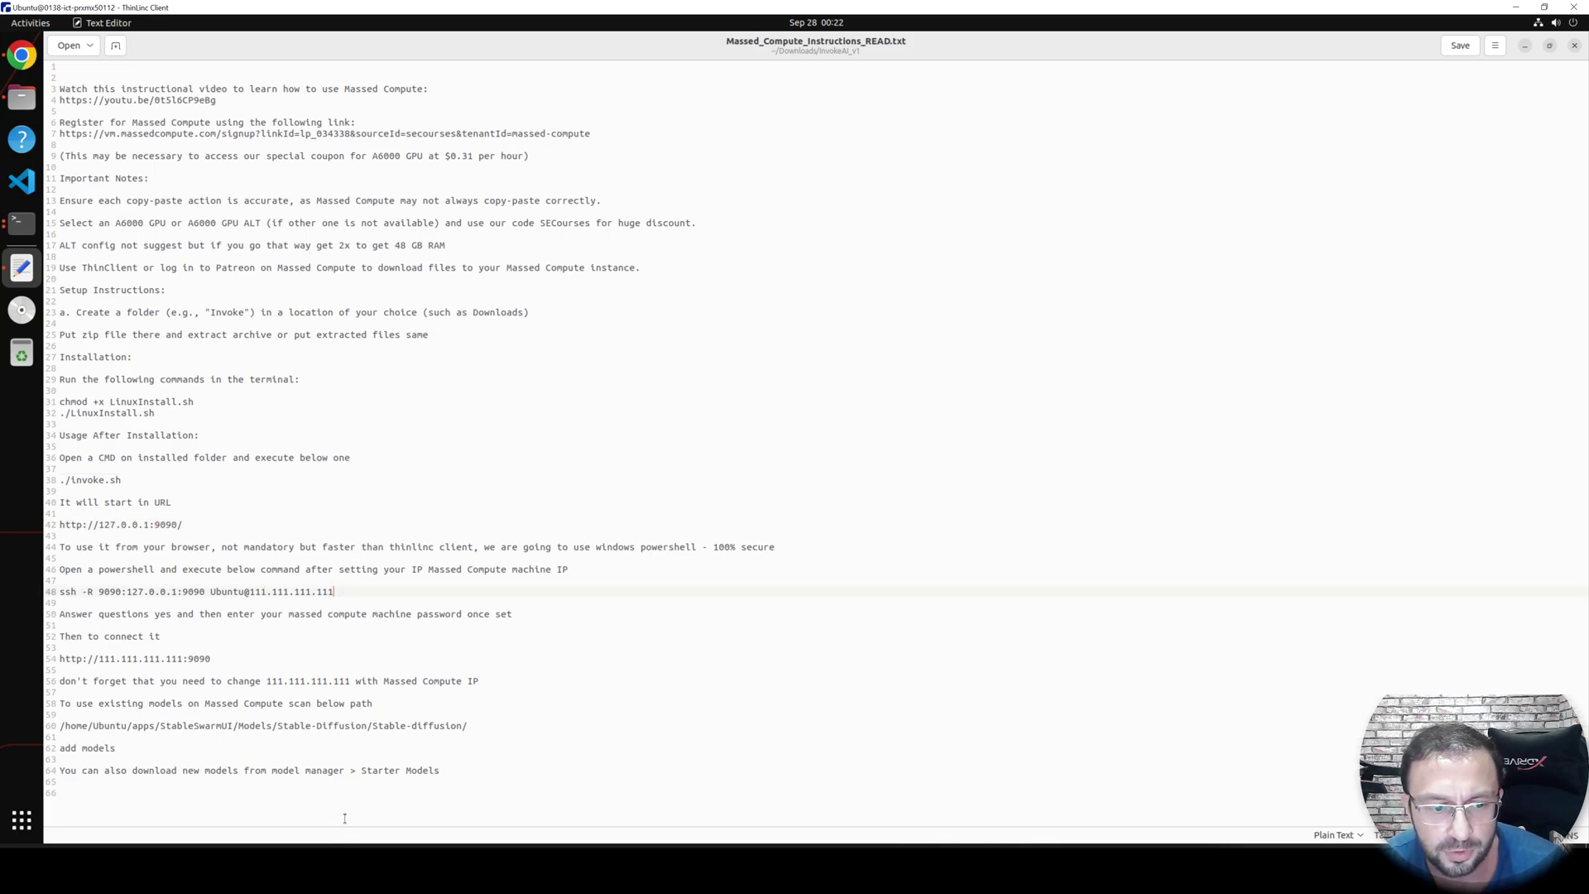
{"action": "left_click", "coordinate": [537, 865]}
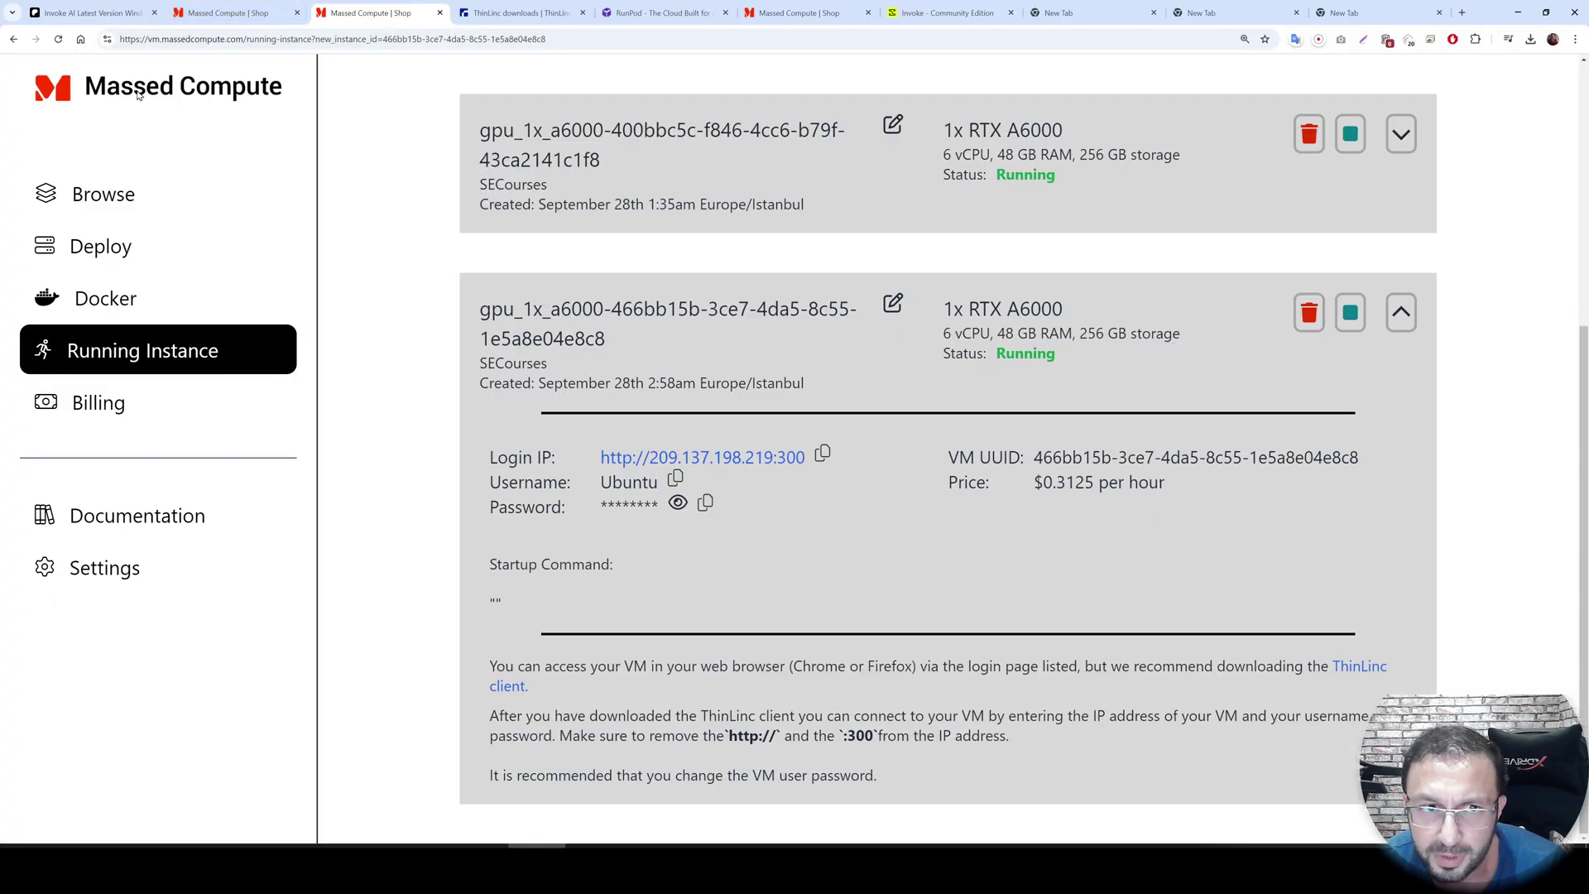
{"action": "left_click", "coordinate": [821, 458]}
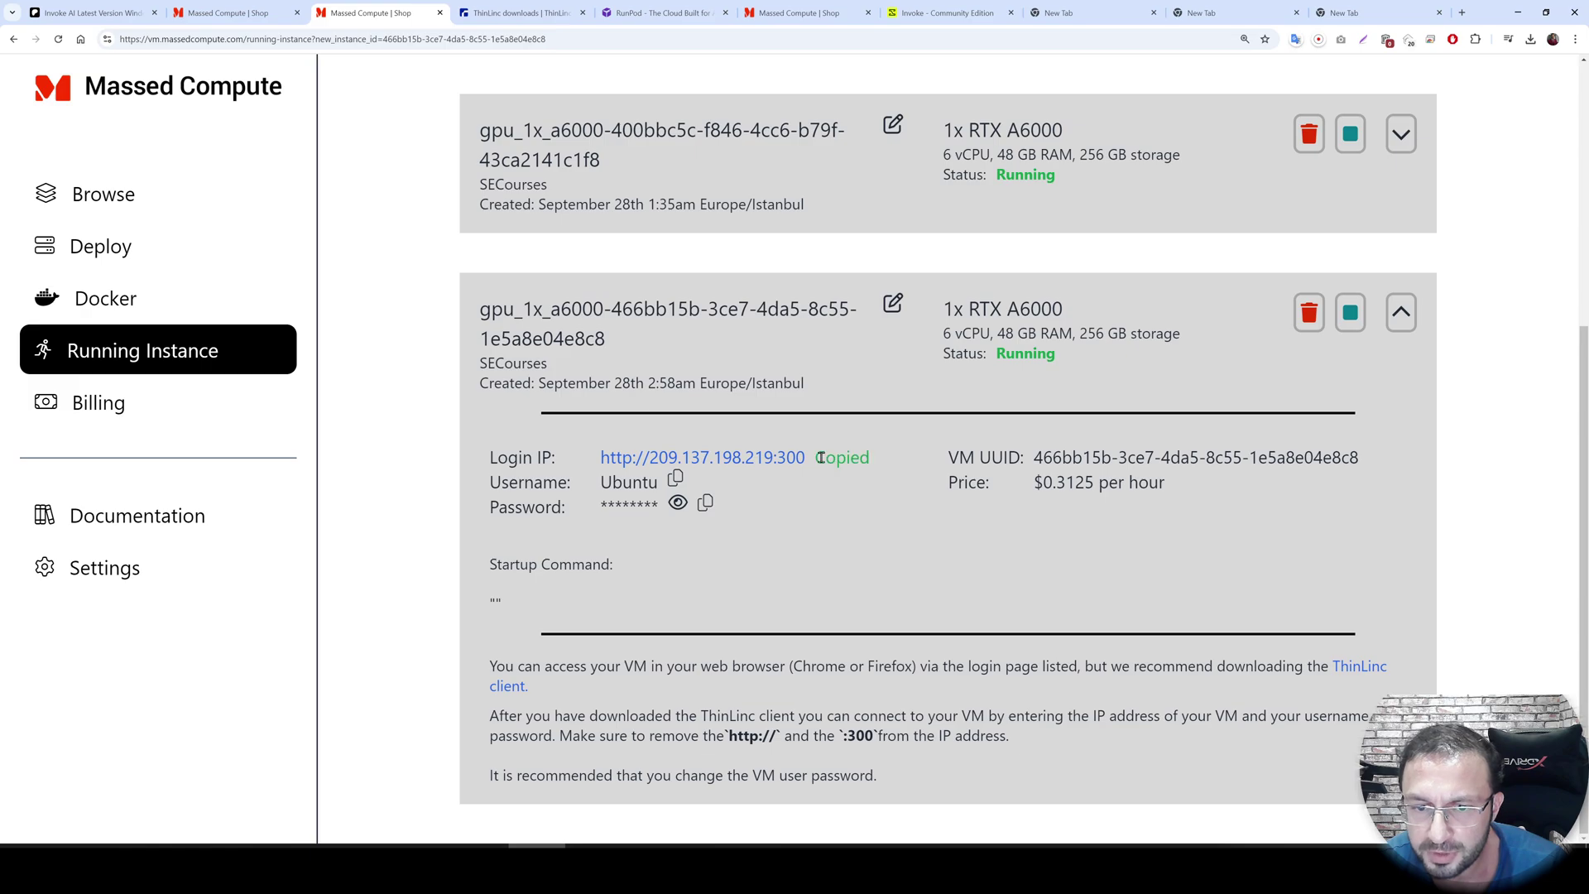
{"action": "left_click", "coordinate": [1326, 865]}
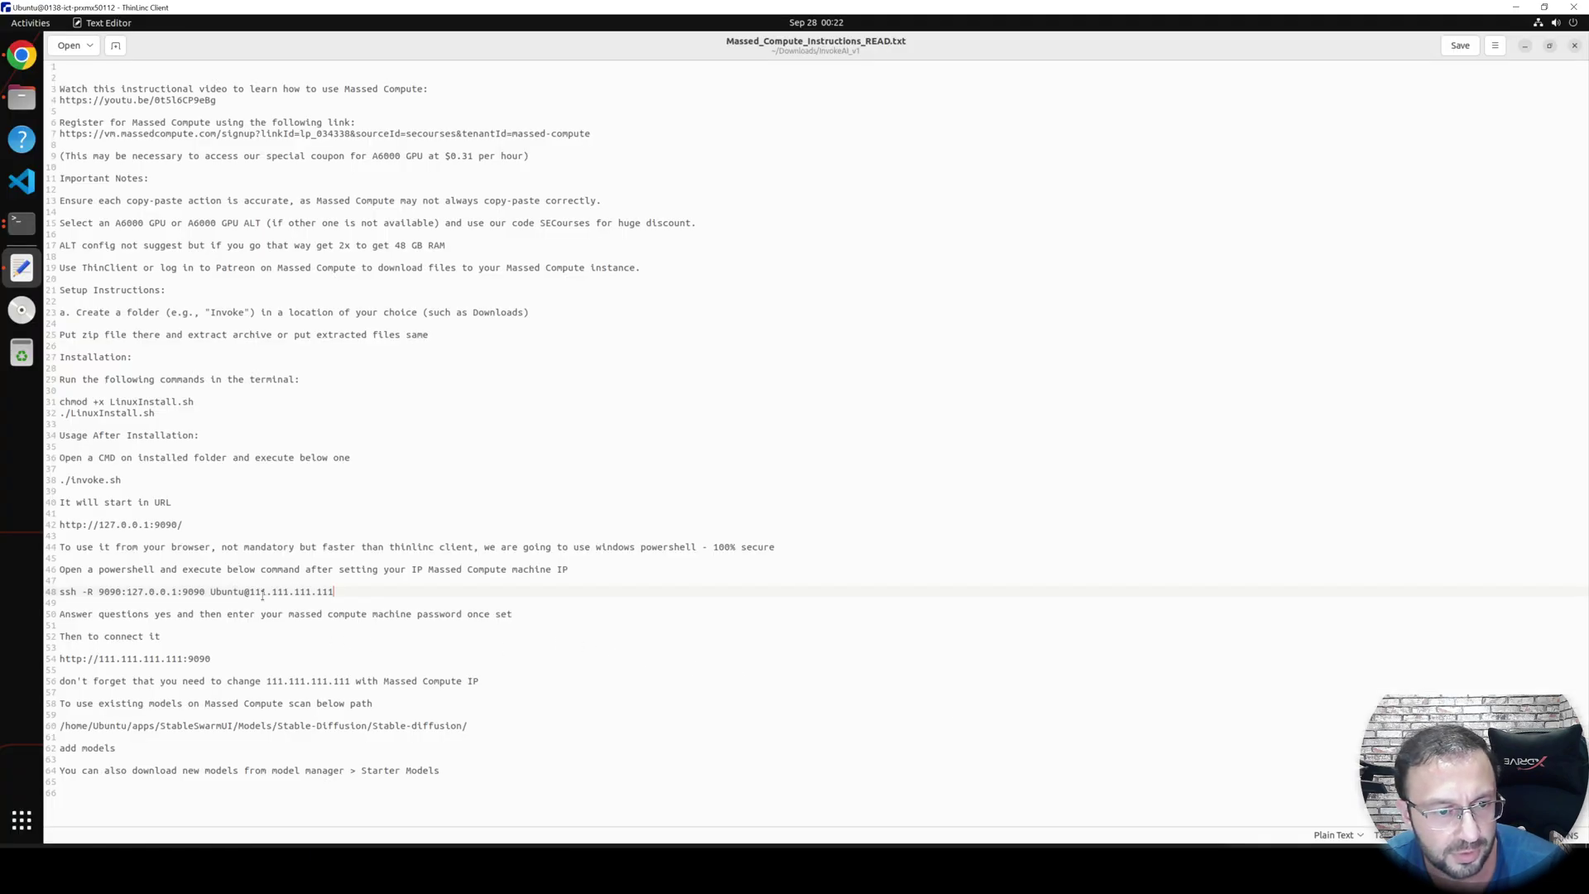
{"action": "left_click_drag", "start_coordinate": [335, 591], "coordinate": [278, 591]}
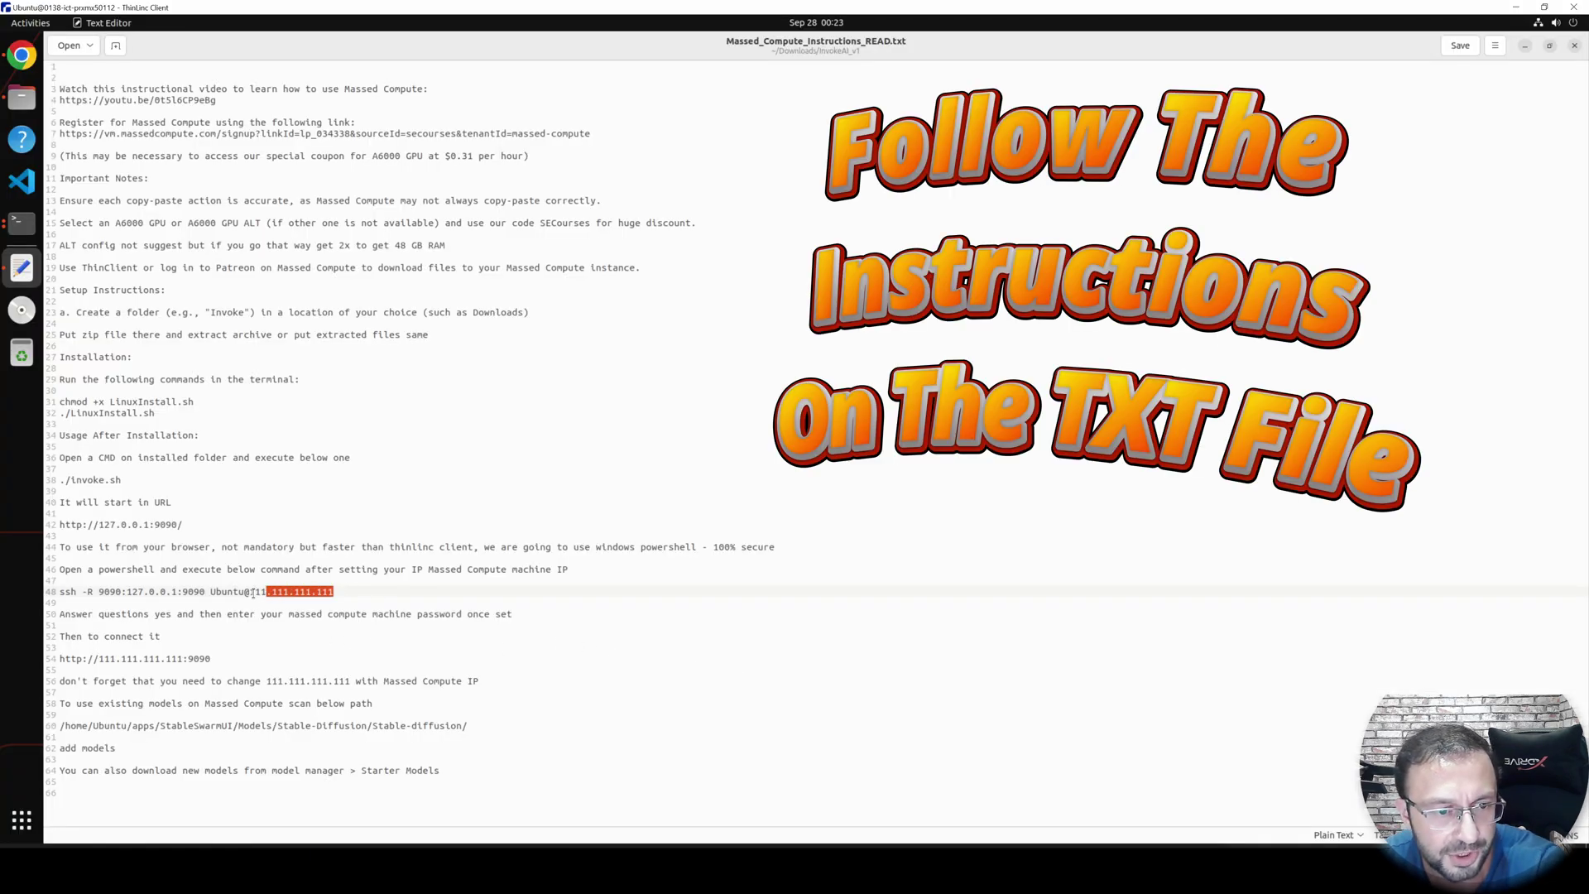
{"action": "key", "text": "BackSpace"}
{"action": "key", "text": "ctrl+v"}
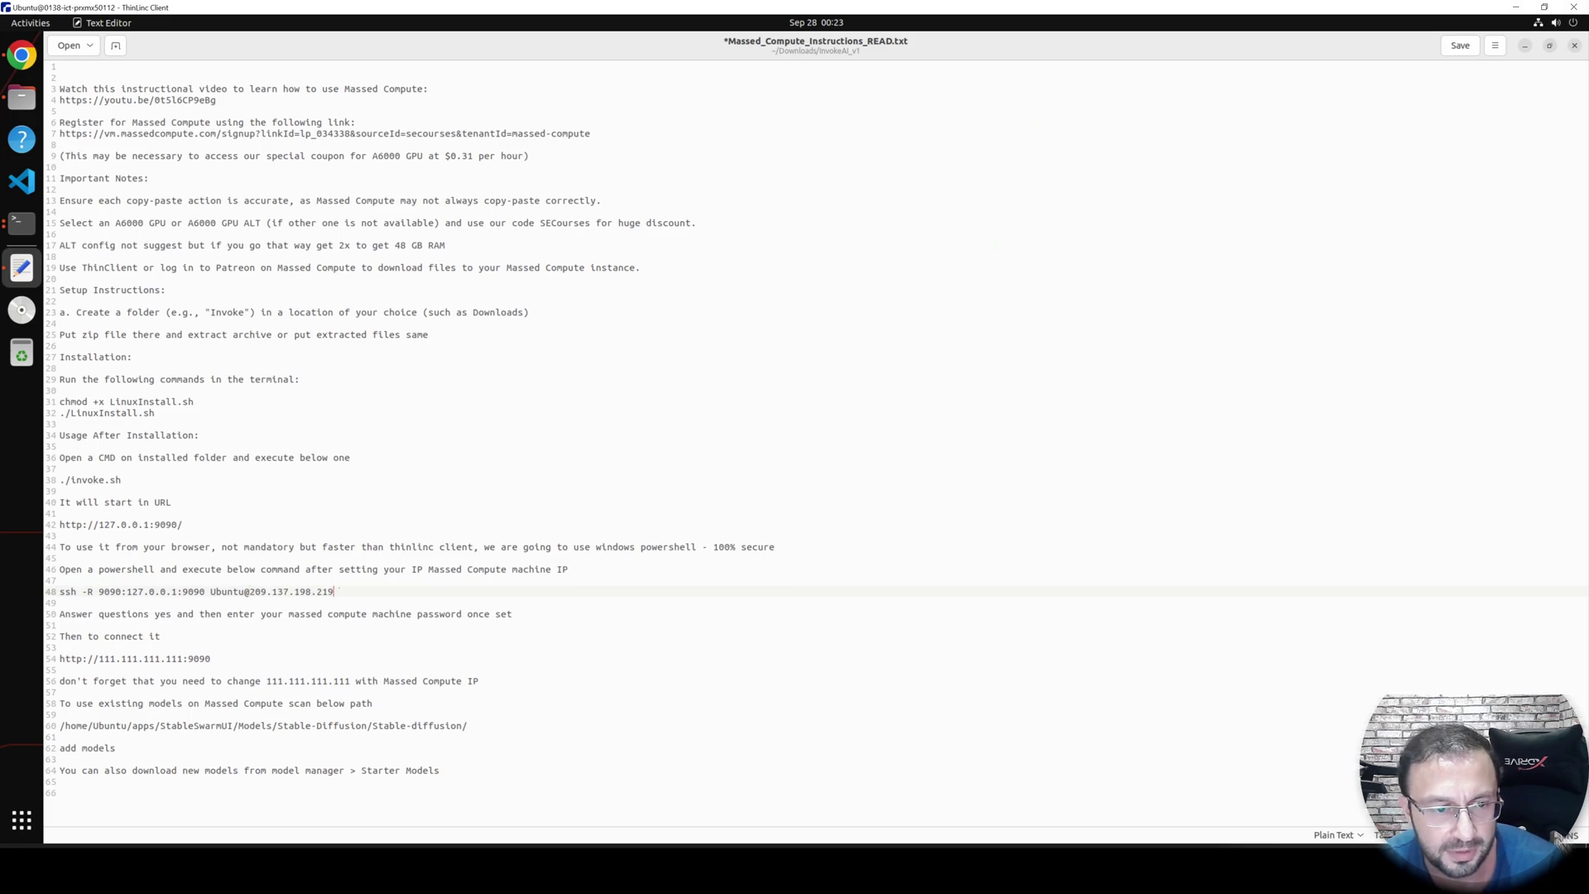
Copy the edited ssh -R 9090:127.0.0.1:9090 command from the instructions and run it in Windows PowerShell on the local computer
{"action": "left_click_drag", "start_coordinate": [344, 593], "coordinate": [51, 591]}
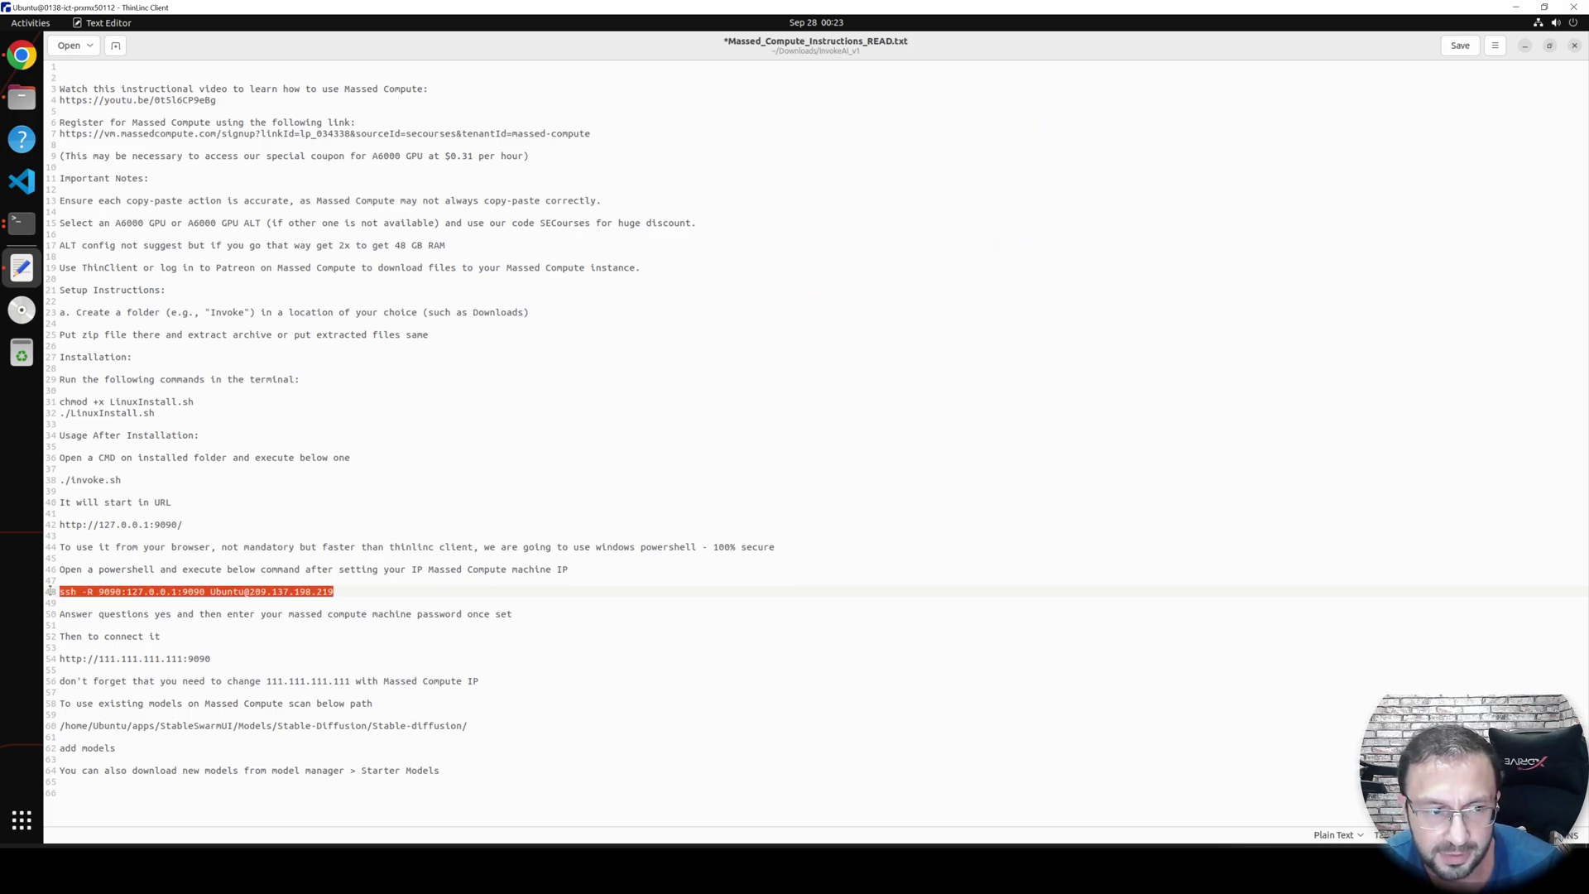
{"action": "right_click", "coordinate": [197, 592]}
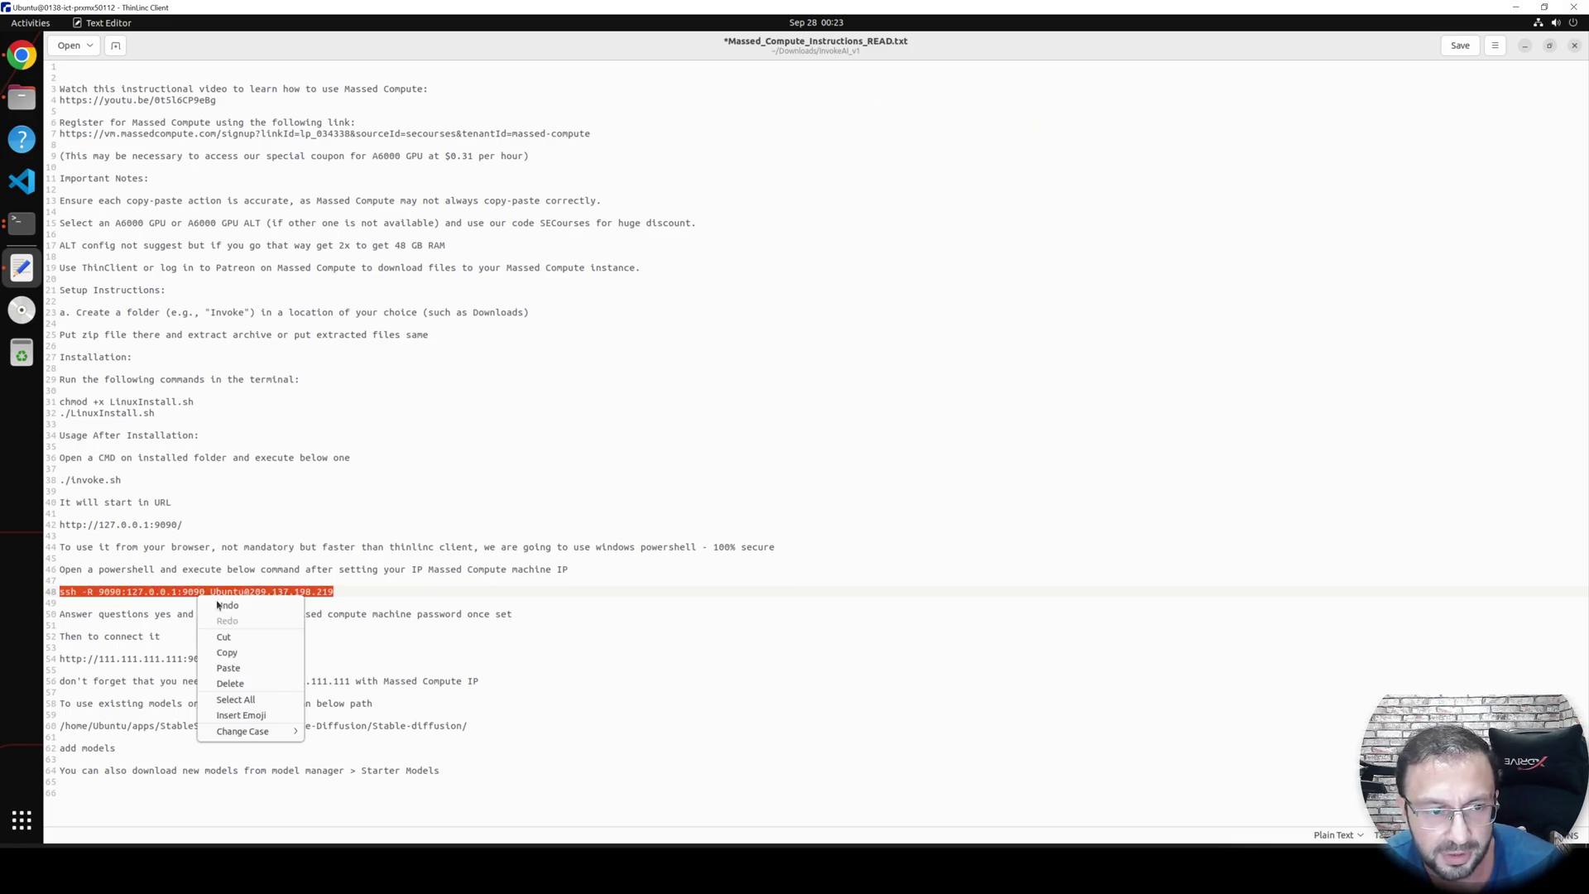
{"action": "left_click", "coordinate": [232, 653]}
{"action": "key", "text": "super"}
{"action": "type", "text": "powershell"}
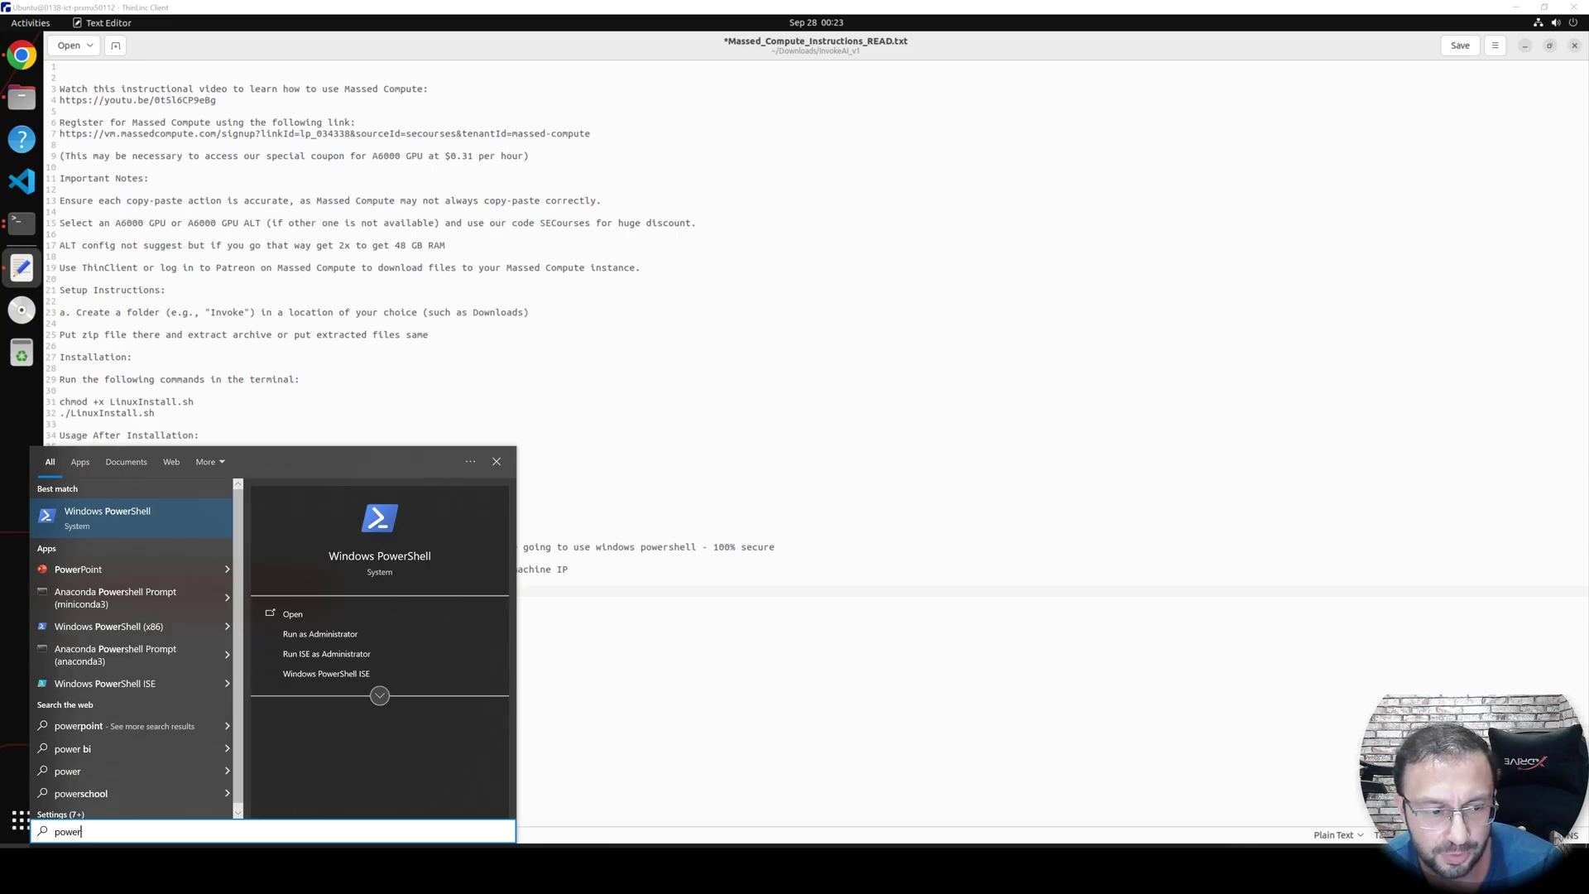
{"action": "key", "text": "Return"}
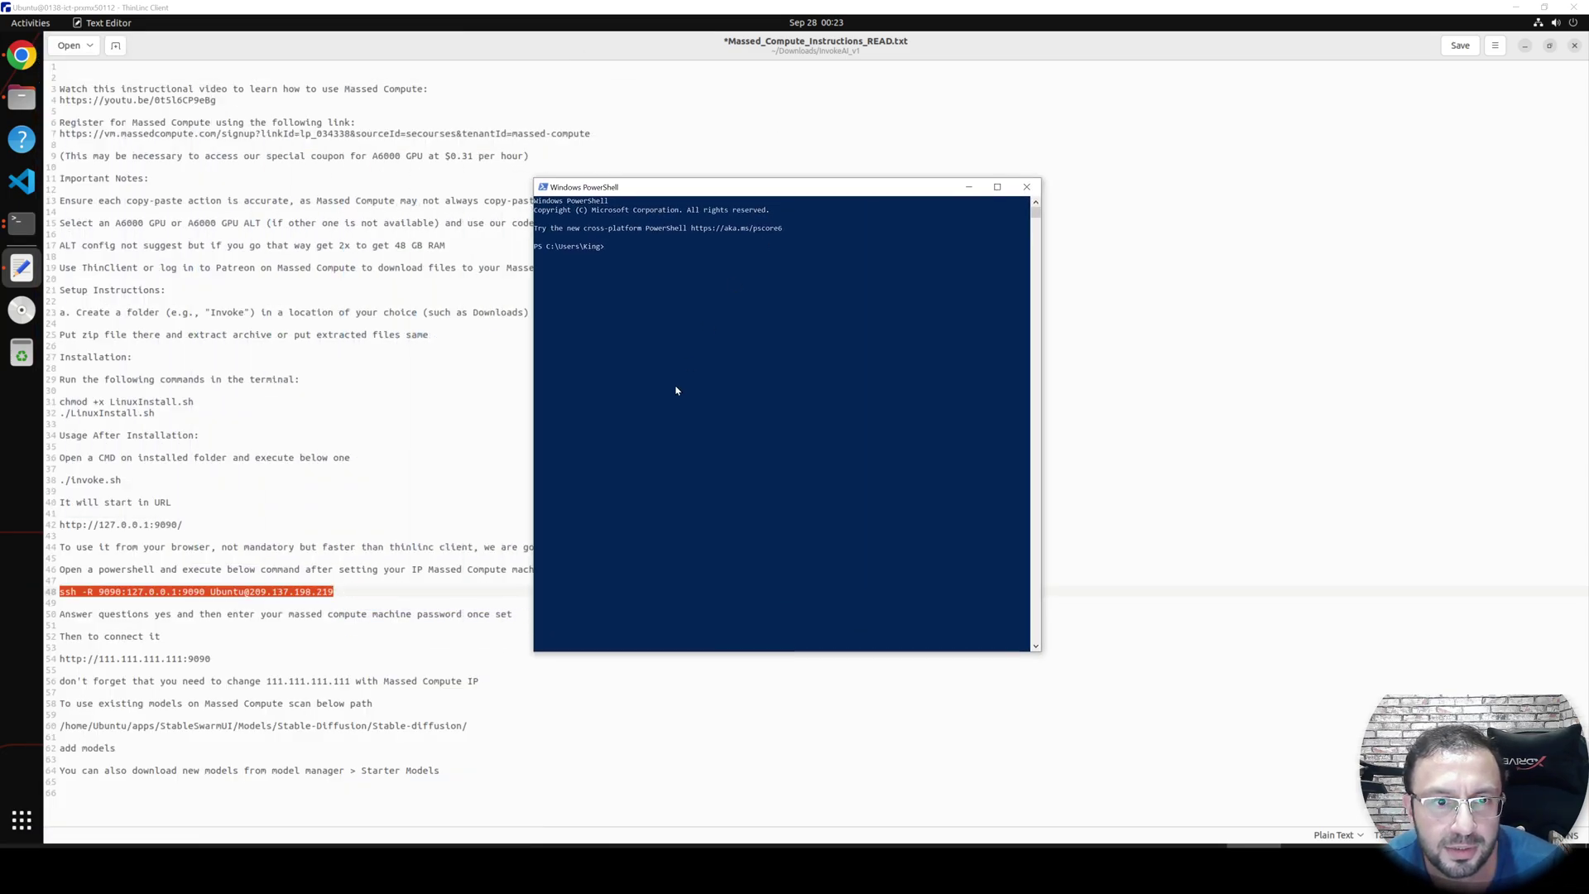
{"action": "key", "text": "ctrl+v"}
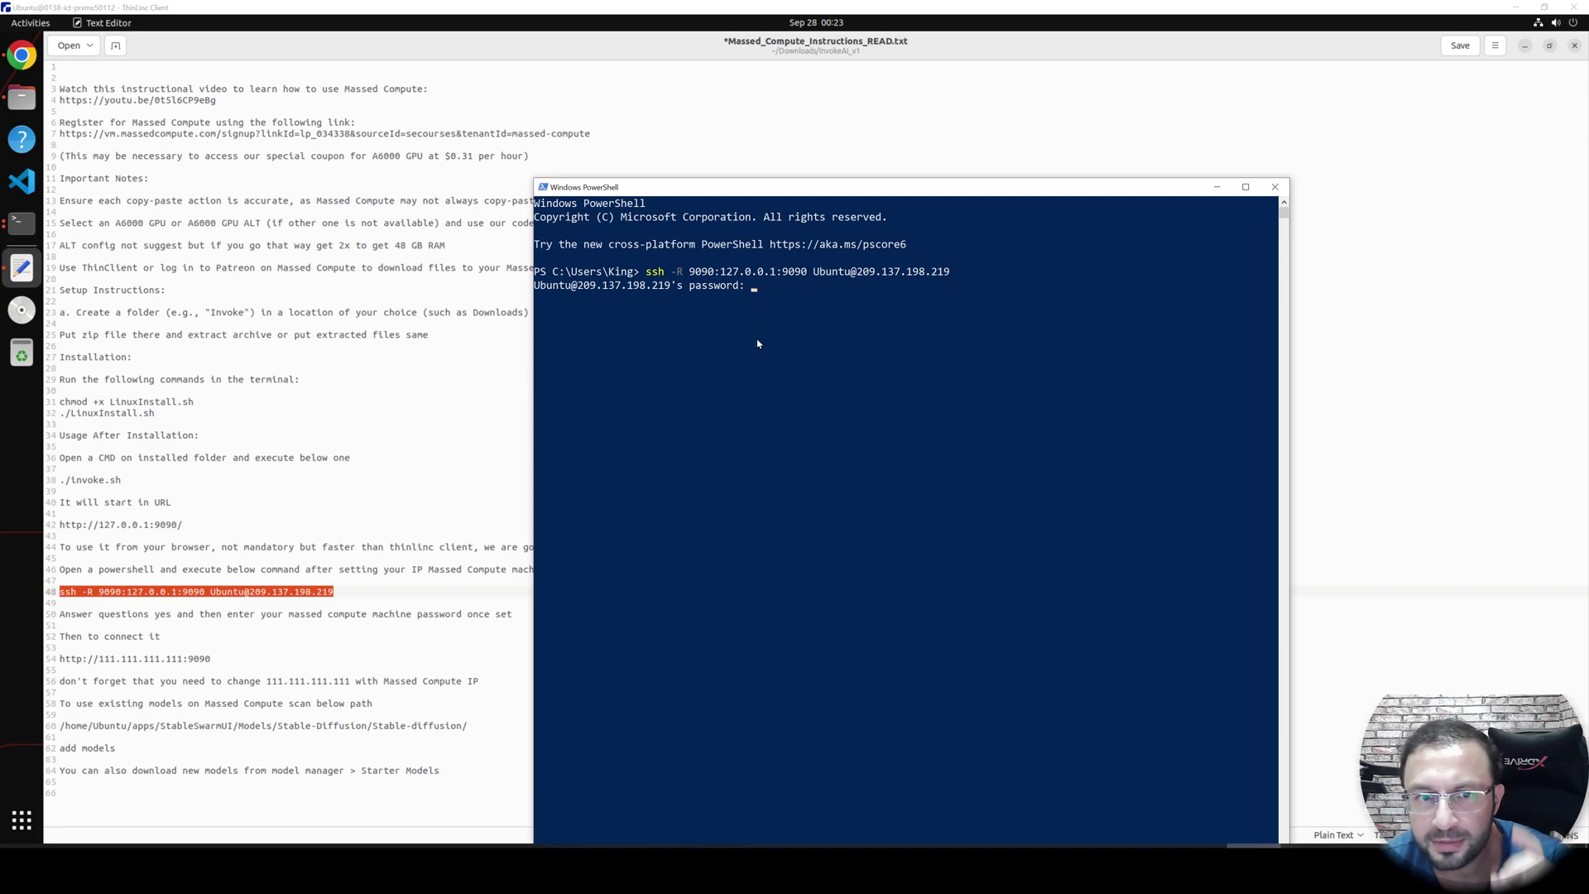
Copy the instance password from the Massed Compute page and enter it at the SSH password prompt in PowerShell
{"action": "key", "text": "alt+Tab"}
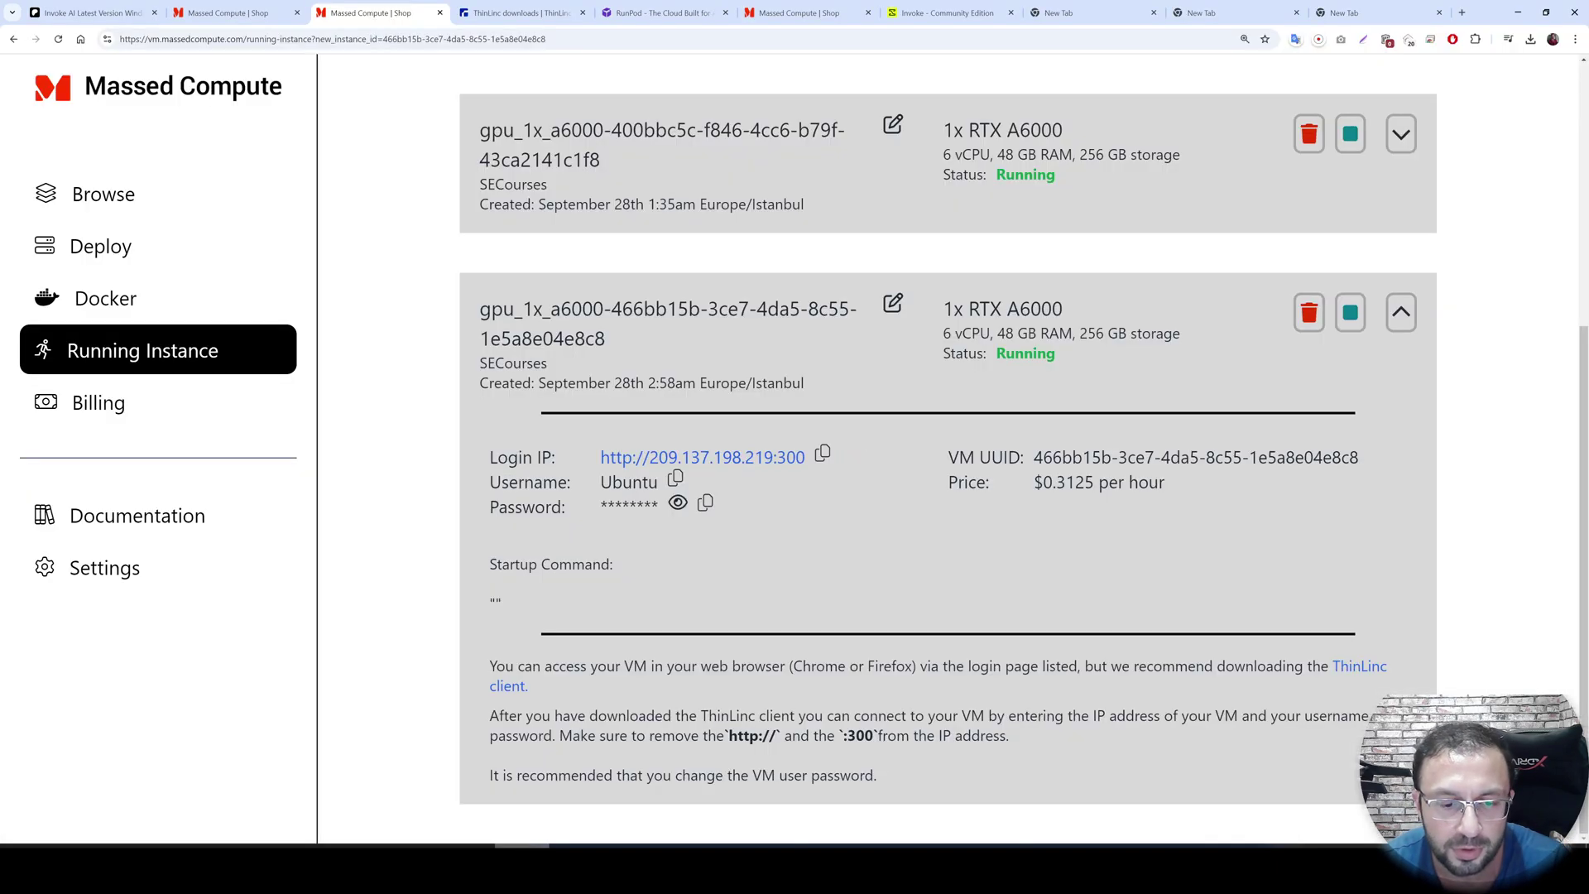
{"action": "left_click", "coordinate": [706, 505]}
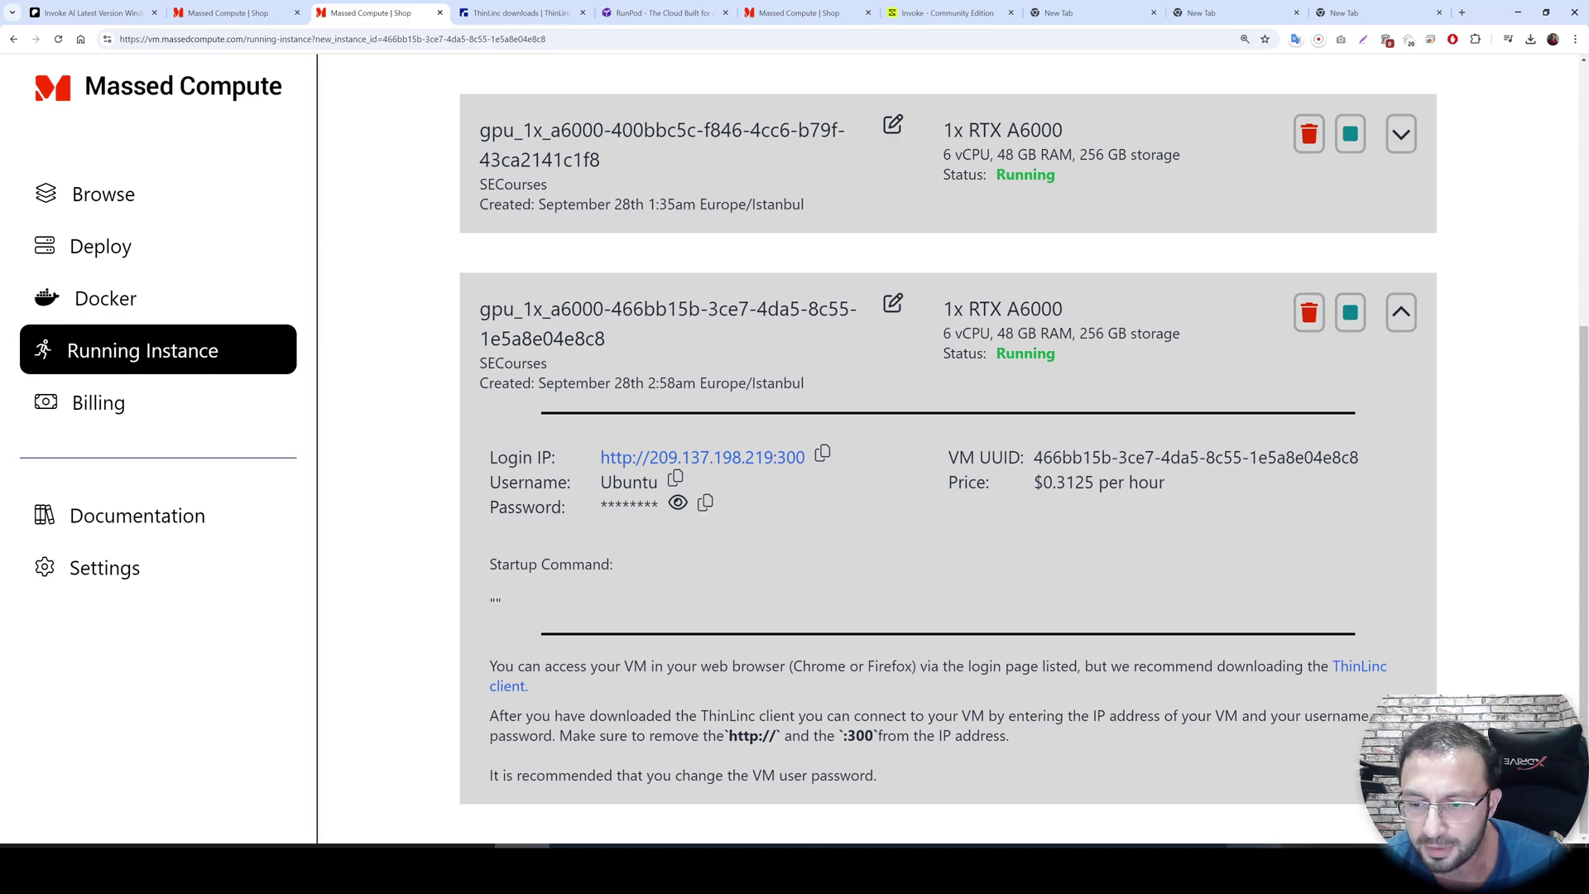
{"action": "key", "text": "alt+Tab"}
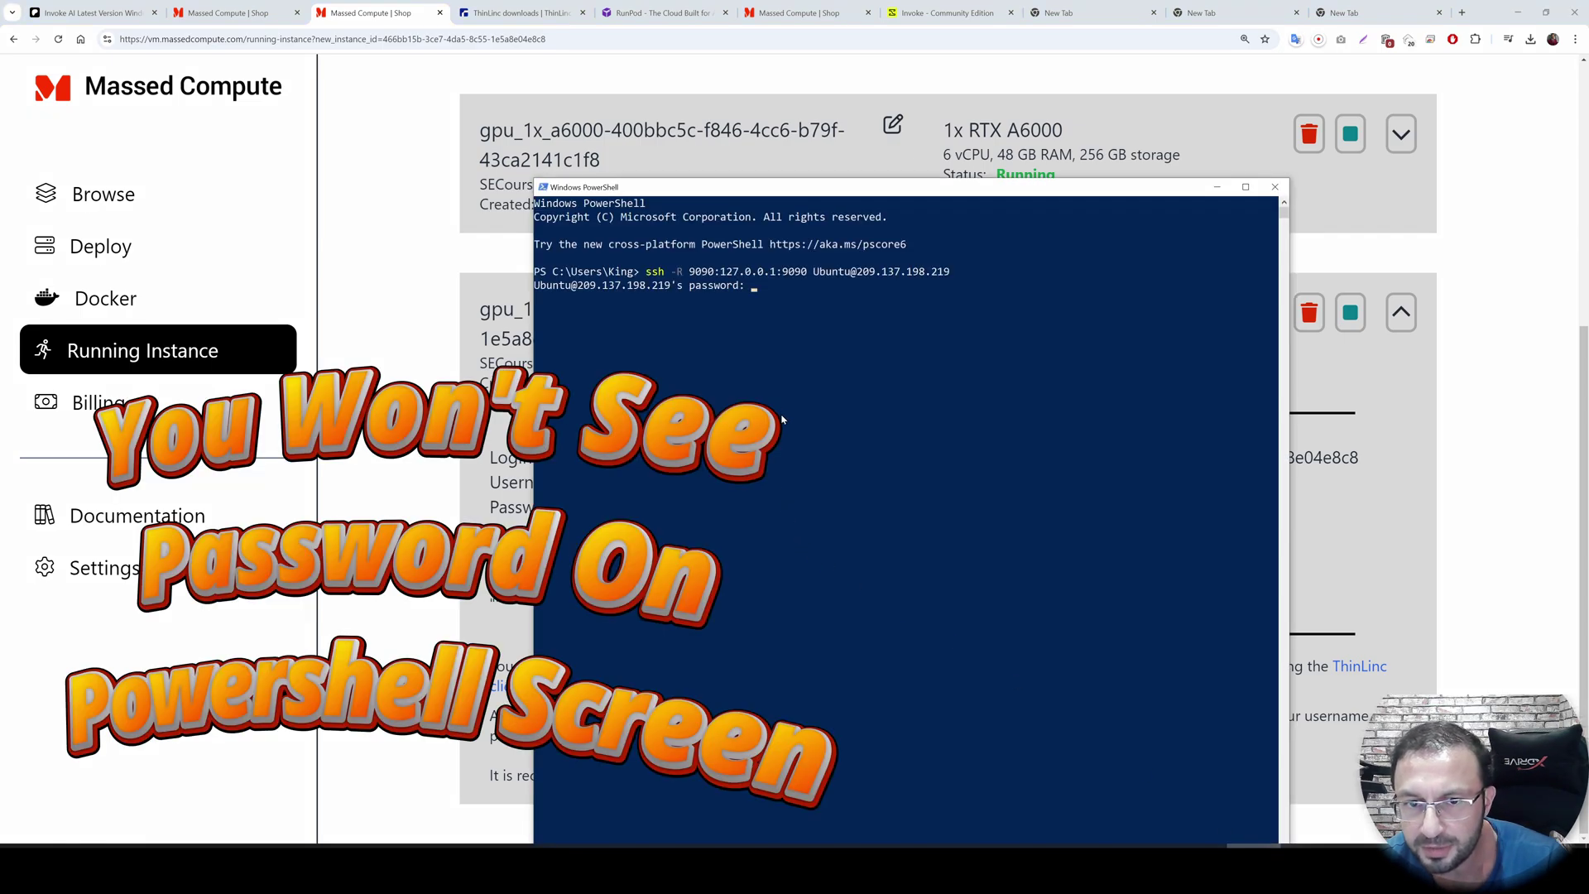
{"action": "key", "text": "ctrl+v"}
{"action": "key", "text": "Return"}
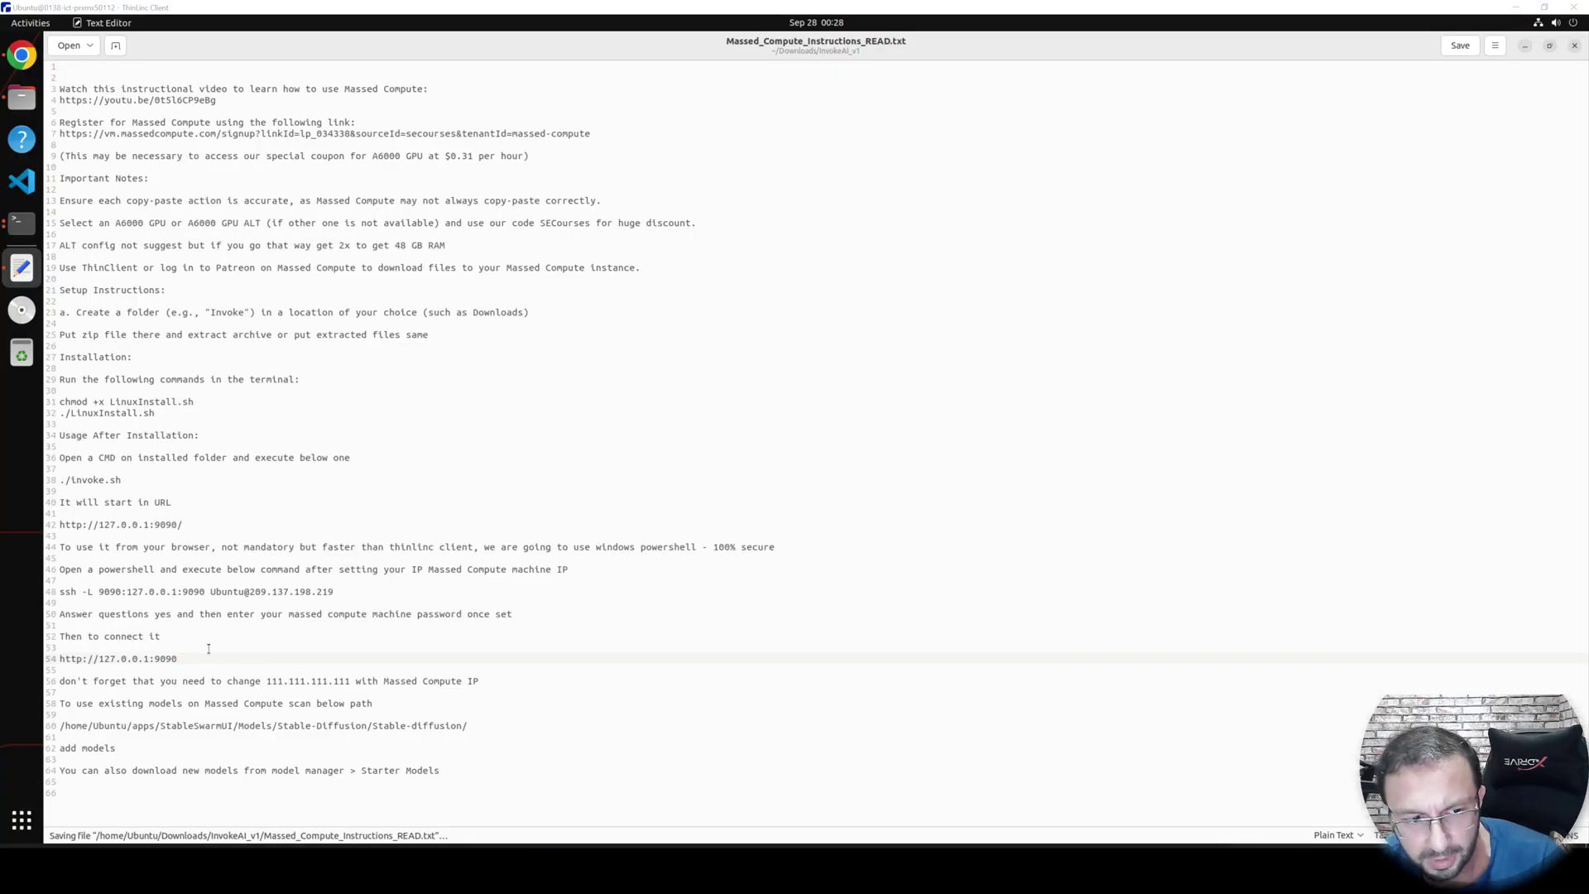
{"action": "left_click_drag", "start_coordinate": [202, 658], "coordinate": [31, 658]}
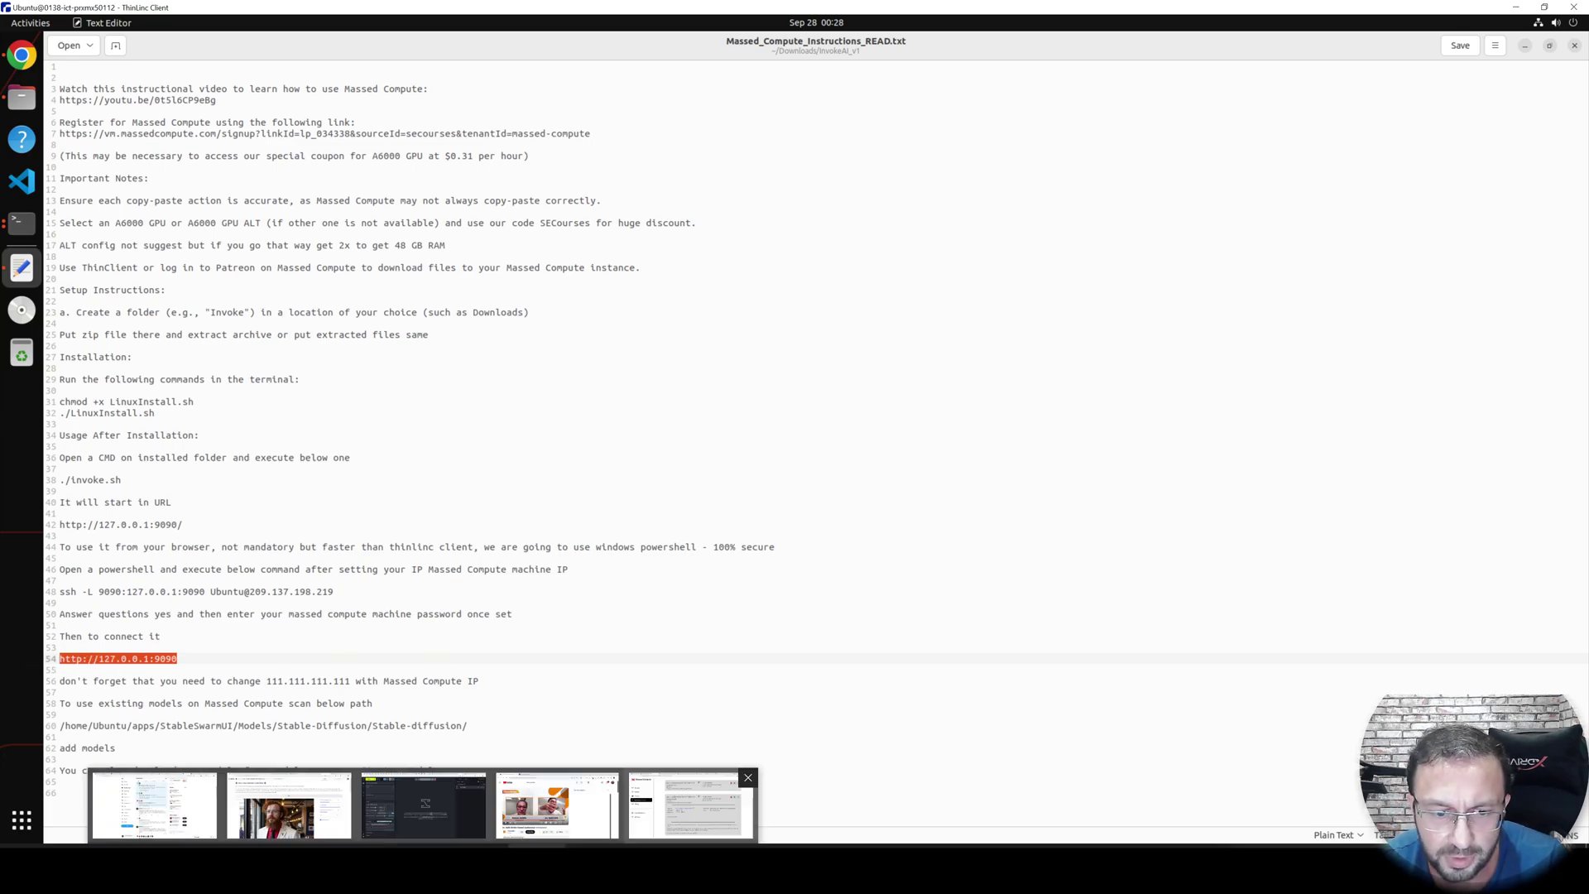
{"action": "left_click", "coordinate": [151, 796]}
{"action": "left_click_drag", "start_coordinate": [267, 56], "coordinate": [632, 186]}
{"action": "left_click", "coordinate": [1438, 8]}
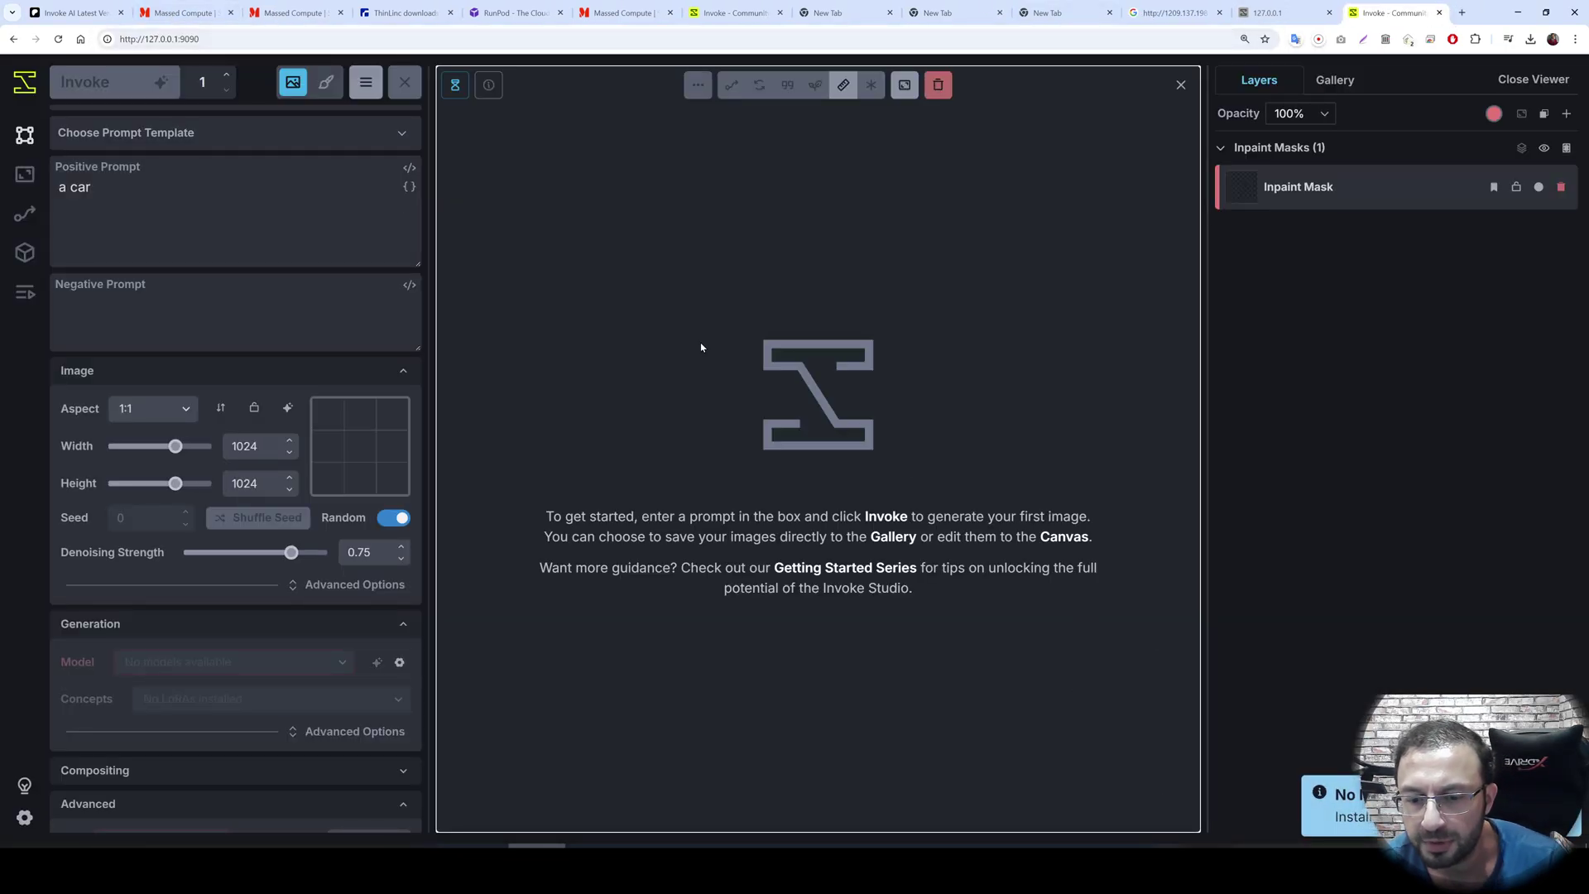
{"action": "left_click", "coordinate": [234, 38]}
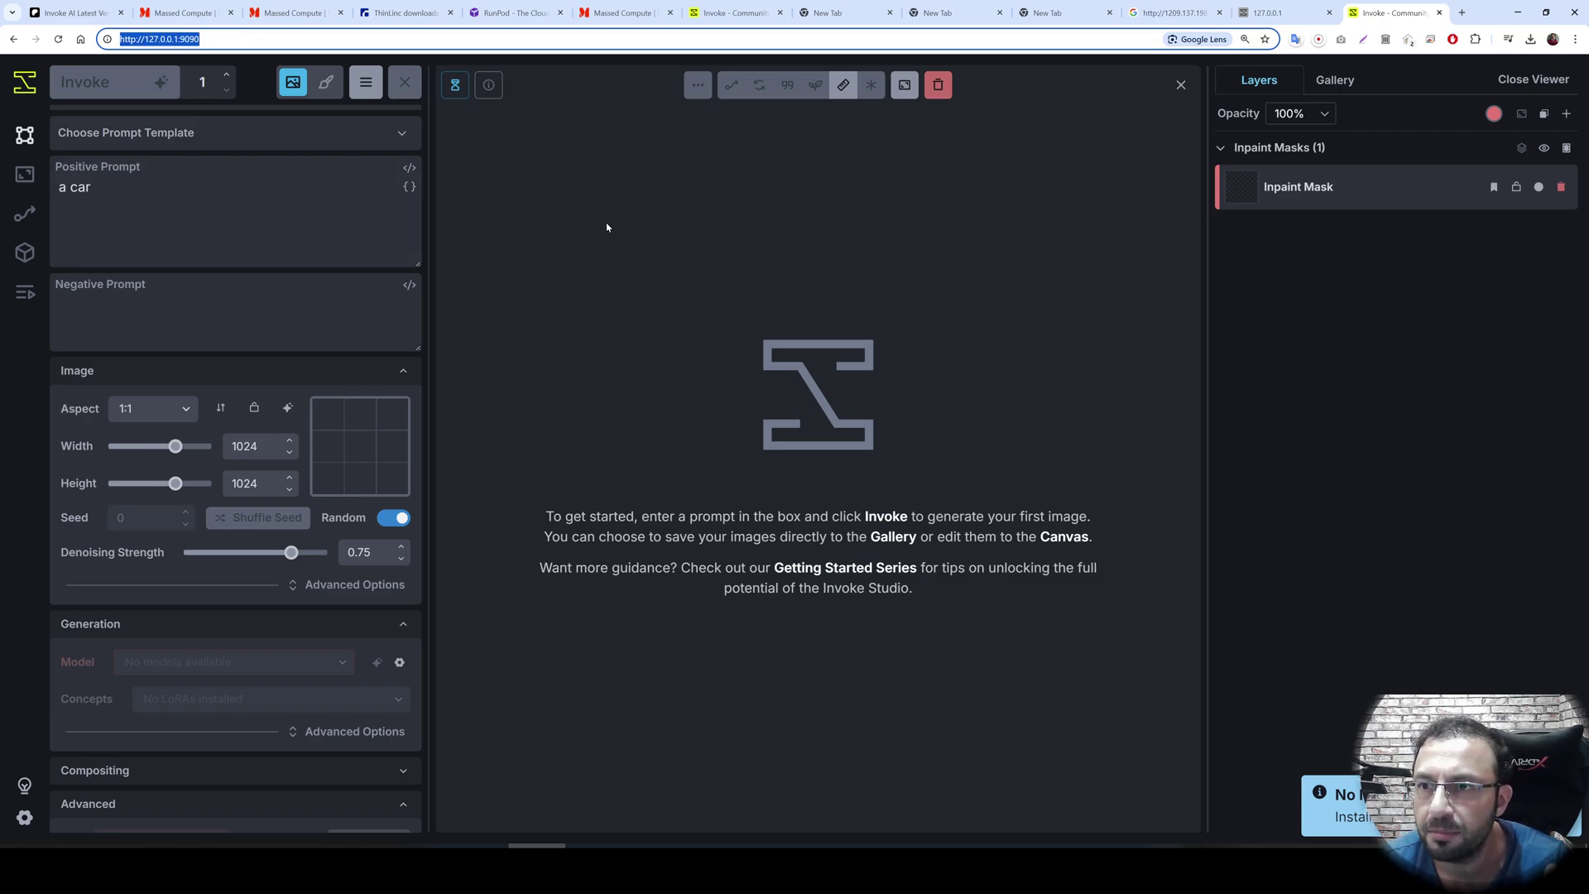
Scan /home/Ubuntu/apps/StableSwarmUI/Models/Stable-Diffusion/Stable-diffusion/ for existing models in the Model Manager, using the path from the instructions file
{"action": "left_click", "coordinate": [24, 253]}
{"action": "left_click", "coordinate": [1448, 125]}
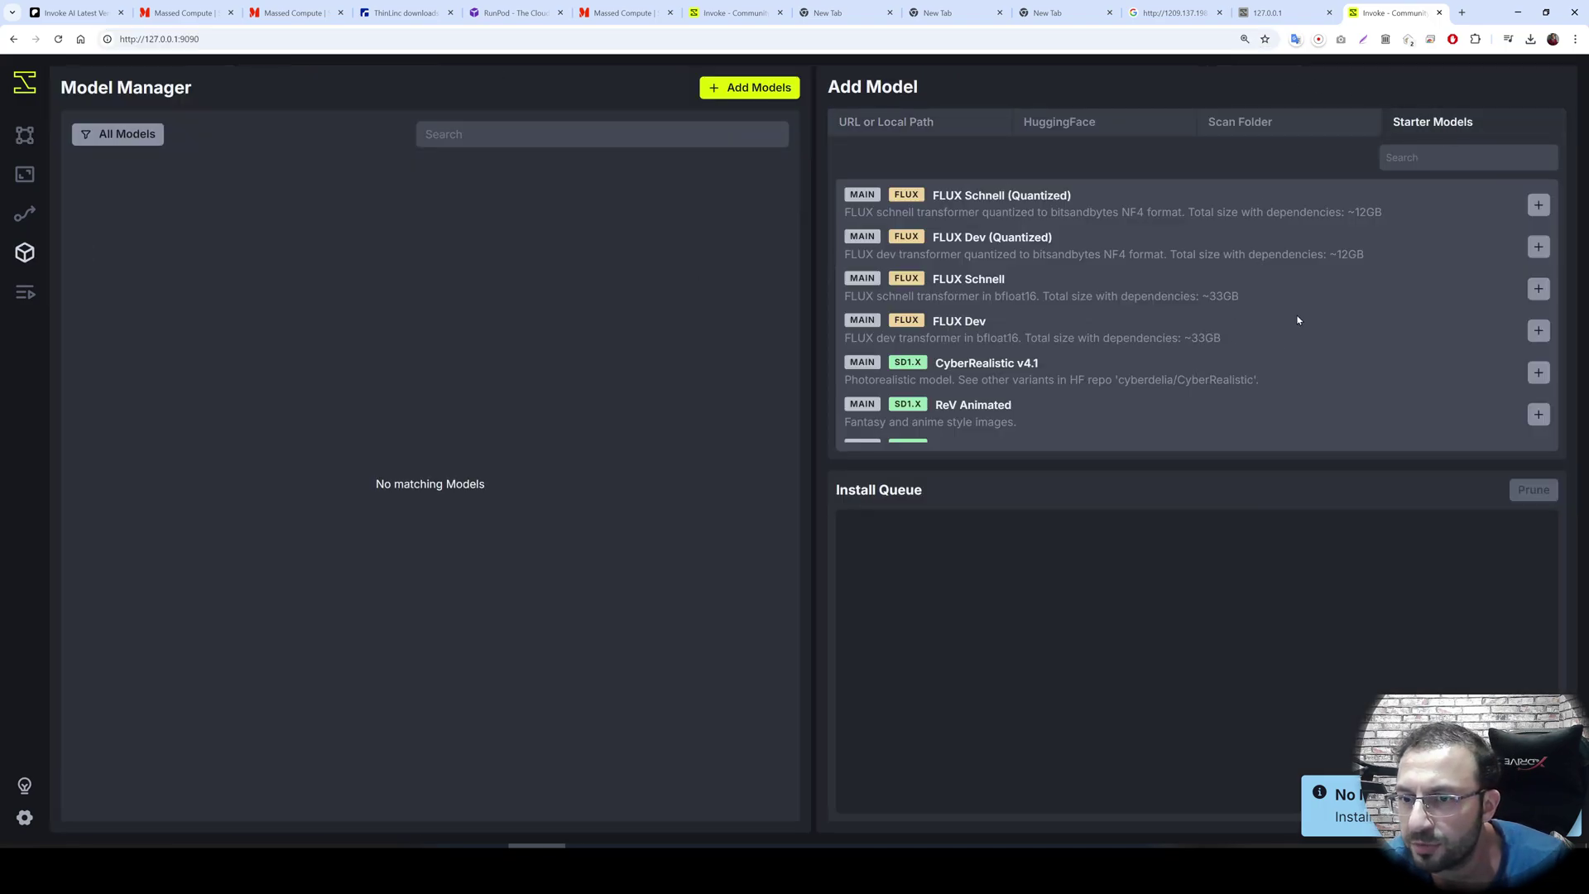
{"action": "left_click", "coordinate": [1276, 125]}
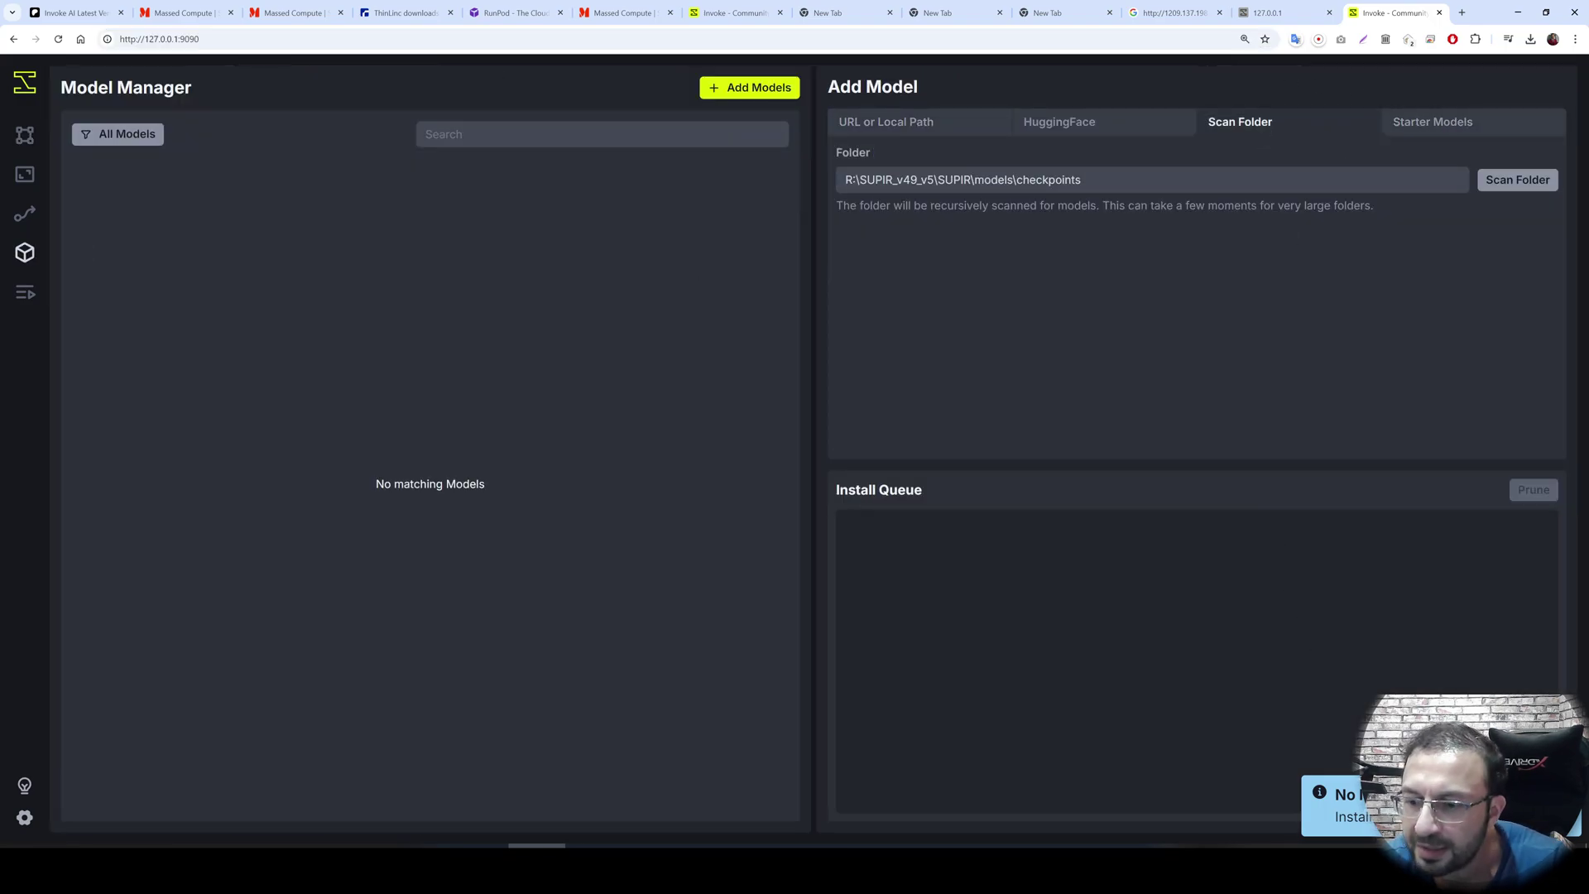
{"action": "key", "text": "alt+Tab"}
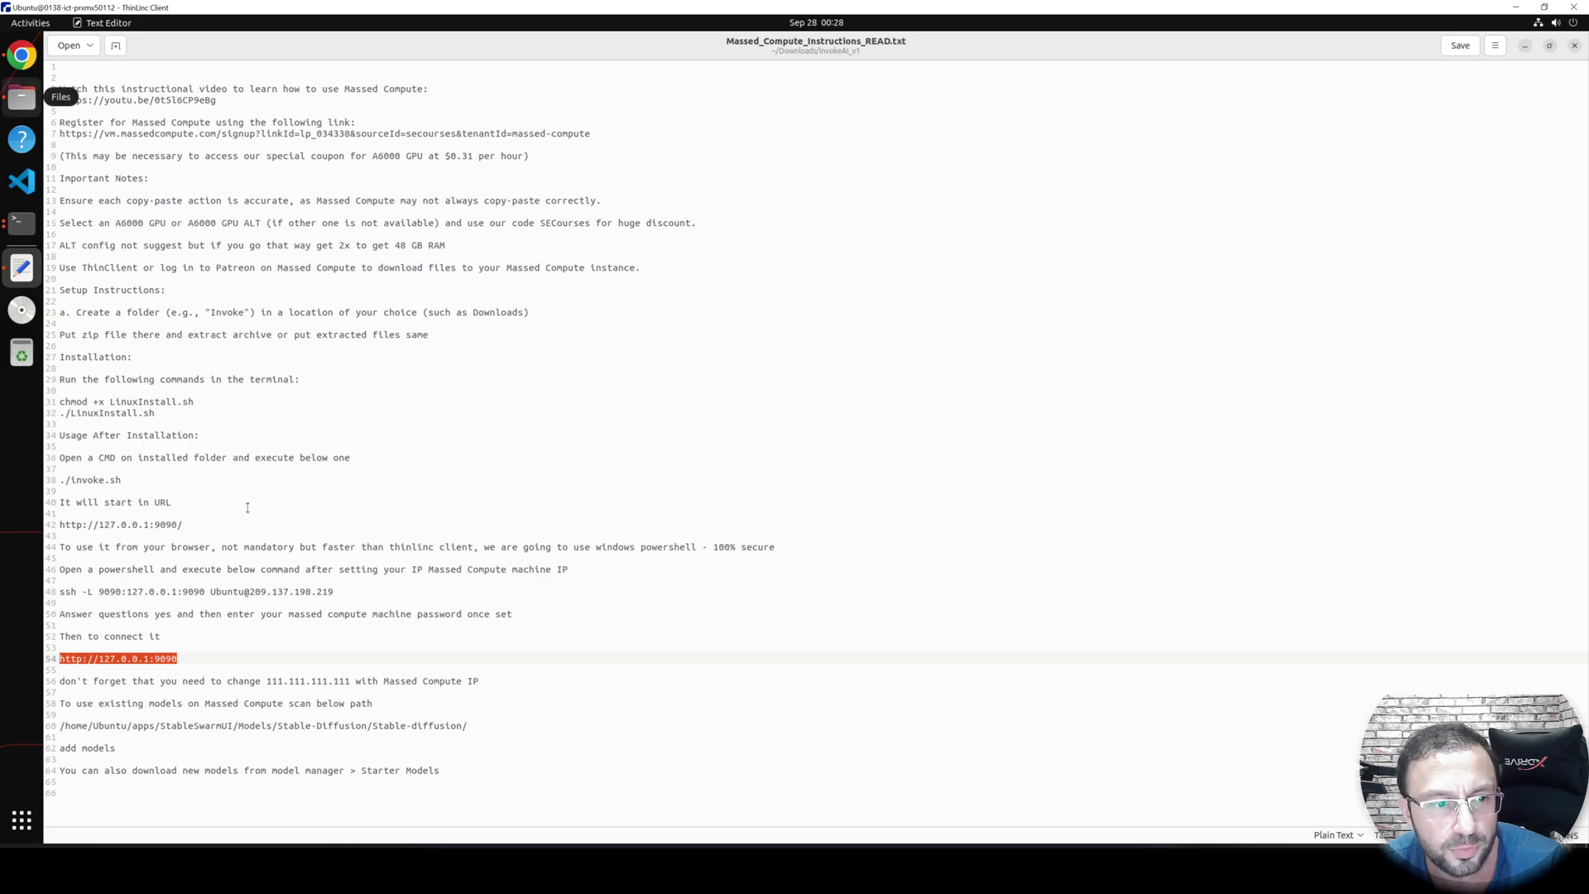
{"action": "mouse_move", "coordinate": [47, 725]}
{"action": "left_mouse_down"}
{"action": "mouse_move", "coordinate": [47, 704]}
{"action": "mouse_move", "coordinate": [47, 722]}
{"action": "left_mouse_up"}
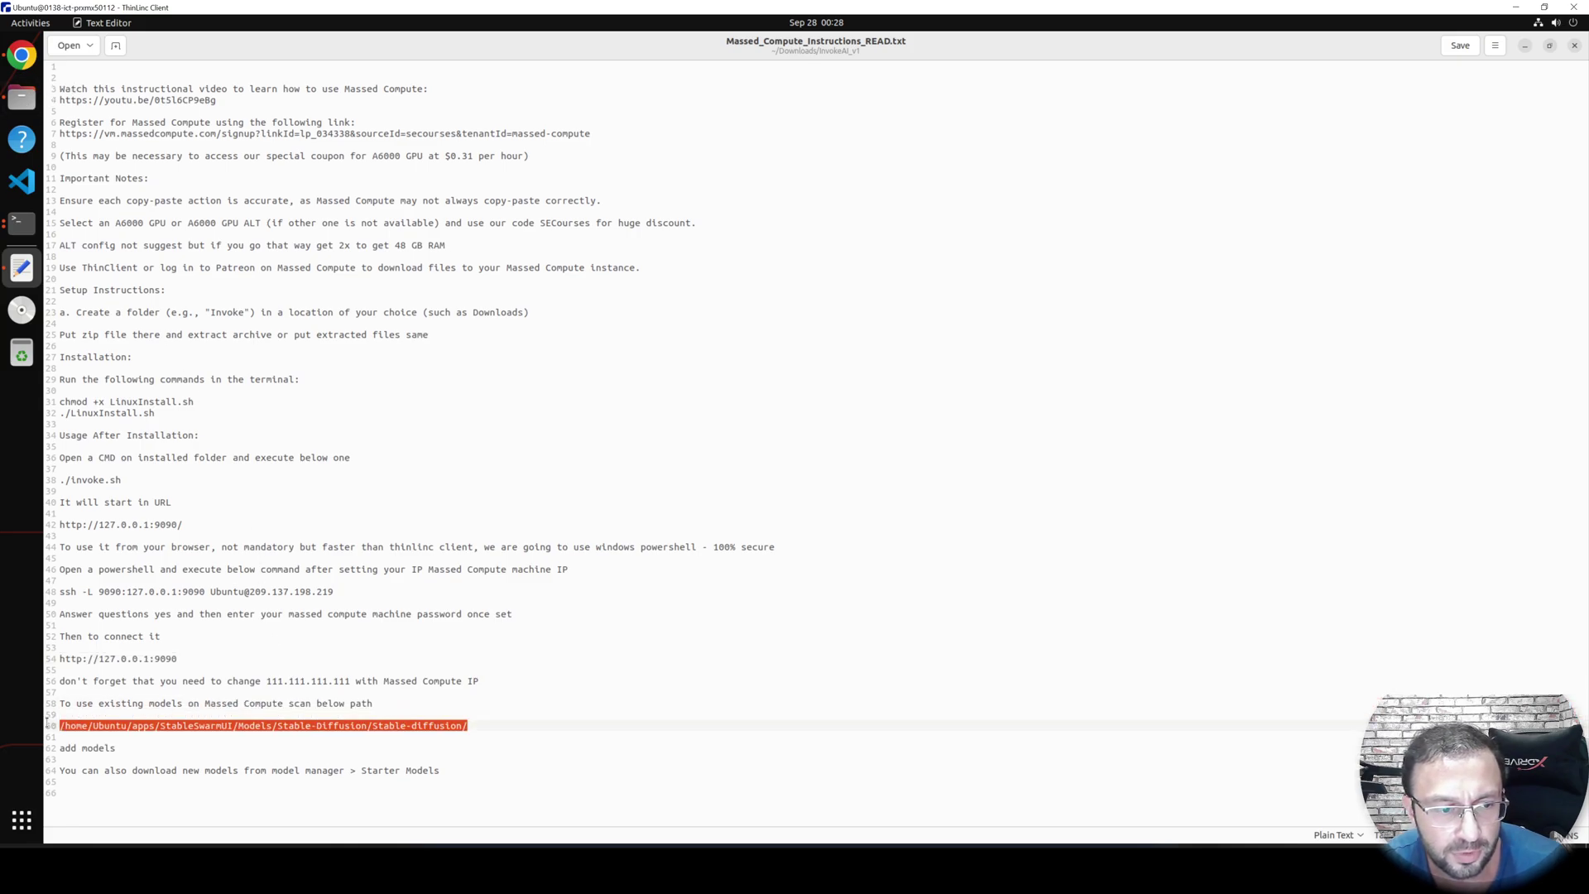
{"action": "key", "text": "ctrl+c"}
{"action": "key", "text": "alt+Tab"}
{"action": "key", "text": "ctrl+a"}
{"action": "key", "text": "ctrl+v"}
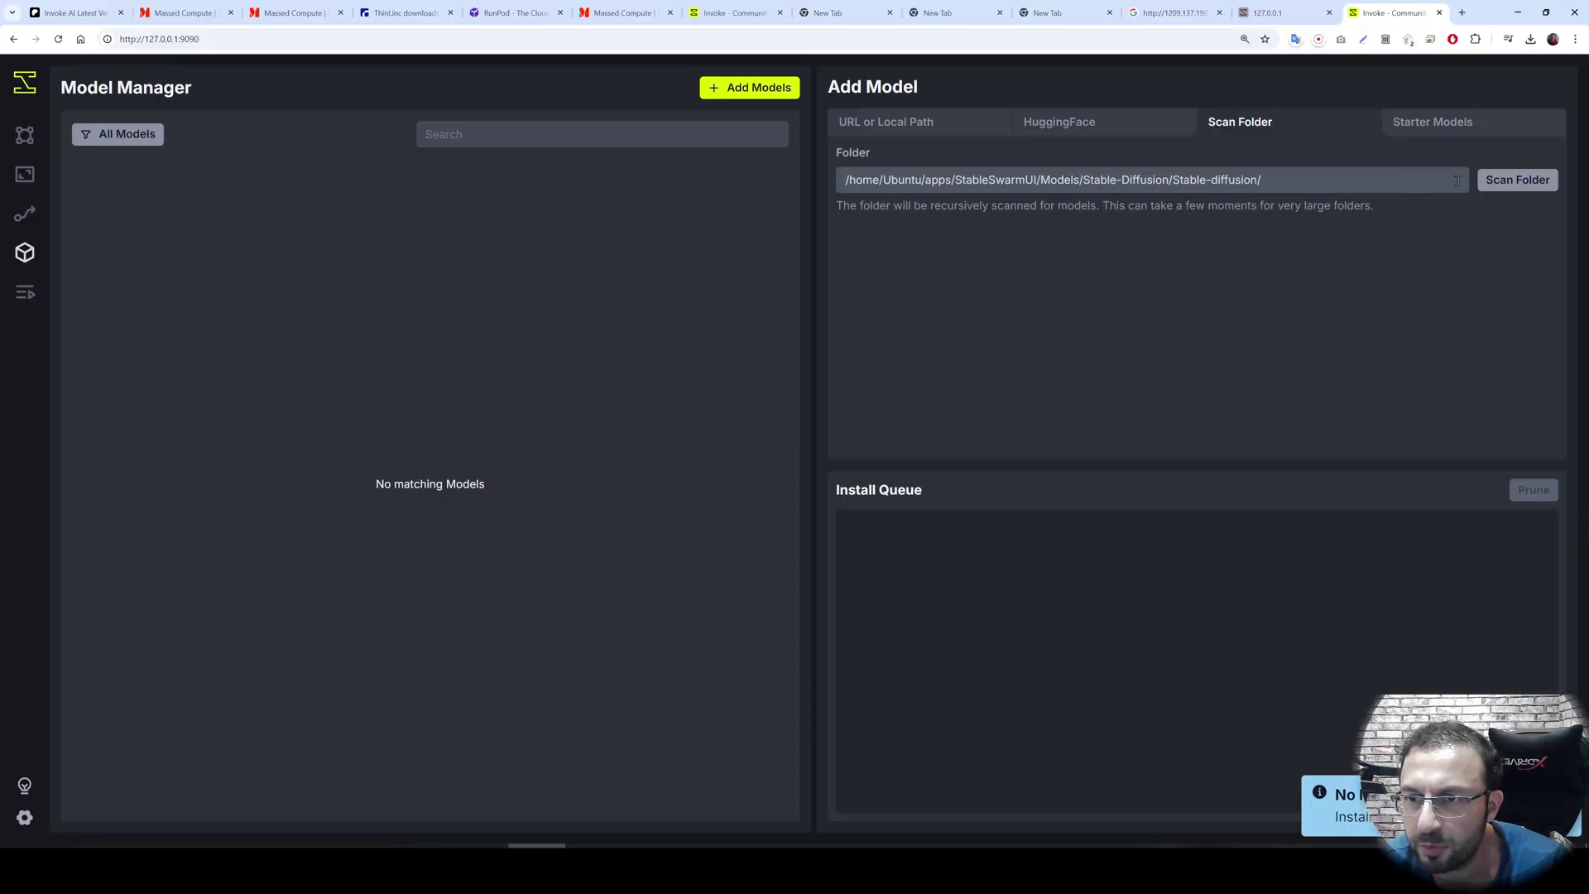
{"action": "left_click", "coordinate": [1504, 181]}
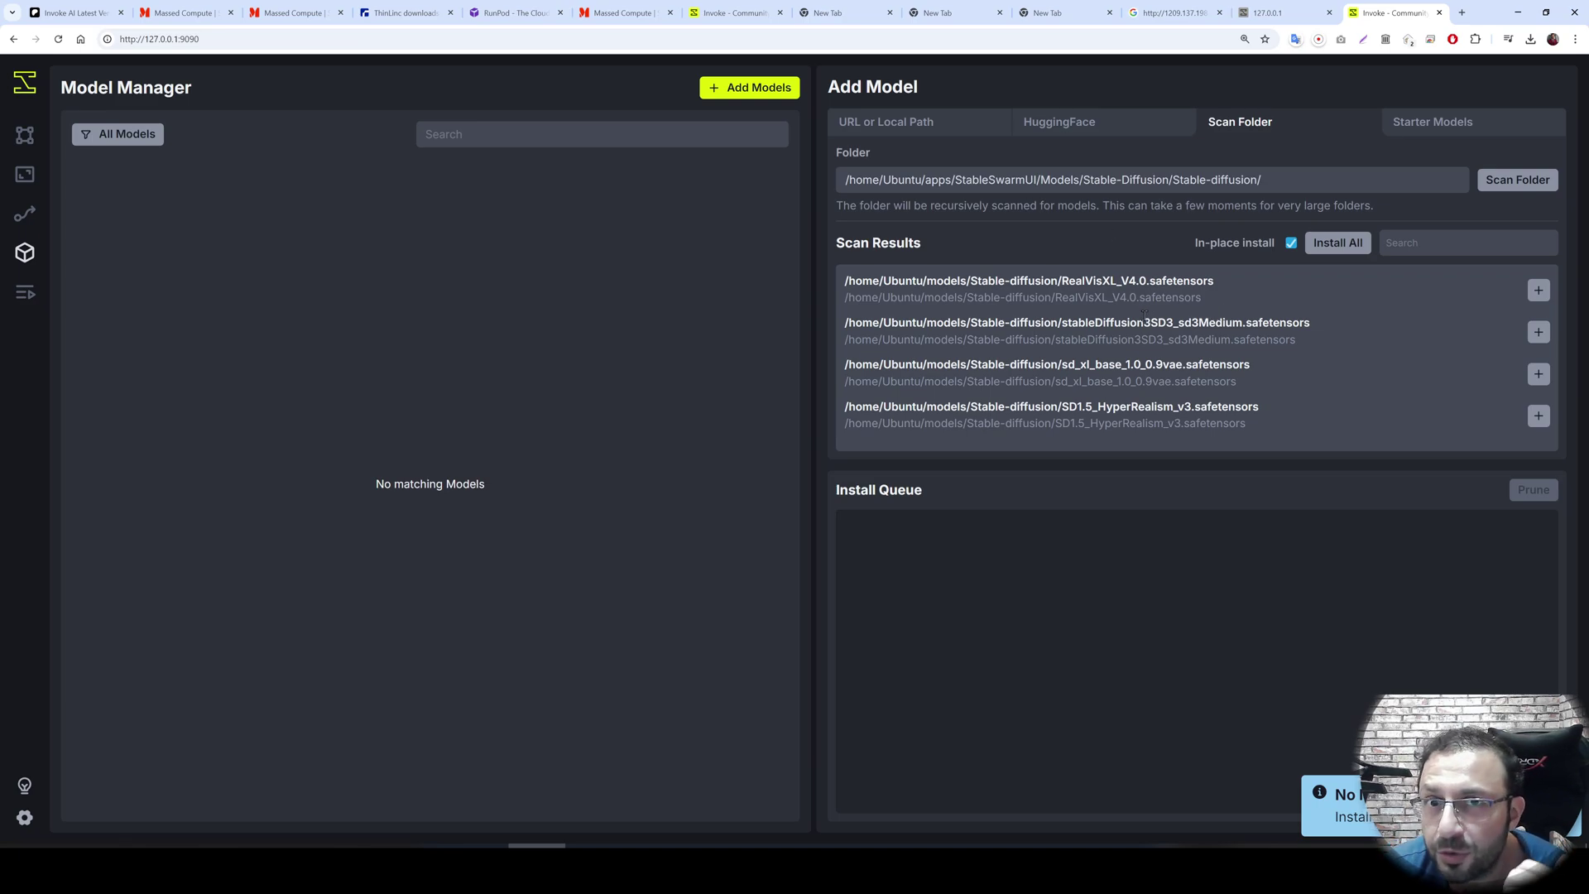
Install RealVisXL_V4.0.safetensors in place from the scan results and open the installed model's details
{"action": "left_click", "coordinate": [1538, 289]}
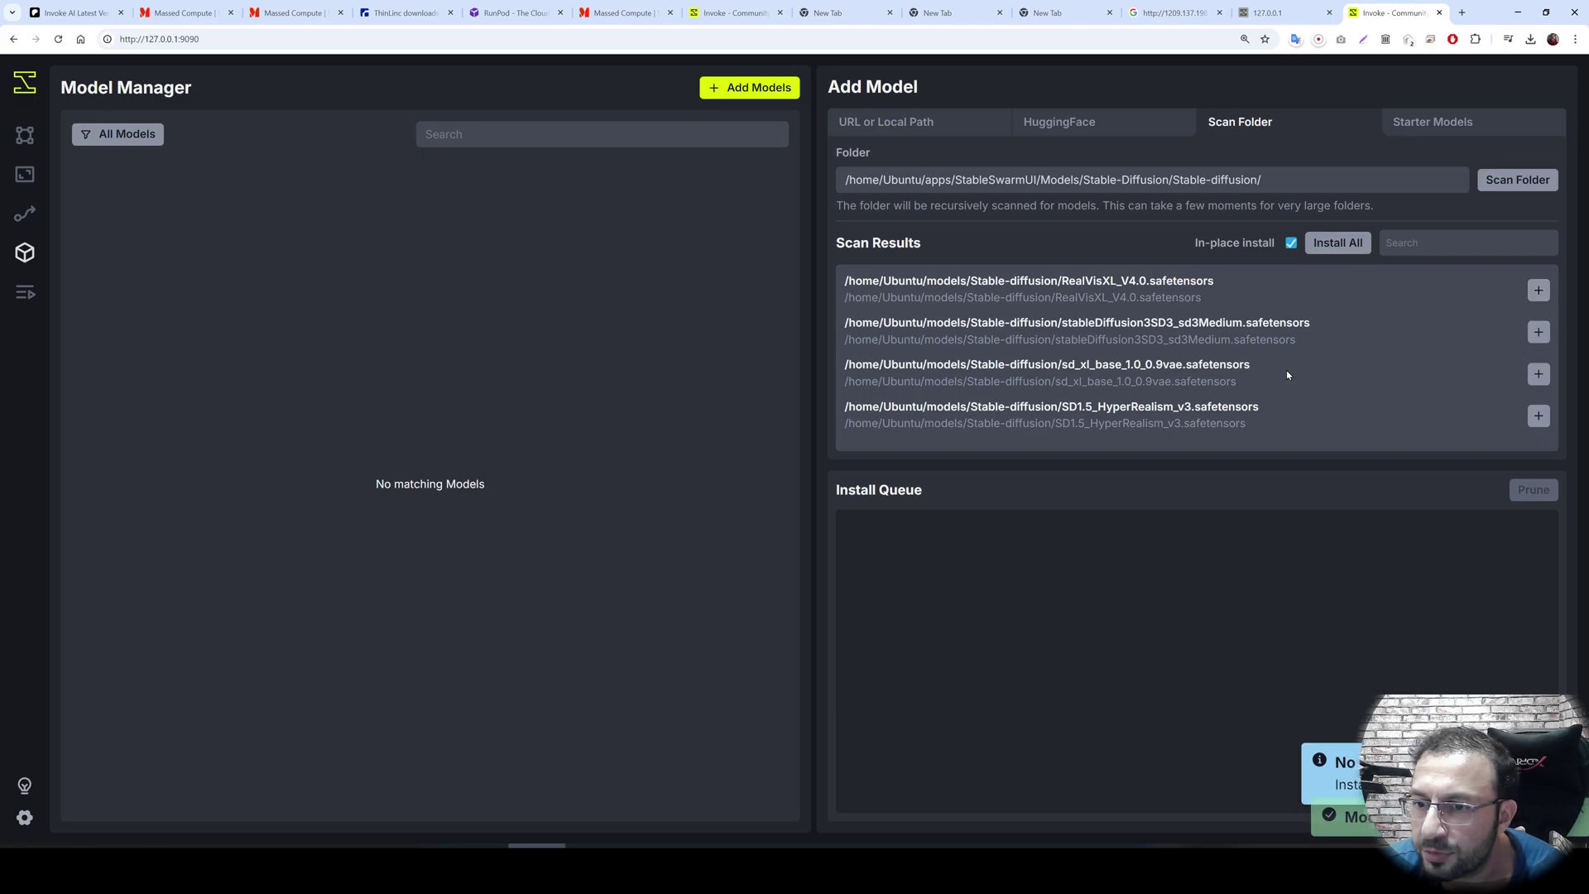
{"action": "left_click", "coordinate": [1428, 124]}
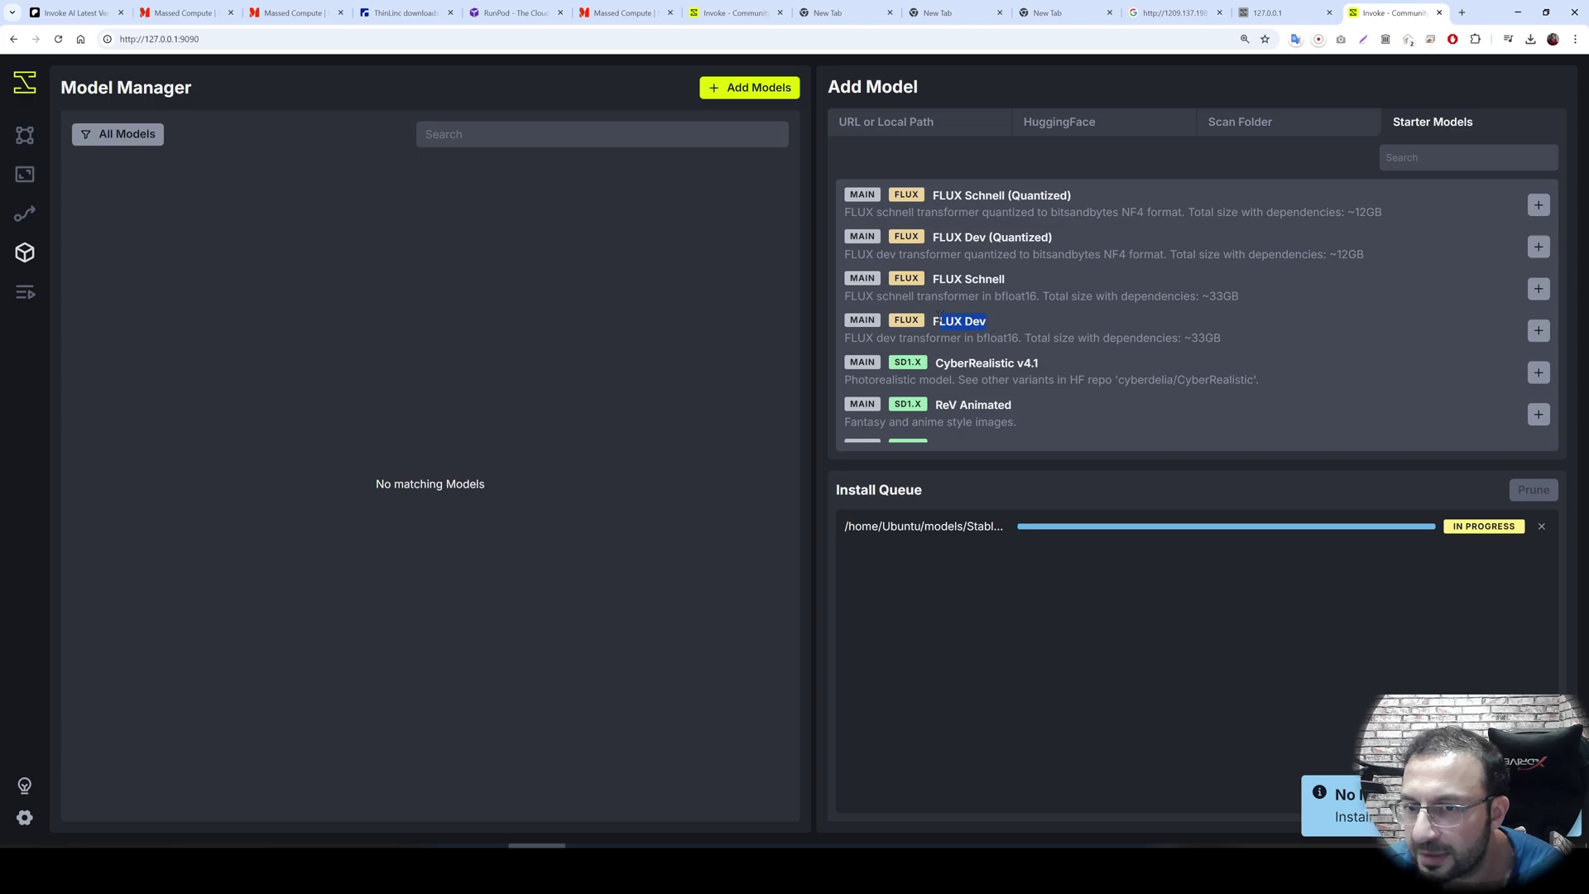
{"action": "left_click", "coordinate": [1223, 139]}
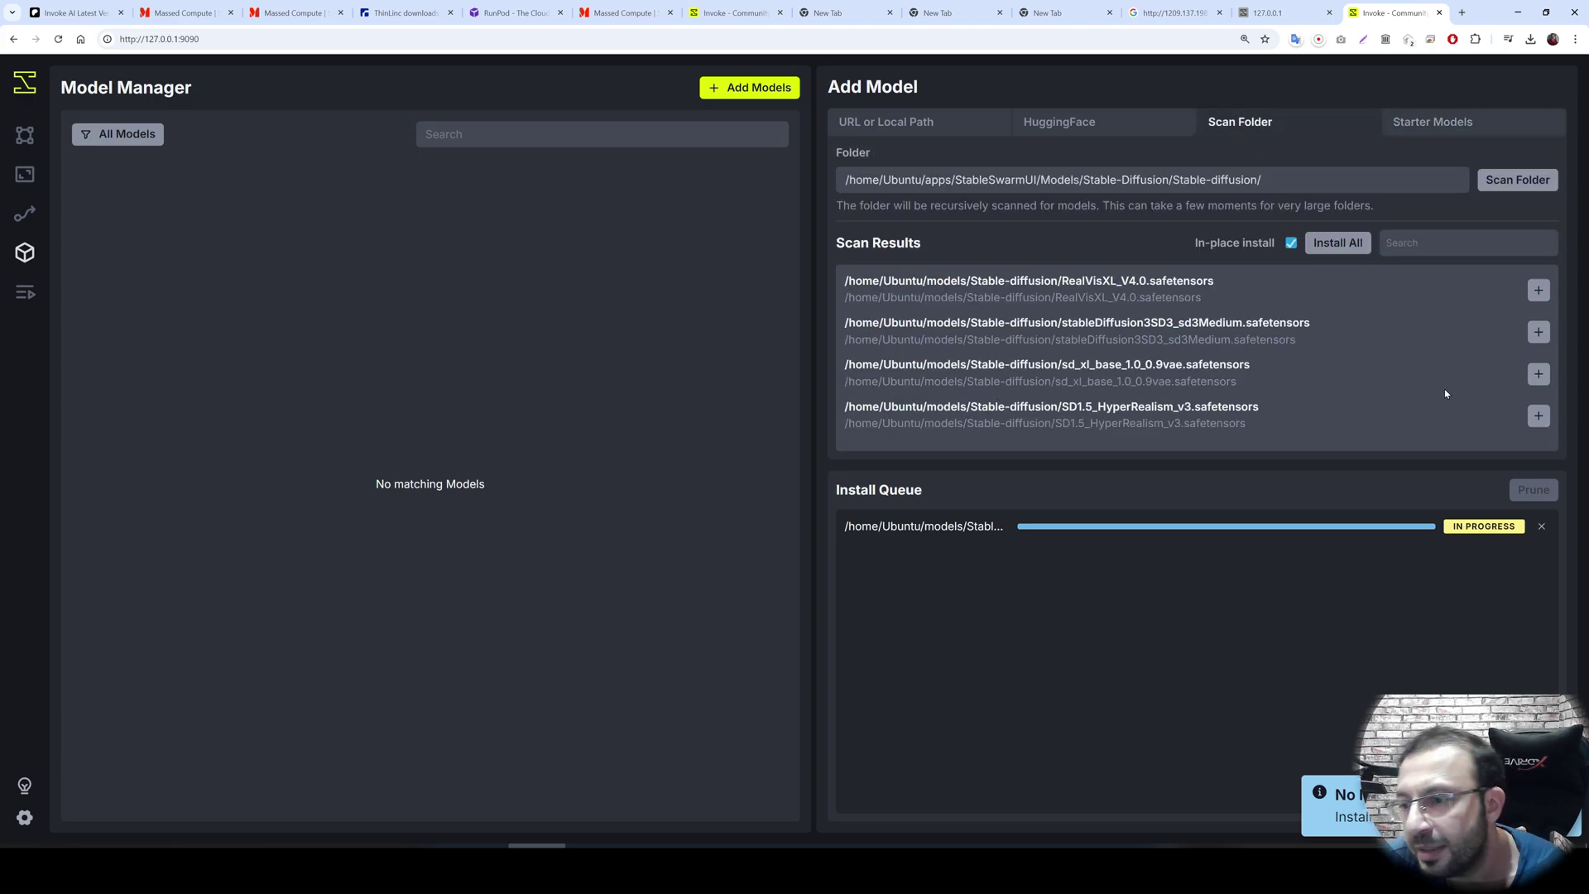
{"action": "left_click", "coordinate": [26, 134]}
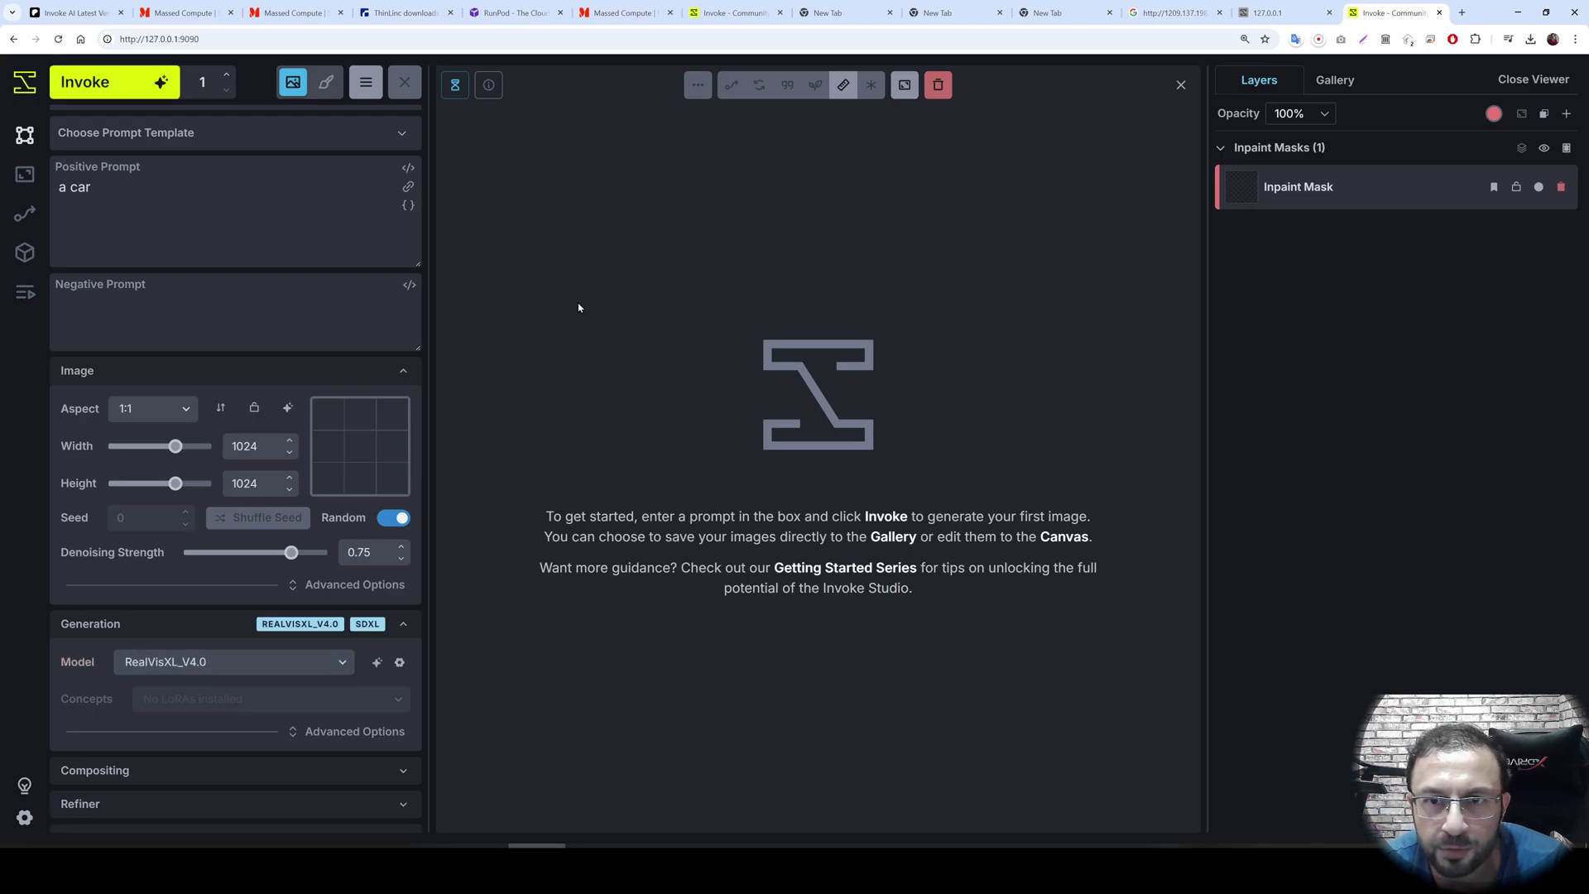
{"action": "left_click", "coordinate": [25, 252]}
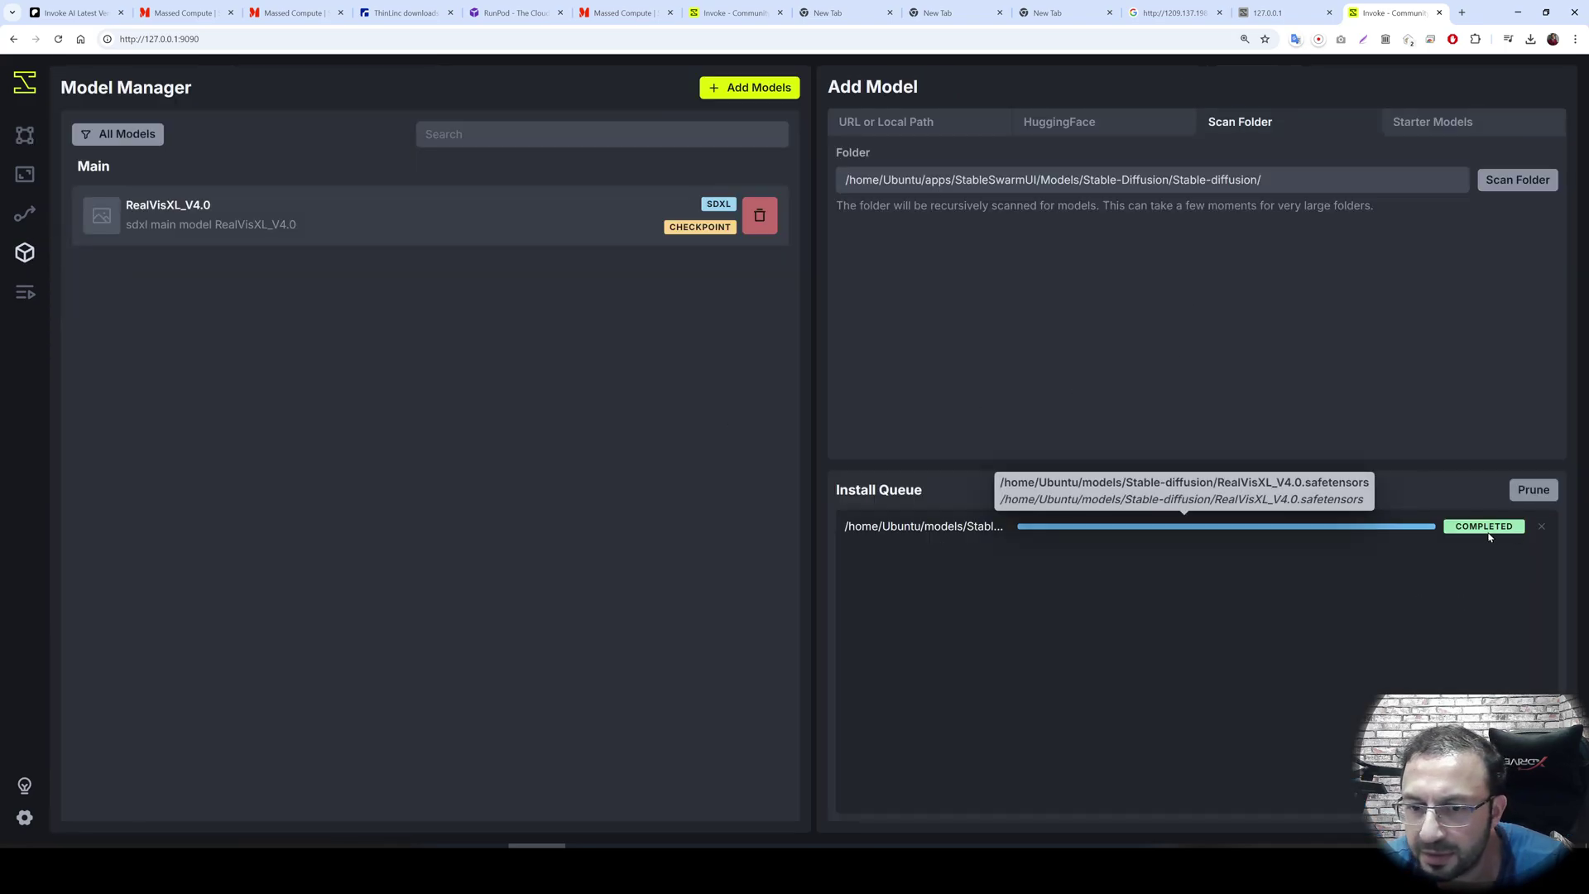
{"action": "left_click", "coordinate": [465, 220]}
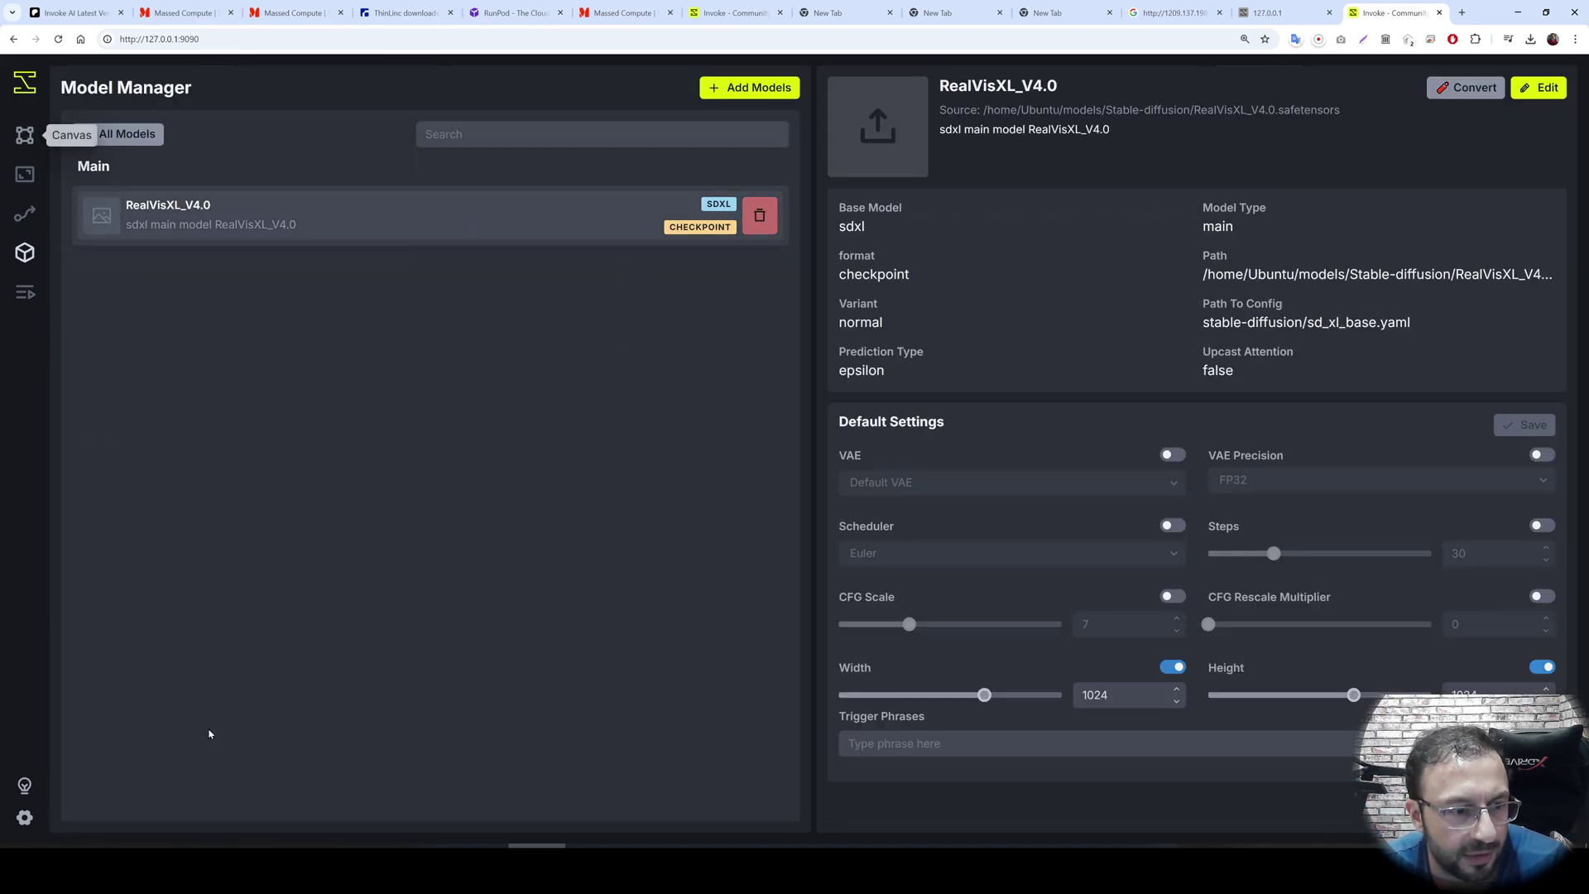
Queue one image generation on the canvas with the prompt "a car" and the RealVisXL_V4.0 model
{"action": "left_click", "coordinate": [25, 135]}
{"action": "left_click", "coordinate": [198, 662]}
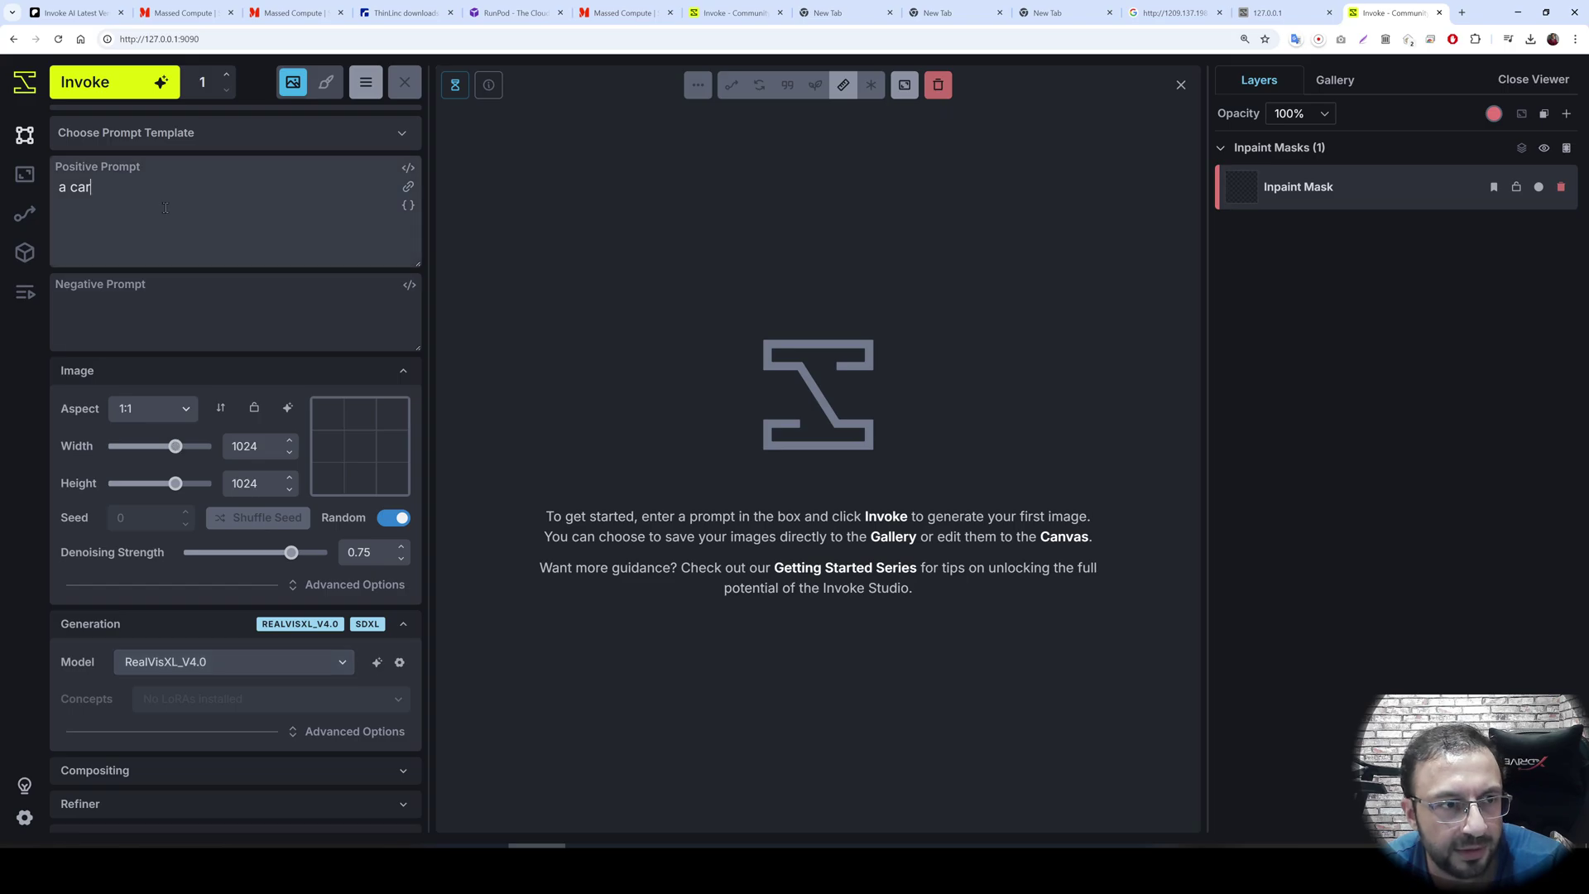
{"action": "left_click", "coordinate": [99, 82]}
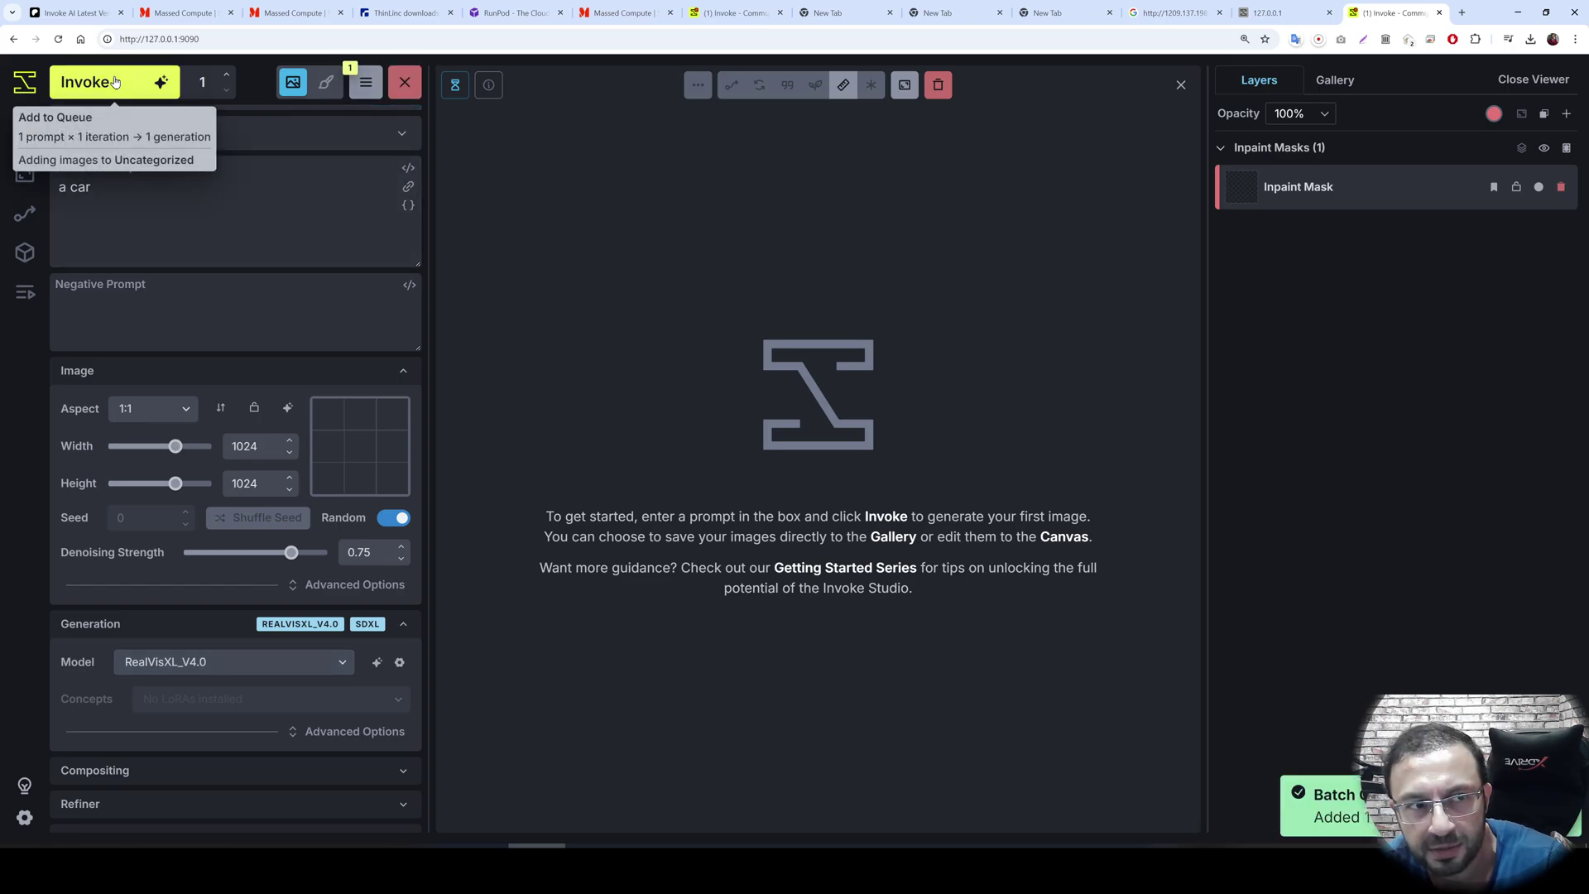
Leave the output destination on the gallery and check the generated car image
{"action": "left_click", "coordinate": [366, 82]}
{"action": "left_click", "coordinate": [323, 83]}
{"action": "left_click", "coordinate": [293, 83]}
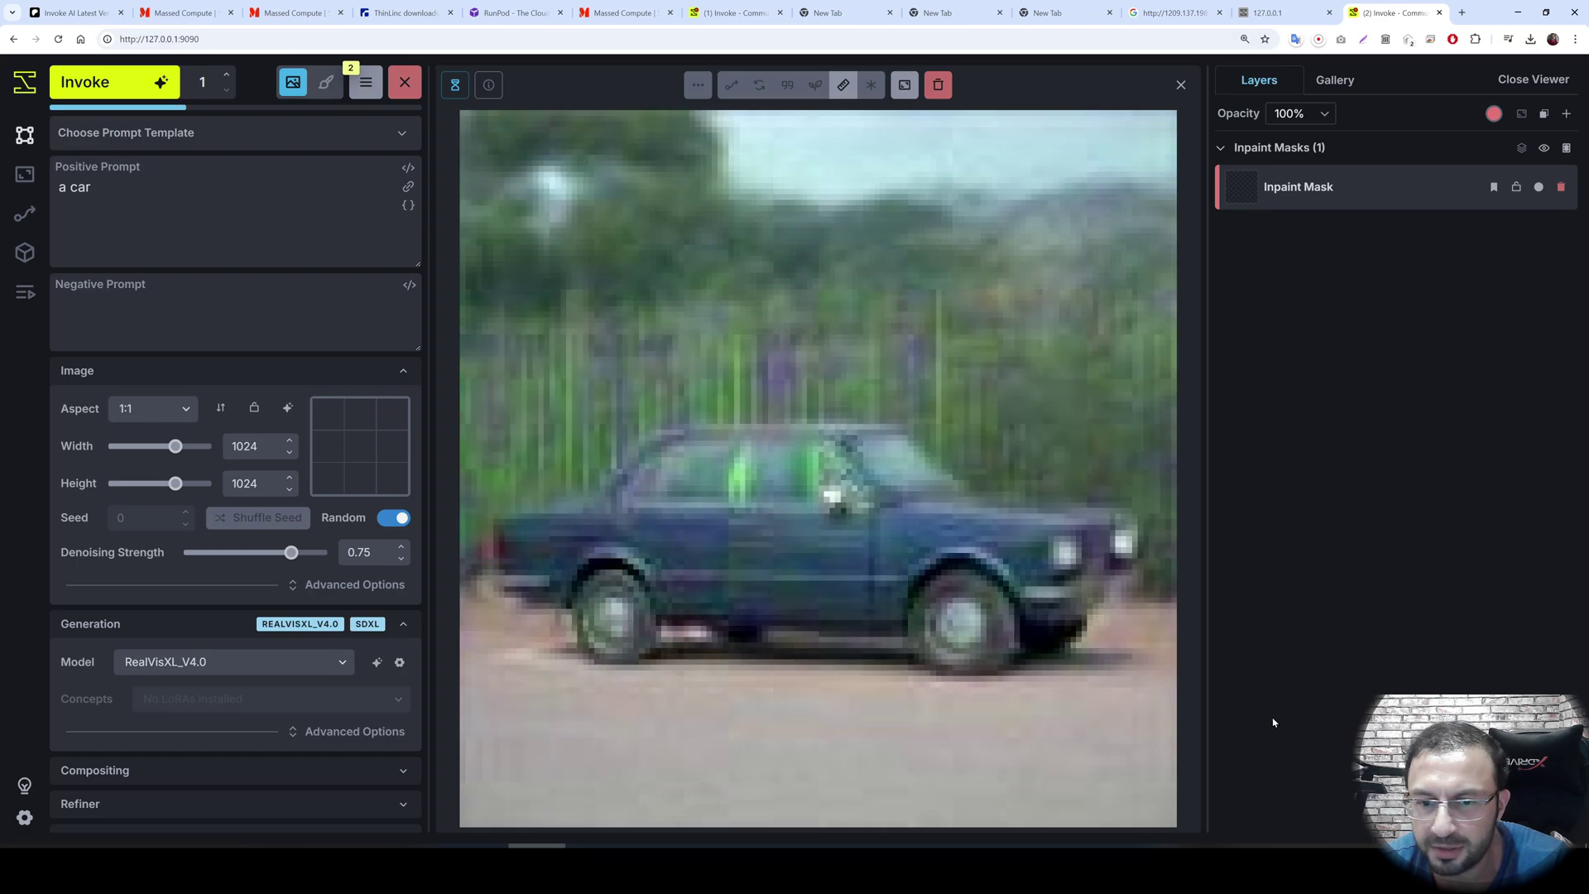
{"action": "key", "text": "alt+Tab"}
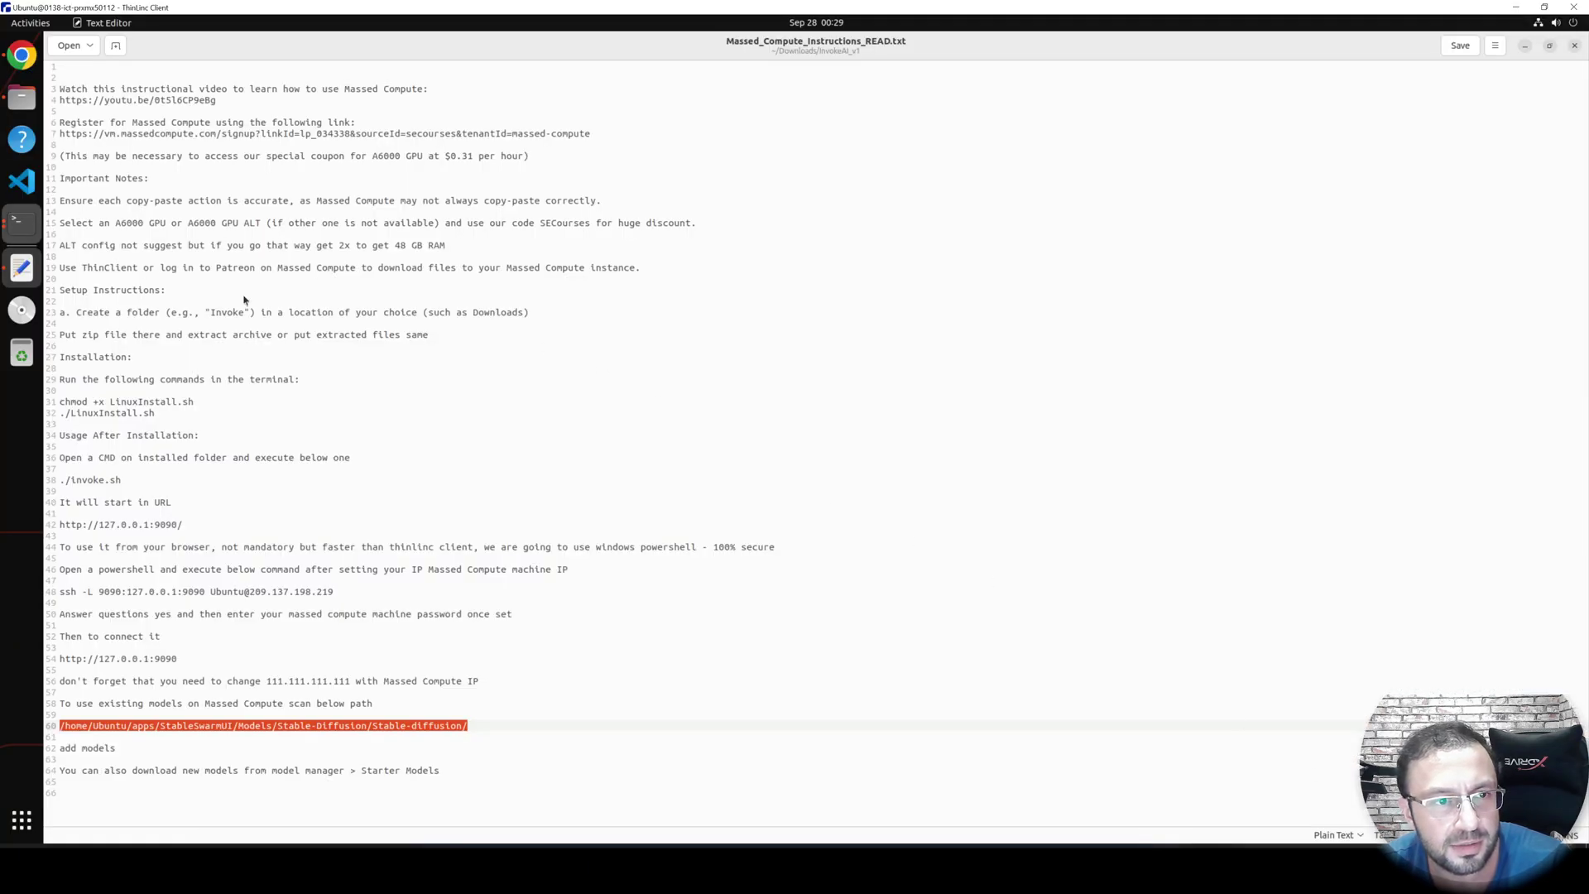
{"action": "key", "text": "alt+Tab"}
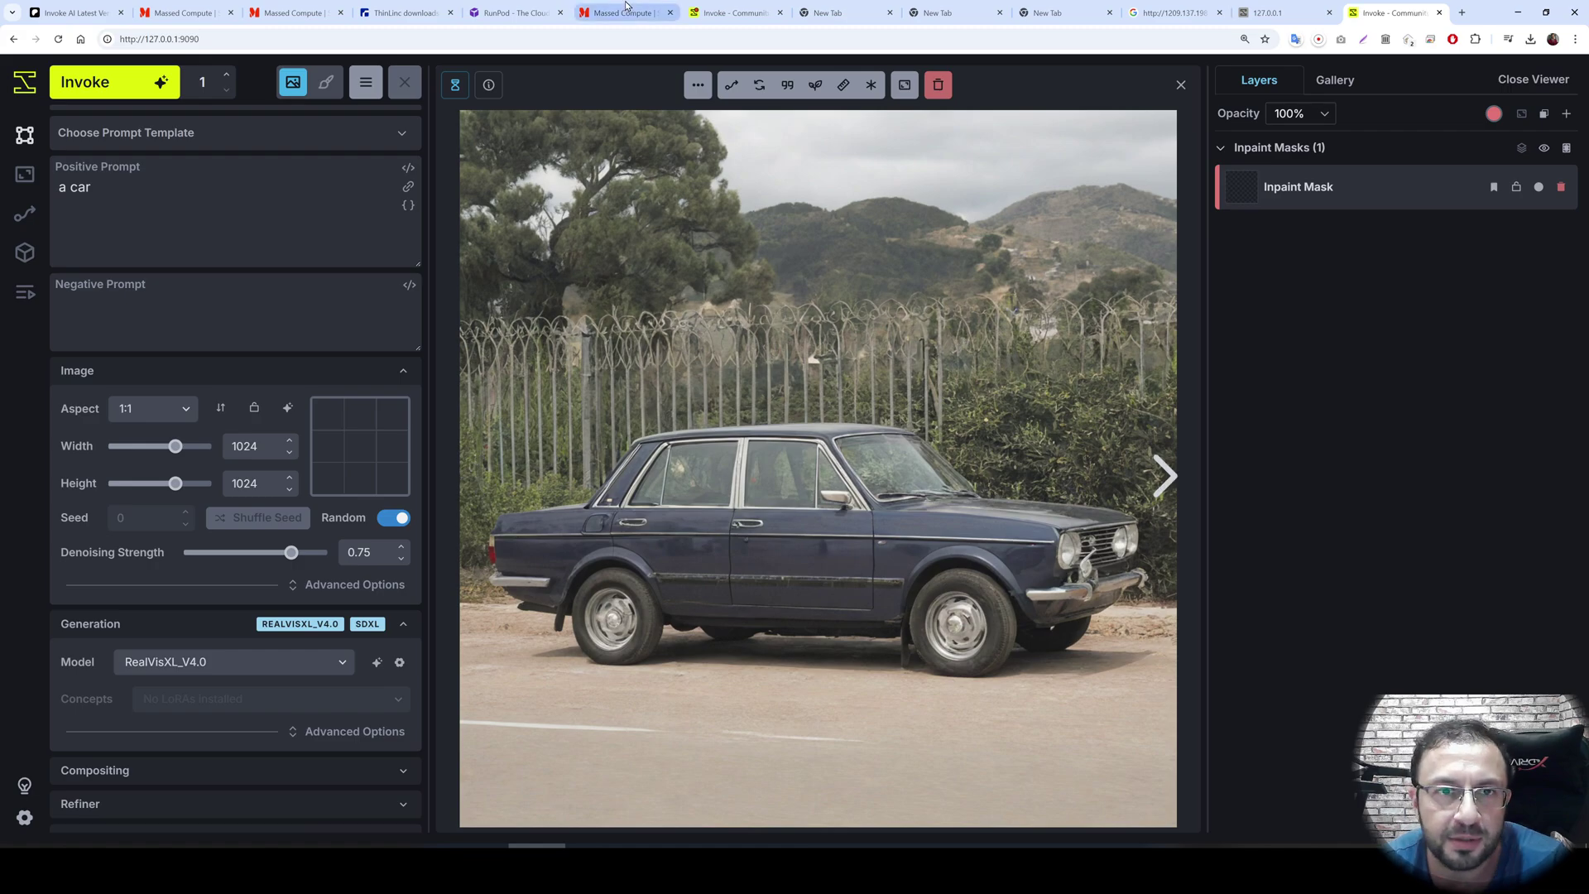
Return to the Invoke AI Patreon post and close the other browser tabs
{"action": "left_click", "coordinate": [517, 10]}
{"action": "left_click", "coordinate": [401, 10]}
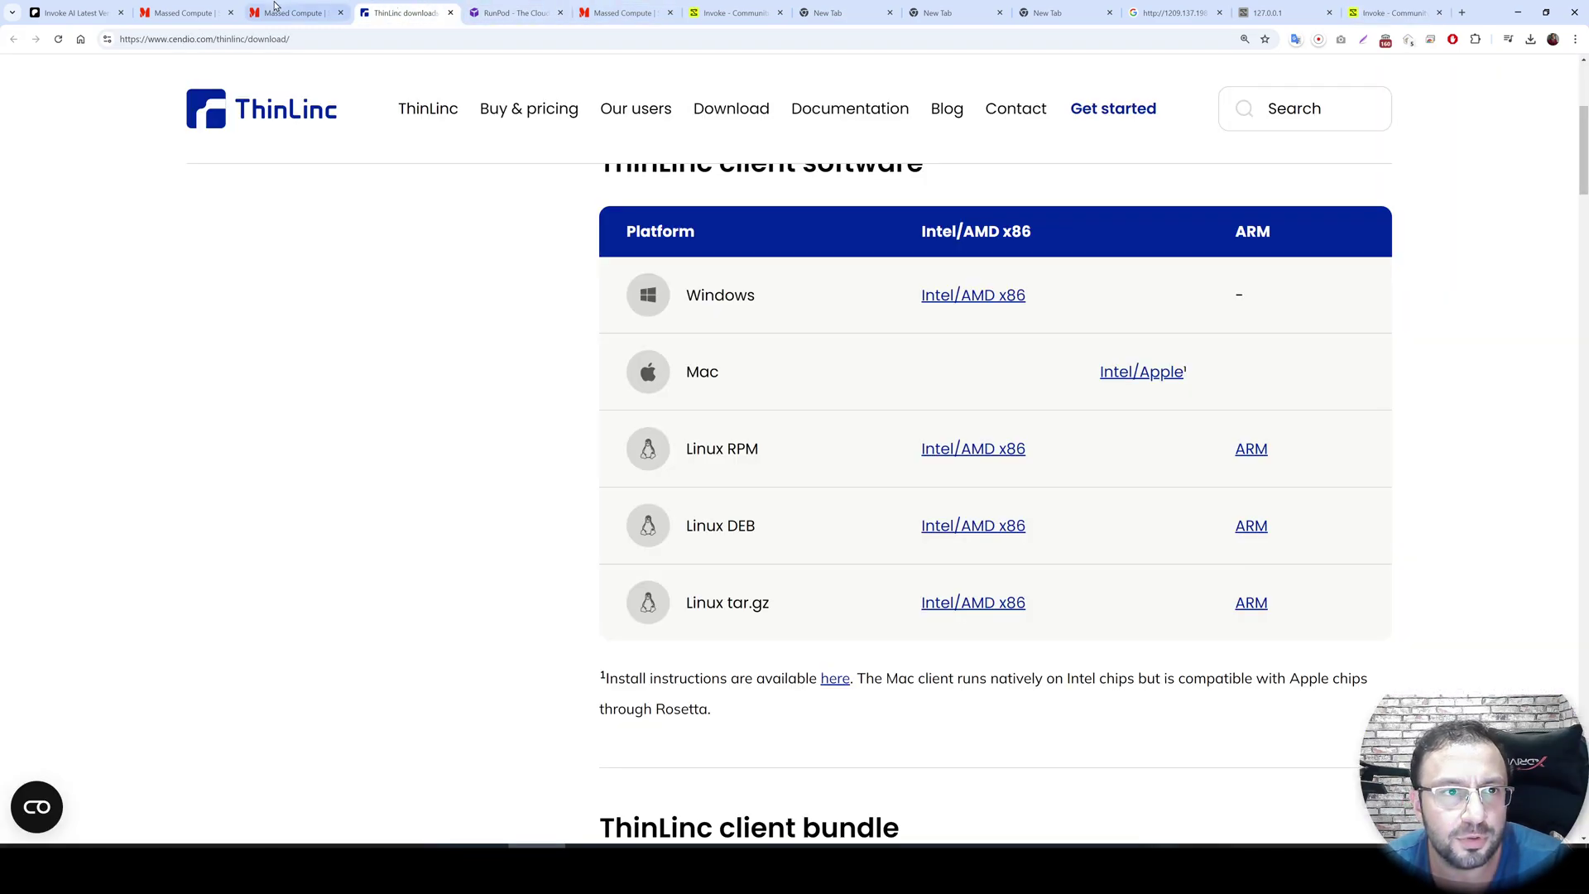
{"action": "left_click", "coordinate": [79, 10]}
{"action": "right_click", "coordinate": [79, 9]}
{"action": "key", "text": "Escape"}
{"action": "scroll", "coordinate": [617, 407], "scroll_direction": "up", "scroll_amount": 2}
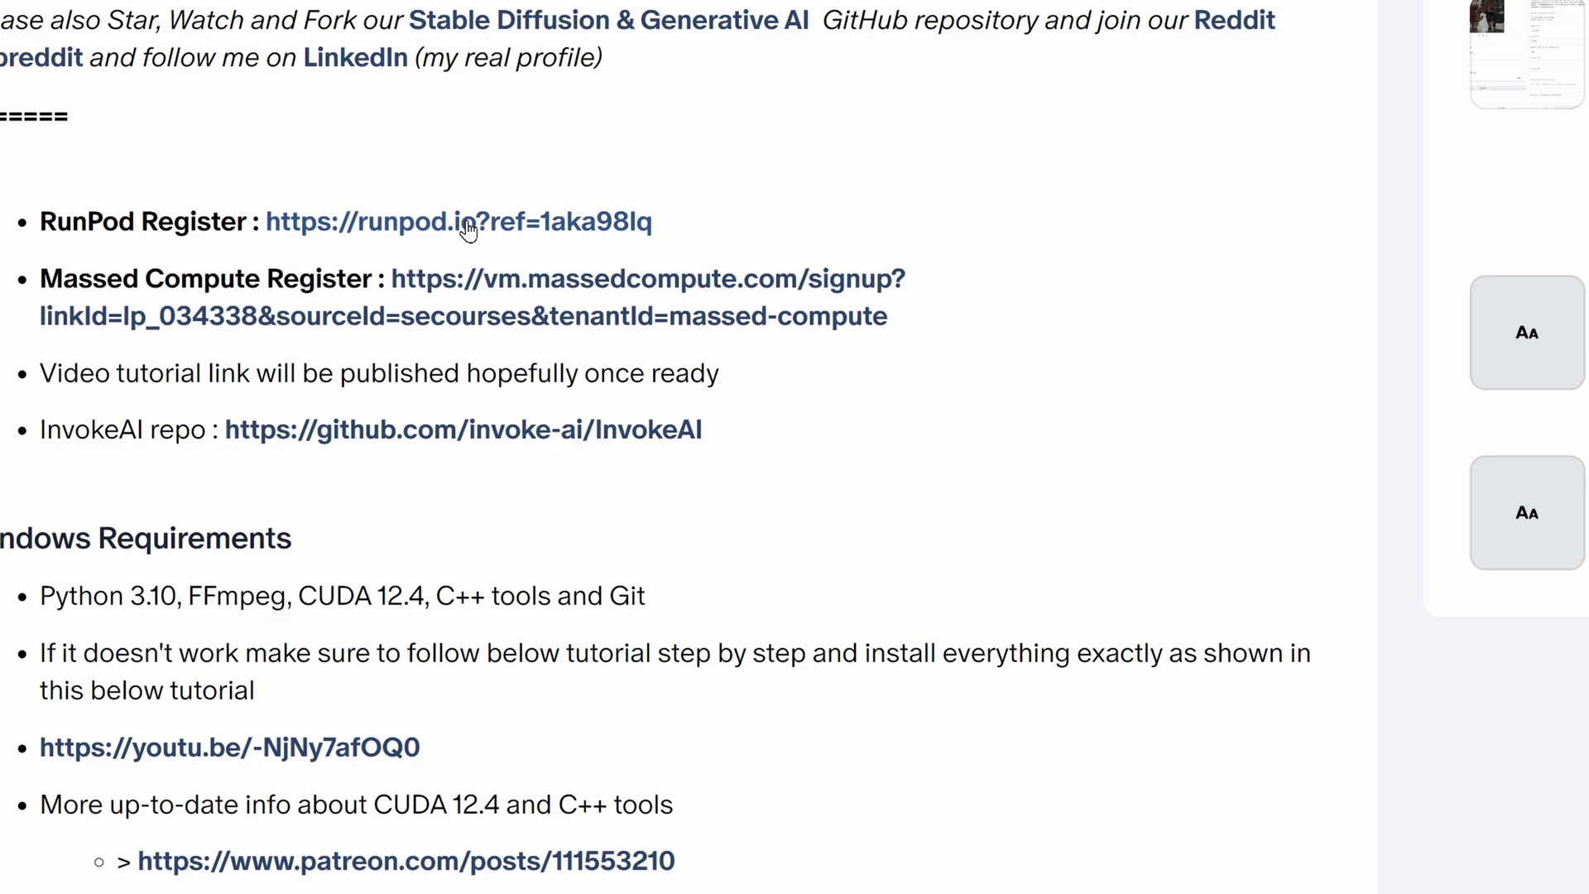
Follow the post's RunPod registration link, log in to the console and start a new pod deployment
{"action": "left_click", "coordinate": [468, 228]}
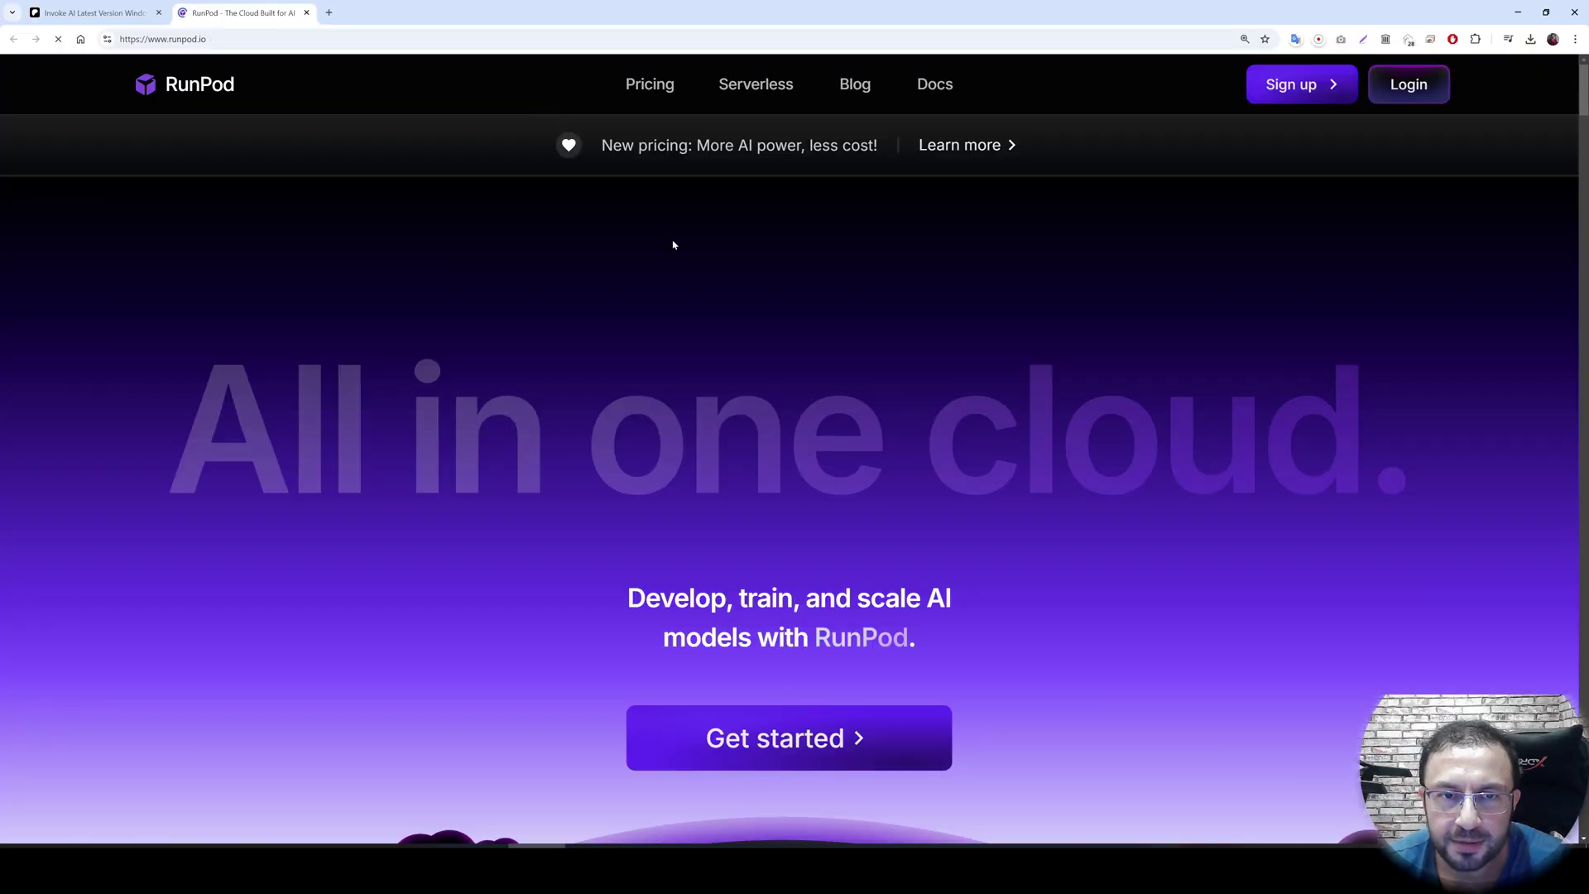
{"action": "left_click", "coordinate": [1416, 86]}
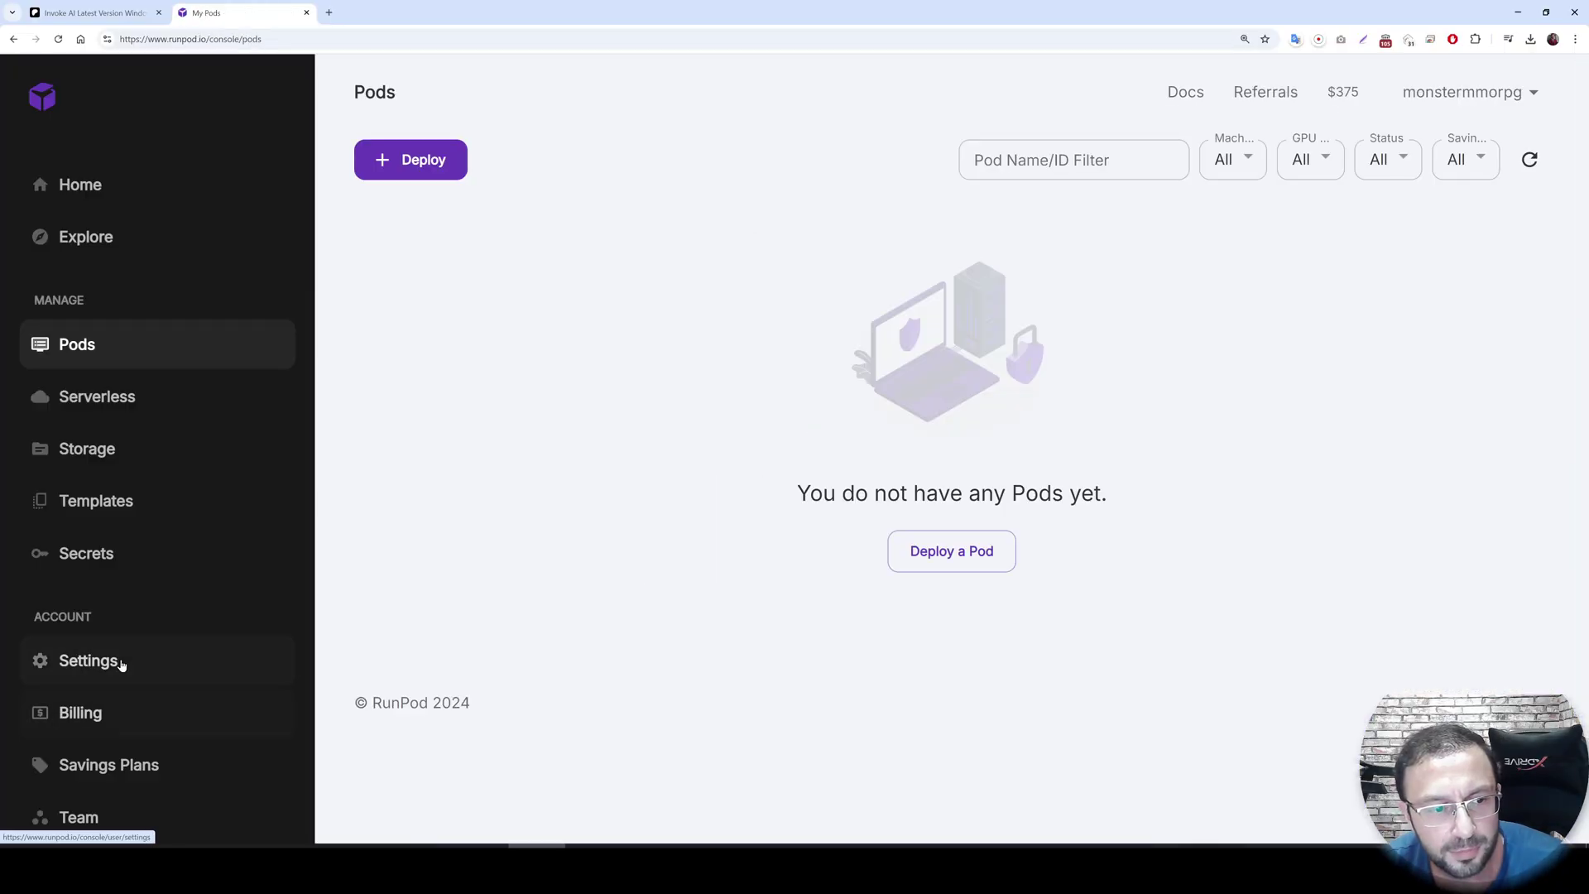
{"action": "scroll", "coordinate": [94, 584], "scroll_direction": "down", "scroll_amount": 2}
{"action": "scroll", "coordinate": [93, 584], "scroll_direction": "up", "scroll_amount": 2}
{"action": "left_click", "coordinate": [429, 163]}
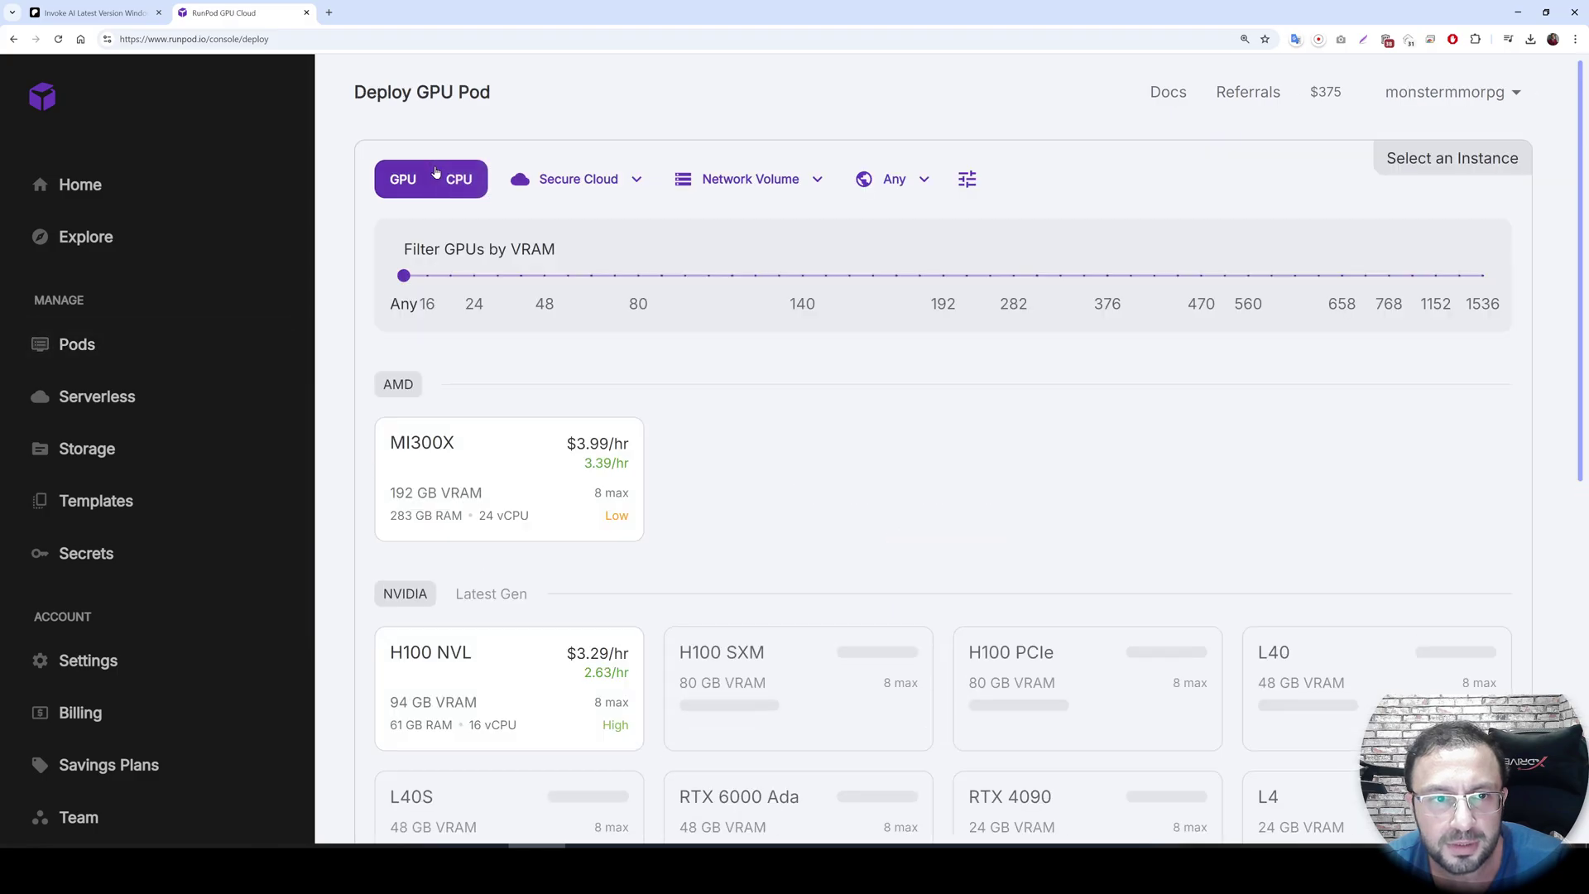
Choose Secure Cloud as the pod's cloud type and look through the offered GPUs
{"action": "left_click", "coordinate": [607, 186]}
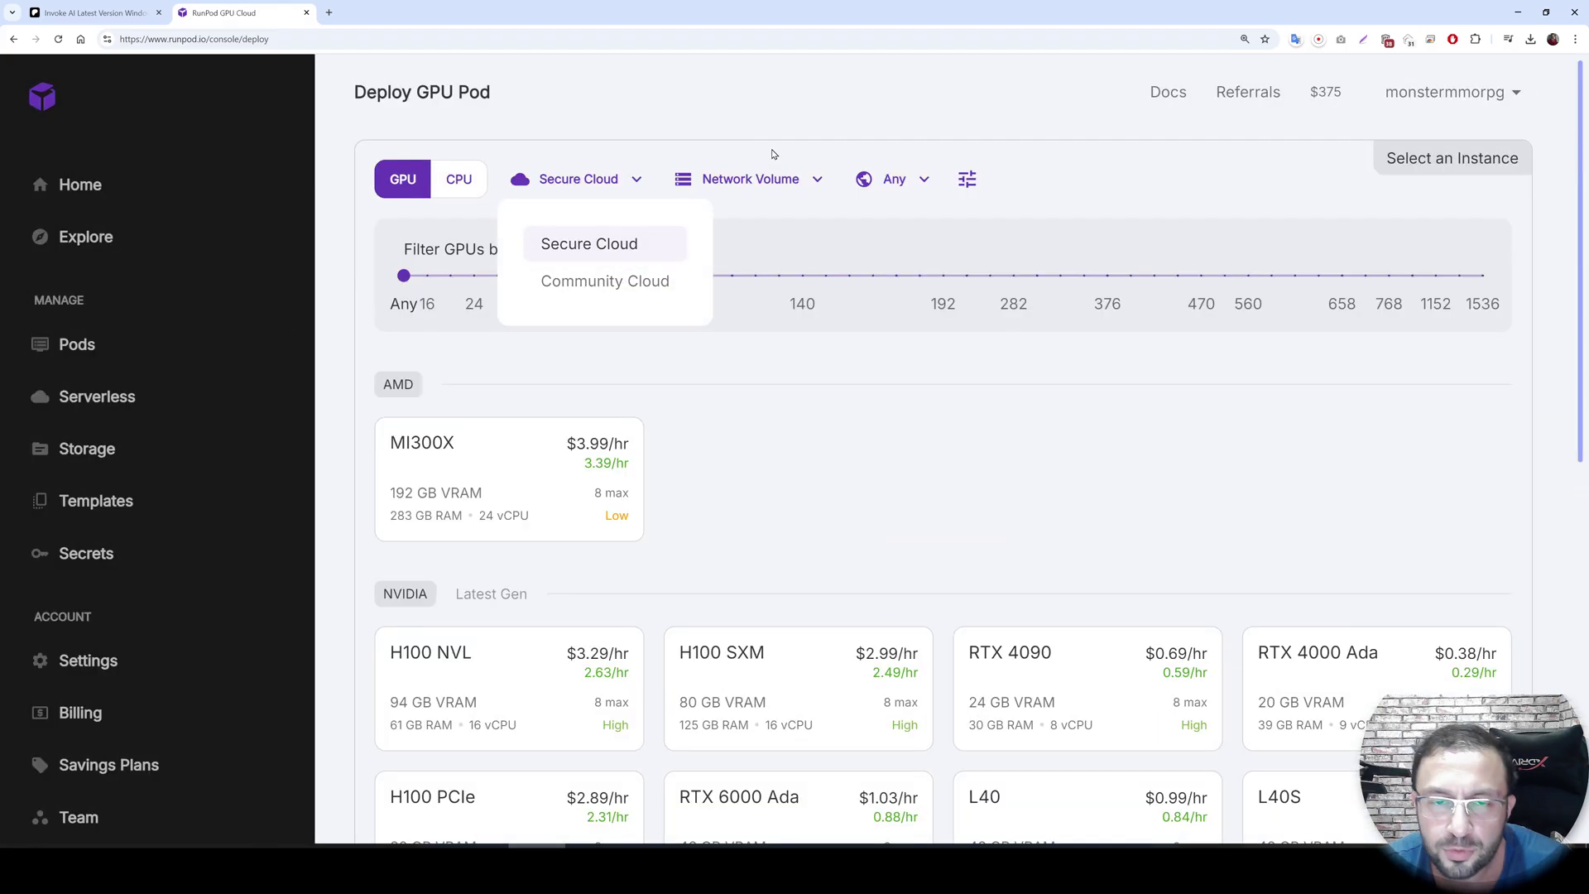
{"action": "left_click", "coordinate": [571, 242]}
{"action": "scroll", "coordinate": [787, 480], "scroll_direction": "down", "scroll_amount": 3}
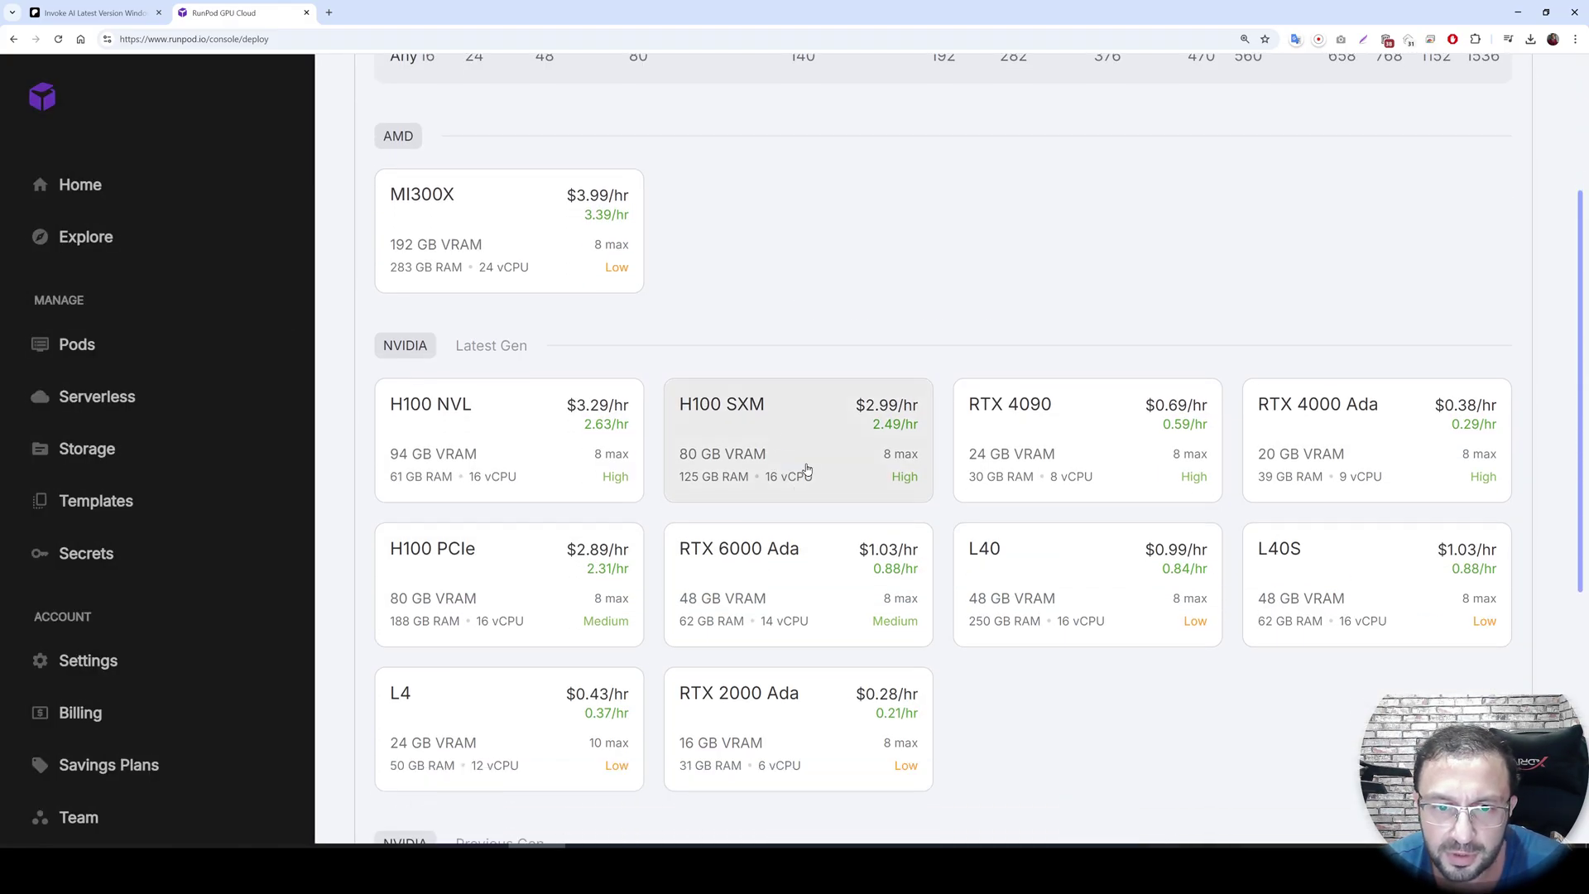
{"action": "scroll", "coordinate": [745, 331], "scroll_direction": "up", "scroll_amount": 3}
{"action": "scroll", "coordinate": [1090, 670], "scroll_direction": "down", "scroll_amount": 3}
{"action": "scroll", "coordinate": [910, 414], "scroll_direction": "up", "scroll_amount": 3}
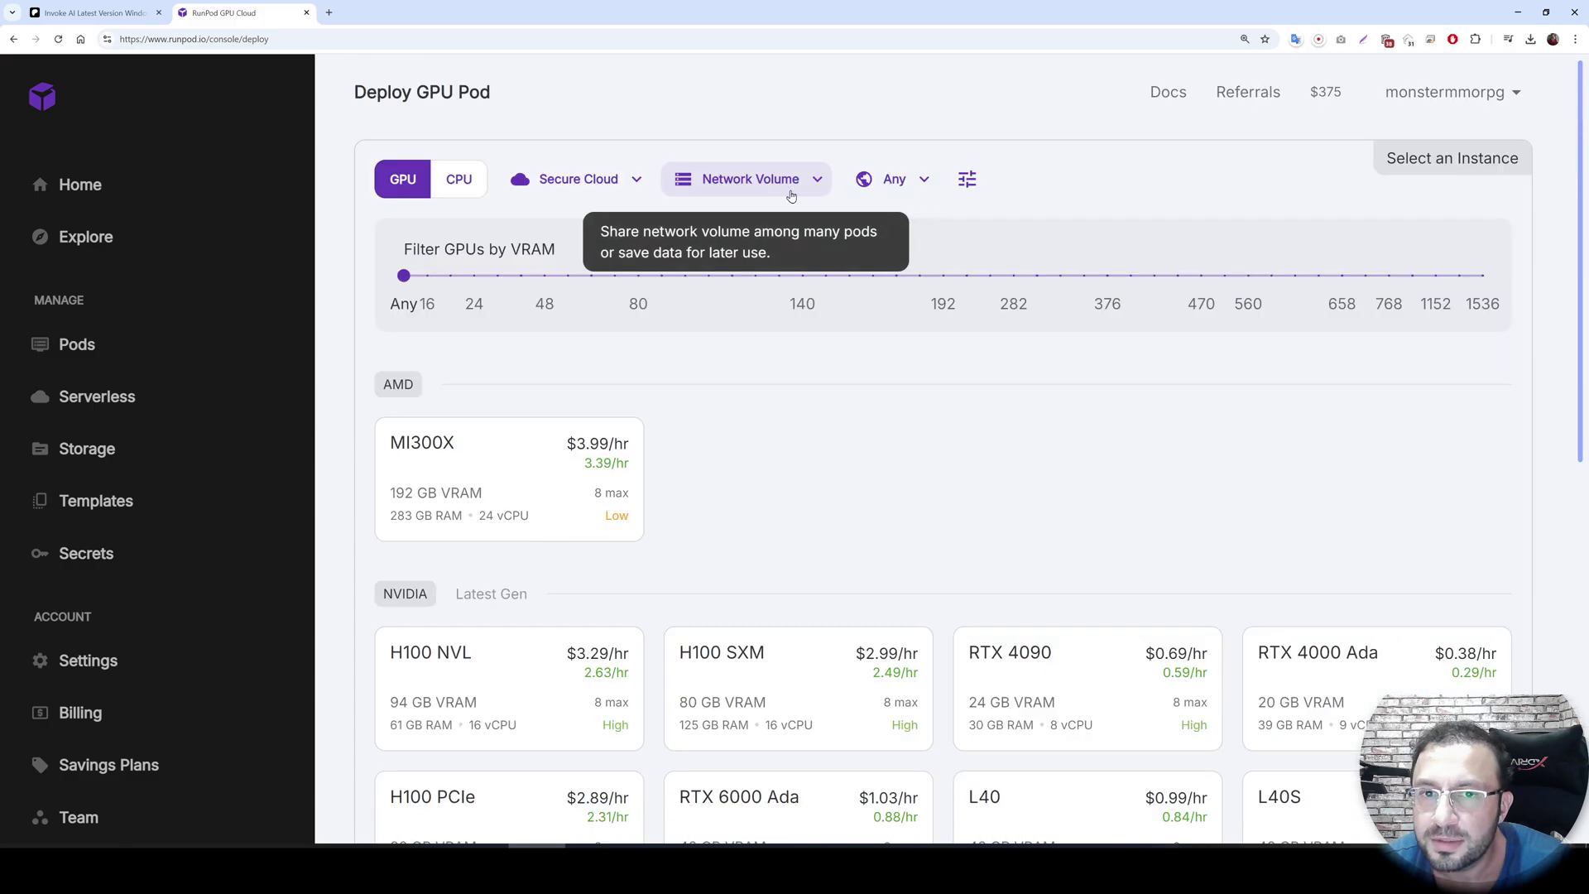
Set the deployment region to US-TX-3 and select the RTX 4090 GPU
{"action": "left_click", "coordinate": [749, 178]}
{"action": "left_click", "coordinate": [917, 179]}
{"action": "left_click", "coordinate": [917, 179]}
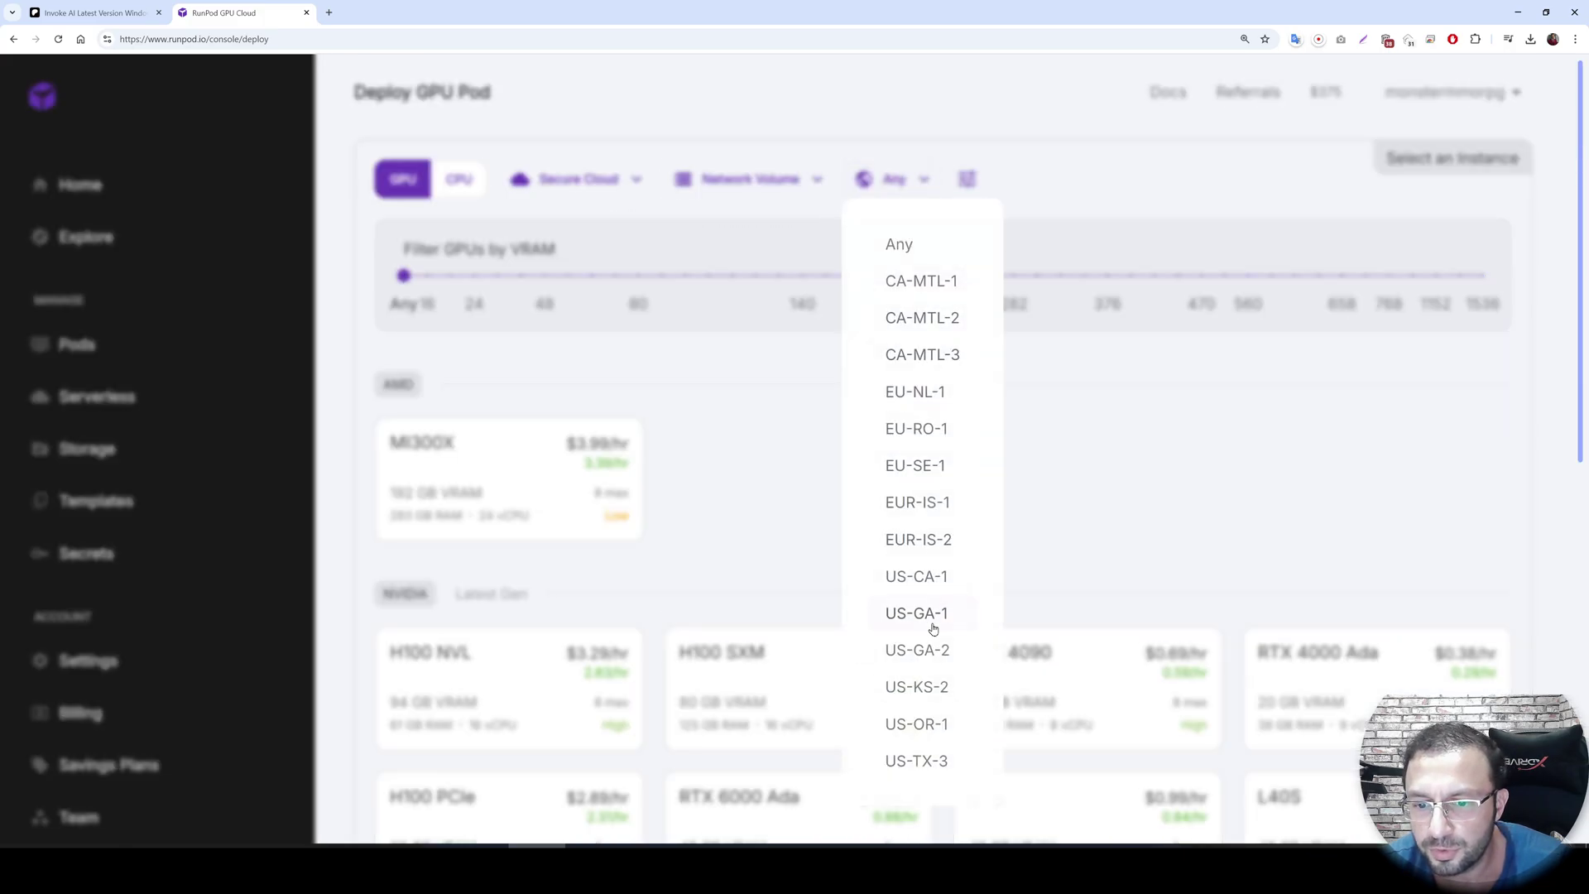
{"action": "left_click", "coordinate": [917, 761]}
{"action": "scroll", "coordinate": [894, 580], "scroll_direction": "down", "scroll_amount": 3}
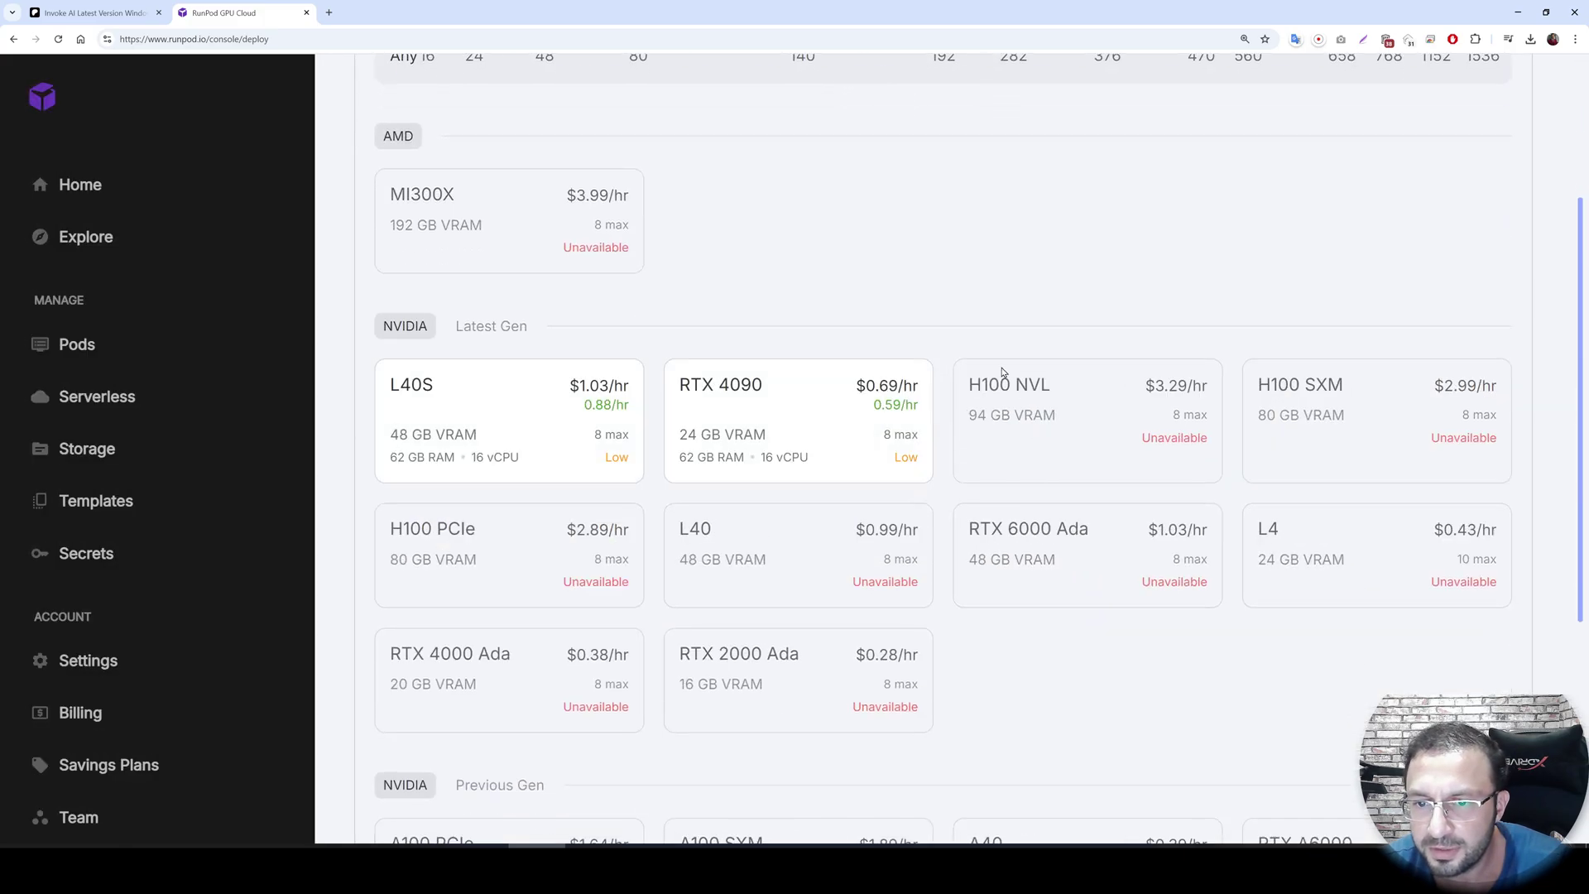
{"action": "left_click", "coordinate": [794, 390]}
Change the pod template to dreambooth
{"action": "scroll", "coordinate": [827, 249], "scroll_direction": "up", "scroll_amount": 10}
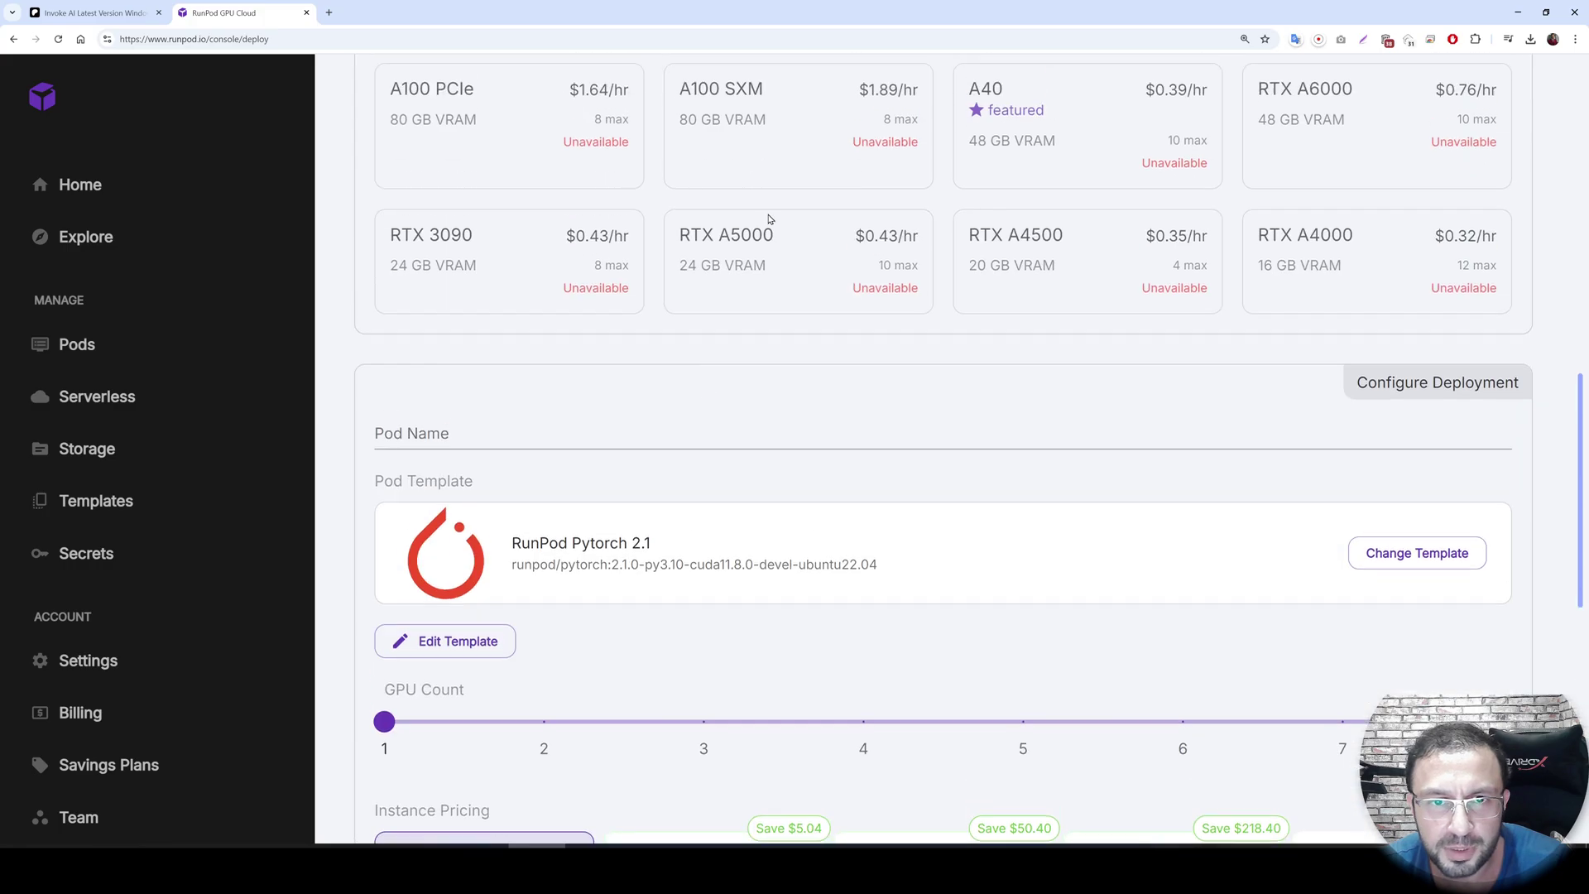
{"action": "scroll", "coordinate": [744, 182], "scroll_direction": "down", "scroll_amount": 10}
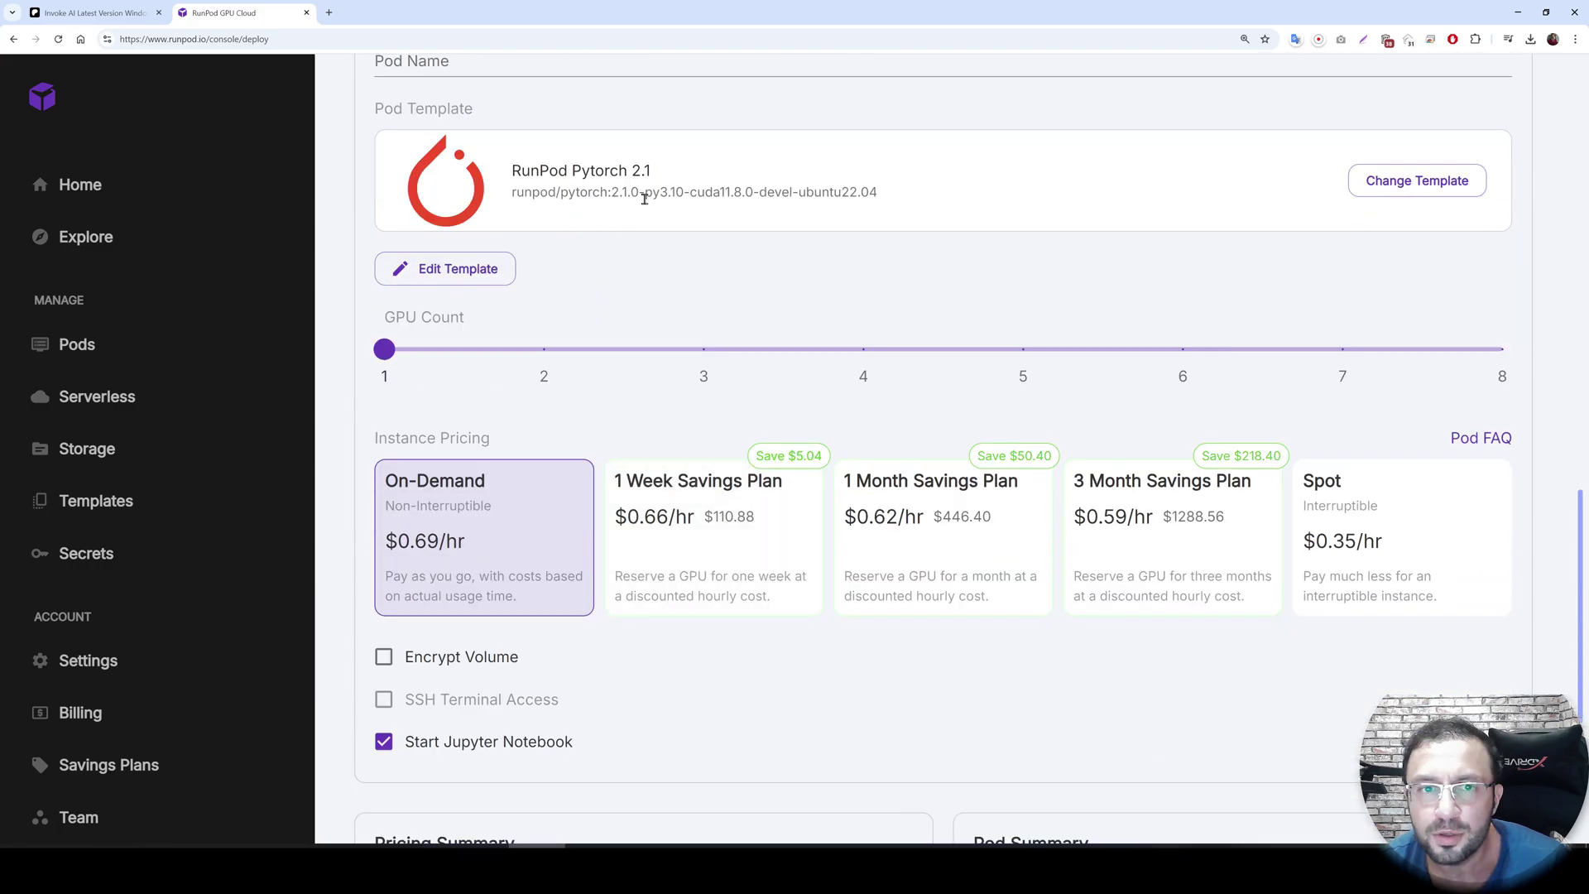
{"action": "left_click", "coordinate": [1417, 181]}
{"action": "left_click", "coordinate": [480, 424]}
Search the templates for "torch" and choose RunPod Pytorch 2.1 as the pod template
{"action": "left_click", "coordinate": [1402, 183]}
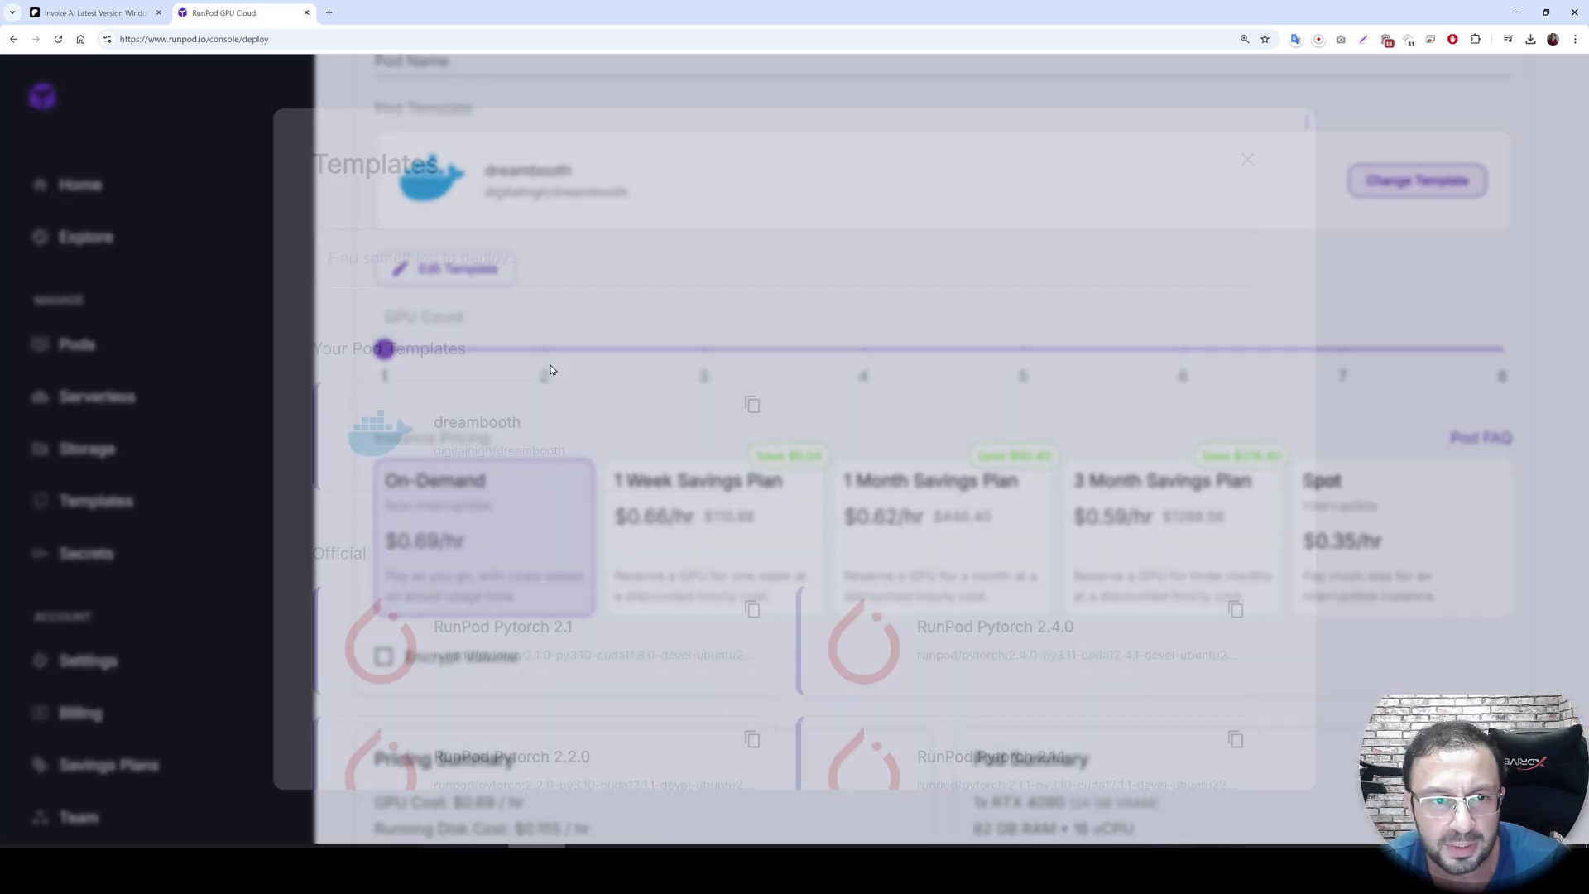
{"action": "left_click", "coordinate": [439, 244]}
{"action": "type", "text": "torch"}
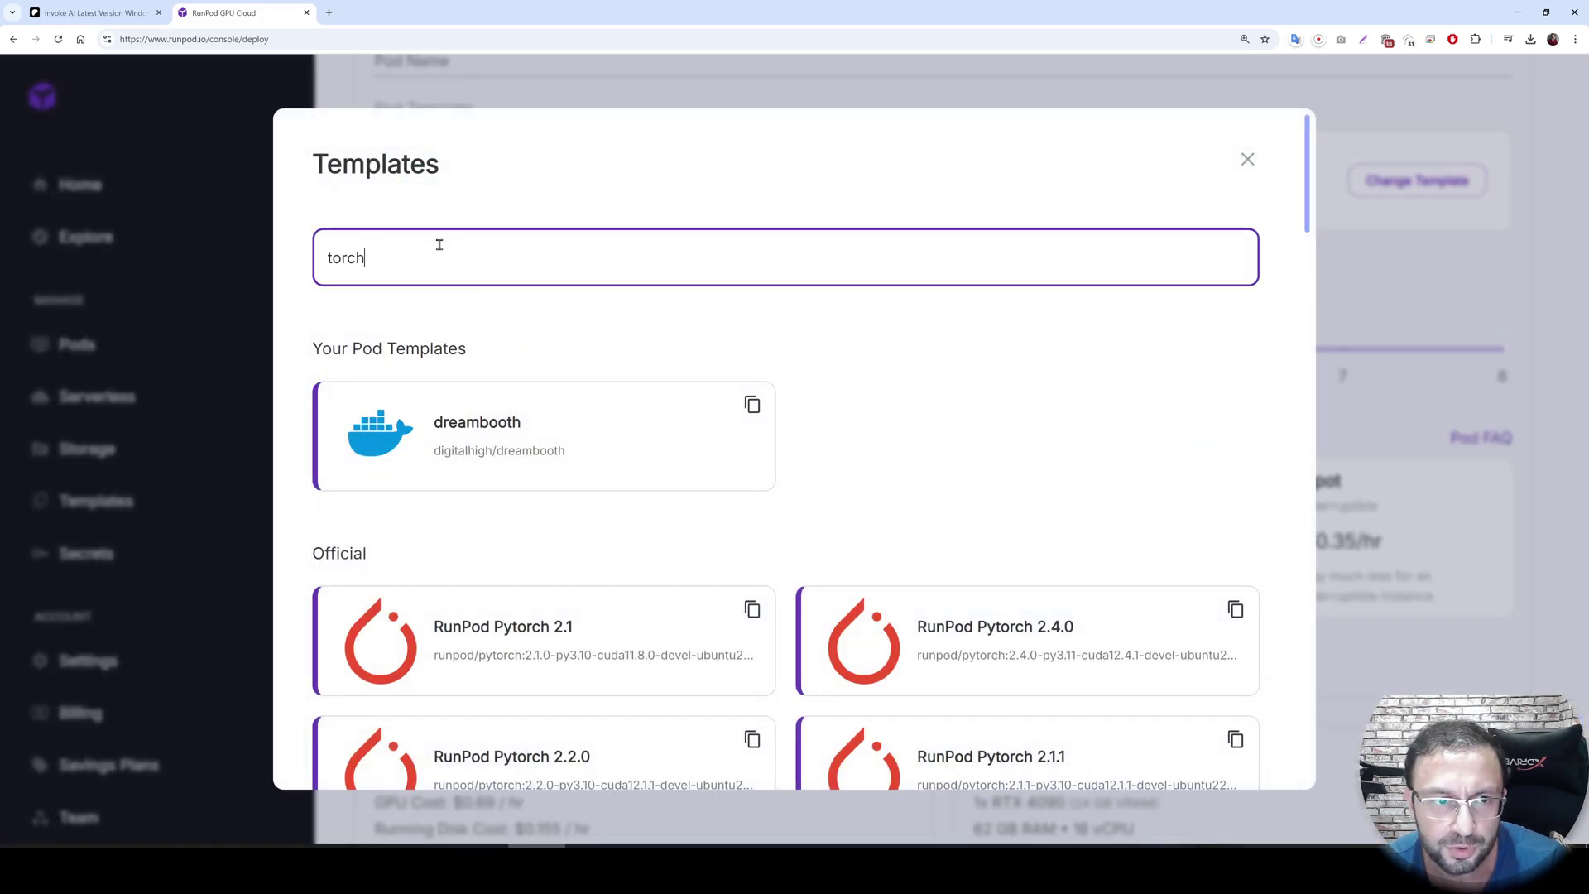
{"action": "scroll", "coordinate": [580, 530], "scroll_direction": "down", "scroll_amount": 2}
{"action": "left_click", "coordinate": [451, 520]}
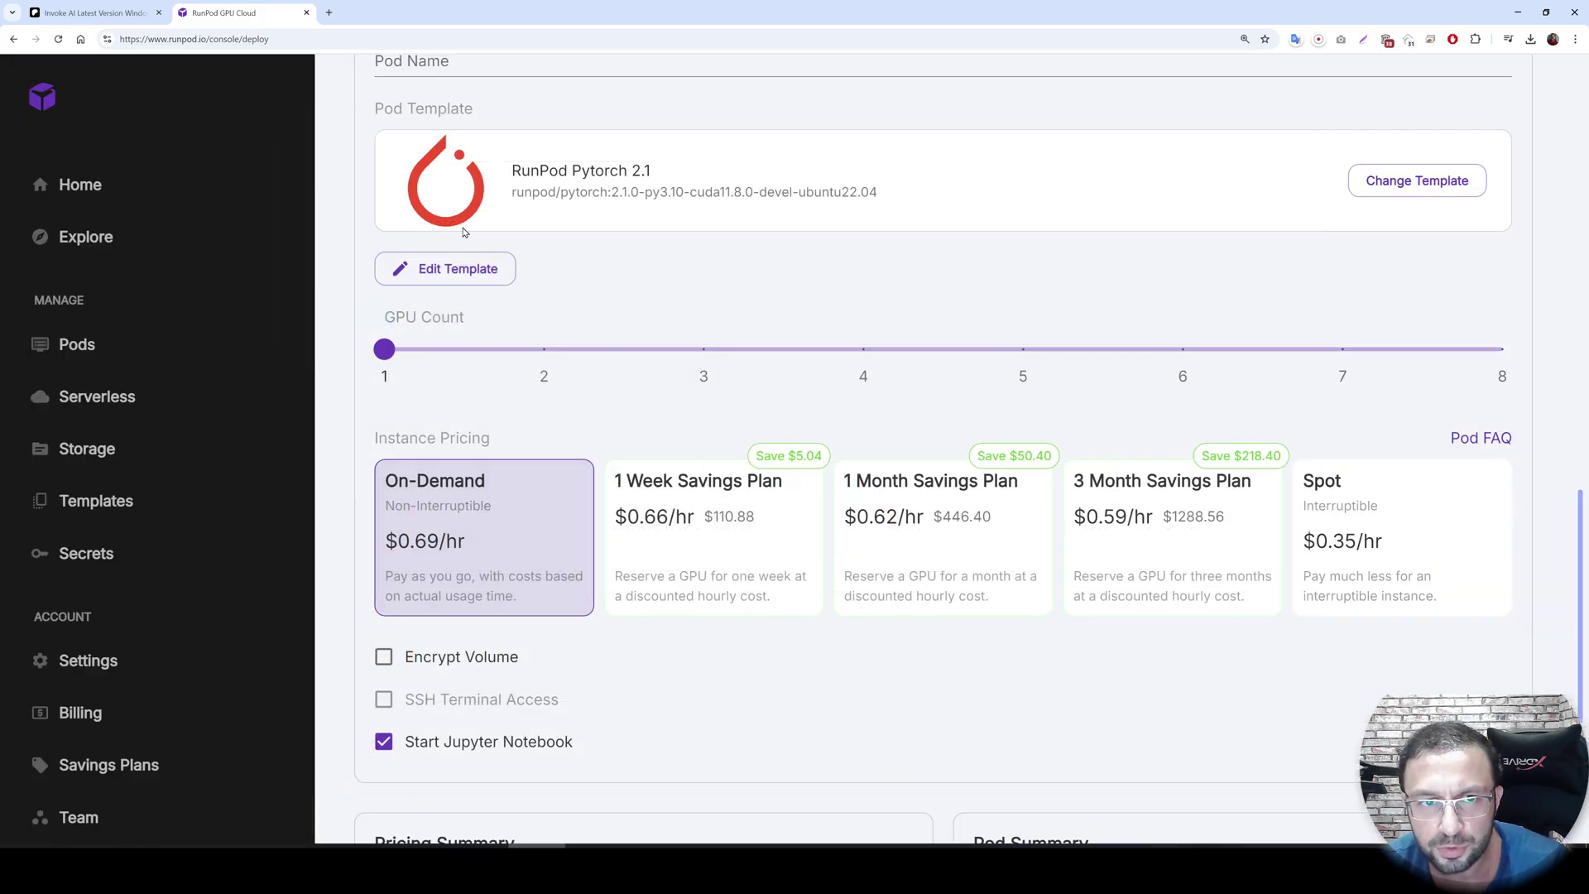
Edit the template overrides, setting the persistent volume disk to 100 GB
{"action": "scroll", "coordinate": [506, 331], "scroll_direction": "down", "scroll_amount": 2}
{"action": "scroll", "coordinate": [507, 315], "scroll_direction": "up", "scroll_amount": 2}
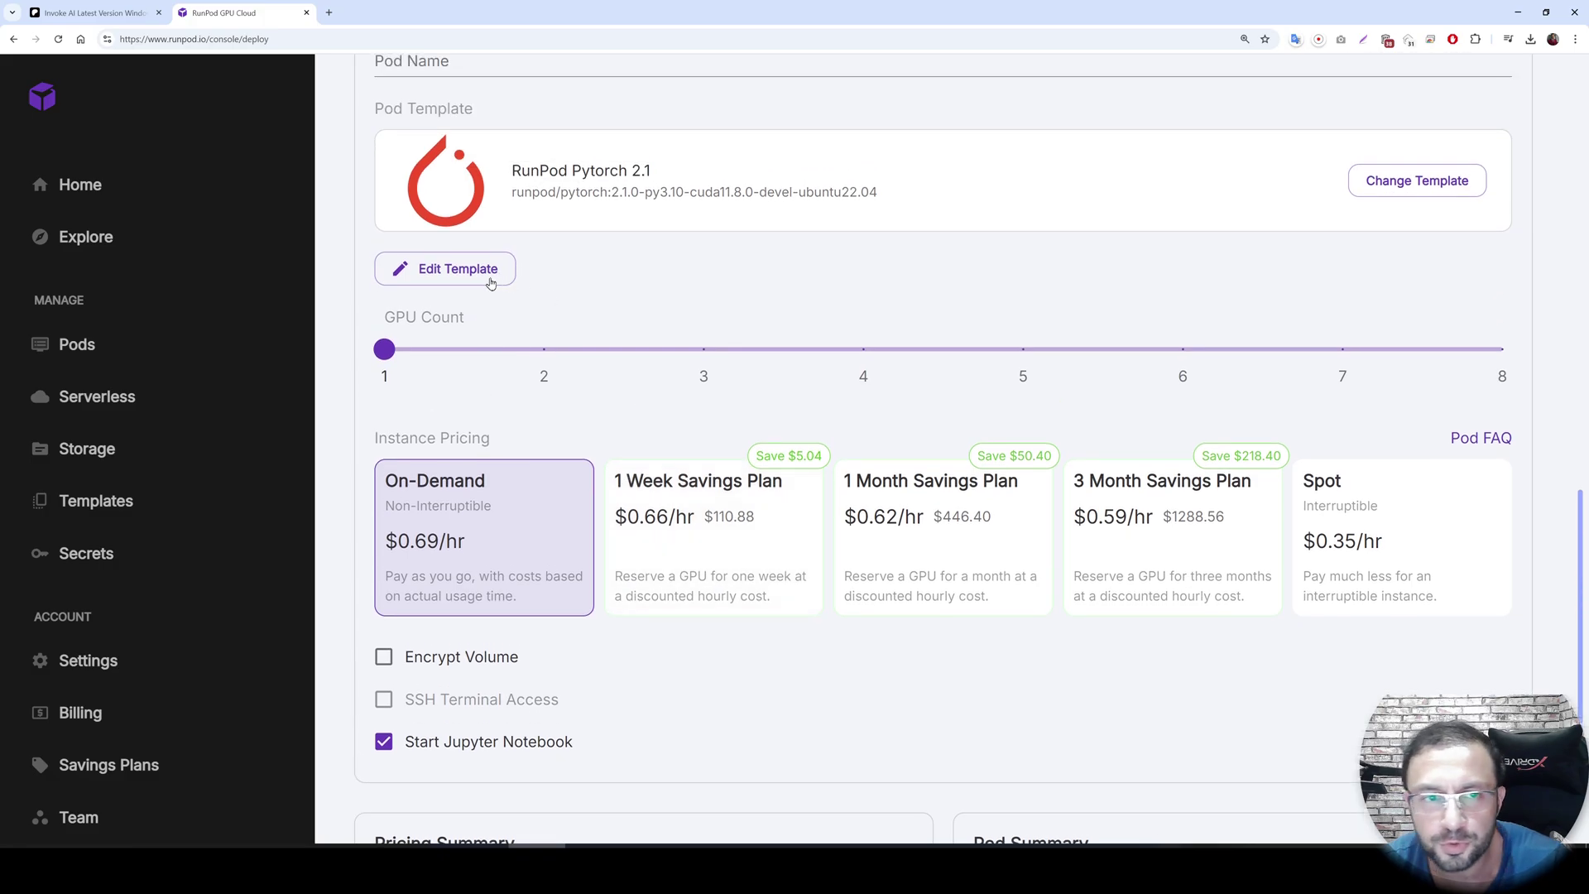
{"action": "left_click", "coordinate": [451, 269]}
{"action": "left_click_drag", "start_coordinate": [643, 477], "coordinate": [549, 478]}
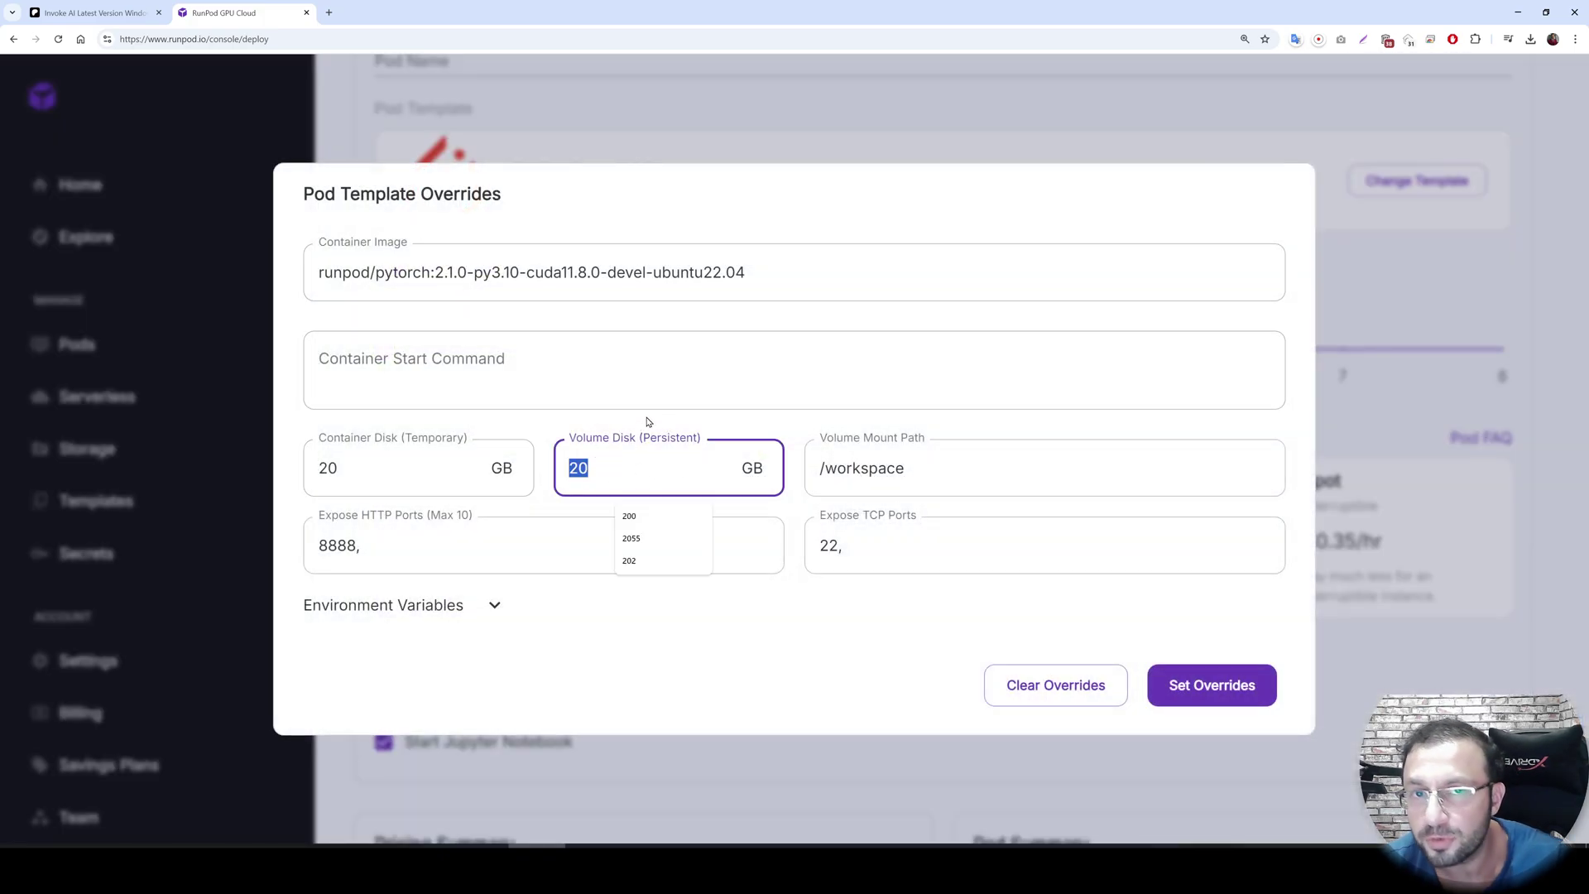
{"action": "type", "text": "100"}
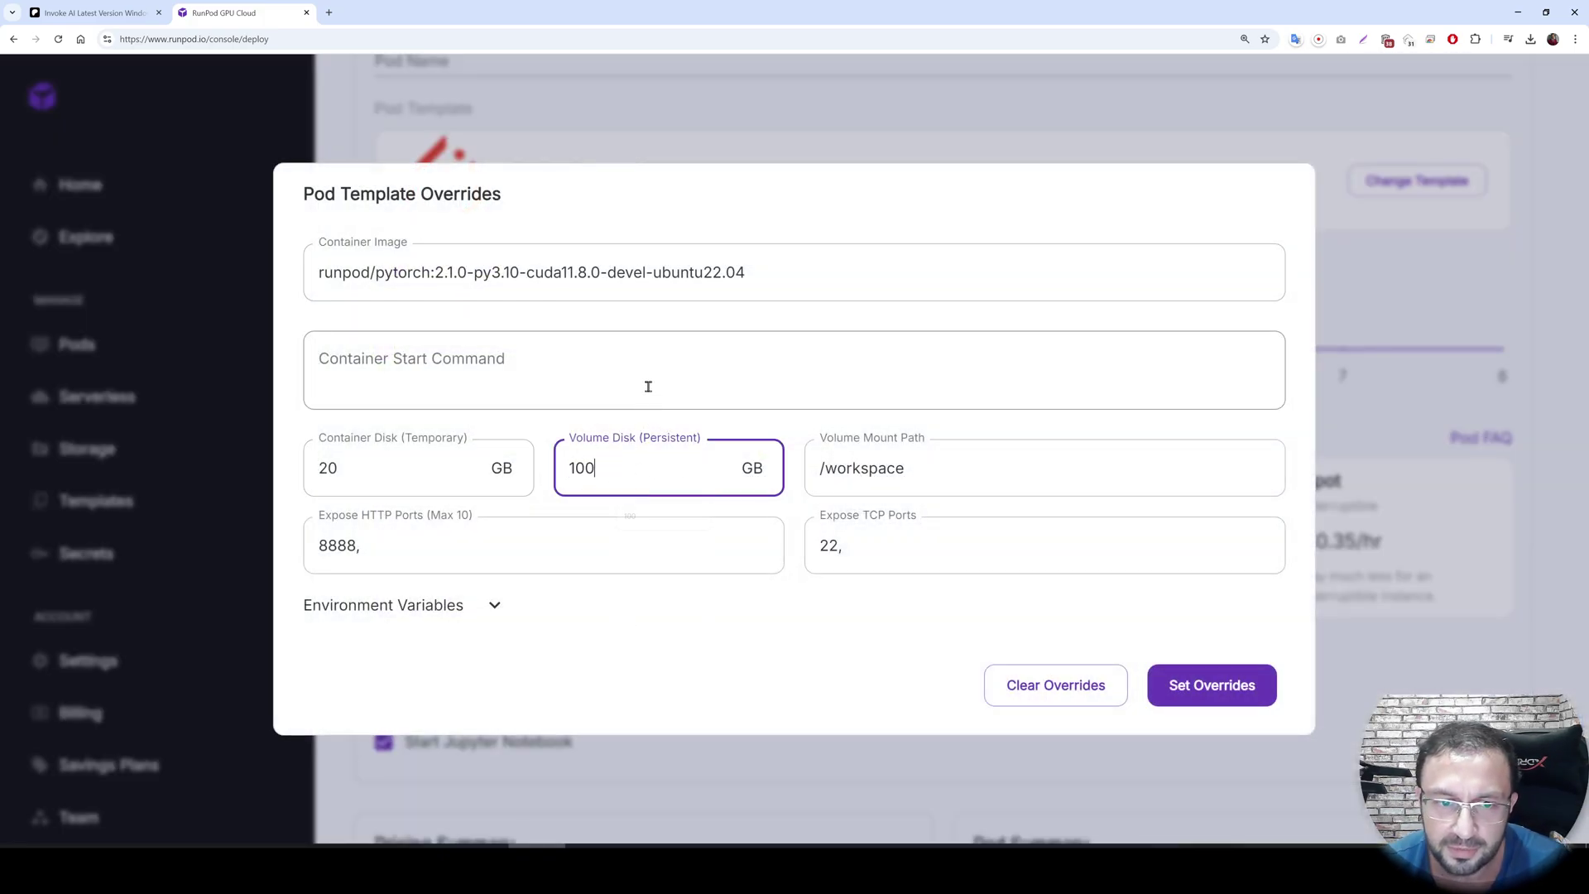
Set the exposed HTTP ports to 8888,9091 and apply the template overrides
{"action": "left_click", "coordinate": [488, 546]}
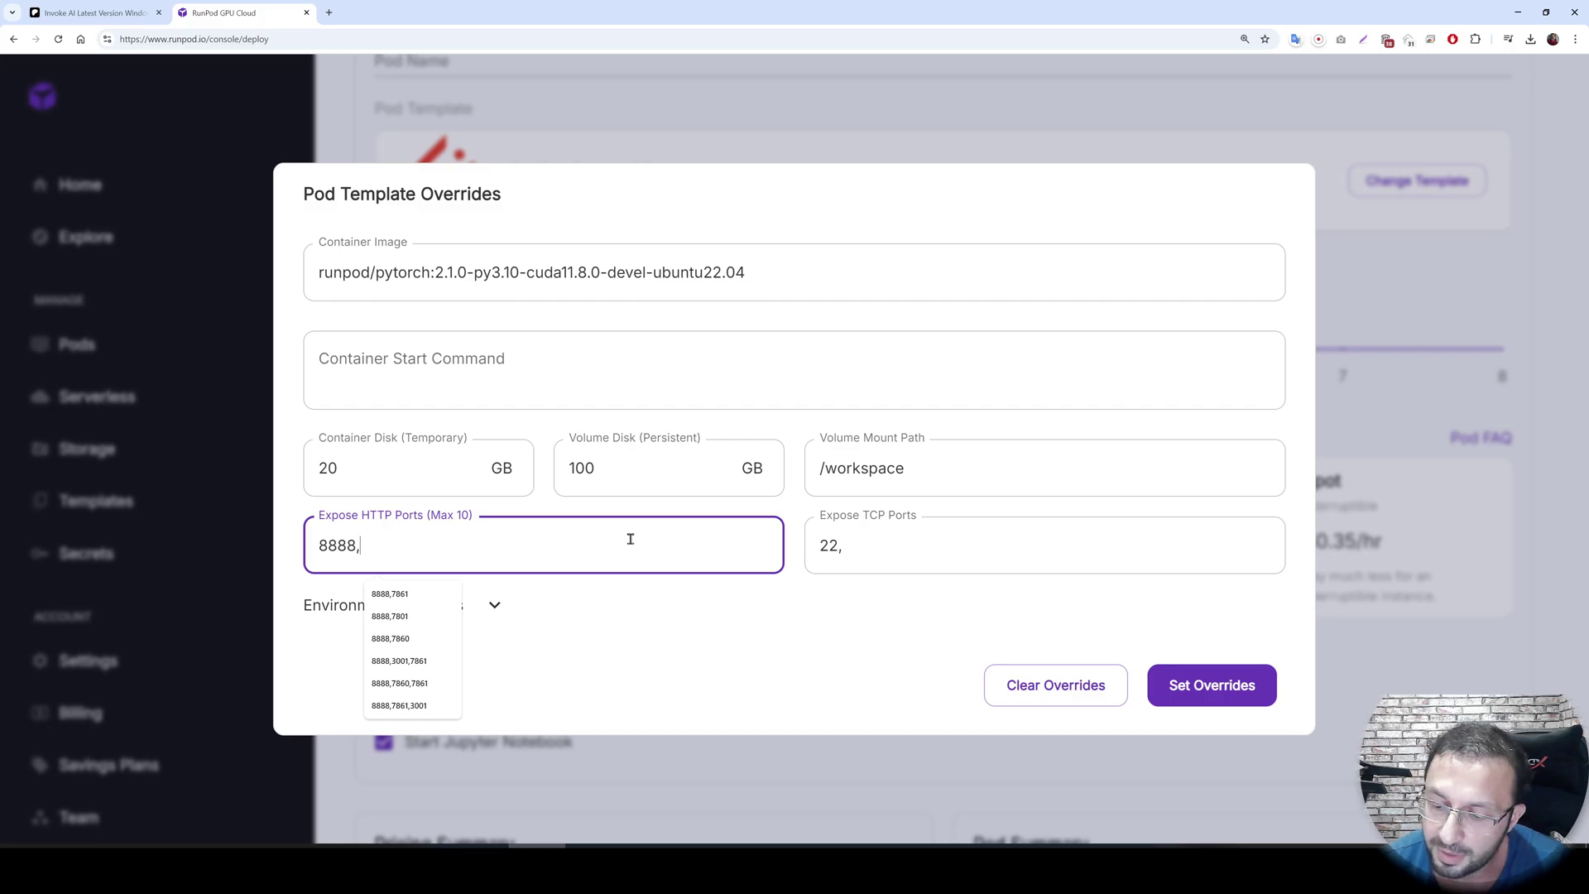
{"action": "type", "text": "9091"}
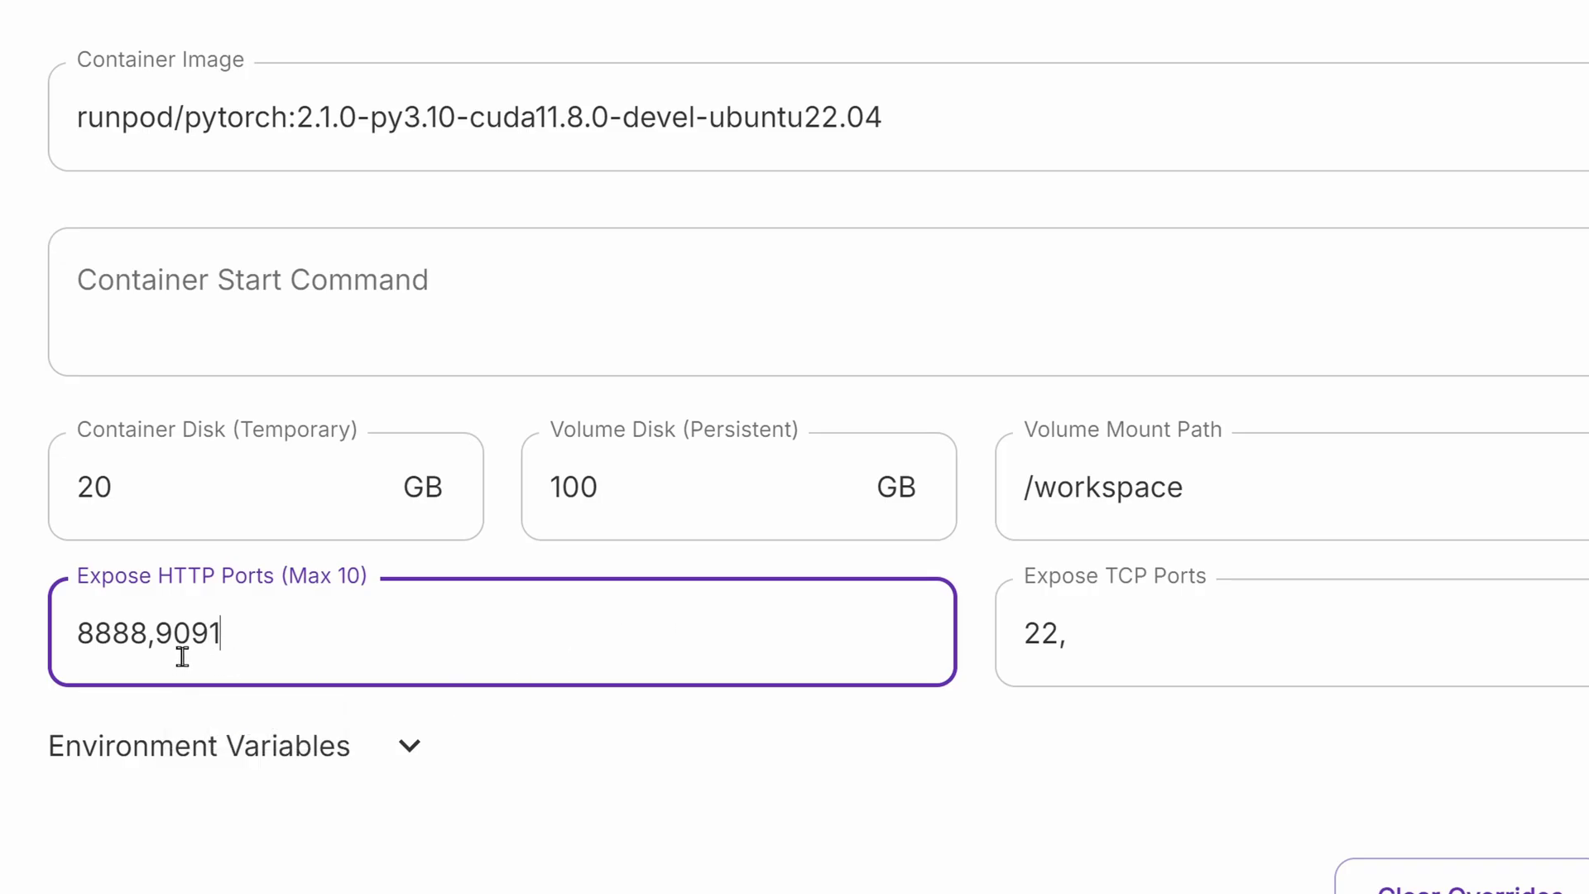
{"action": "double_click", "coordinate": [202, 649]}
{"action": "left_click", "coordinate": [211, 644]}
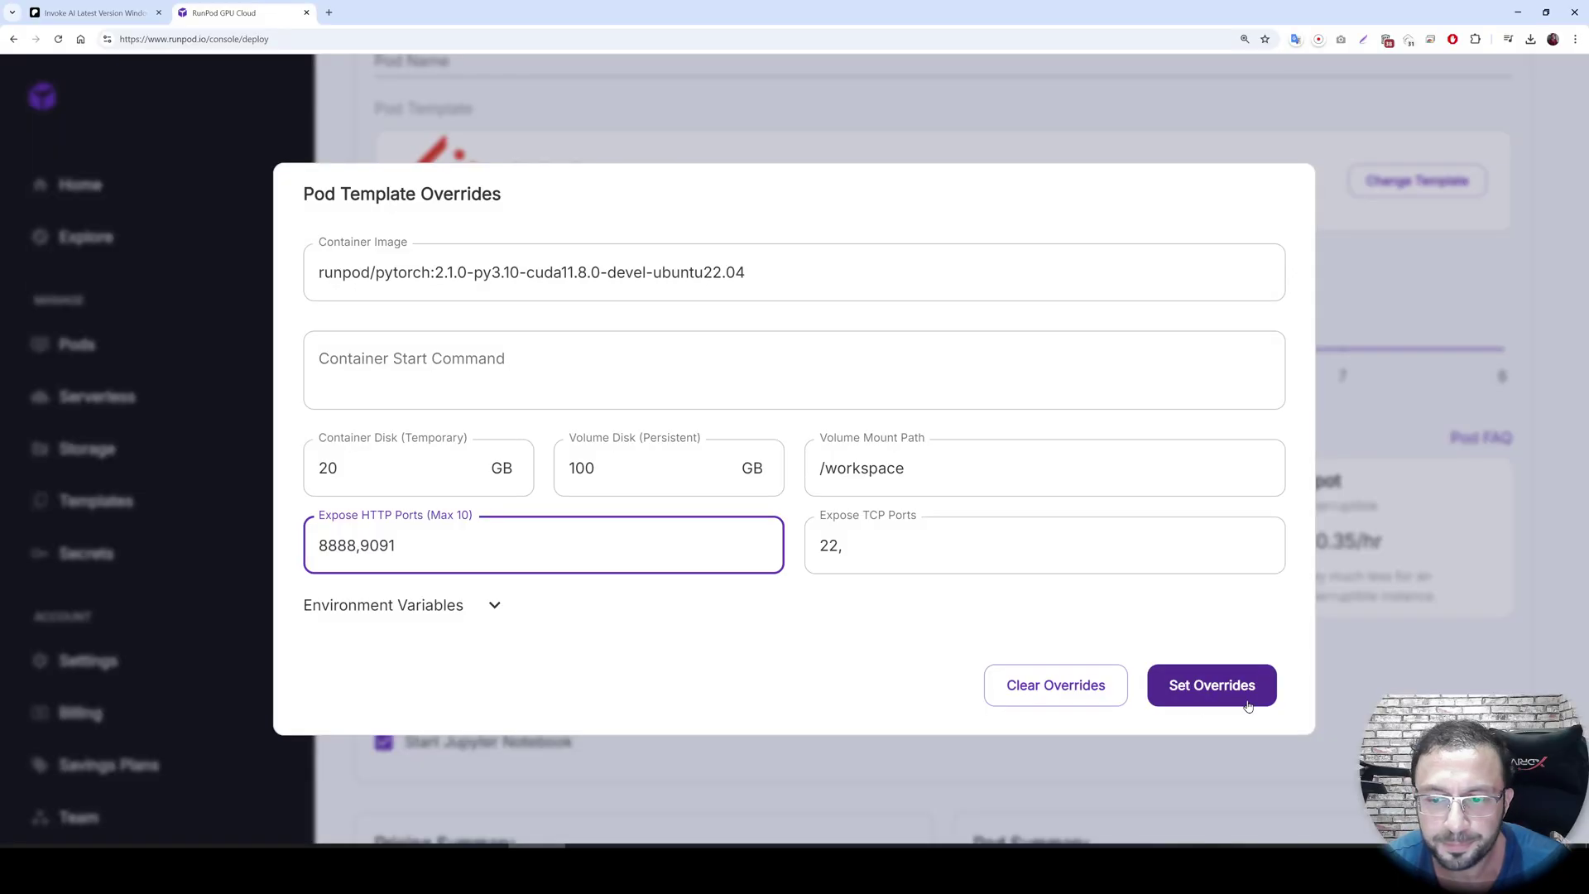
{"action": "left_click", "coordinate": [1230, 695]}
Deploy the RTX 4090 pod on demand and expand its details in the pod list
{"action": "scroll", "coordinate": [674, 579], "scroll_direction": "down", "scroll_amount": 5}
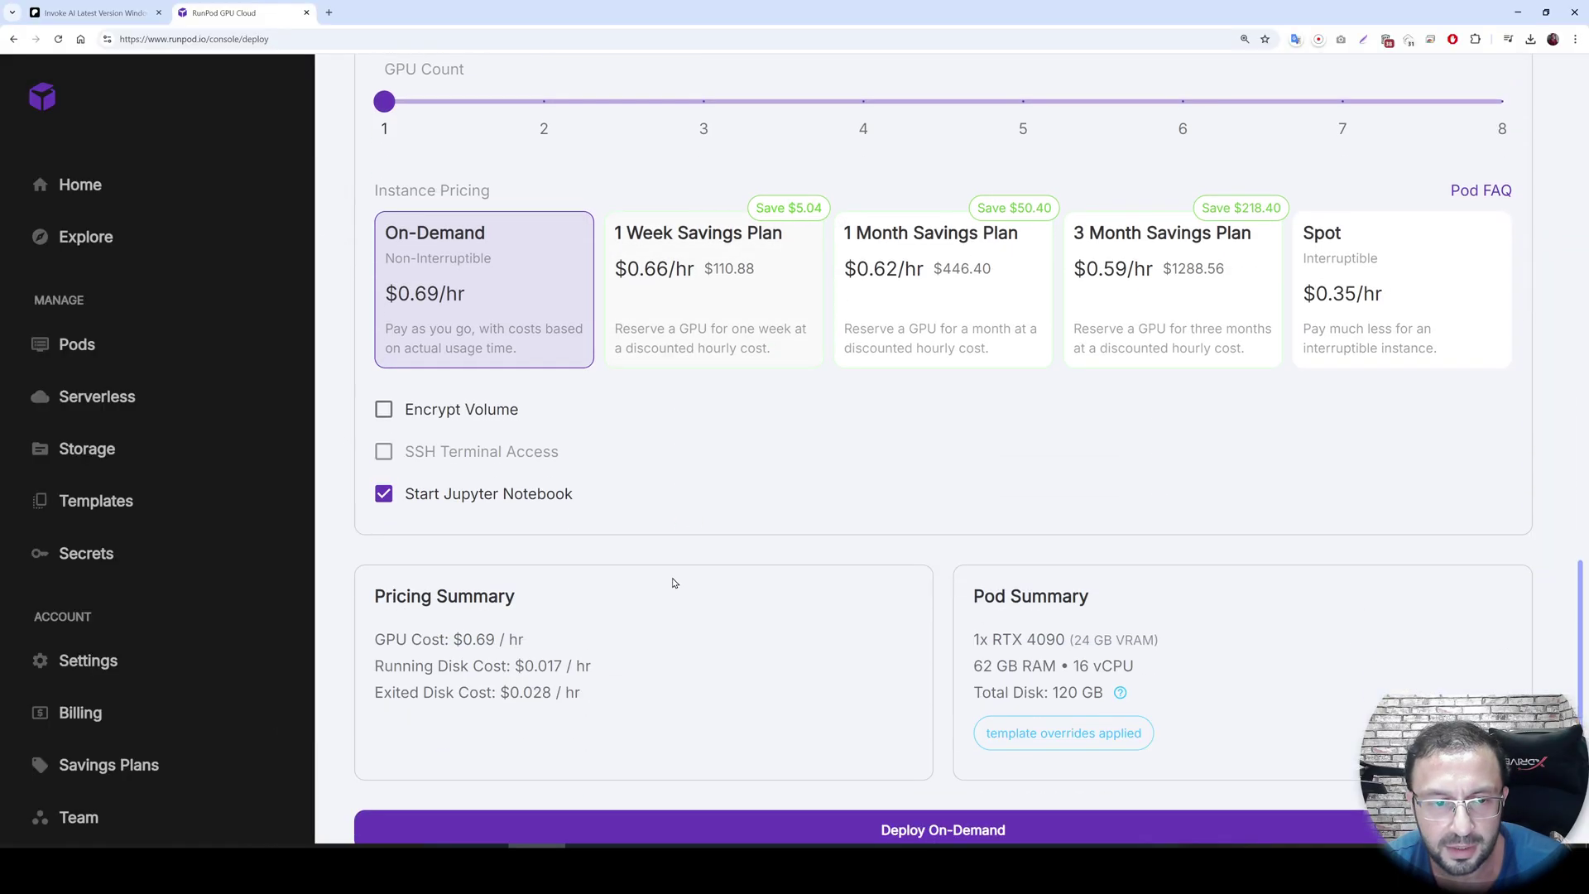
{"action": "left_click", "coordinate": [727, 680]}
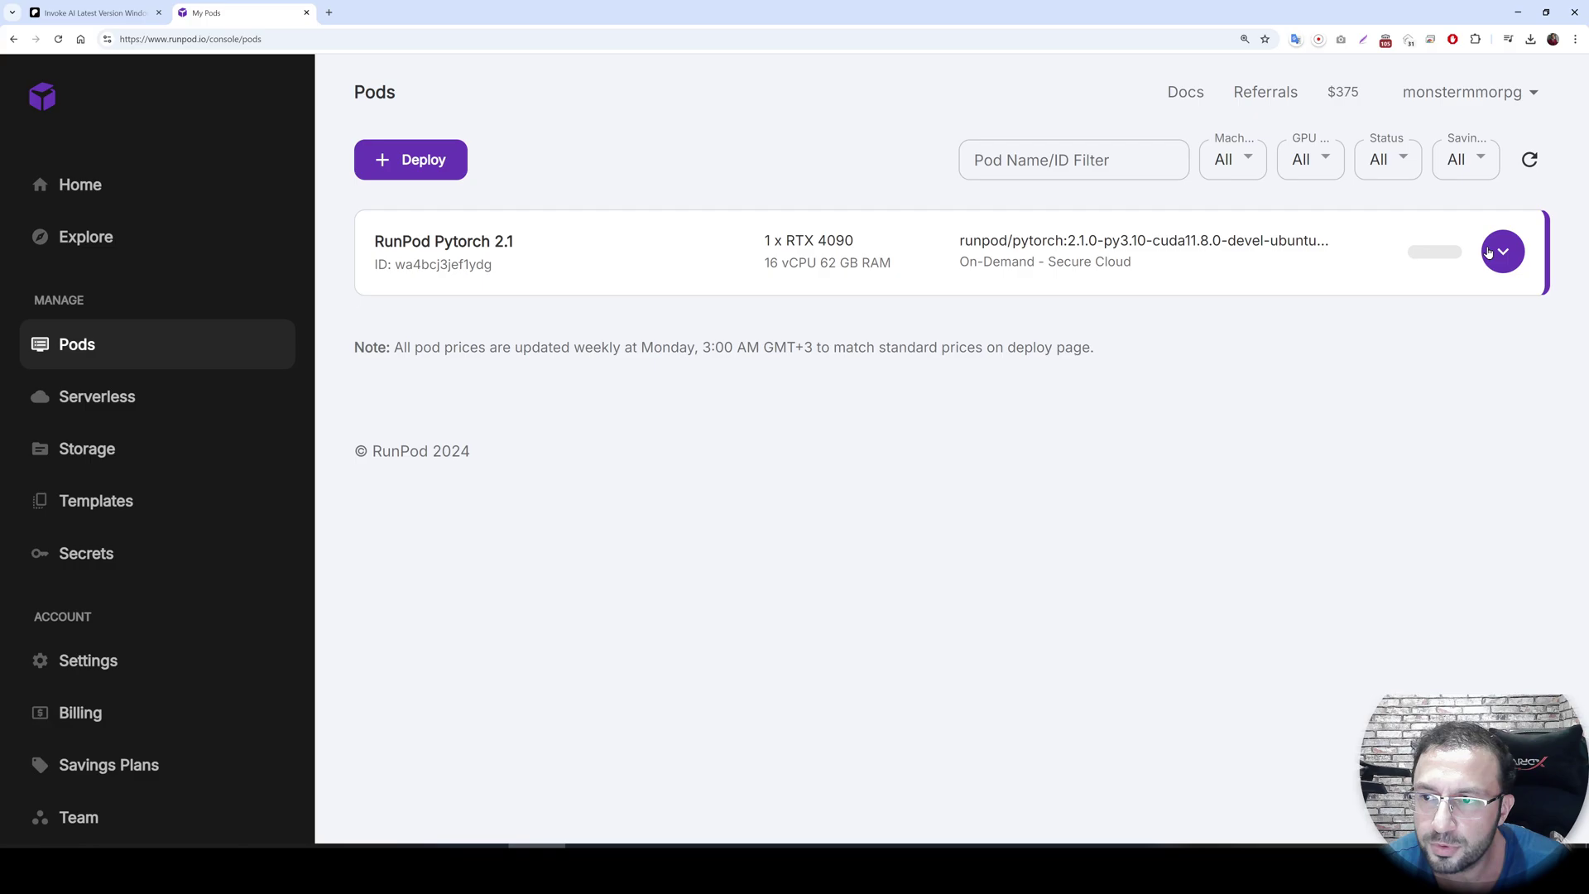
{"action": "left_click", "coordinate": [1503, 252]}
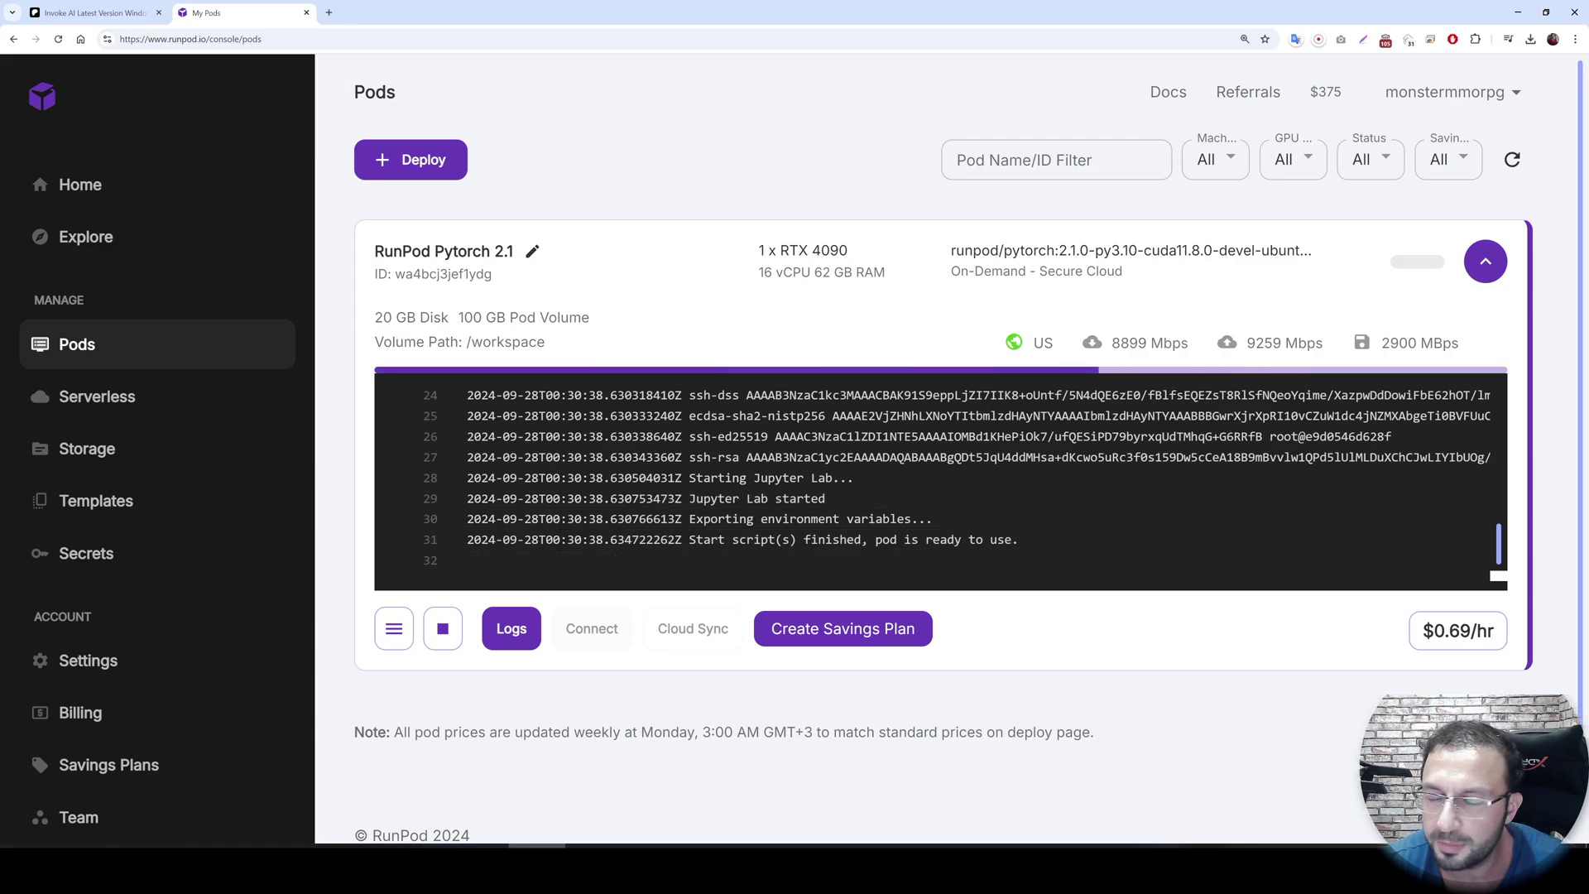
Connect to the pod's Jupyter Lab on port 8888 and locate the downloaded InvokeAI_v1.zip
{"action": "left_click", "coordinate": [601, 627]}
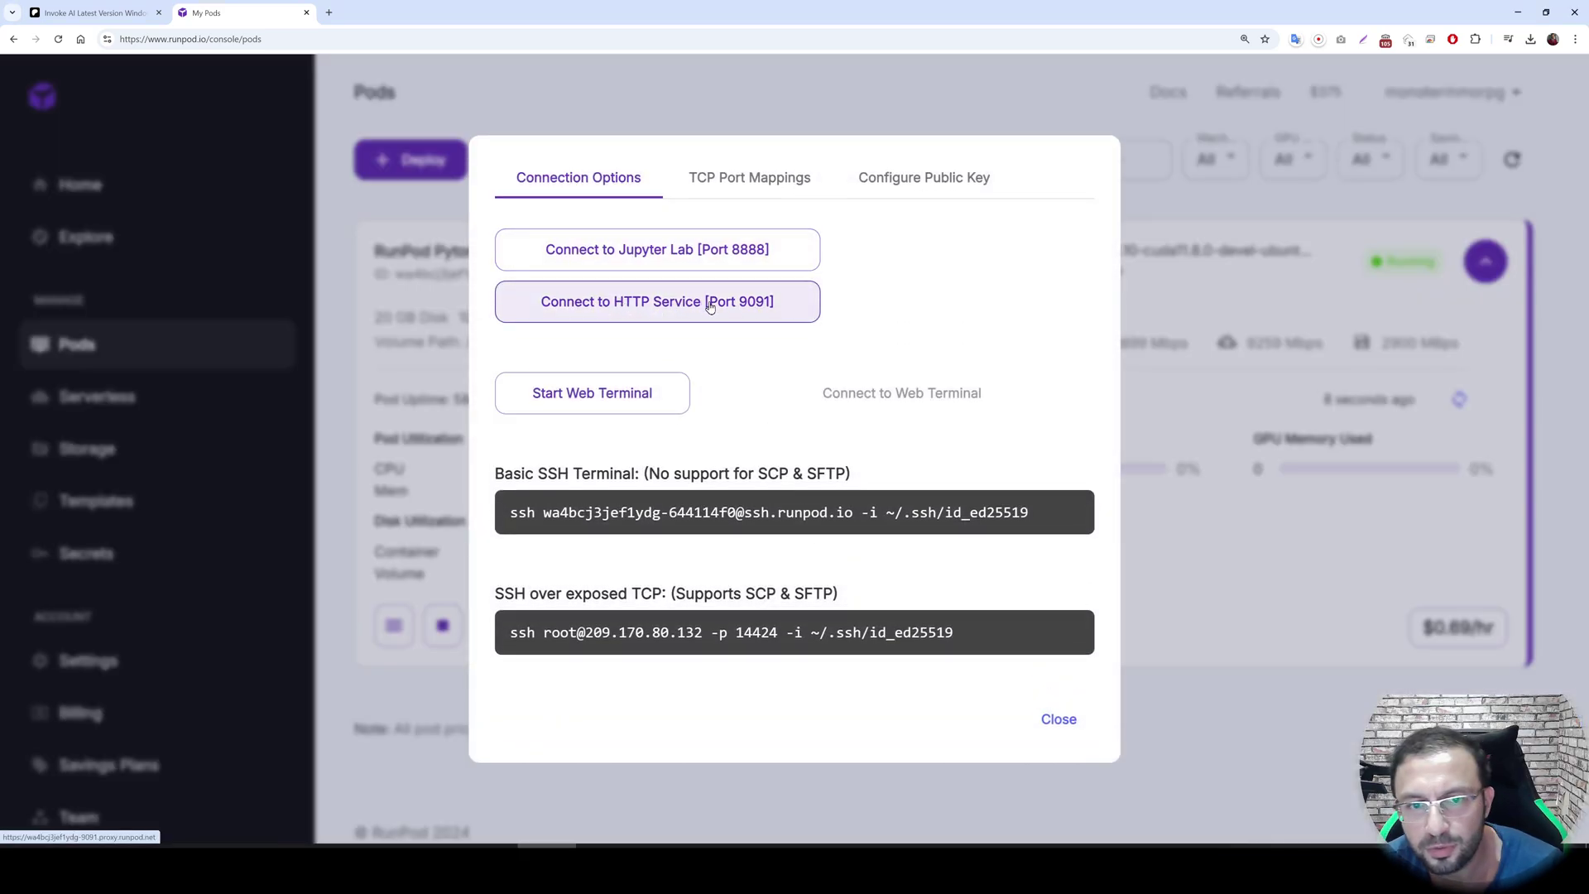
{"action": "left_click", "coordinate": [634, 256]}
{"action": "key", "text": "ctrl+1"}
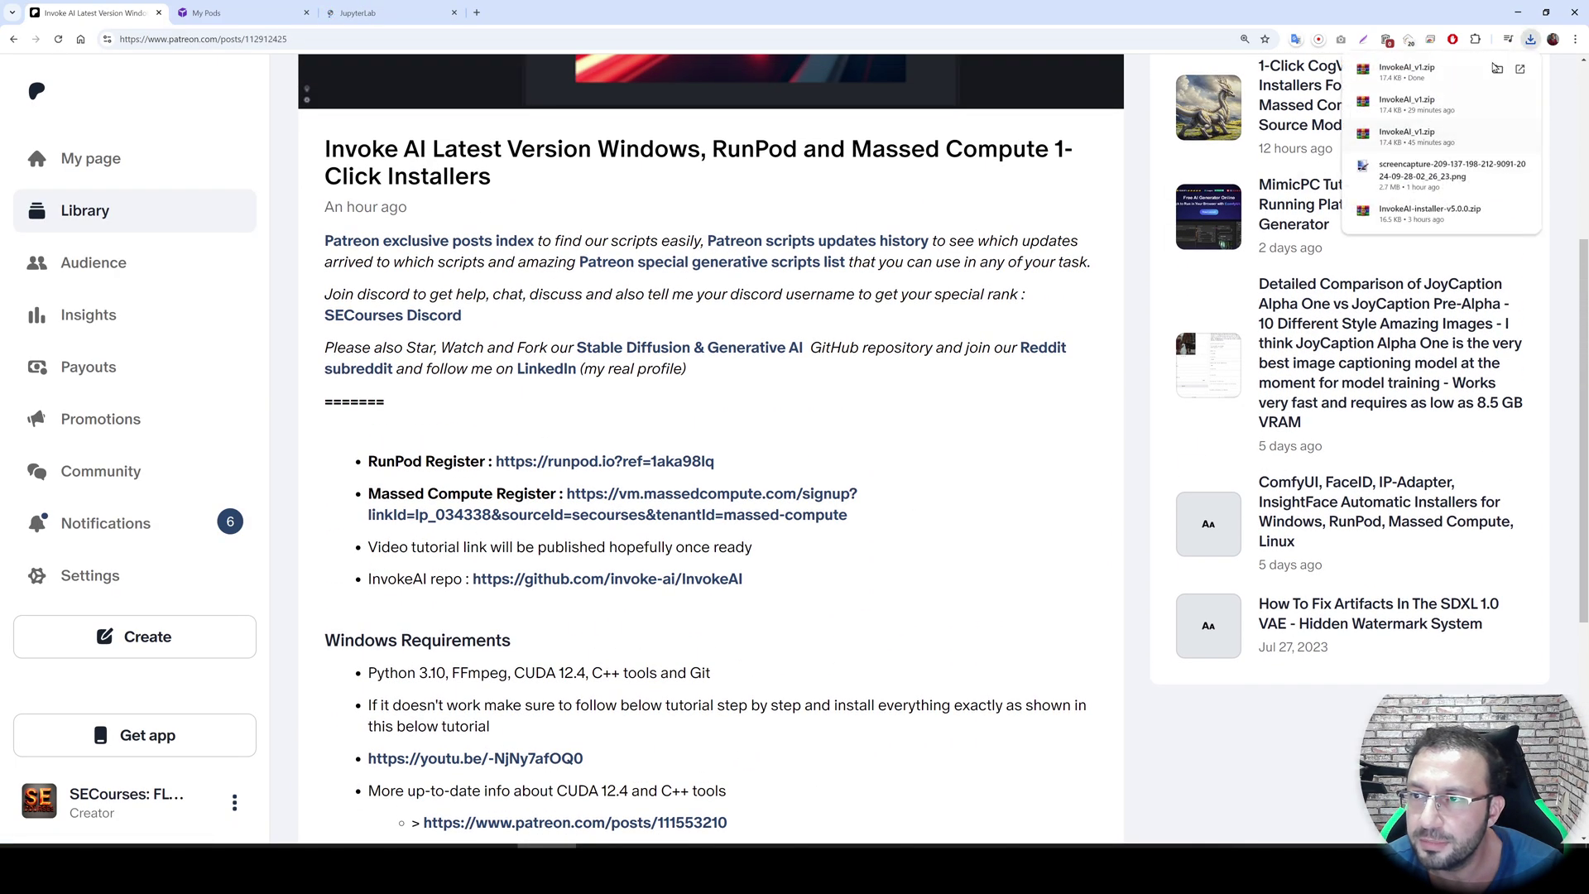
{"action": "left_click", "coordinate": [369, 11]}
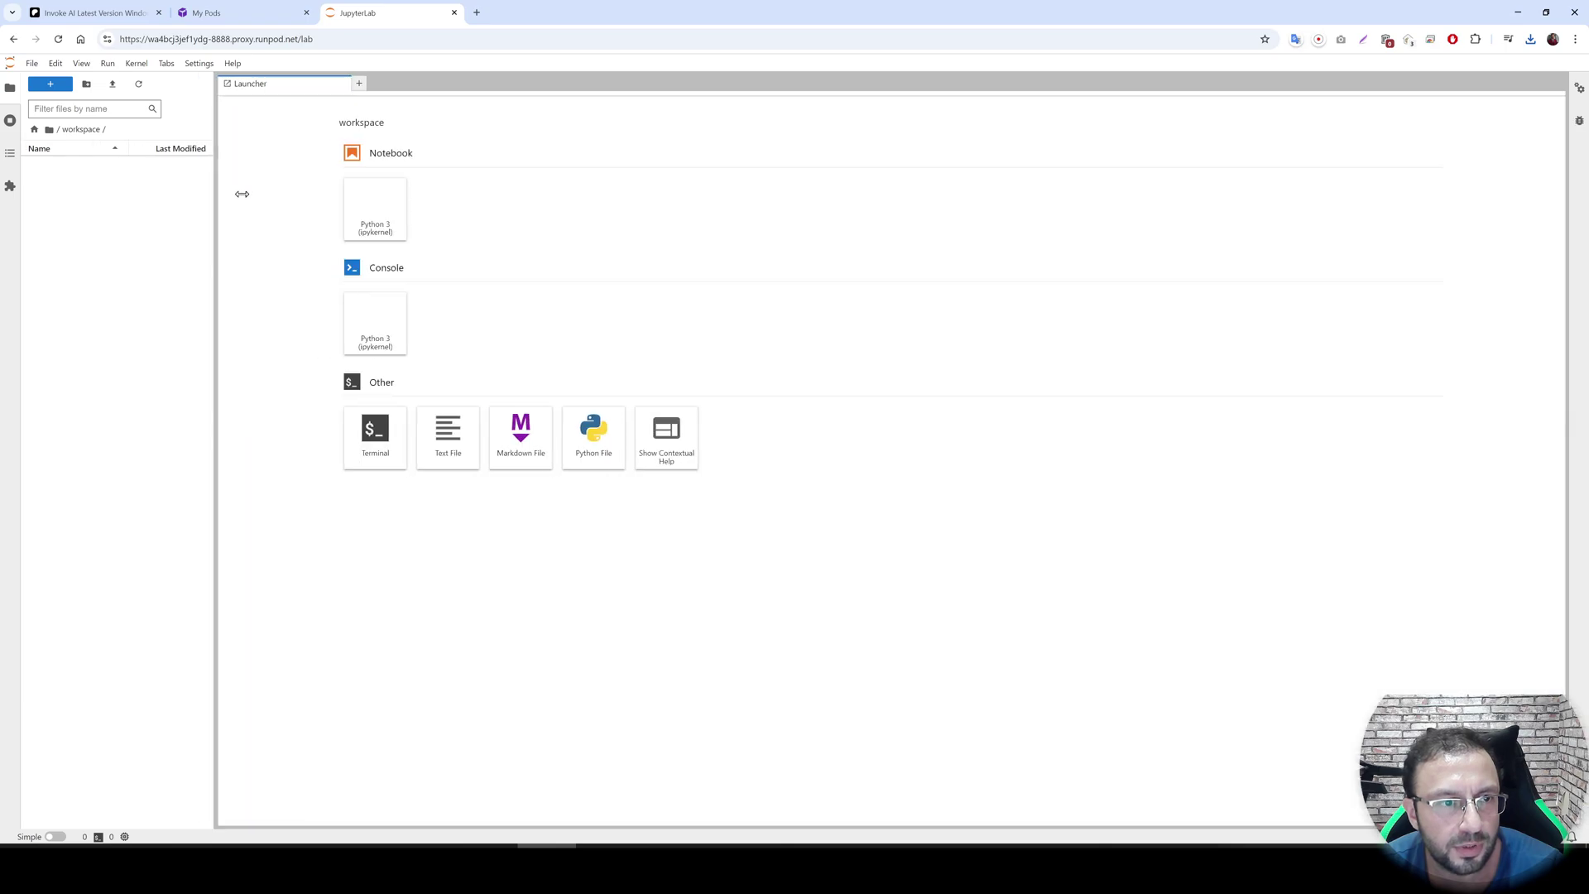
Enlarge the JupyterLab page, widen the file browser and upload InvokeAI_v1.zip into the workspace folder
{"action": "key", "text": "ctrl+plus"}
{"action": "key", "text": "ctrl+plus"}
{"action": "key", "text": "ctrl+plus"}
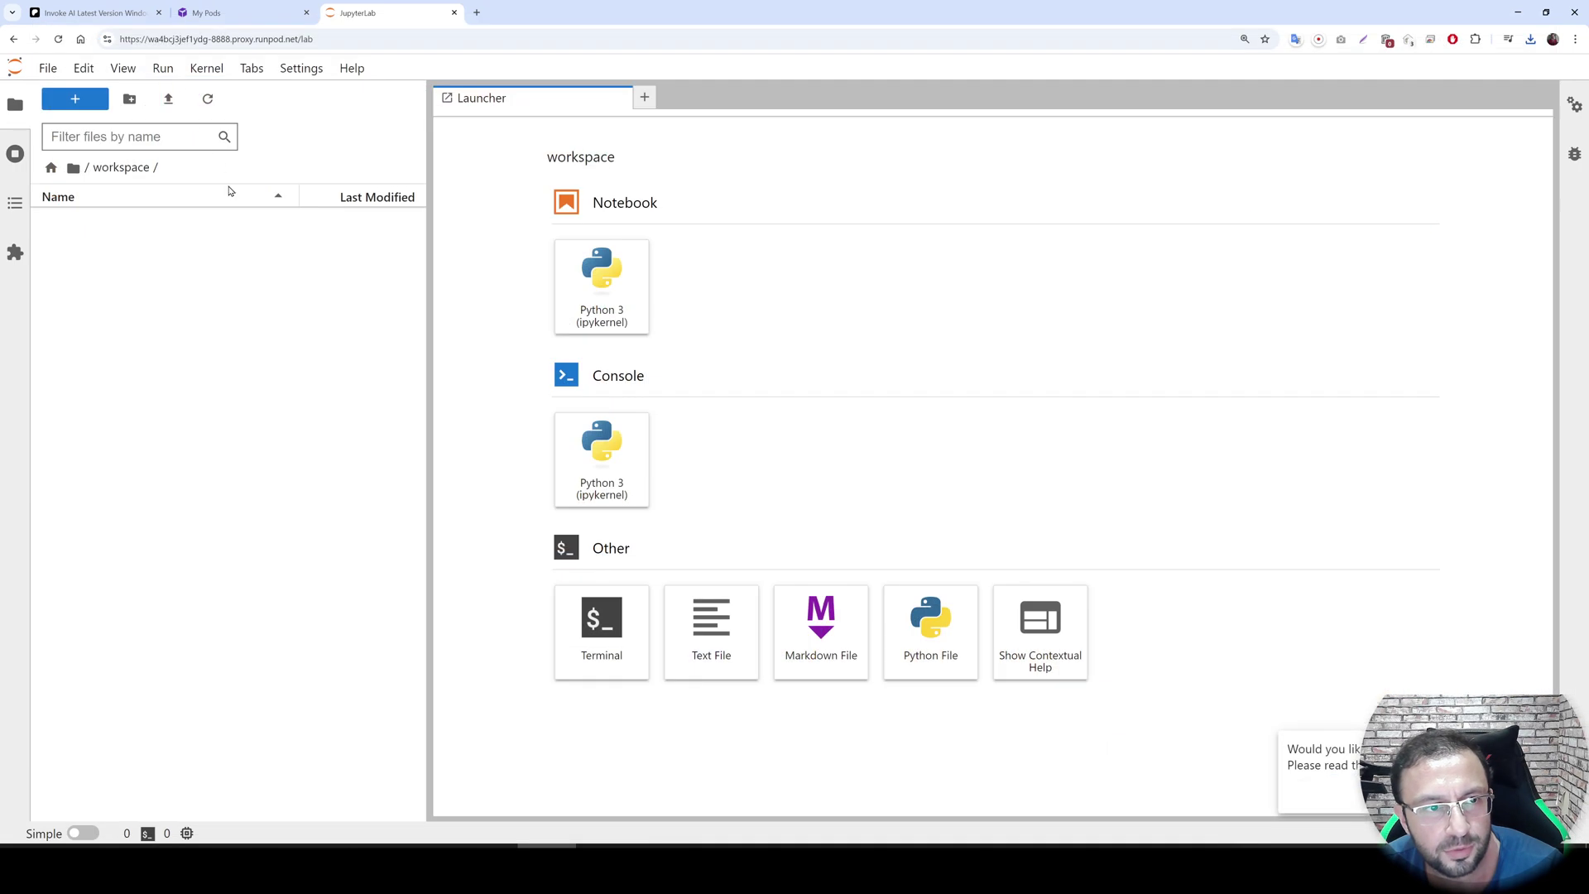
{"action": "left_click_drag", "start_coordinate": [426, 284], "coordinate": [444, 284]}
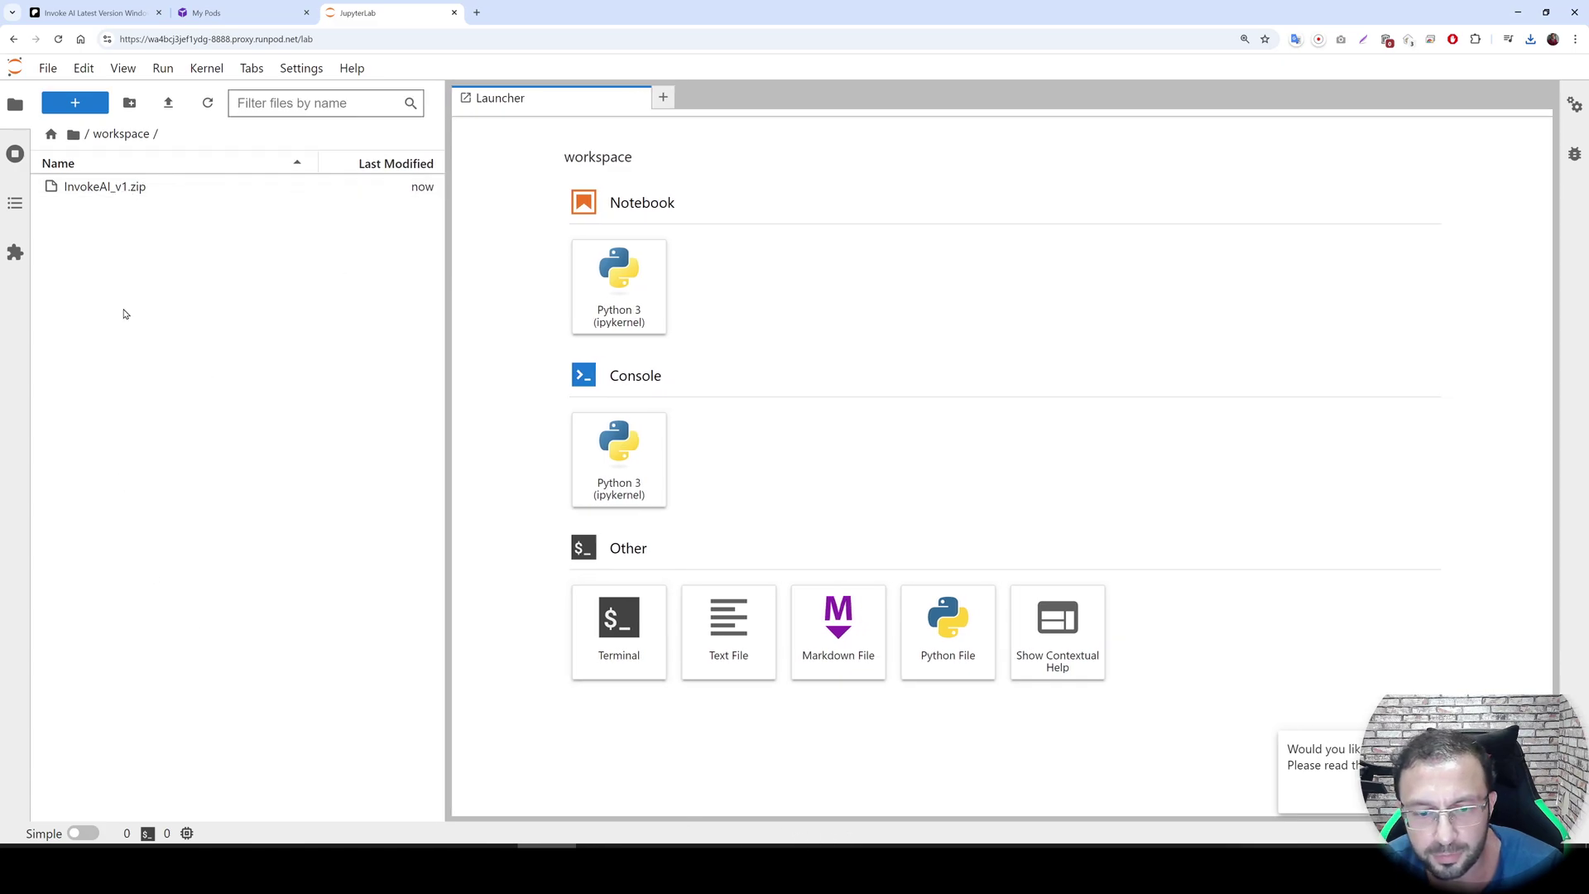
Extract the InvokeAI_v1.zip archive in the workspace folder and refresh the file list
{"action": "left_click", "coordinate": [89, 186]}
{"action": "right_click", "coordinate": [90, 184]}
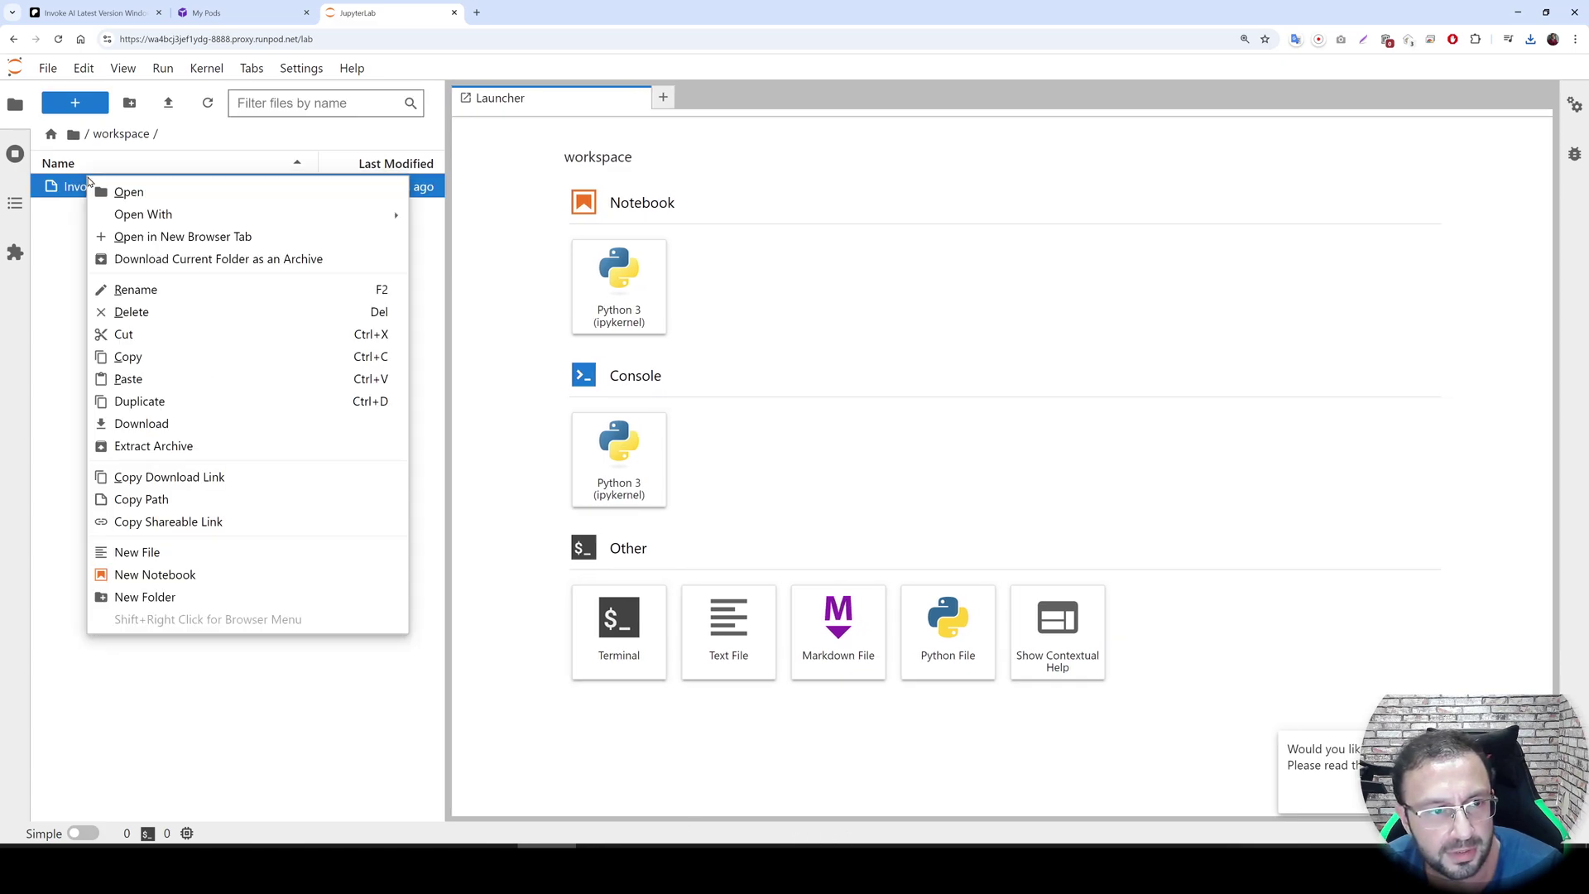
{"action": "left_click", "coordinate": [158, 451]}
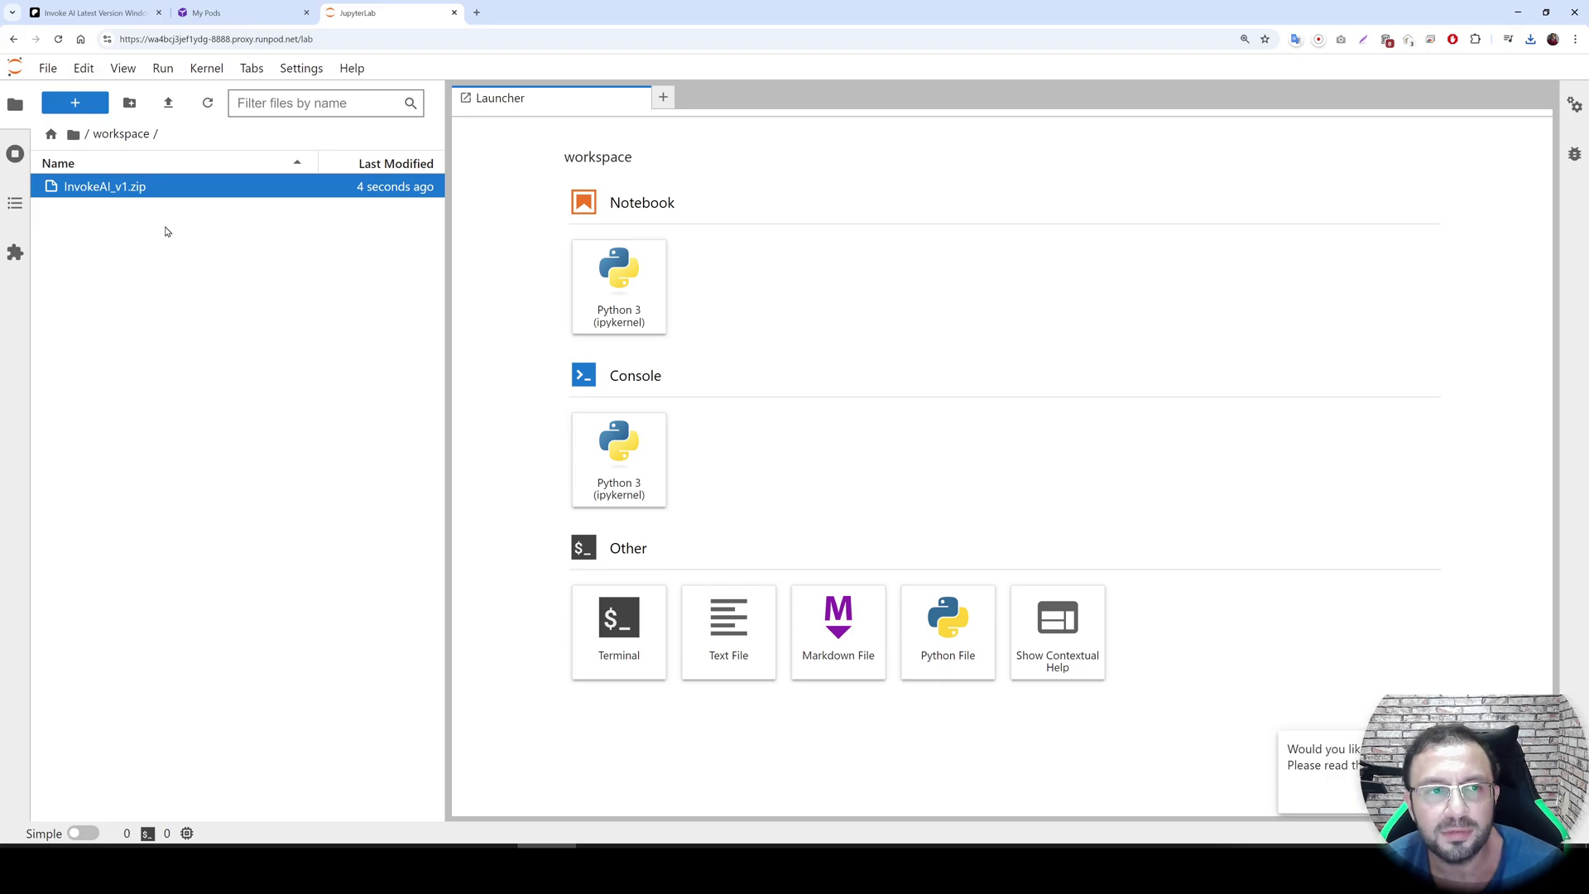
{"action": "left_click", "coordinate": [207, 103]}
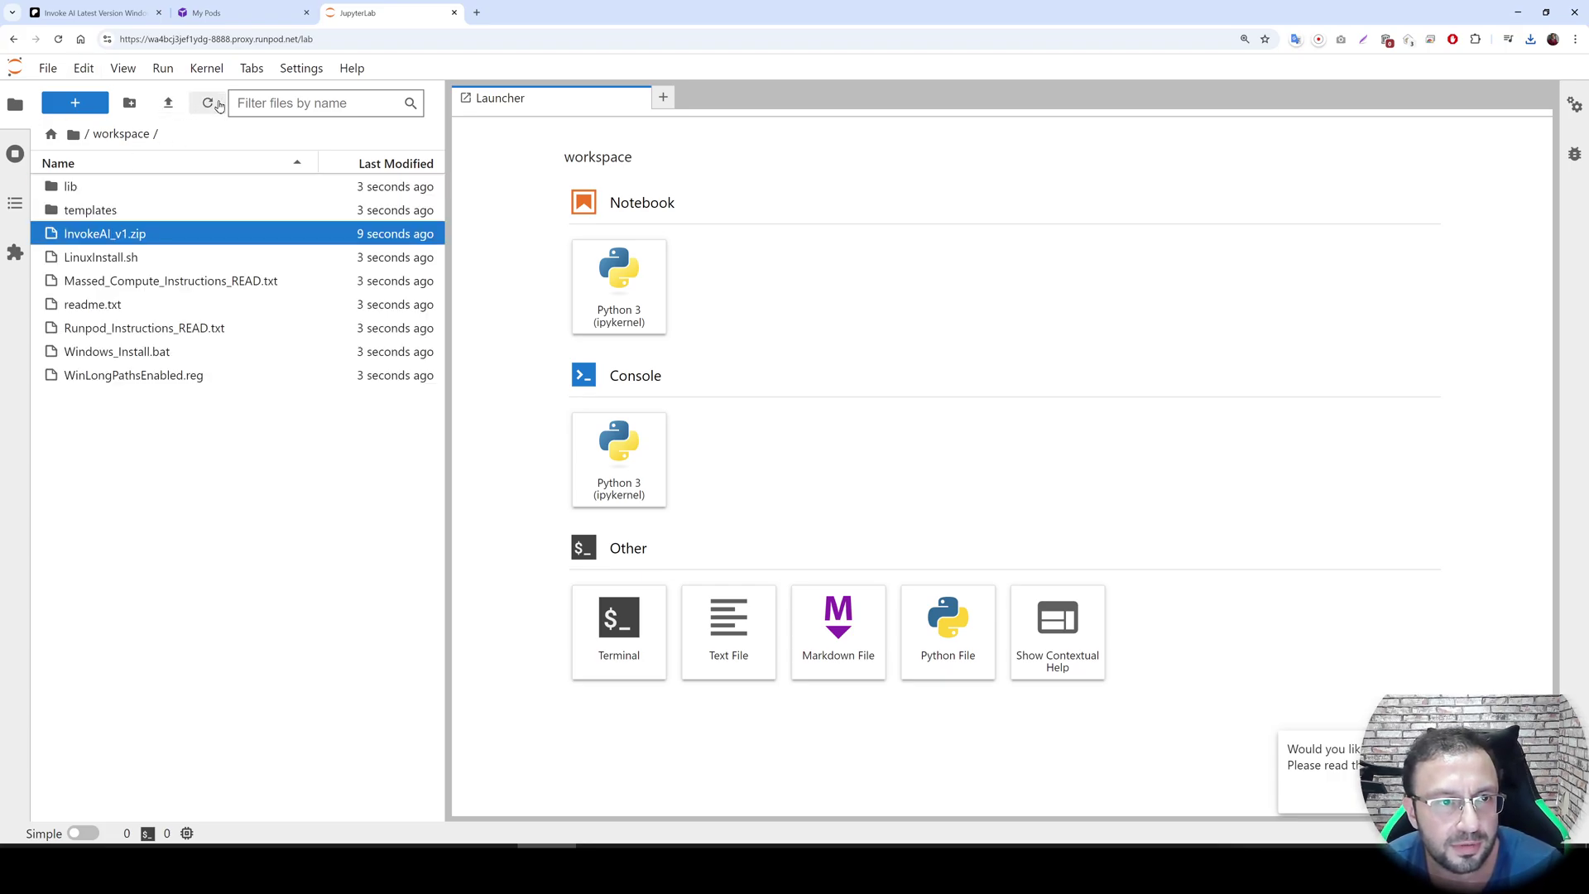
Copy the three install commands from Runpod_Instructions_READ.txt and run them in a new terminal
{"action": "double_click", "coordinate": [133, 328]}
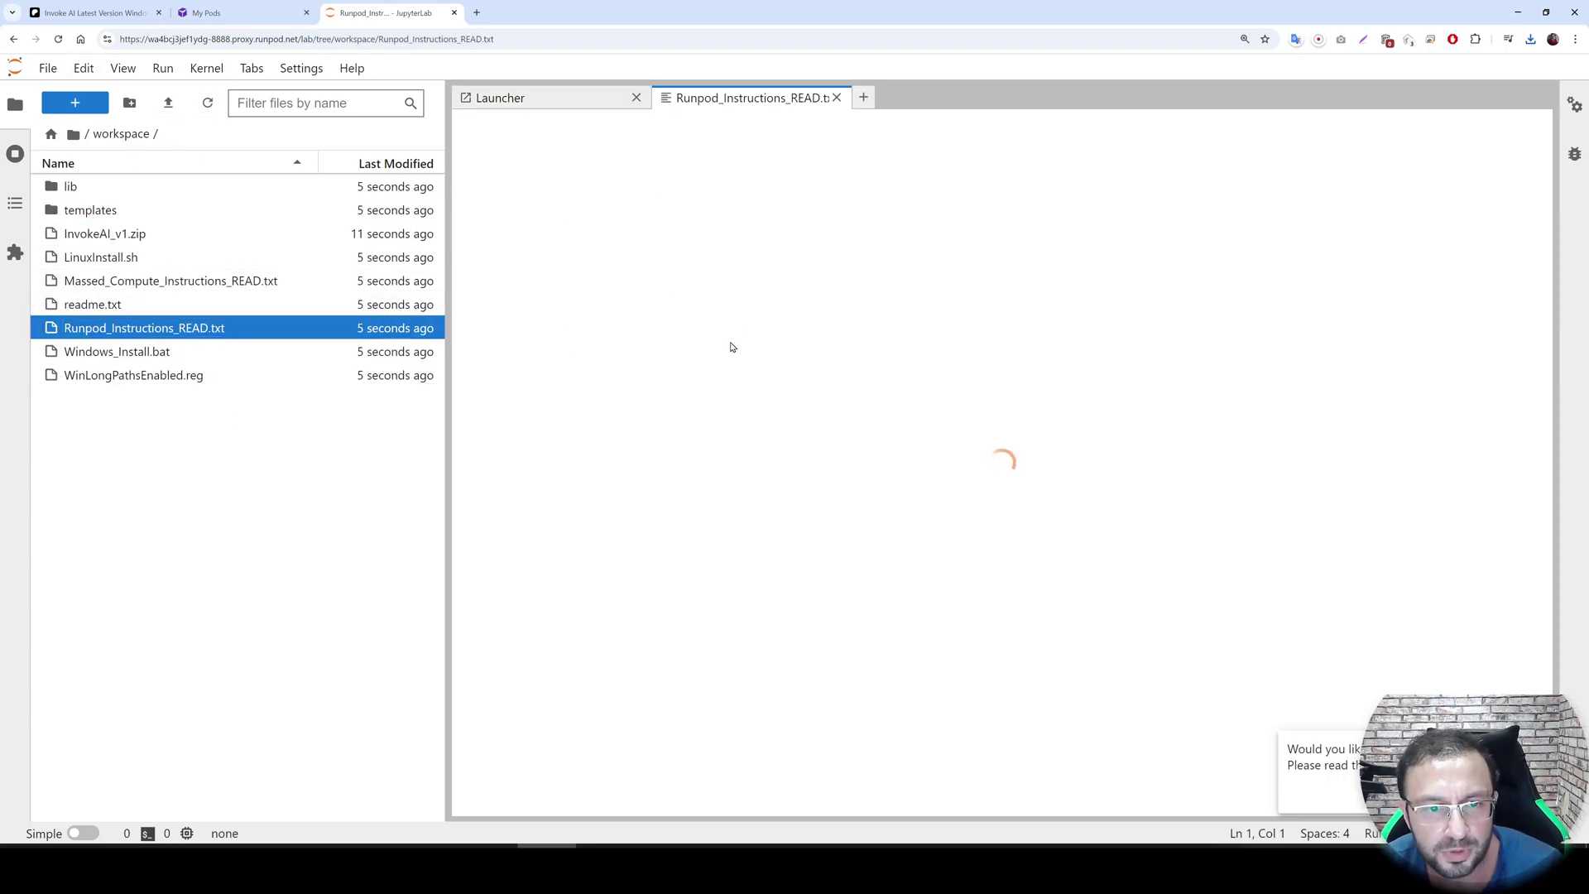
{"action": "left_click_drag", "start_coordinate": [643, 512], "coordinate": [460, 473]}
{"action": "key", "text": "ctrl+c"}
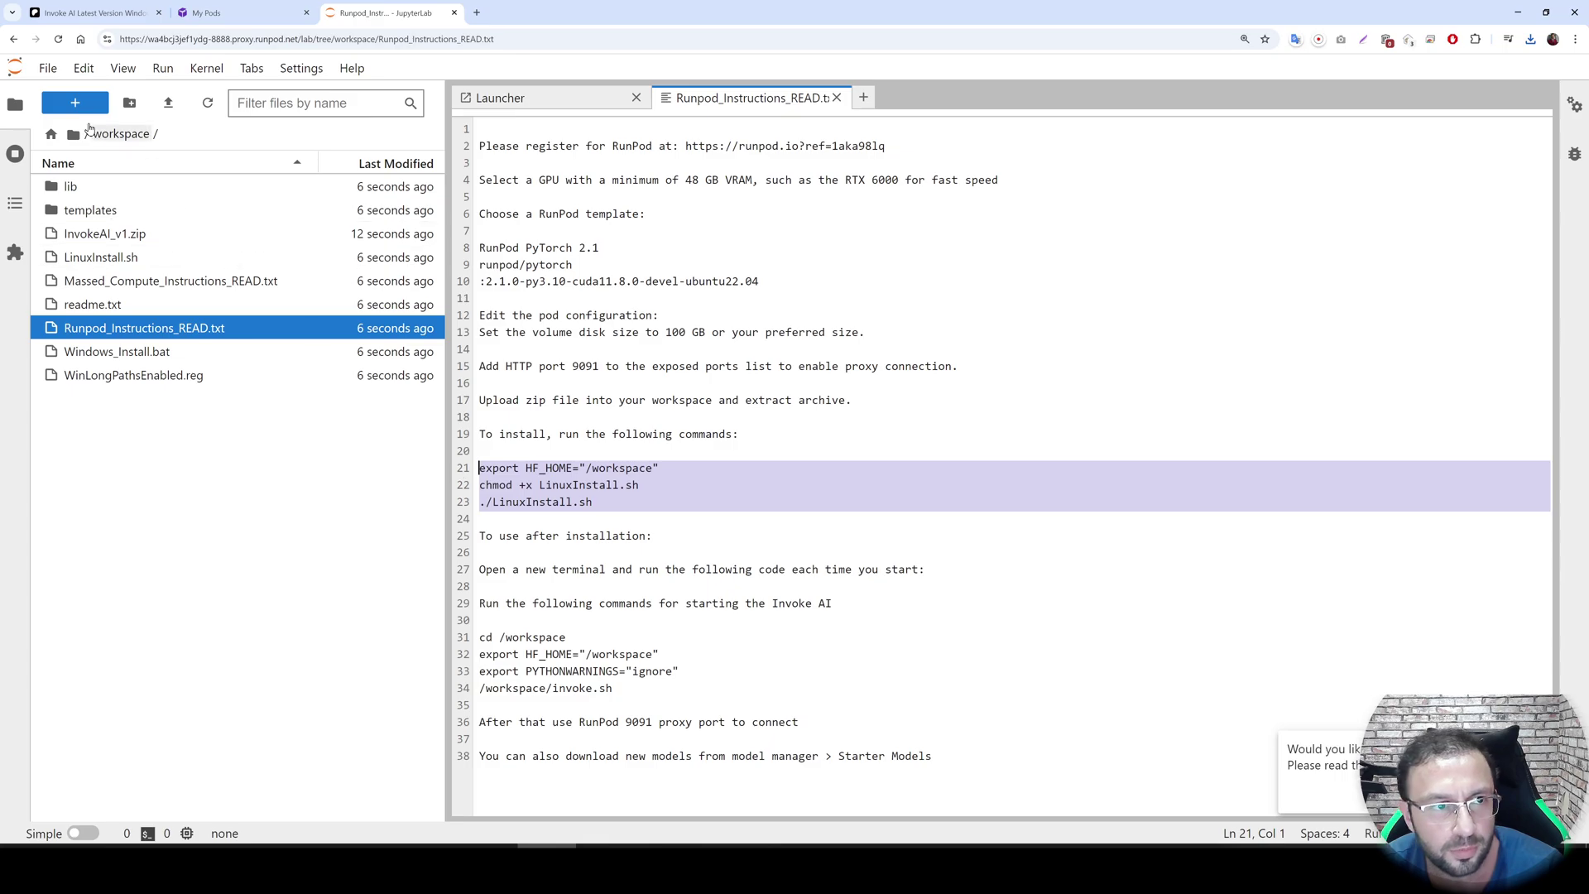
{"action": "key", "text": "ctrl+shift+l"}
{"action": "left_click", "coordinate": [626, 662]}
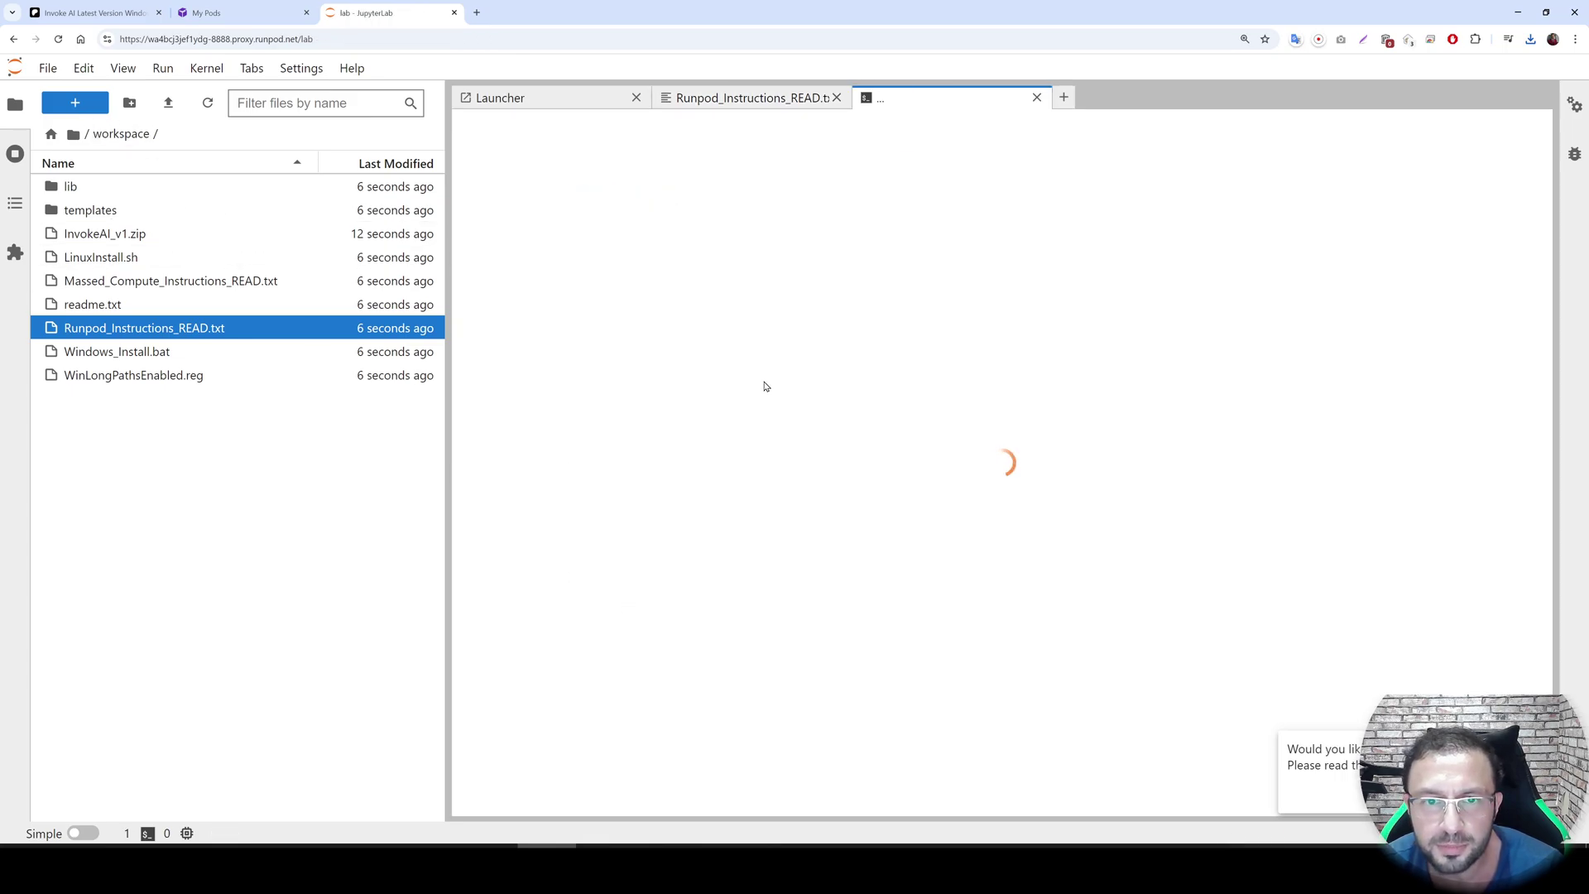
{"action": "key", "text": "ctrl+v"}
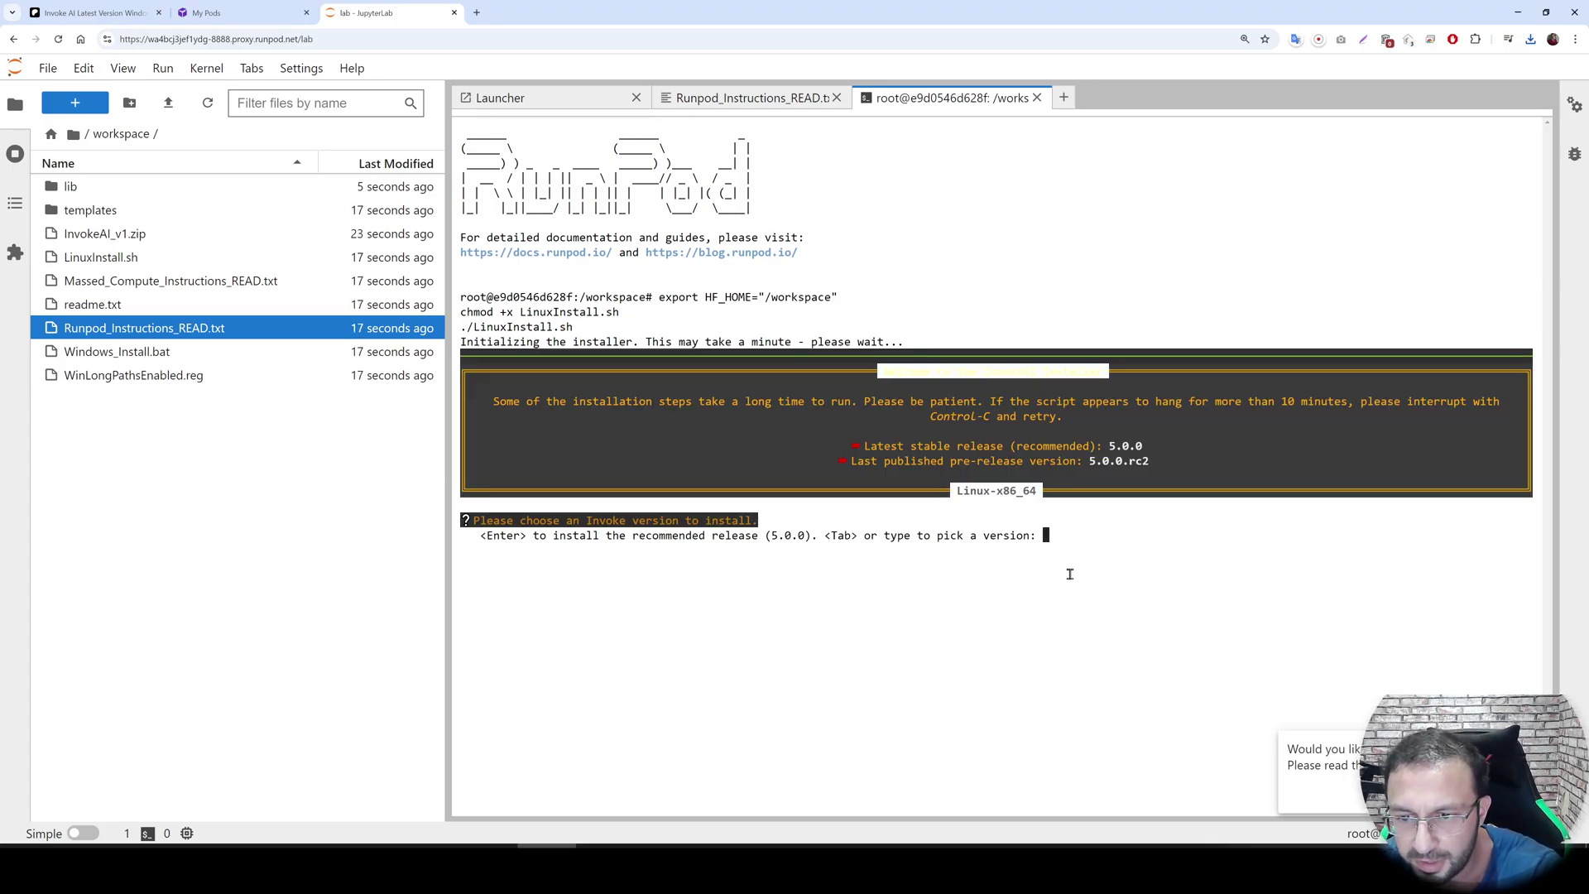
Install the recommended 5.0.0 release into /workspace, accepting the existing directory and choosing NVIDIA GPU support (option 1)
{"action": "key", "text": "Return"}
{"action": "key", "text": "BackSpace"}
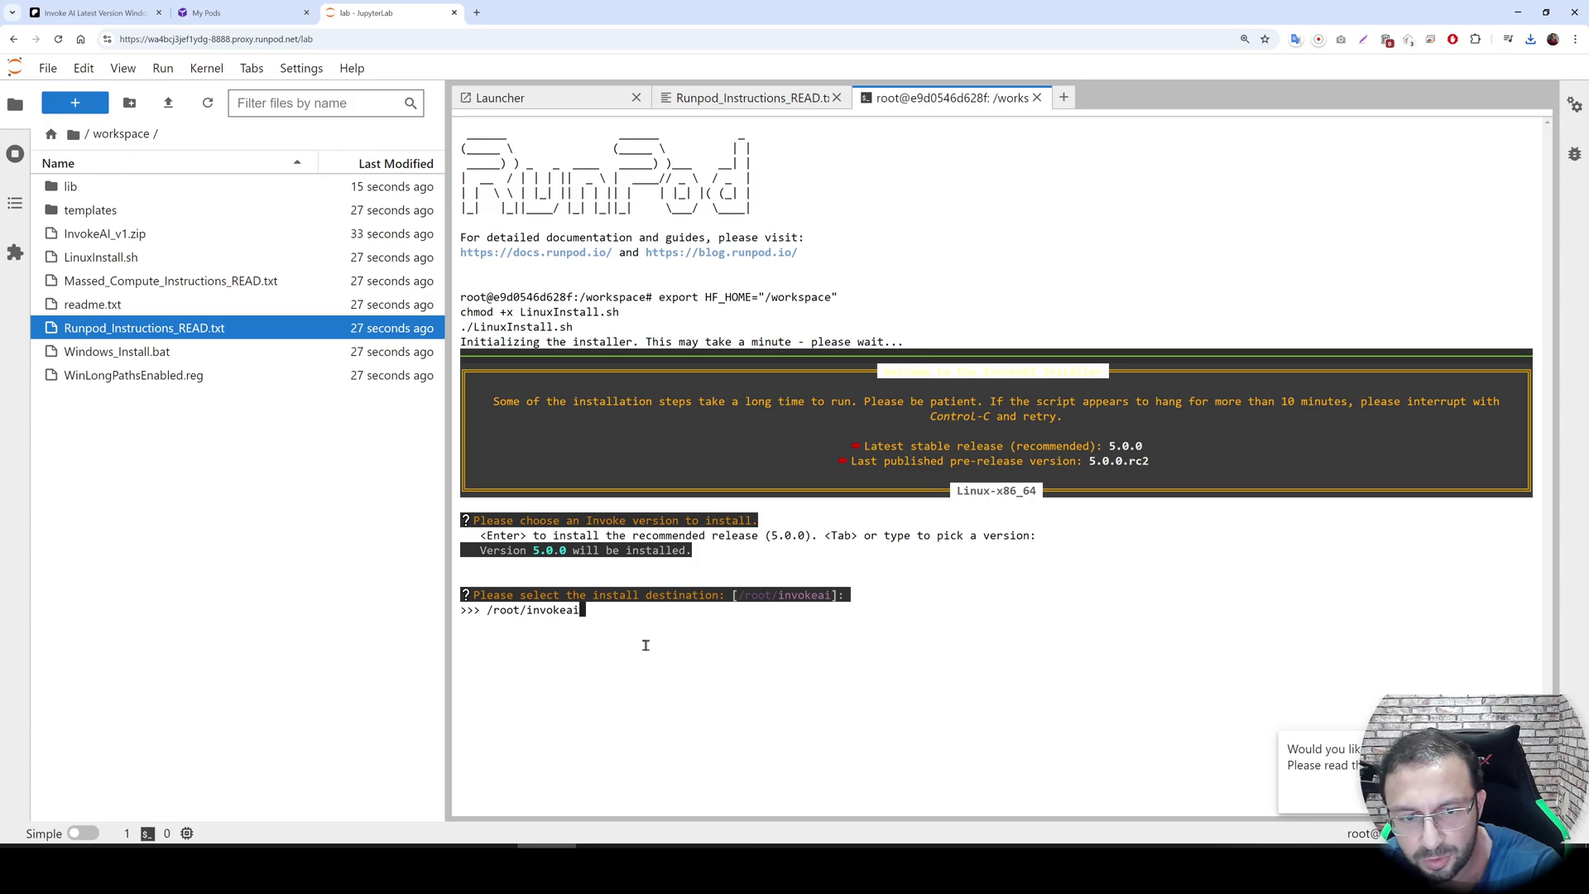
{"action": "key", "text": "BackSpace"}
{"action": "key", "text": "BackSpace"}
{"action": "key", "text": "BackSpace"}
{"action": "key", "text": "BackSpace"}
{"action": "key", "text": "BackSpace"}
{"action": "key", "text": "BackSpace"}
{"action": "key", "text": "BackSpace"}
{"action": "key", "text": "BackSpace"}
{"action": "key", "text": "BackSpace"}
{"action": "key", "text": "BackSpace"}
{"action": "key", "text": "BackSpace"}
{"action": "key", "text": "BackSpace"}
{"action": "key", "text": "BackSpace"}
{"action": "key", "text": "BackSpace"}
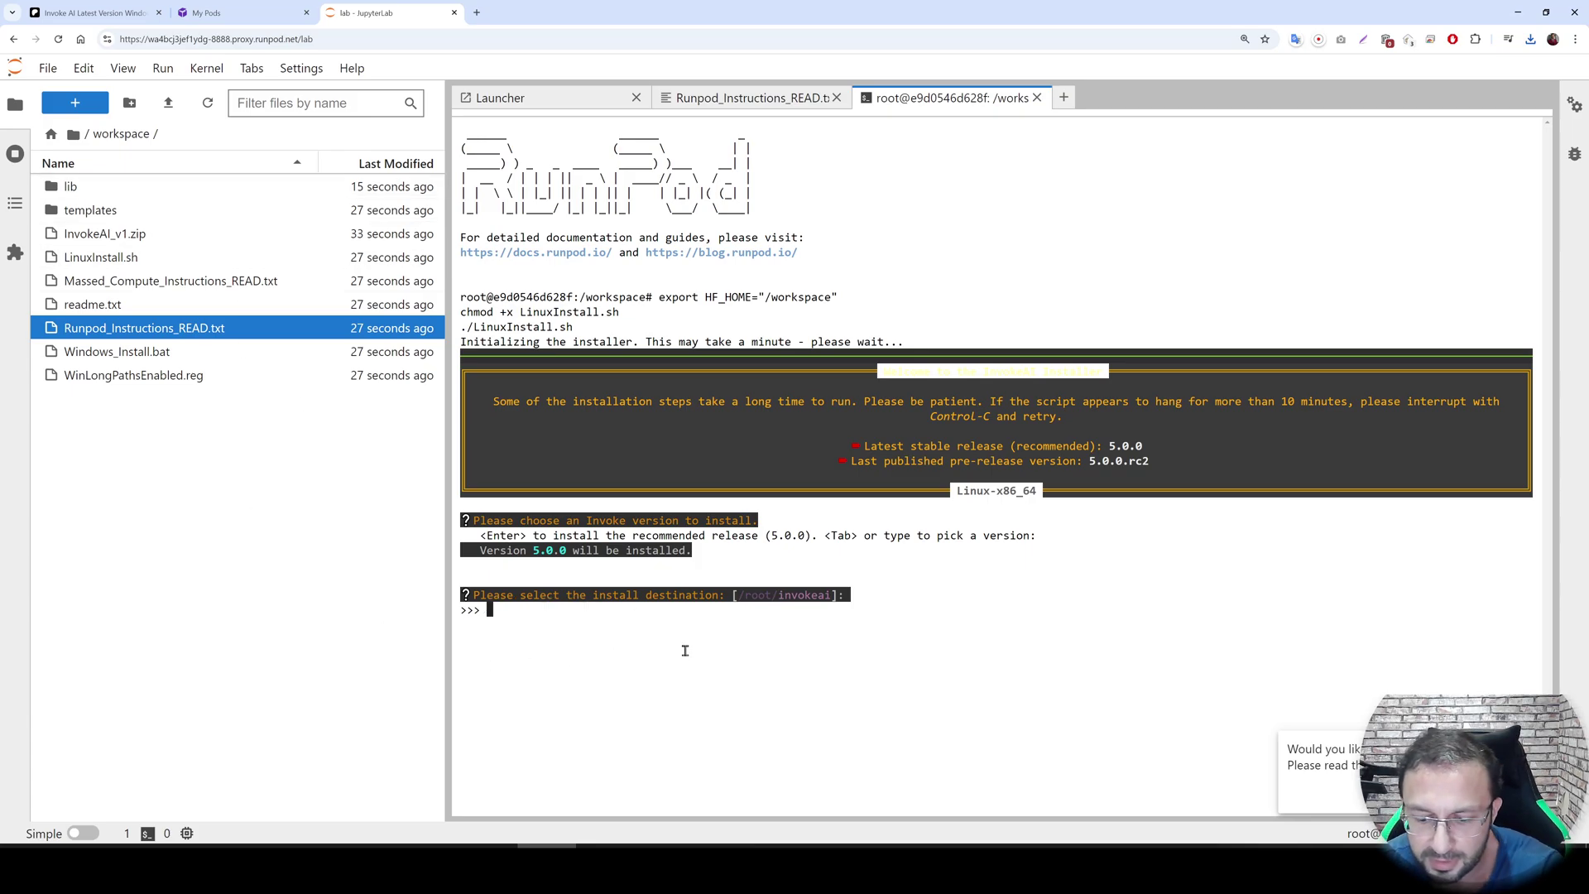
{"action": "type", "text": "/workspace"}
{"action": "key", "text": "Return"}
{"action": "type", "text": "y"}
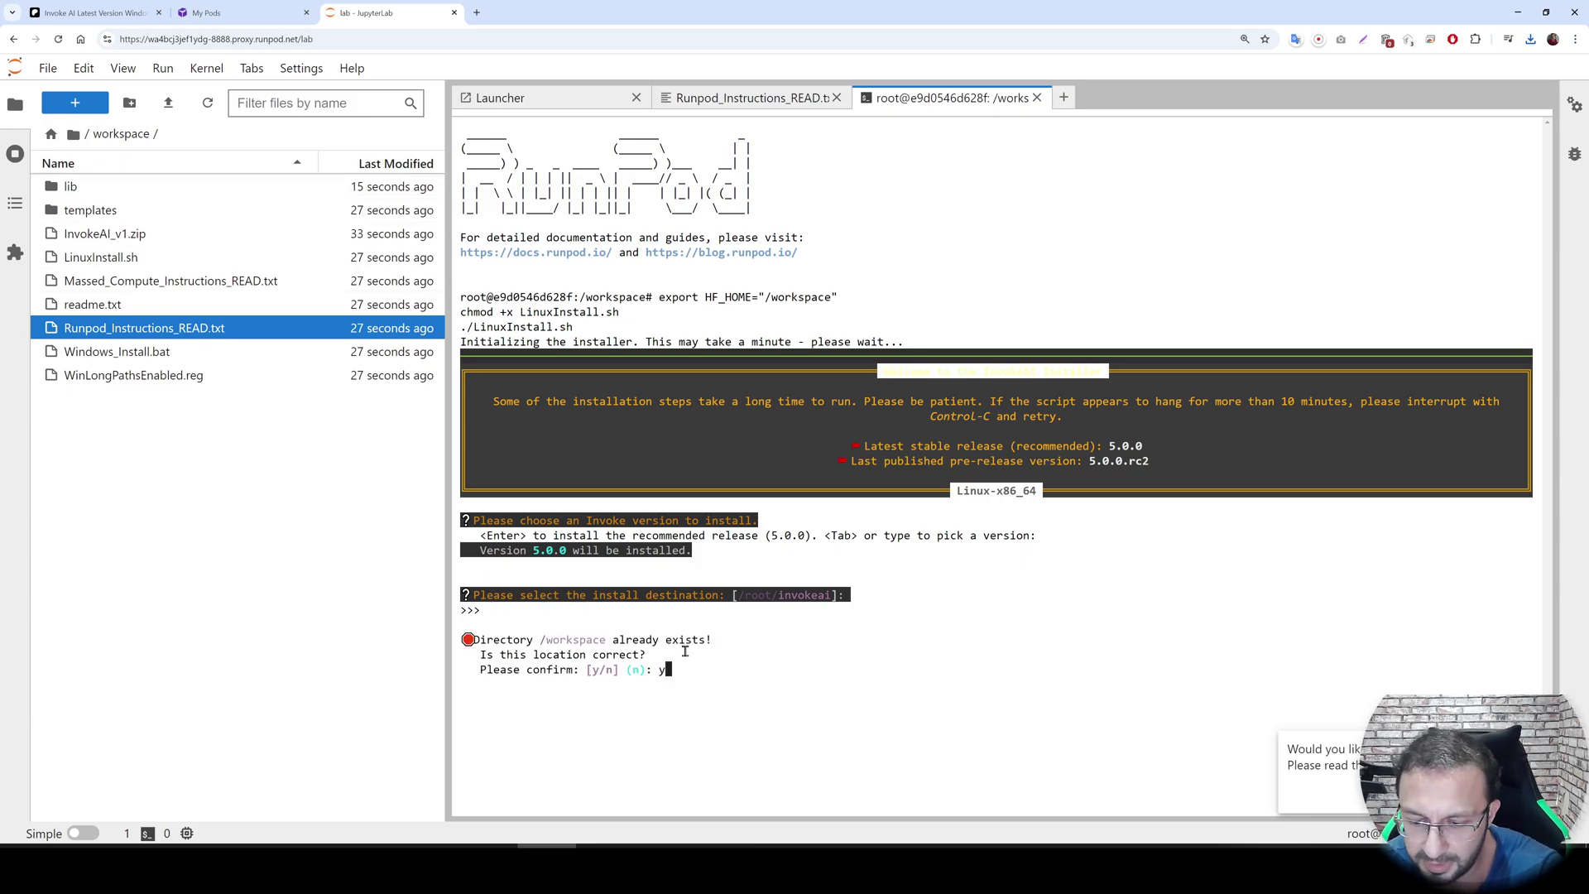
{"action": "key", "text": "Return"}
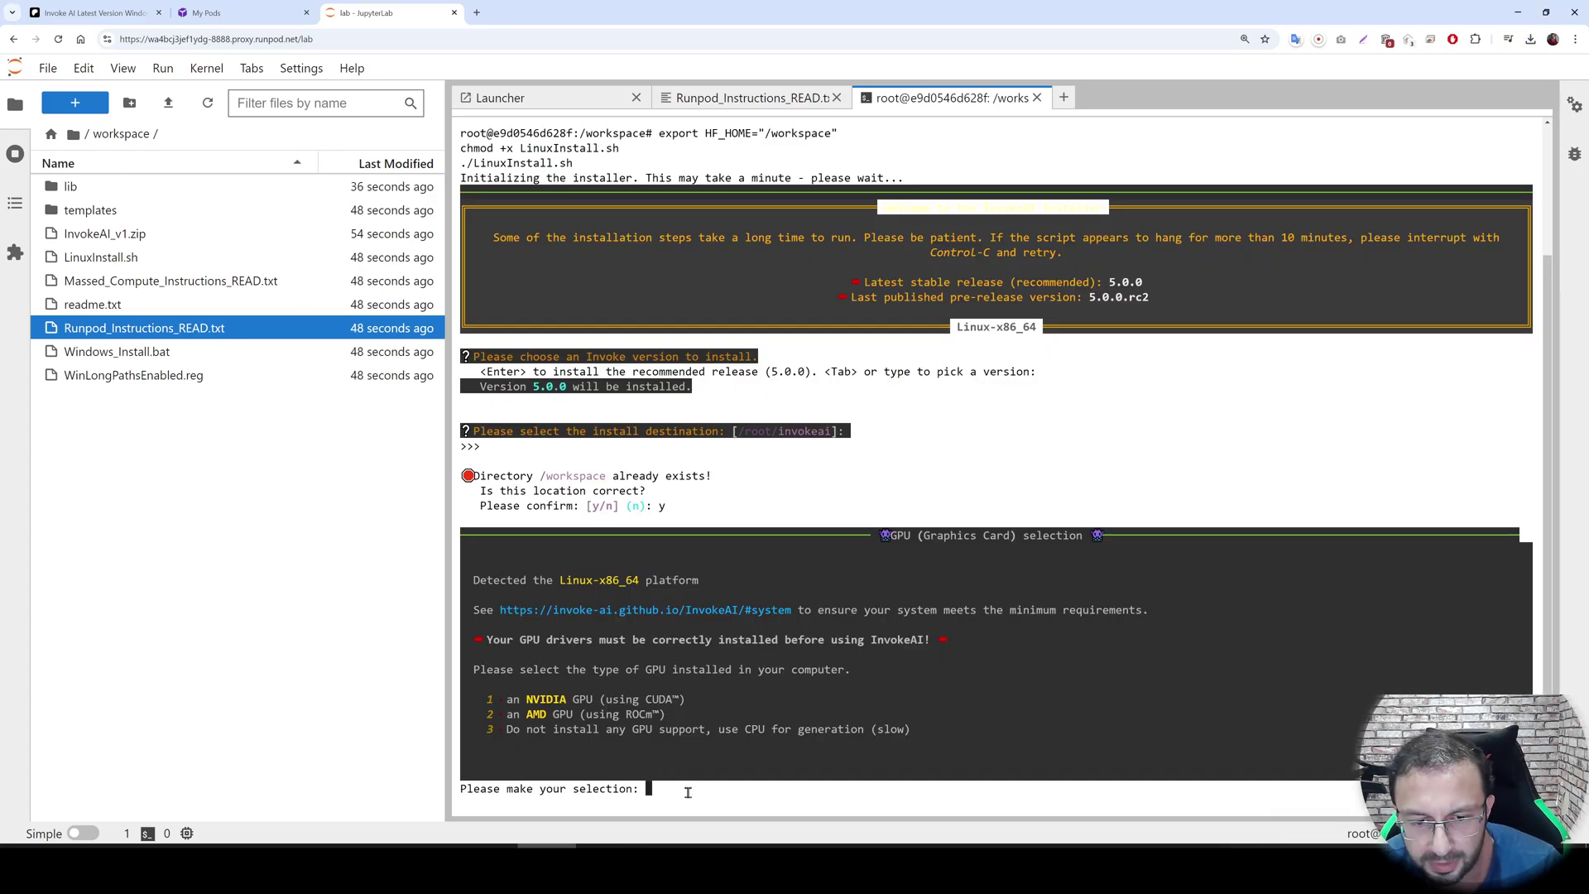
{"action": "type", "text": "1"}
{"action": "key", "text": "Return"}
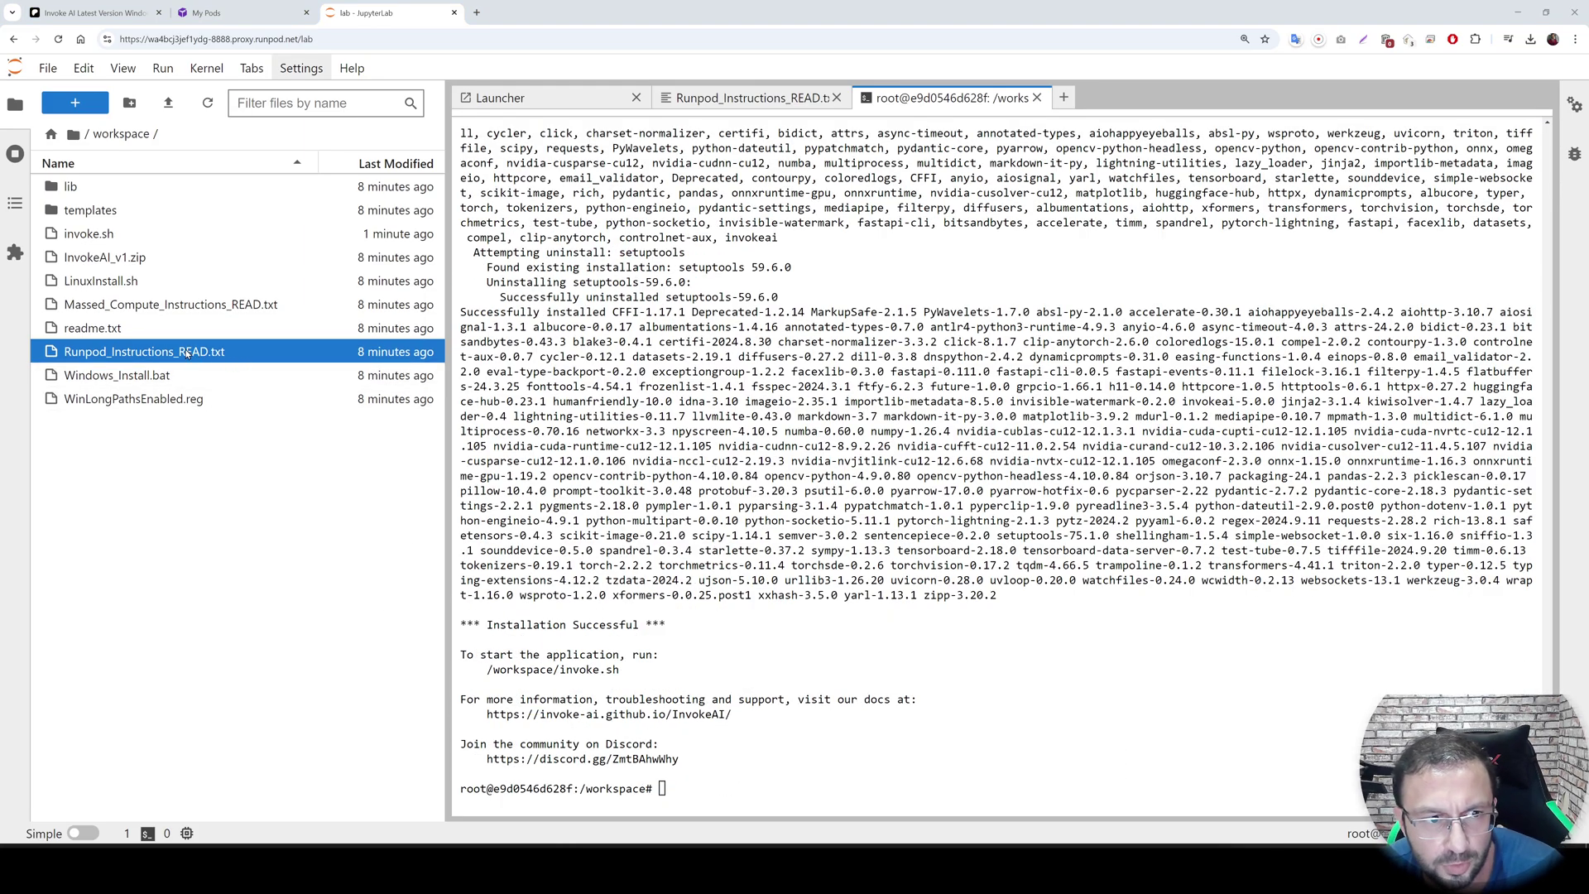
Run the startup commands from Runpod_Instructions_READ.txt in a new terminal and start the browser-based interface with option 1
{"action": "double_click", "coordinate": [197, 354]}
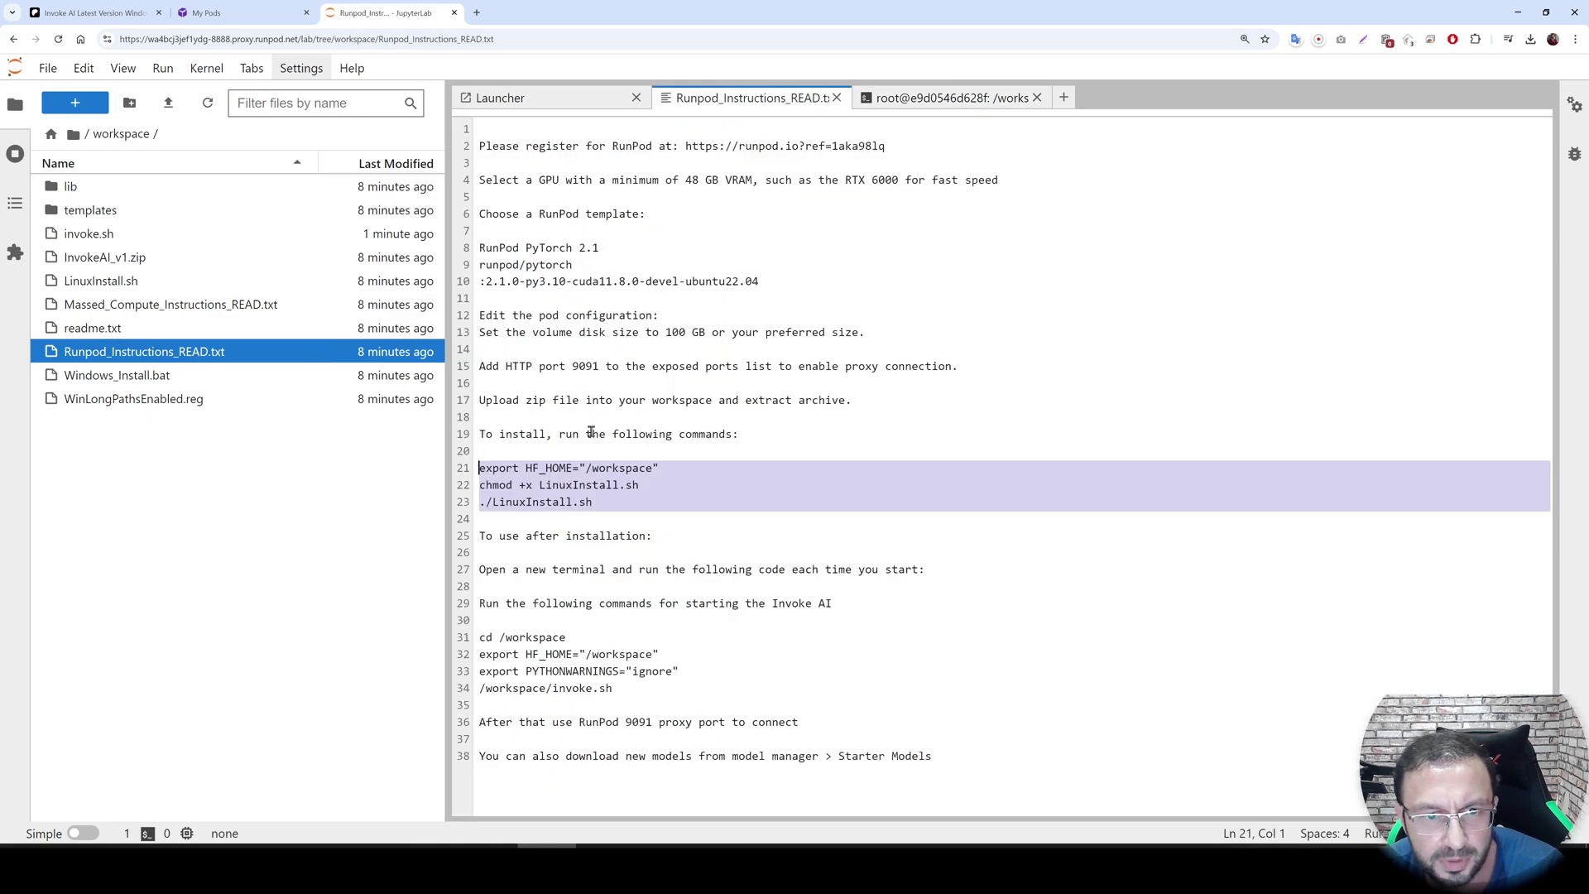
{"action": "left_click_drag", "start_coordinate": [629, 689], "coordinate": [479, 638]}
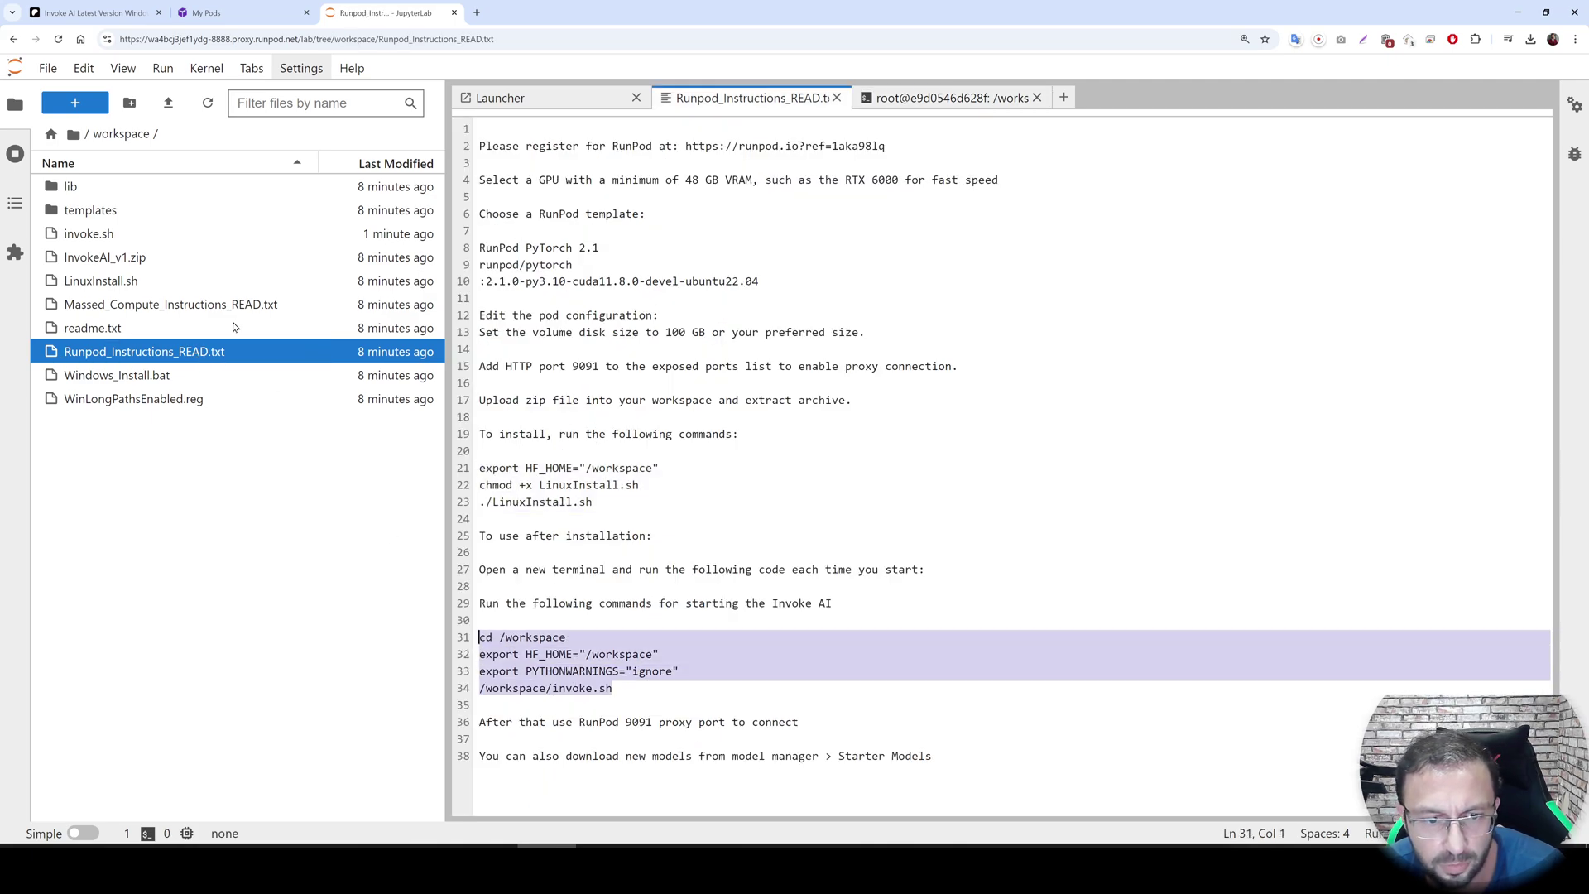
{"action": "left_click", "coordinate": [65, 110]}
{"action": "left_click", "coordinate": [593, 633]}
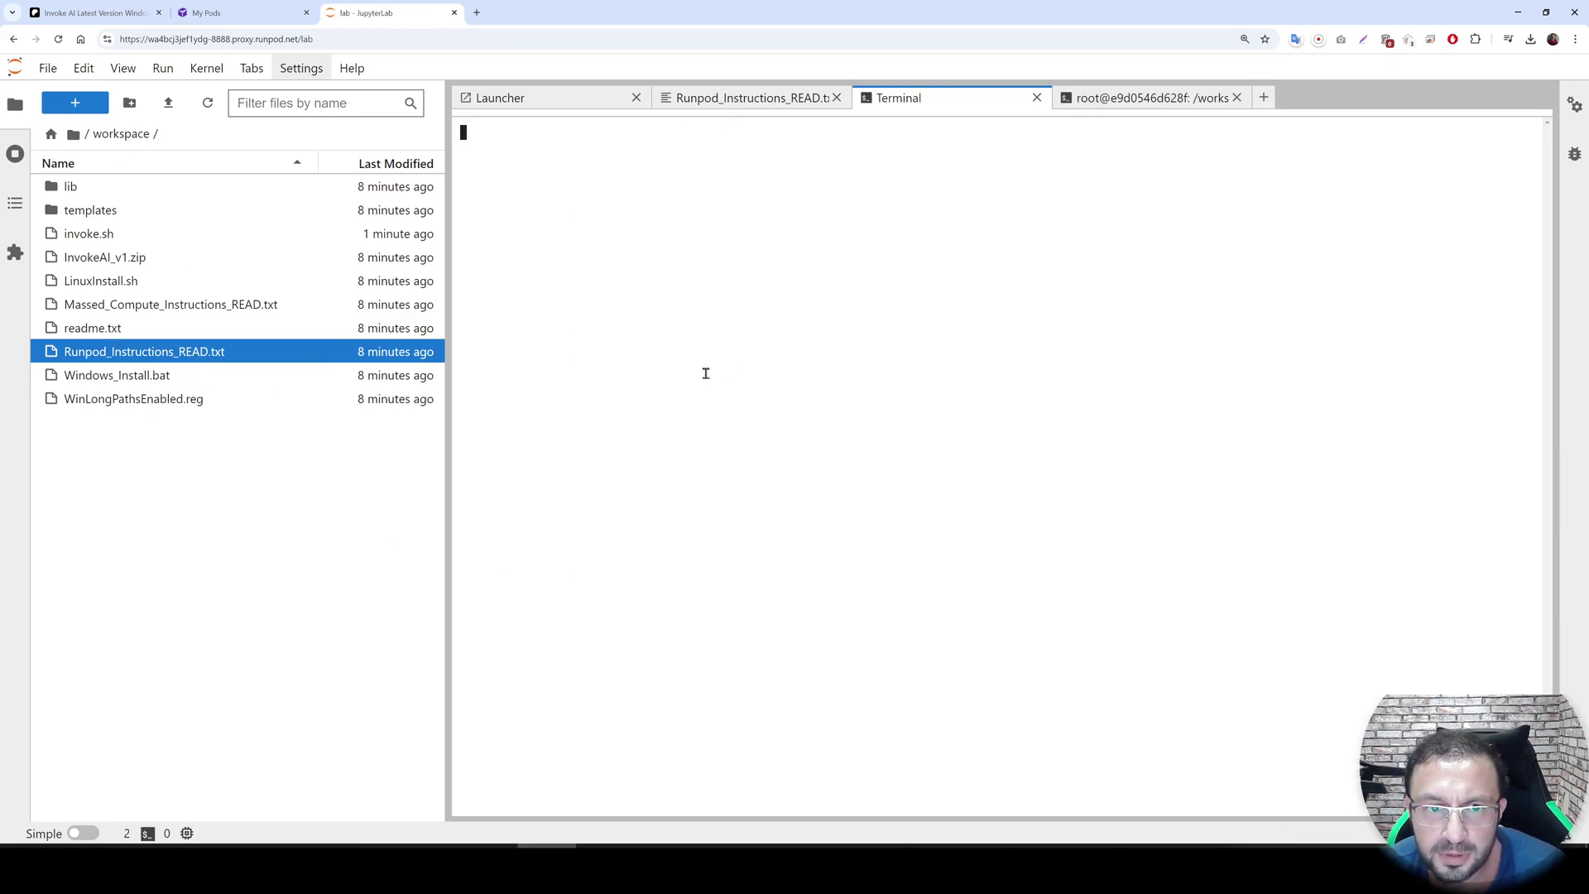
{"action": "key", "text": "ctrl+v"}
{"action": "key", "text": "Return"}
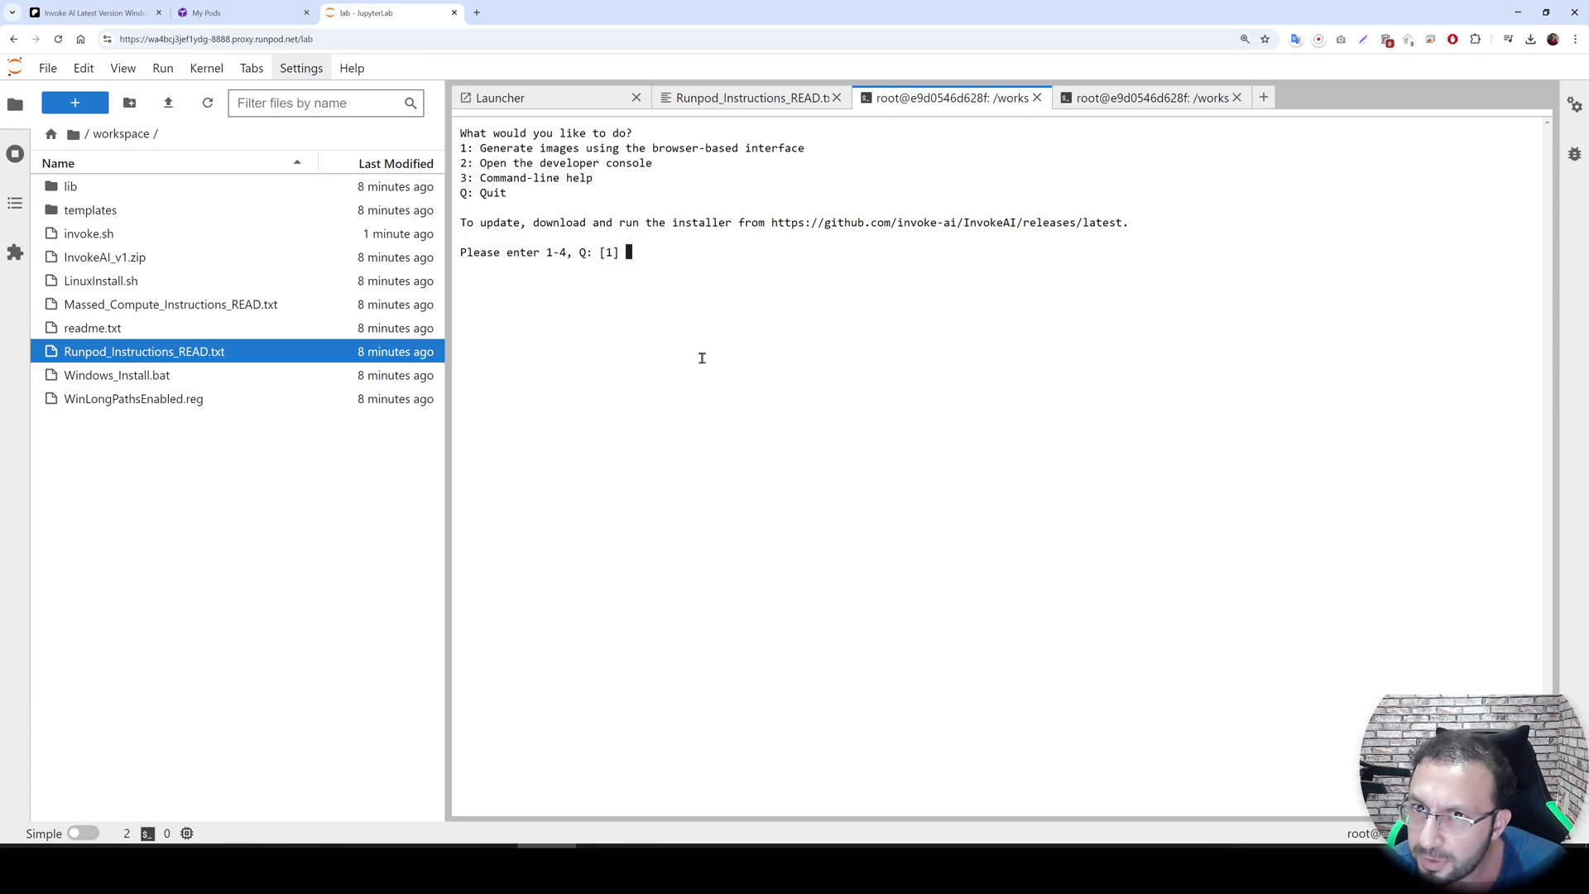
{"action": "type", "text": "1"}
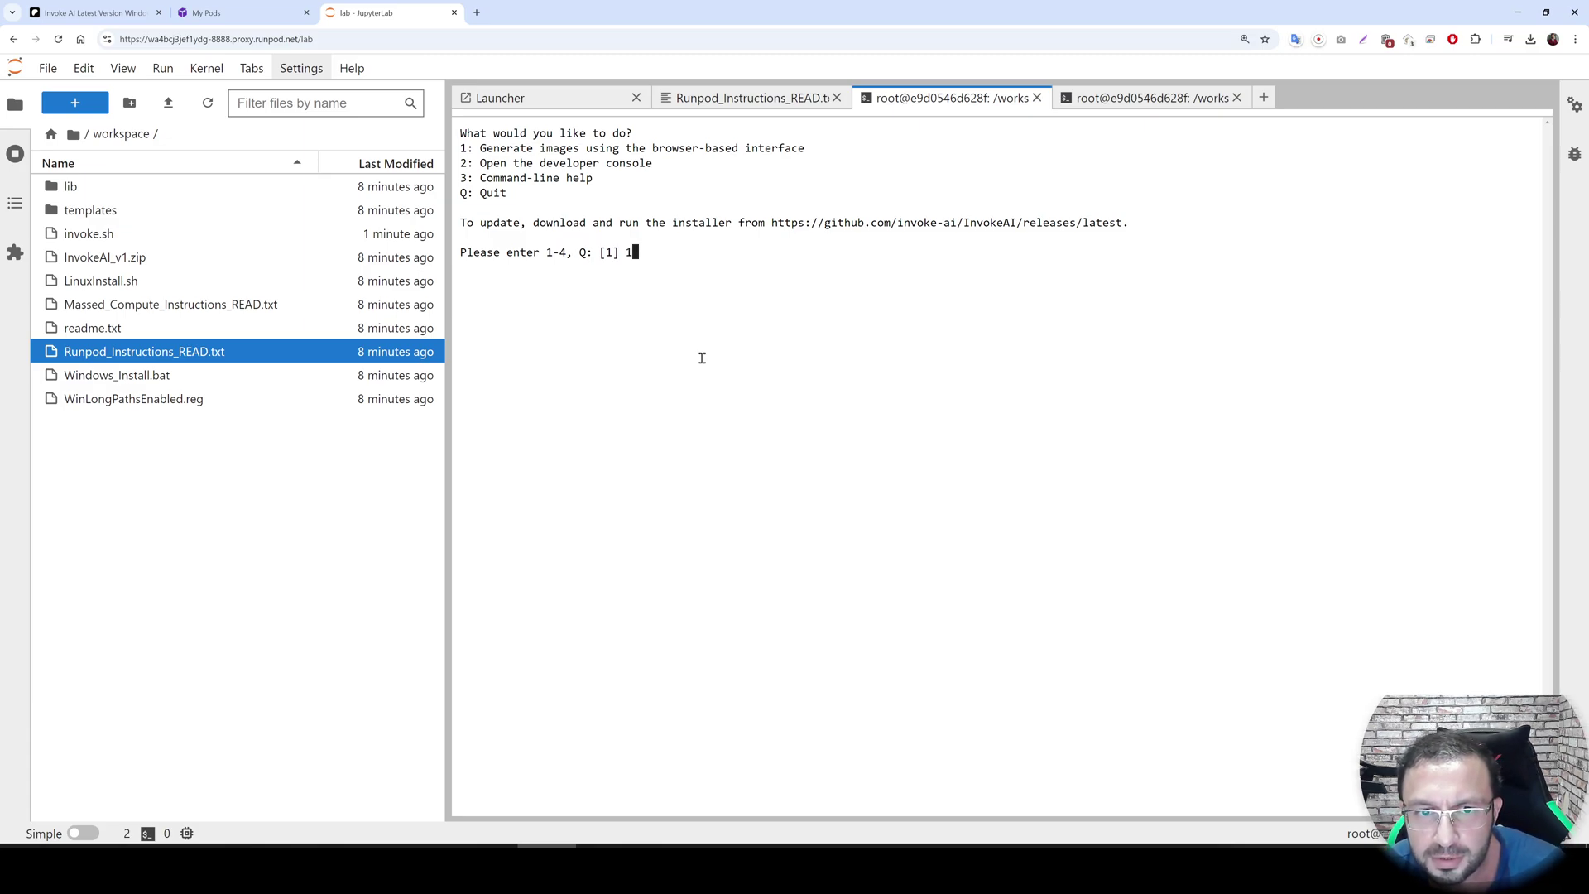
{"action": "key", "text": "Return"}
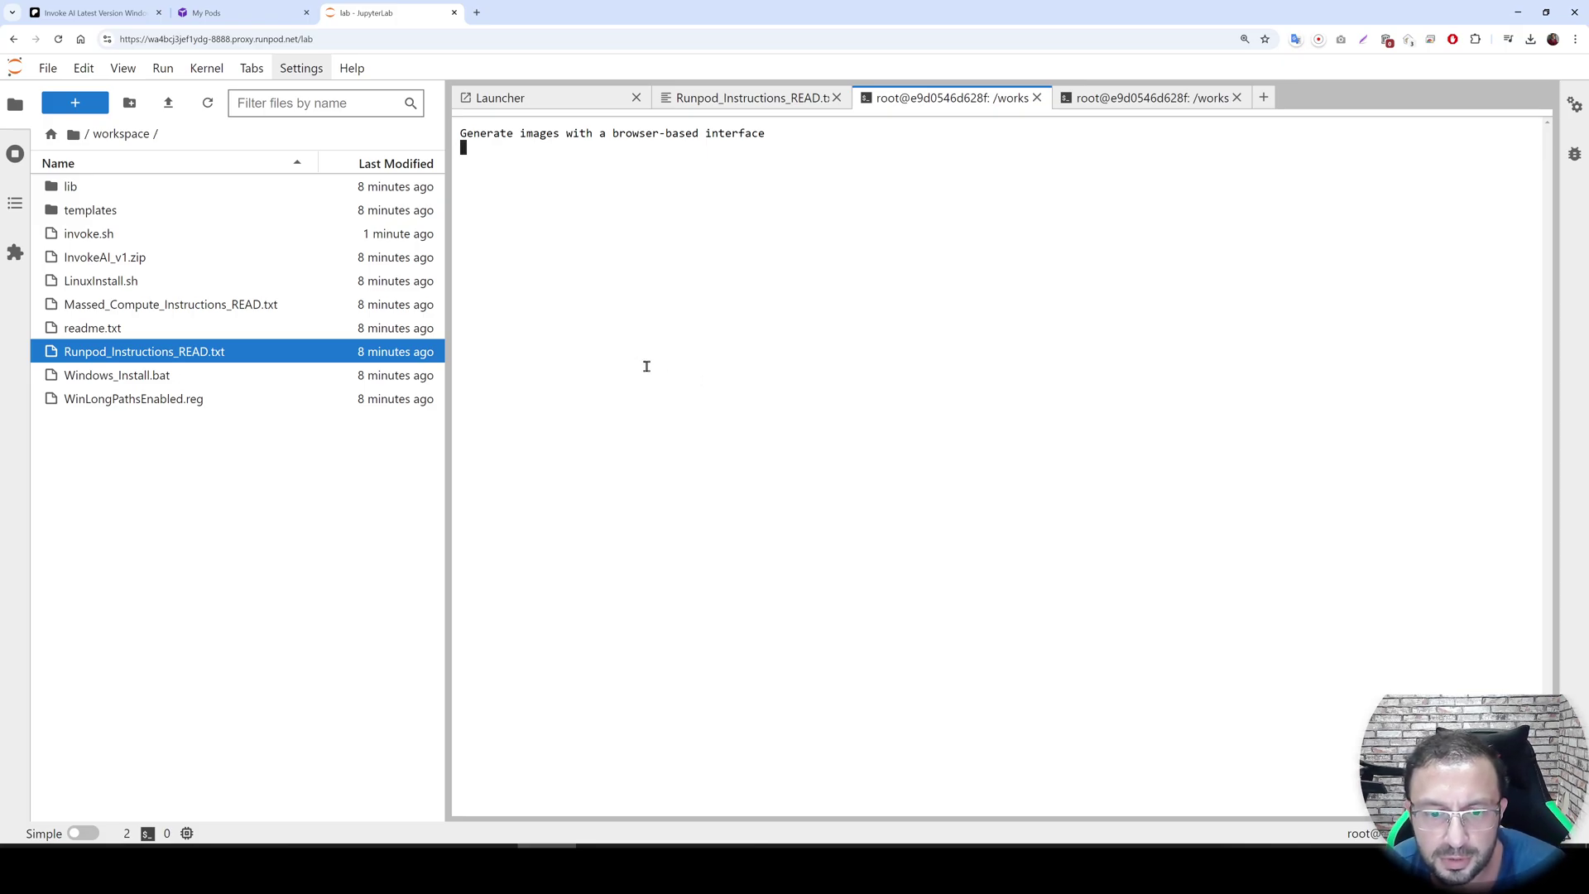
Check the server startup log, connect to the pod's HTTP service on port 9091 and enlarge the Invoke page
{"action": "left_click_drag", "start_coordinate": [1075, 252], "coordinate": [793, 250]}
{"action": "left_click", "coordinate": [1028, 278]}
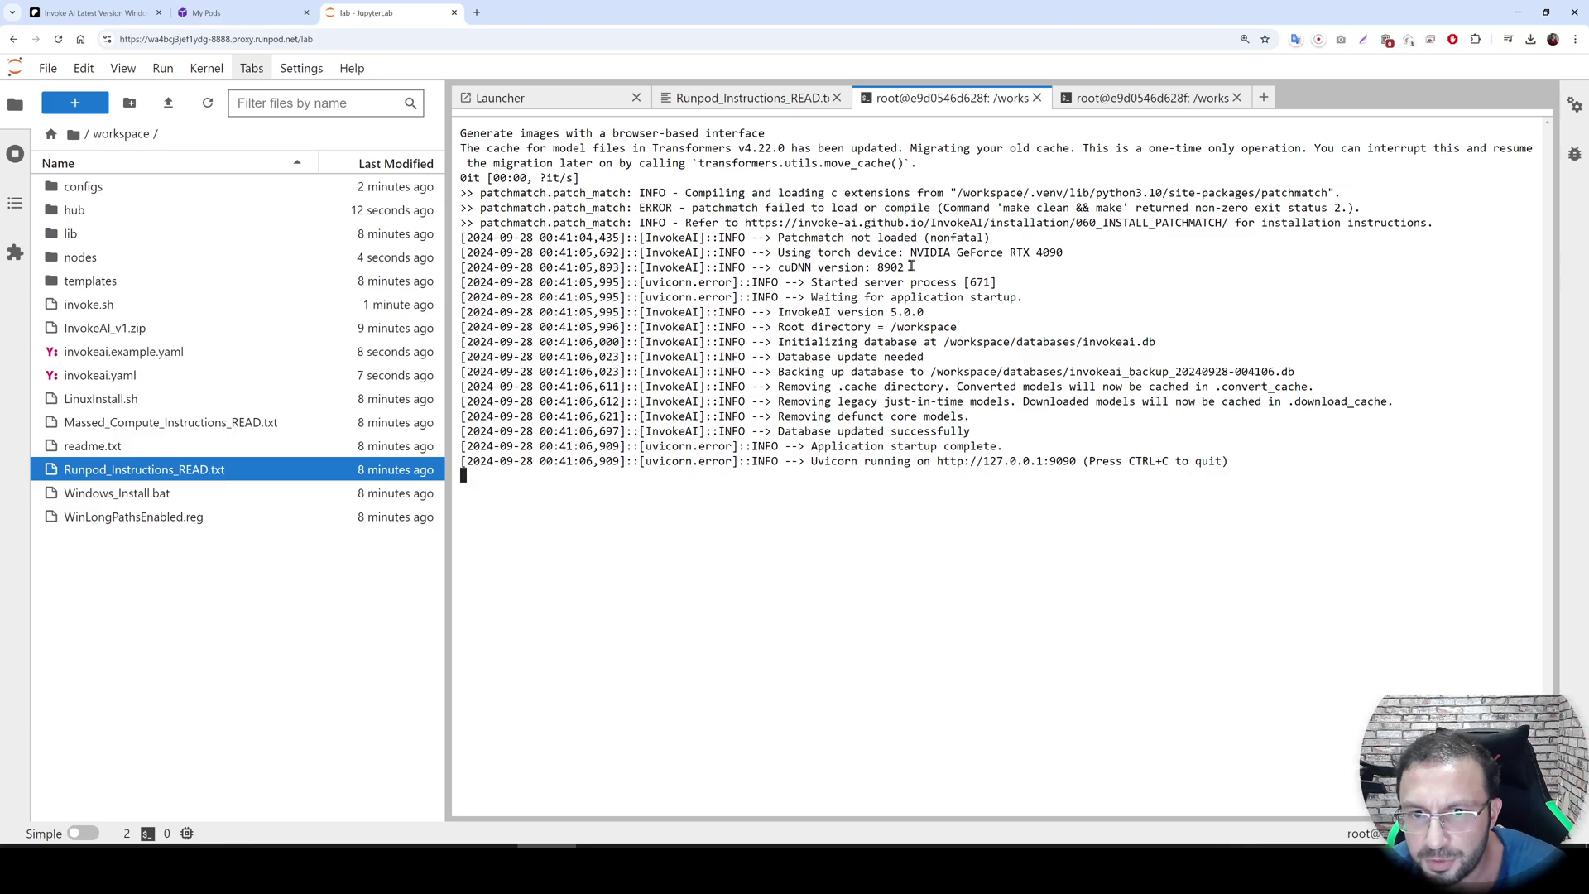
{"action": "left_click_drag", "start_coordinate": [913, 267], "coordinate": [812, 267]}
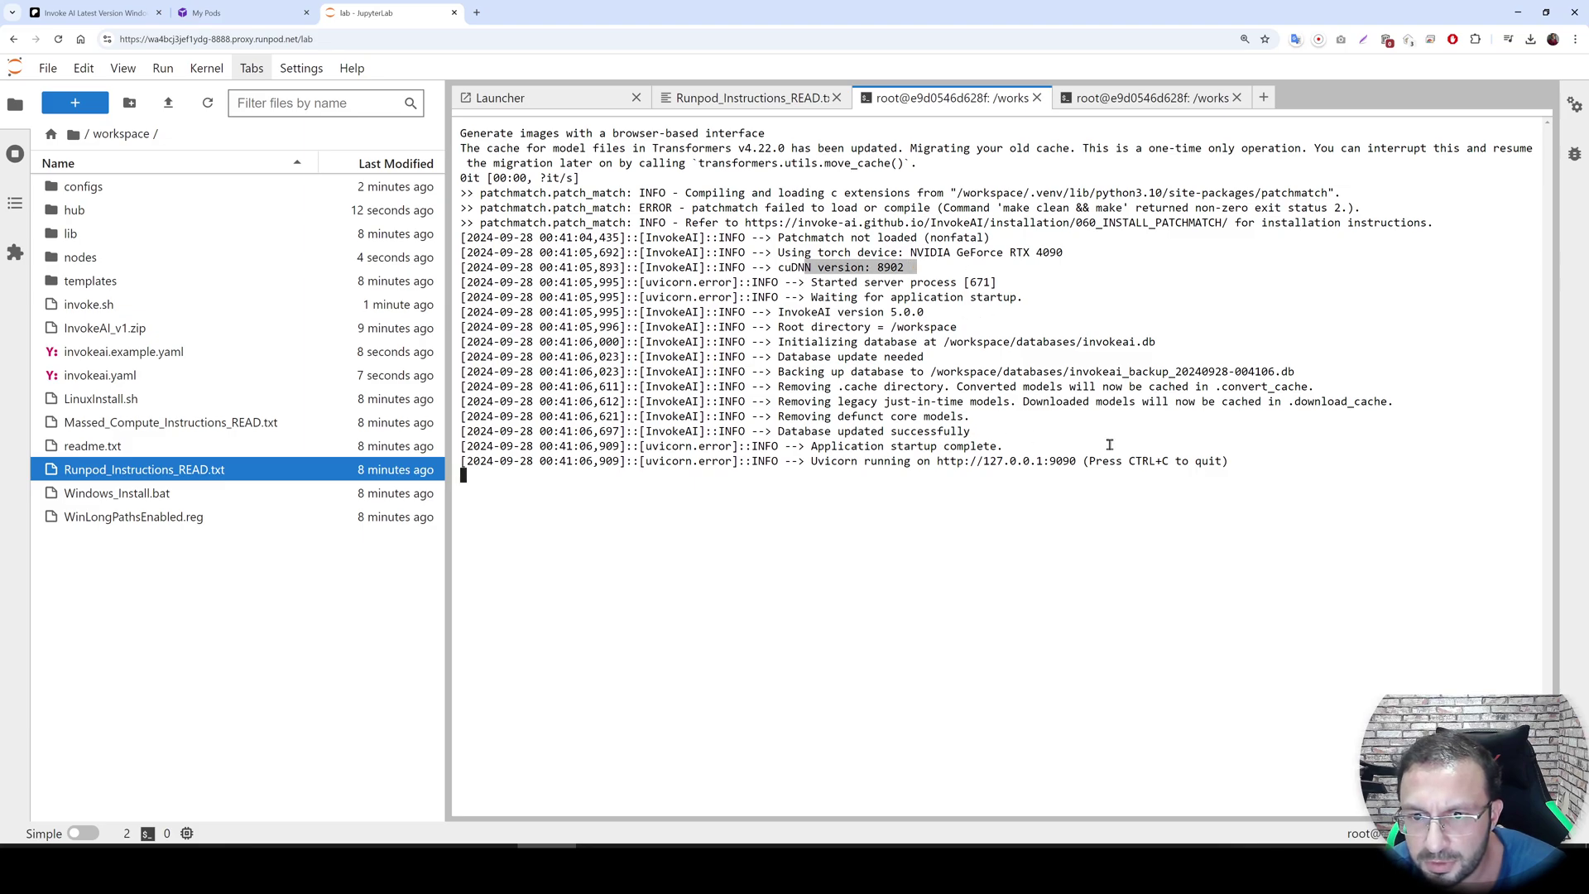
{"action": "left_click", "coordinate": [875, 454]}
{"action": "left_click_drag", "start_coordinate": [832, 461], "coordinate": [1230, 462]}
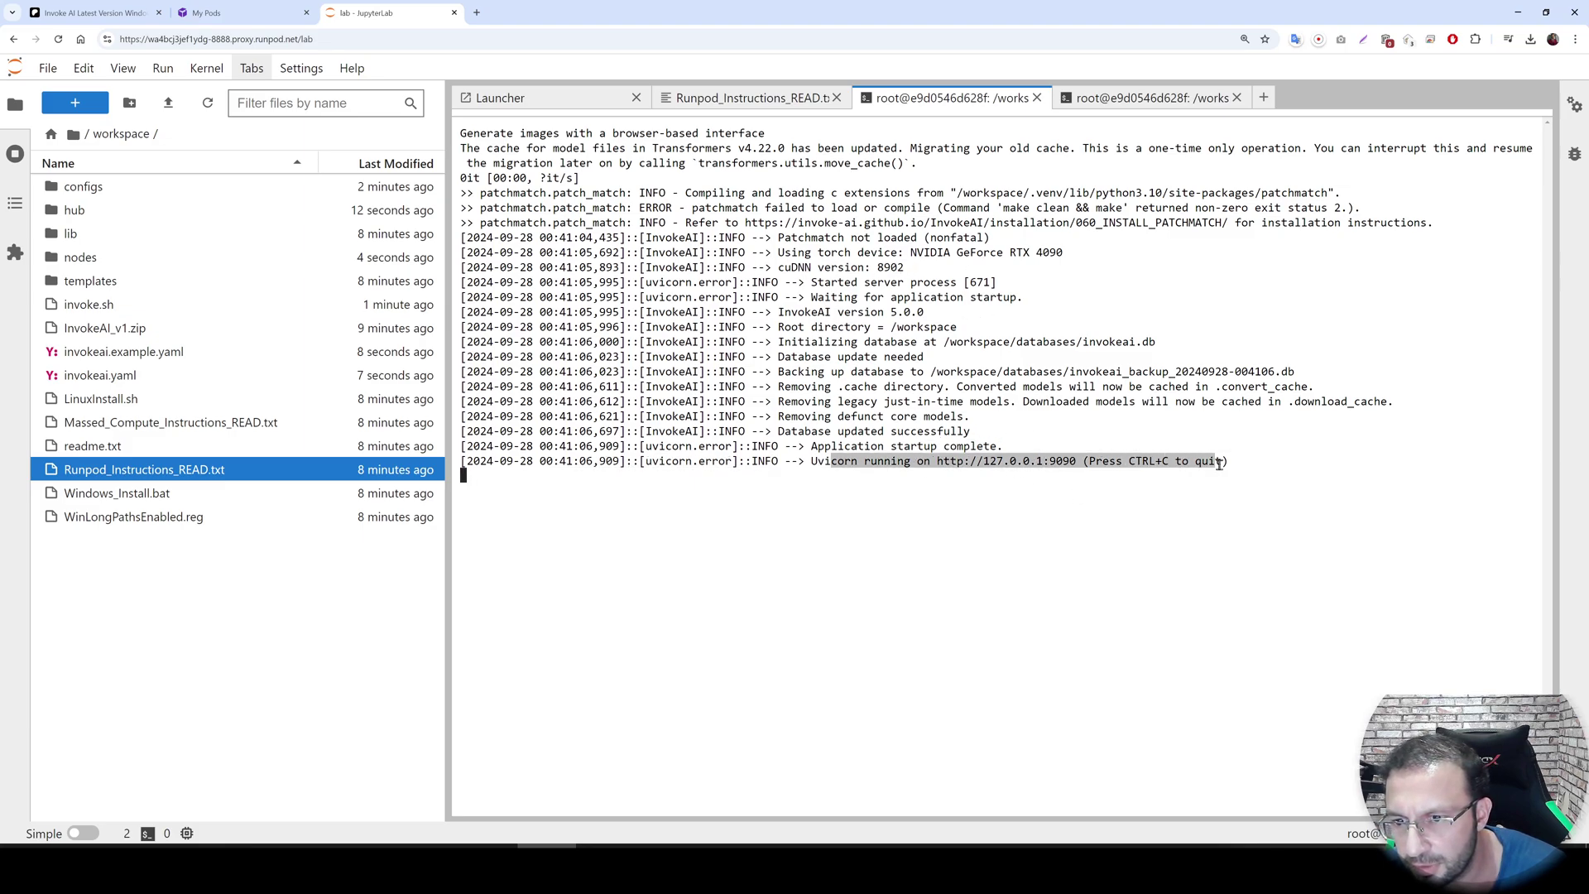
{"action": "left_click", "coordinate": [207, 12]}
{"action": "left_click", "coordinate": [622, 646]}
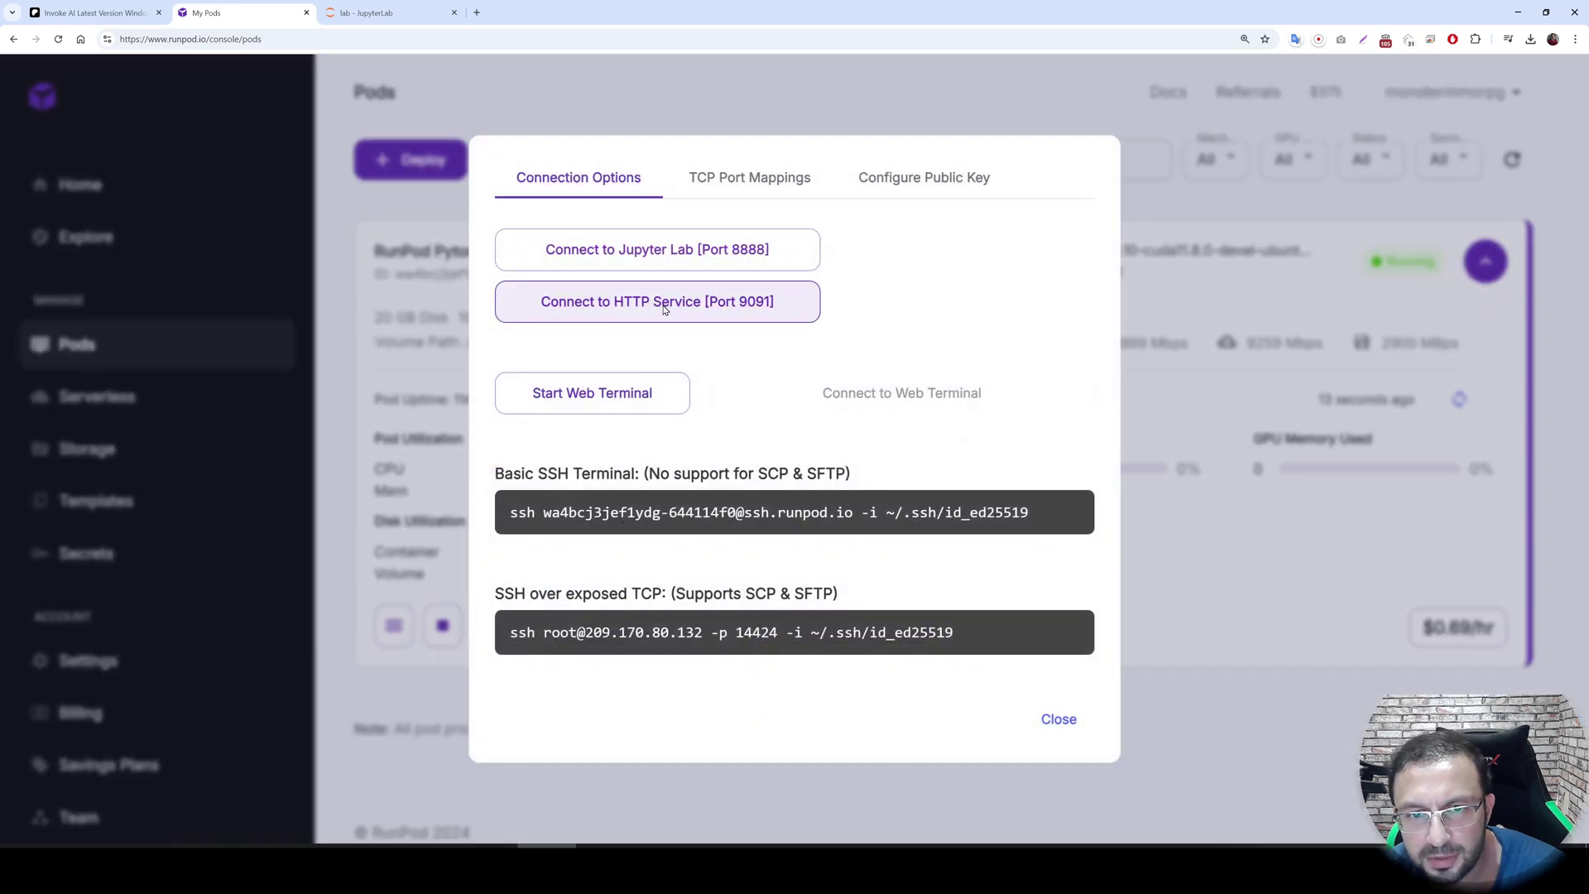
{"action": "left_click", "coordinate": [662, 309]}
{"action": "key", "text": "ctrl+shift+Tab"}
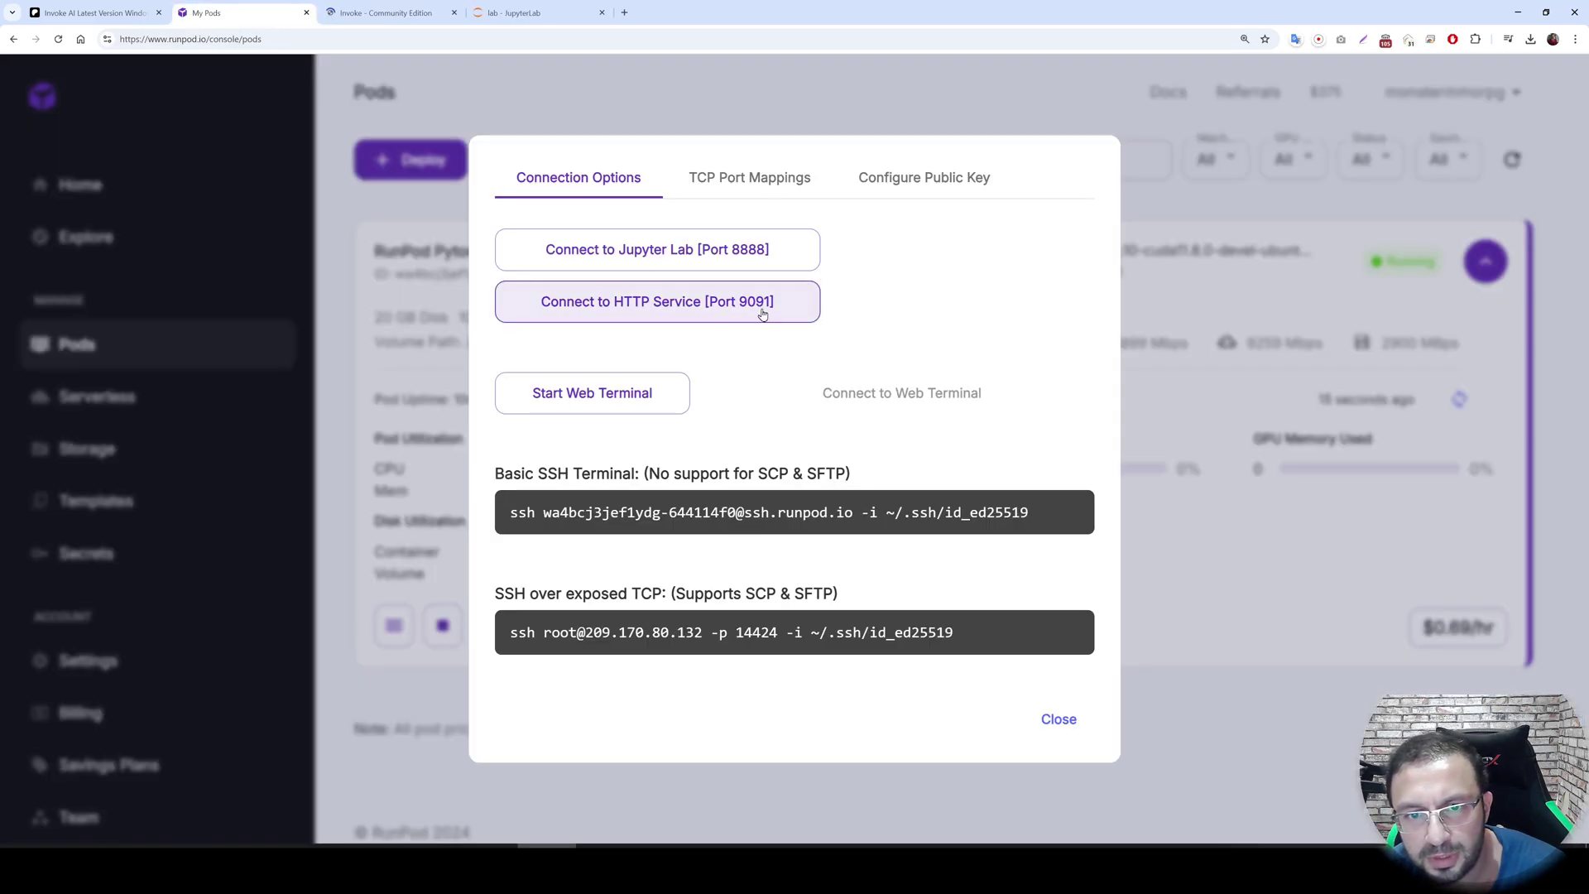
{"action": "left_click", "coordinate": [761, 313]}
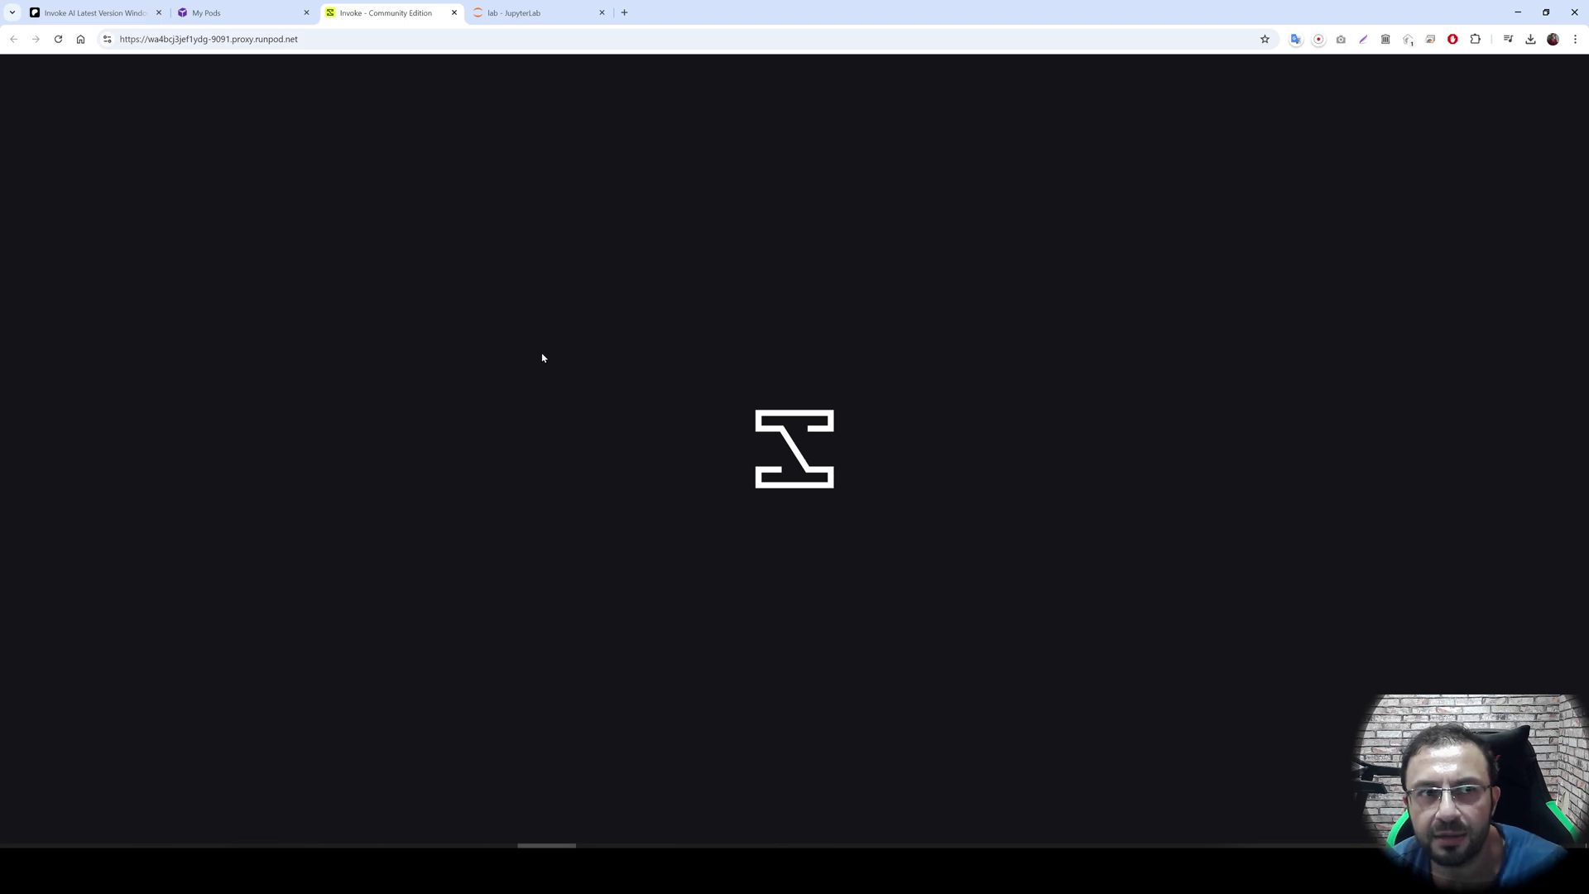
{"action": "key", "text": "ctrl+plus"}
{"action": "key", "text": "ctrl+plus"}
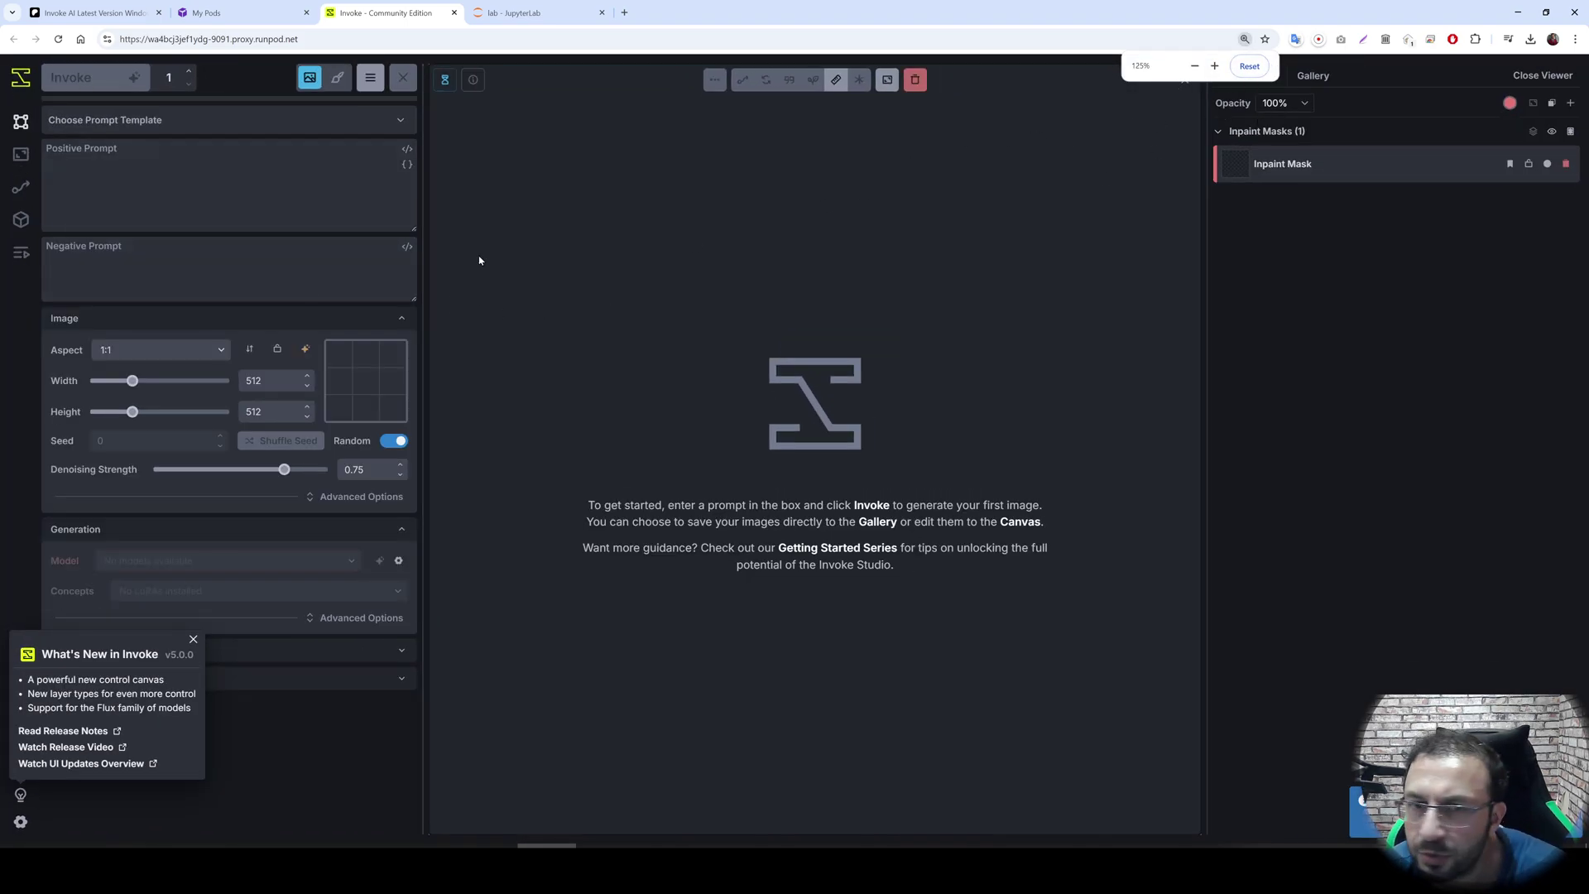
Install the FLUX Dev starter model in the model manager and monitor its progress in the install queue and terminal log
{"action": "left_click", "coordinate": [20, 219]}
{"action": "left_click", "coordinate": [1438, 116]}
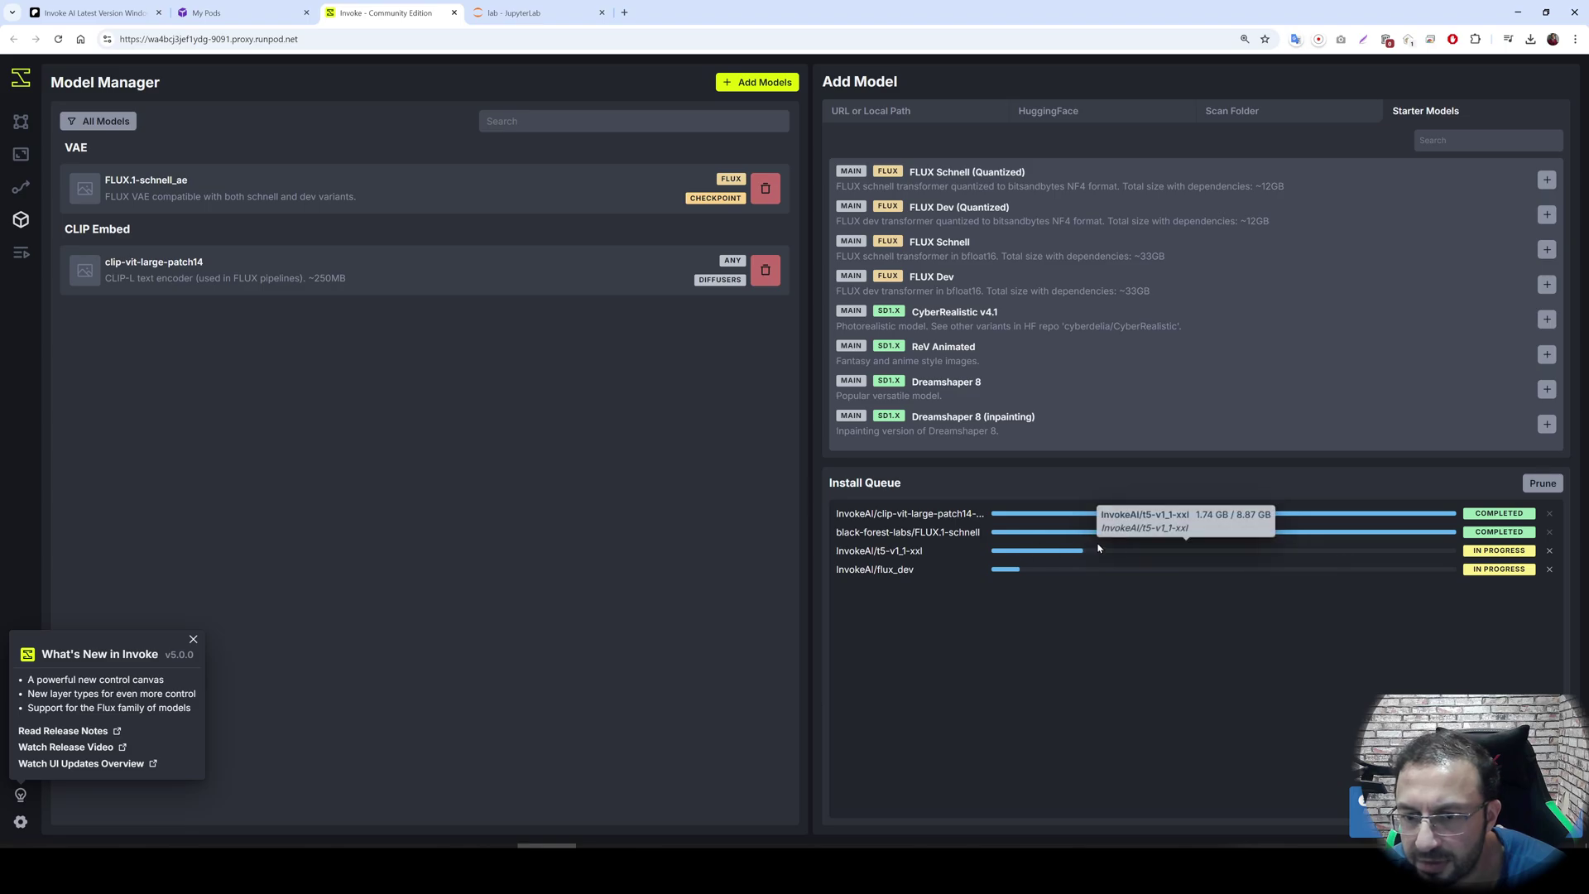
{"action": "mouse_move", "coordinate": [1025, 567]}
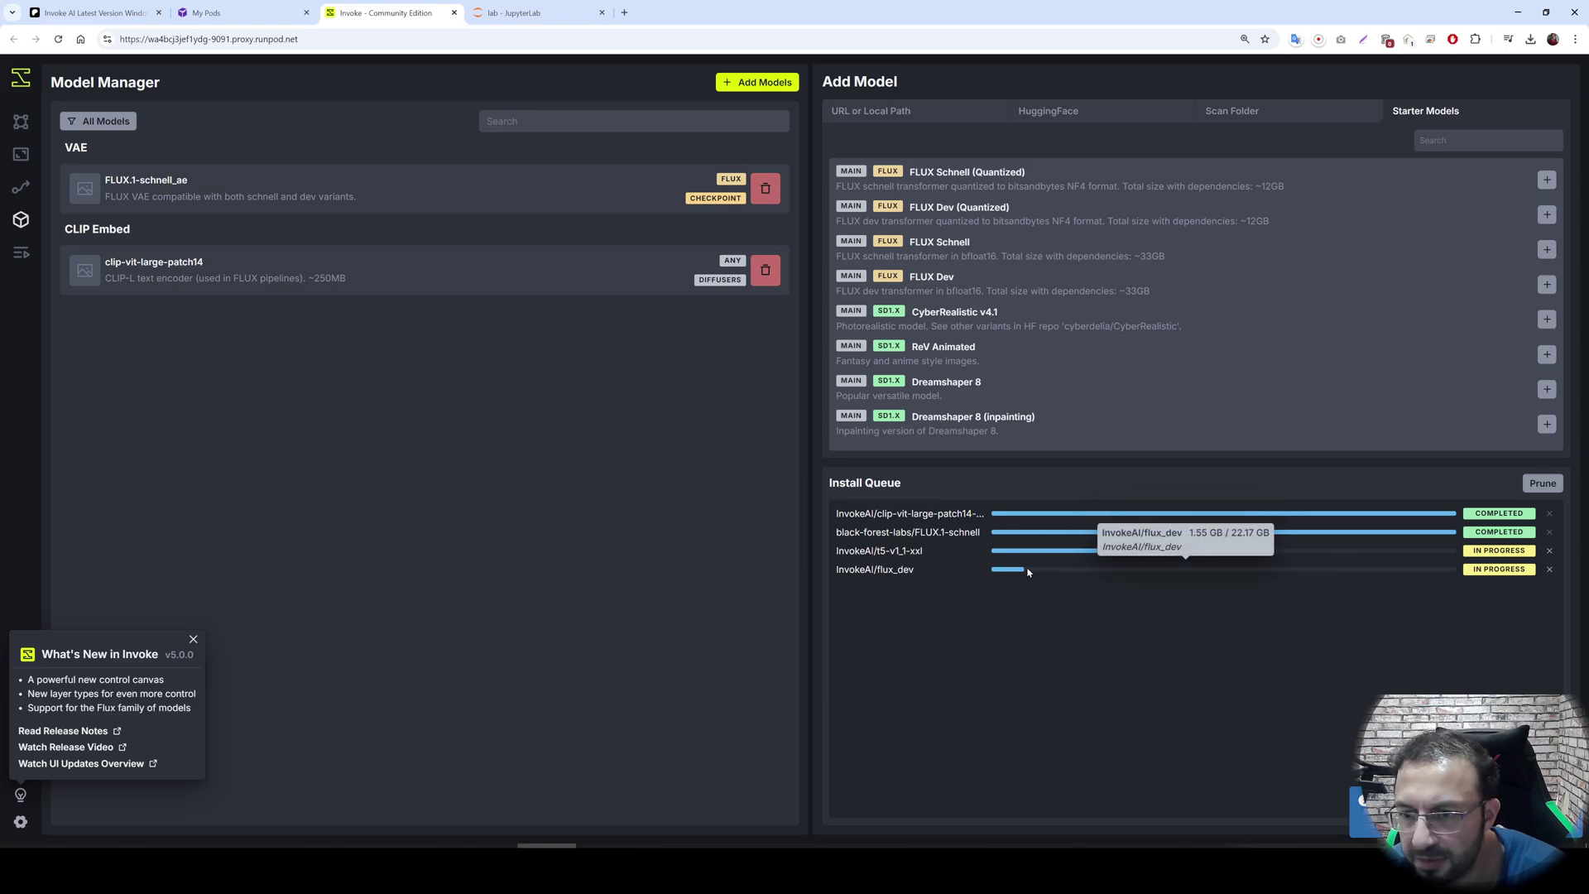
{"action": "left_click", "coordinate": [501, 10]}
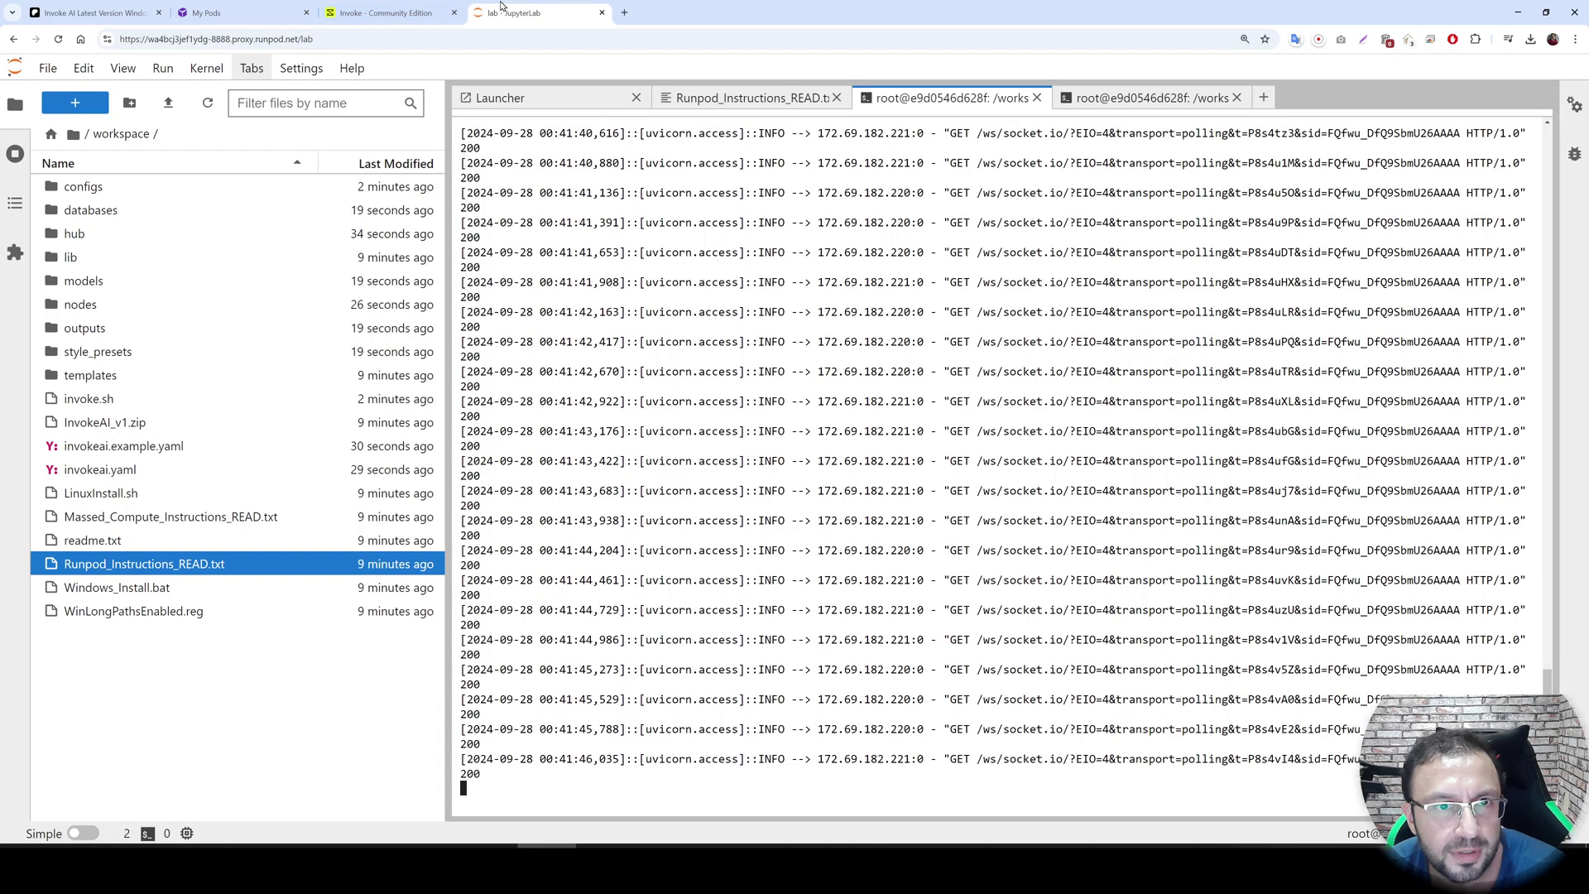
{"action": "left_click", "coordinate": [428, 13]}
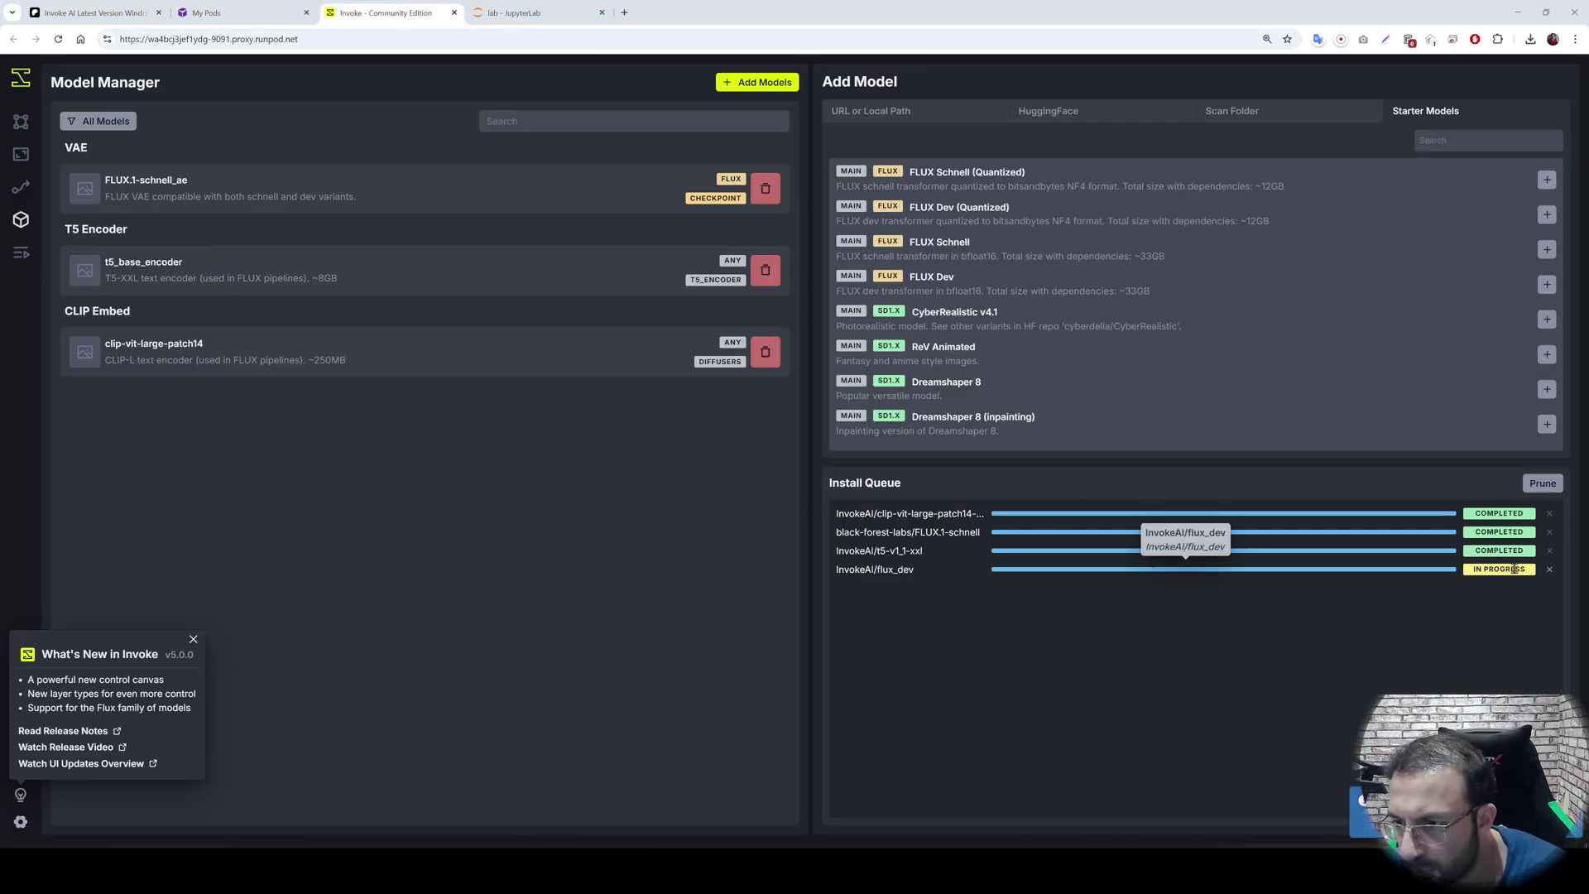
{"action": "left_click", "coordinate": [516, 13]}
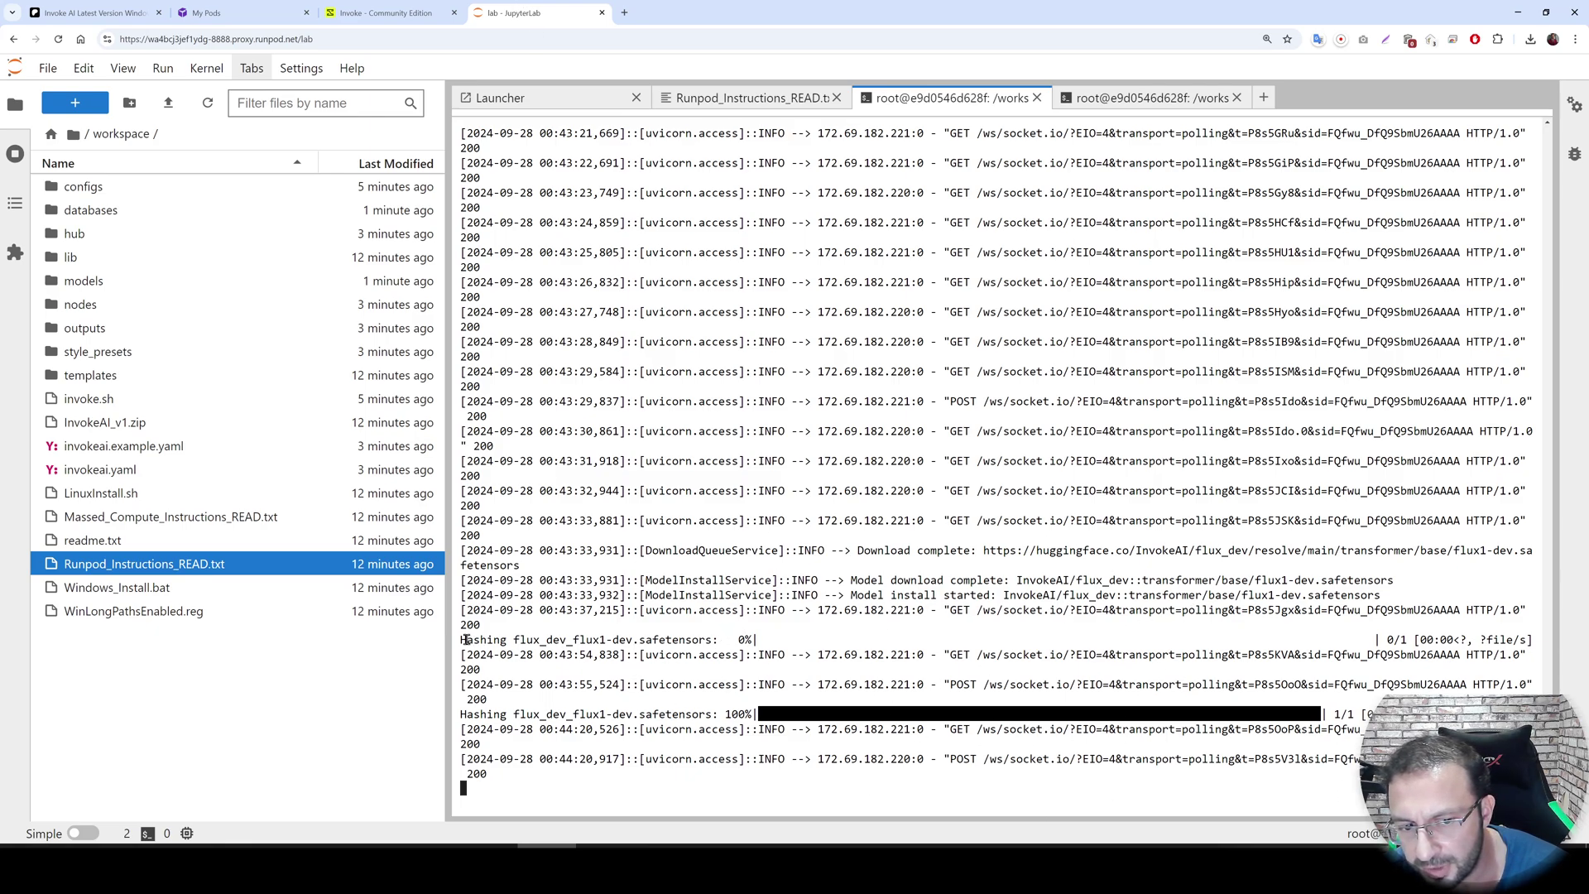
{"action": "left_click_drag", "start_coordinate": [464, 640], "coordinate": [792, 640]}
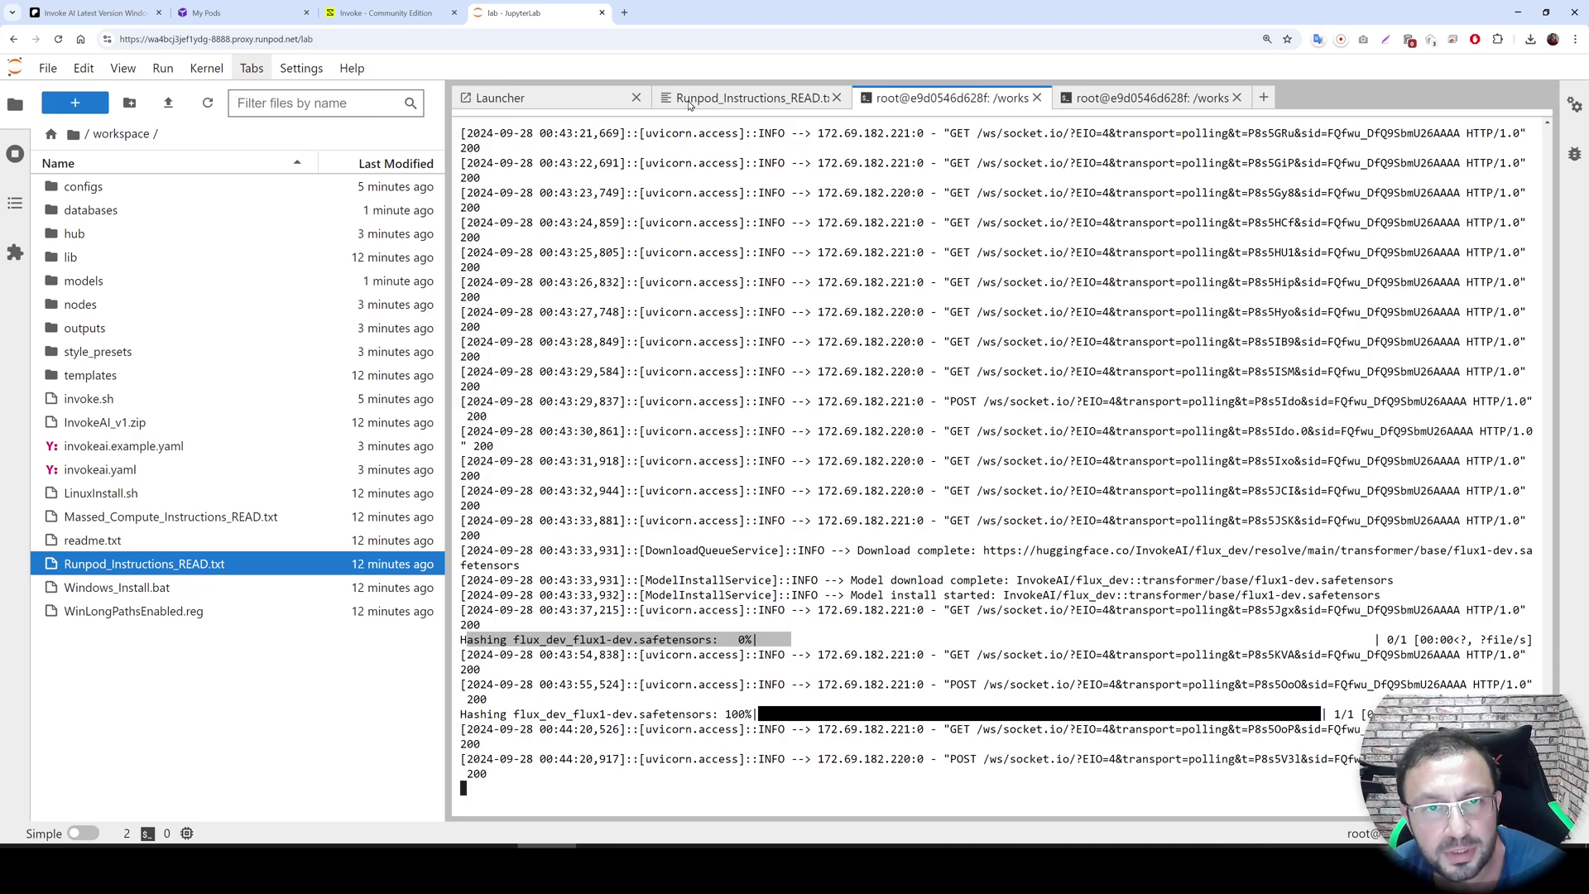
{"action": "left_click", "coordinate": [385, 12]}
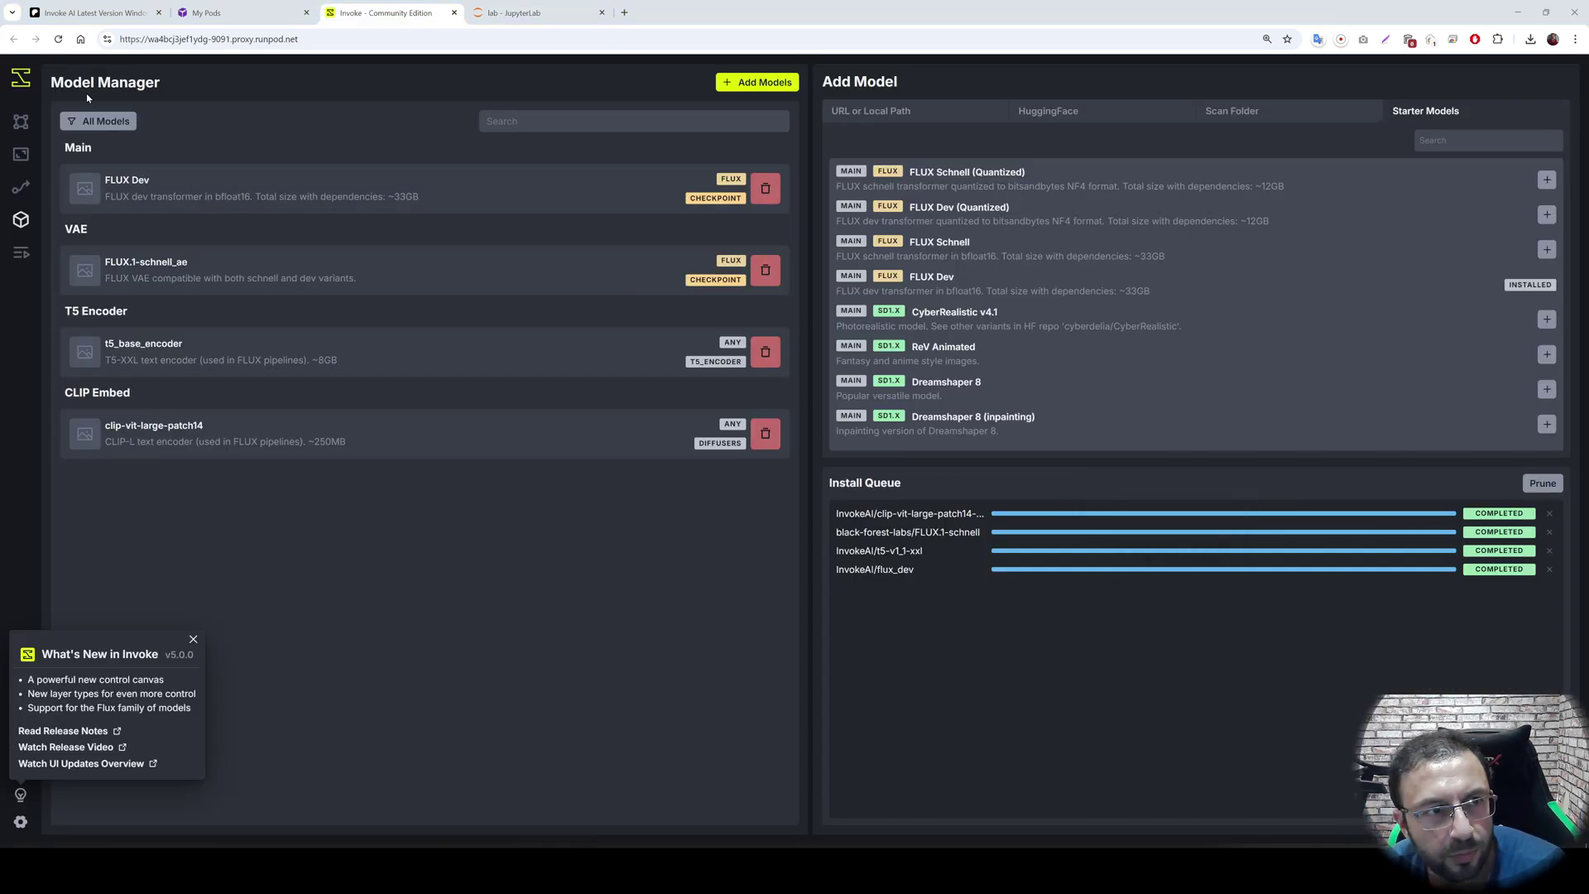
Generate an image with the FLUX Dev model from the prompt "amazing sports car race car on the roads"
{"action": "left_click", "coordinate": [156, 192]}
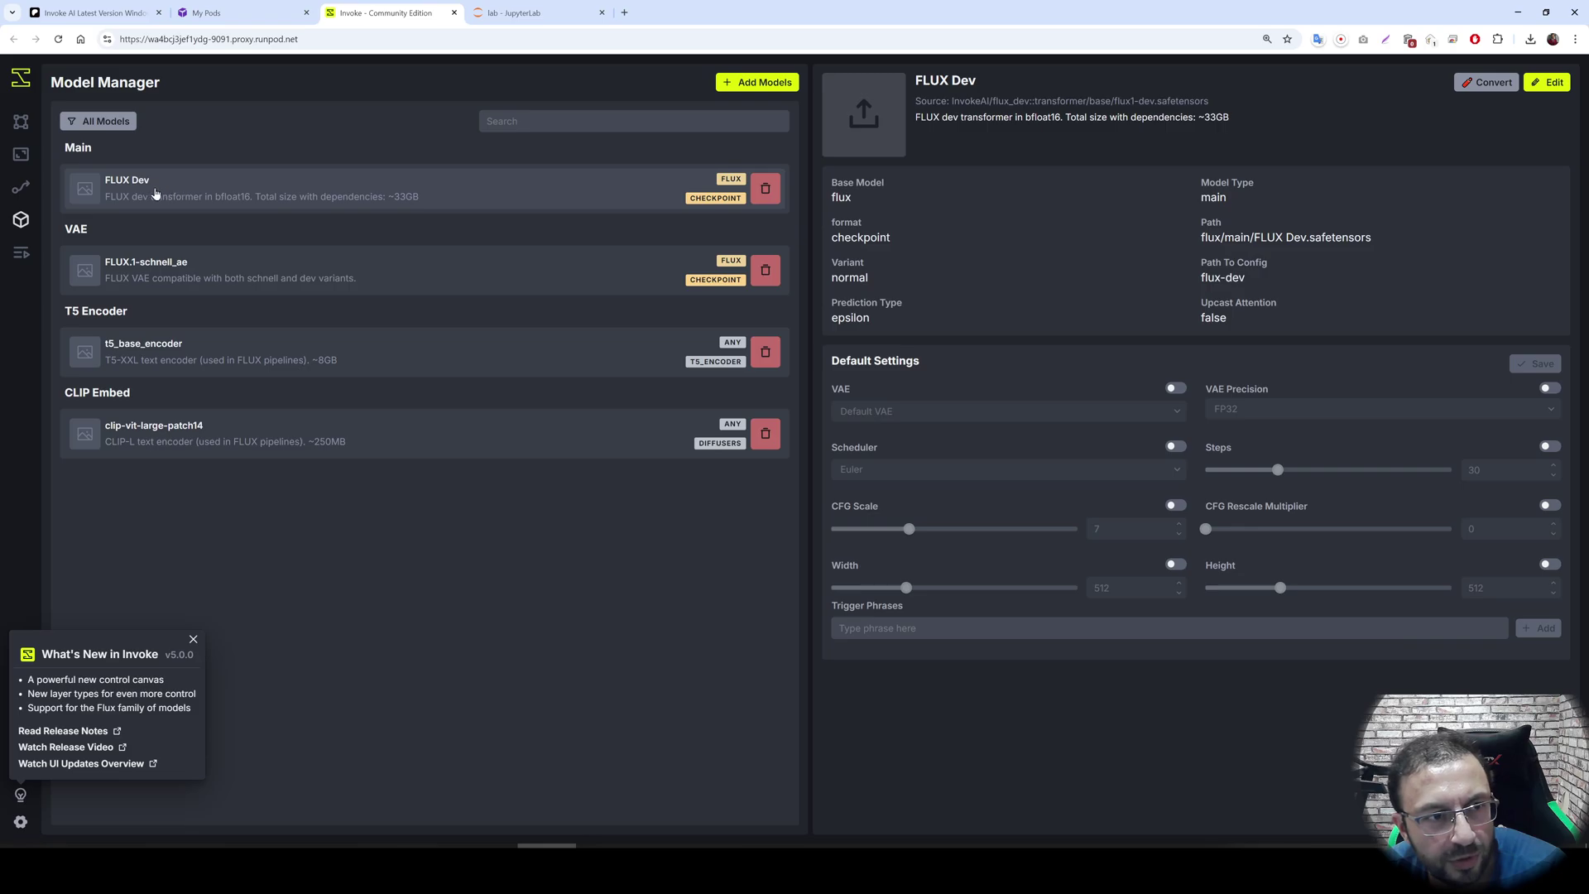
{"action": "left_click", "coordinate": [21, 121]}
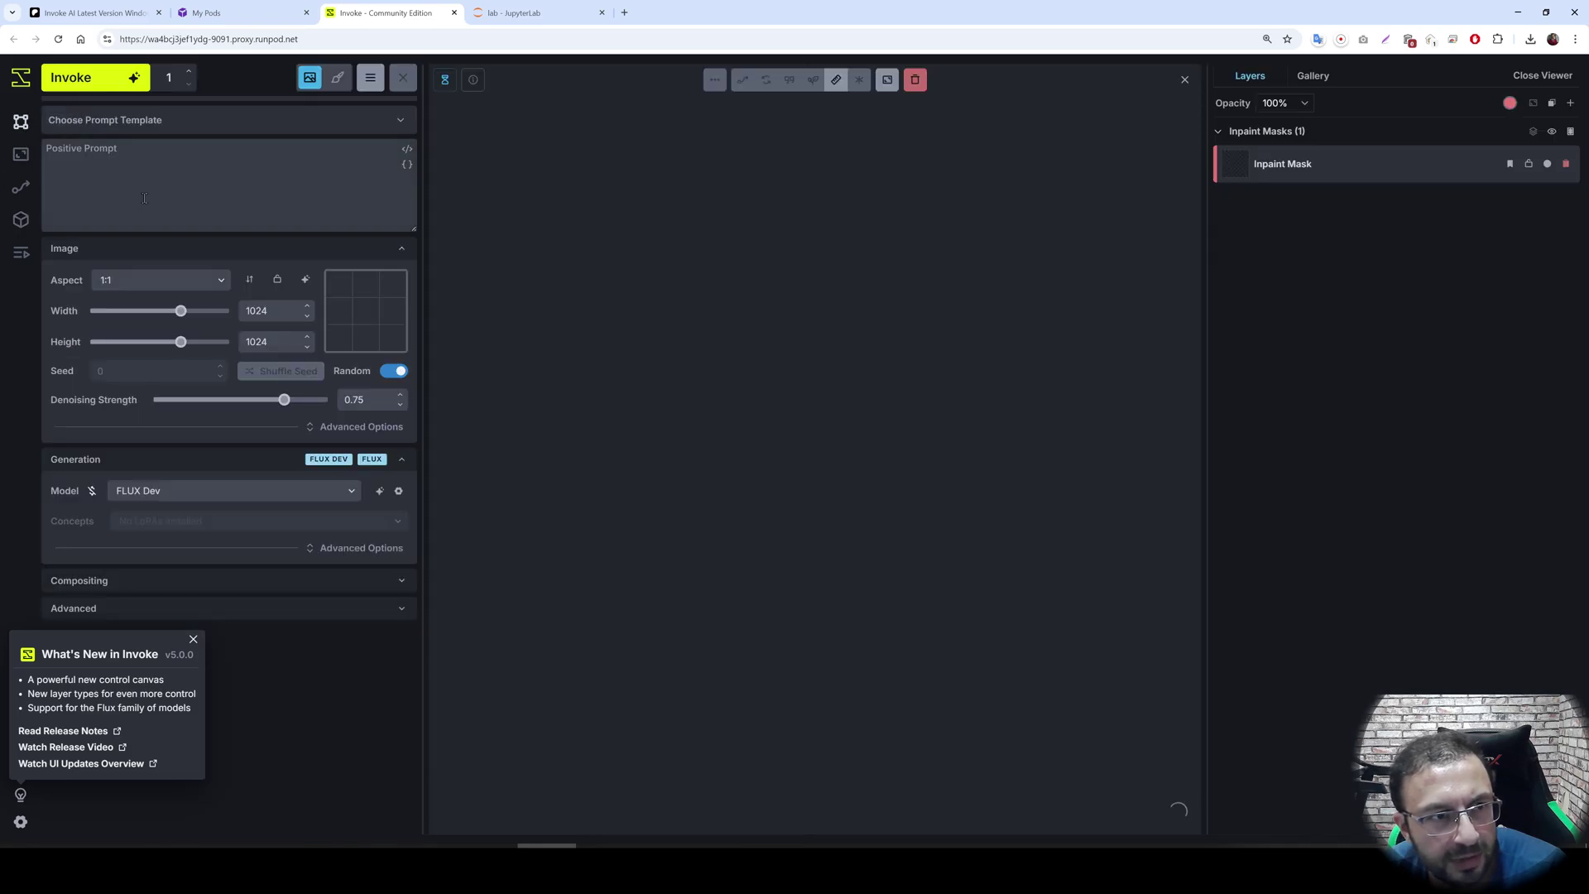
{"action": "left_click", "coordinate": [187, 494]}
{"action": "left_click", "coordinate": [187, 495]}
{"action": "left_click", "coordinate": [149, 163]}
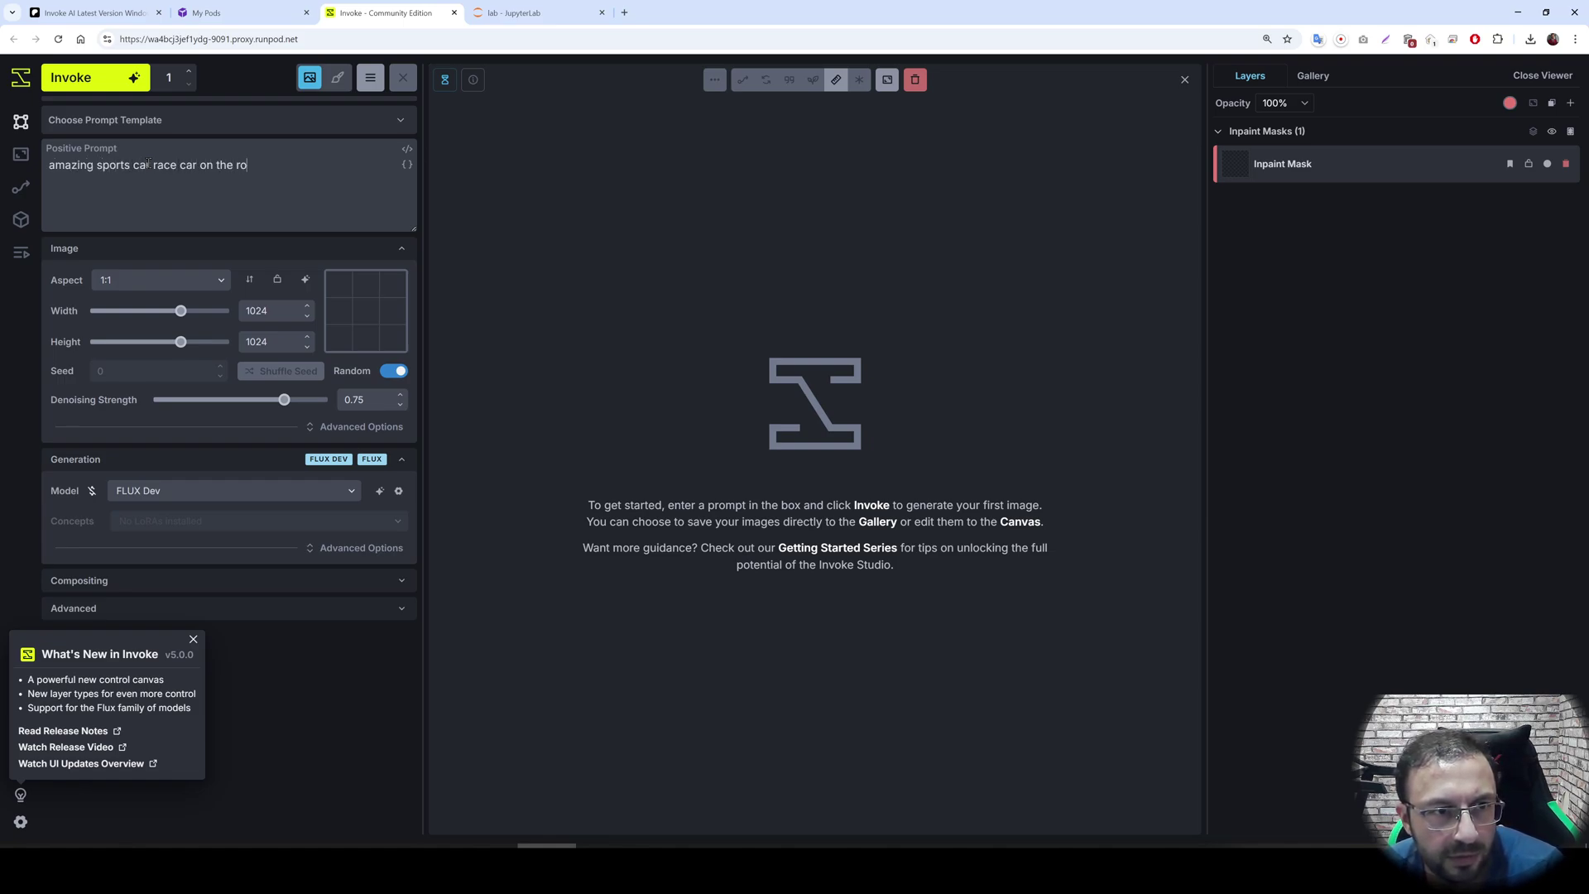
{"action": "left_click", "coordinate": [91, 77]}
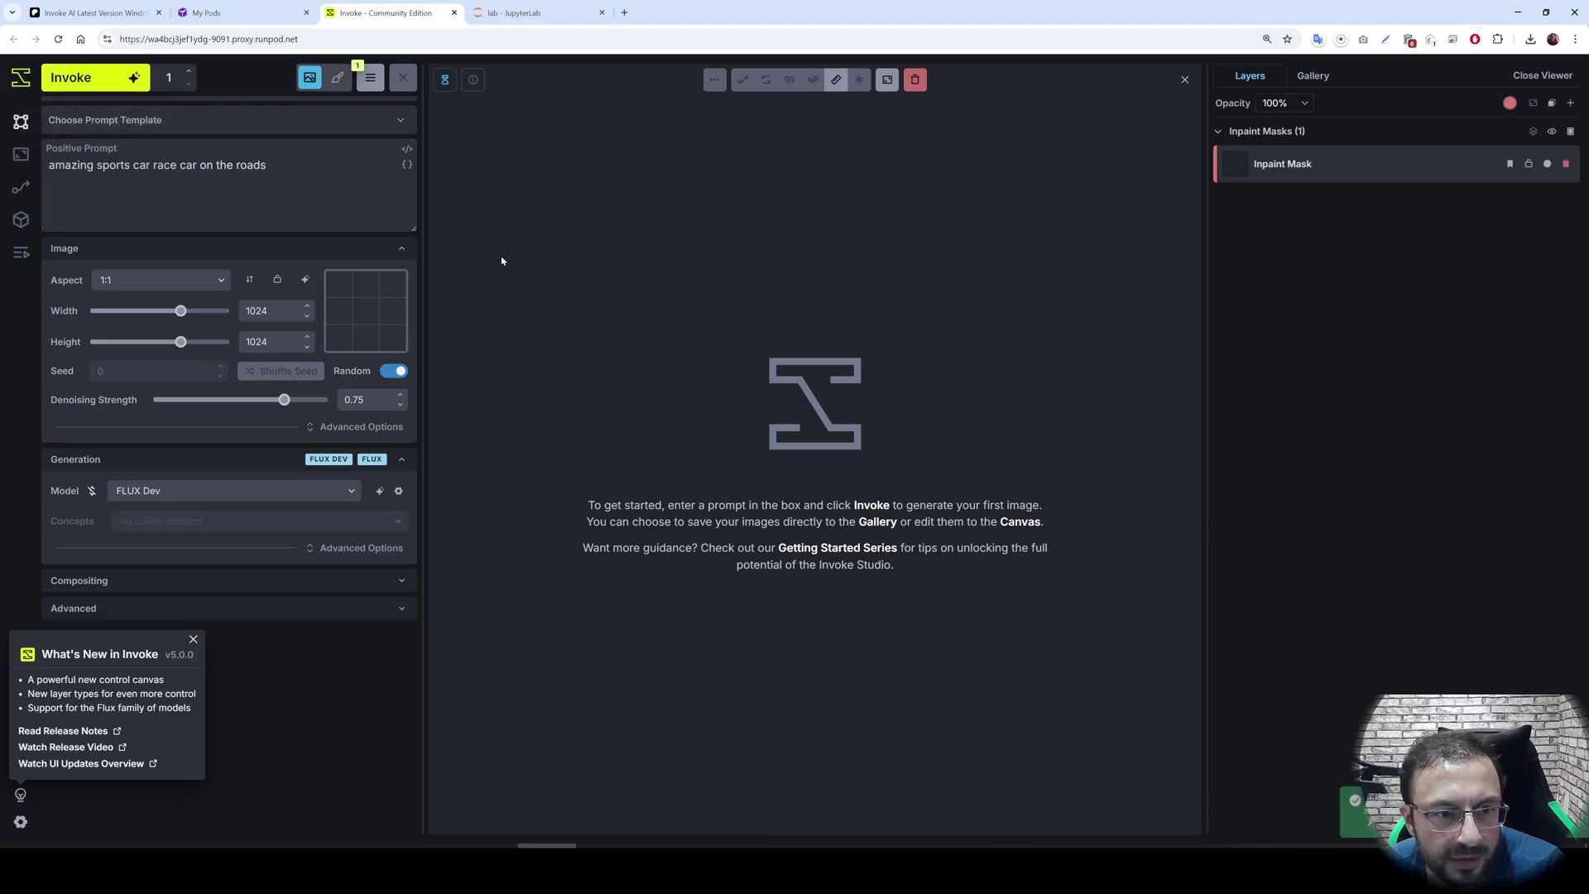
Check the GPU usage and generation log in JupyterLab, and review the generated image and the pod's connection options
{"action": "key", "text": "ctrl+Tab"}
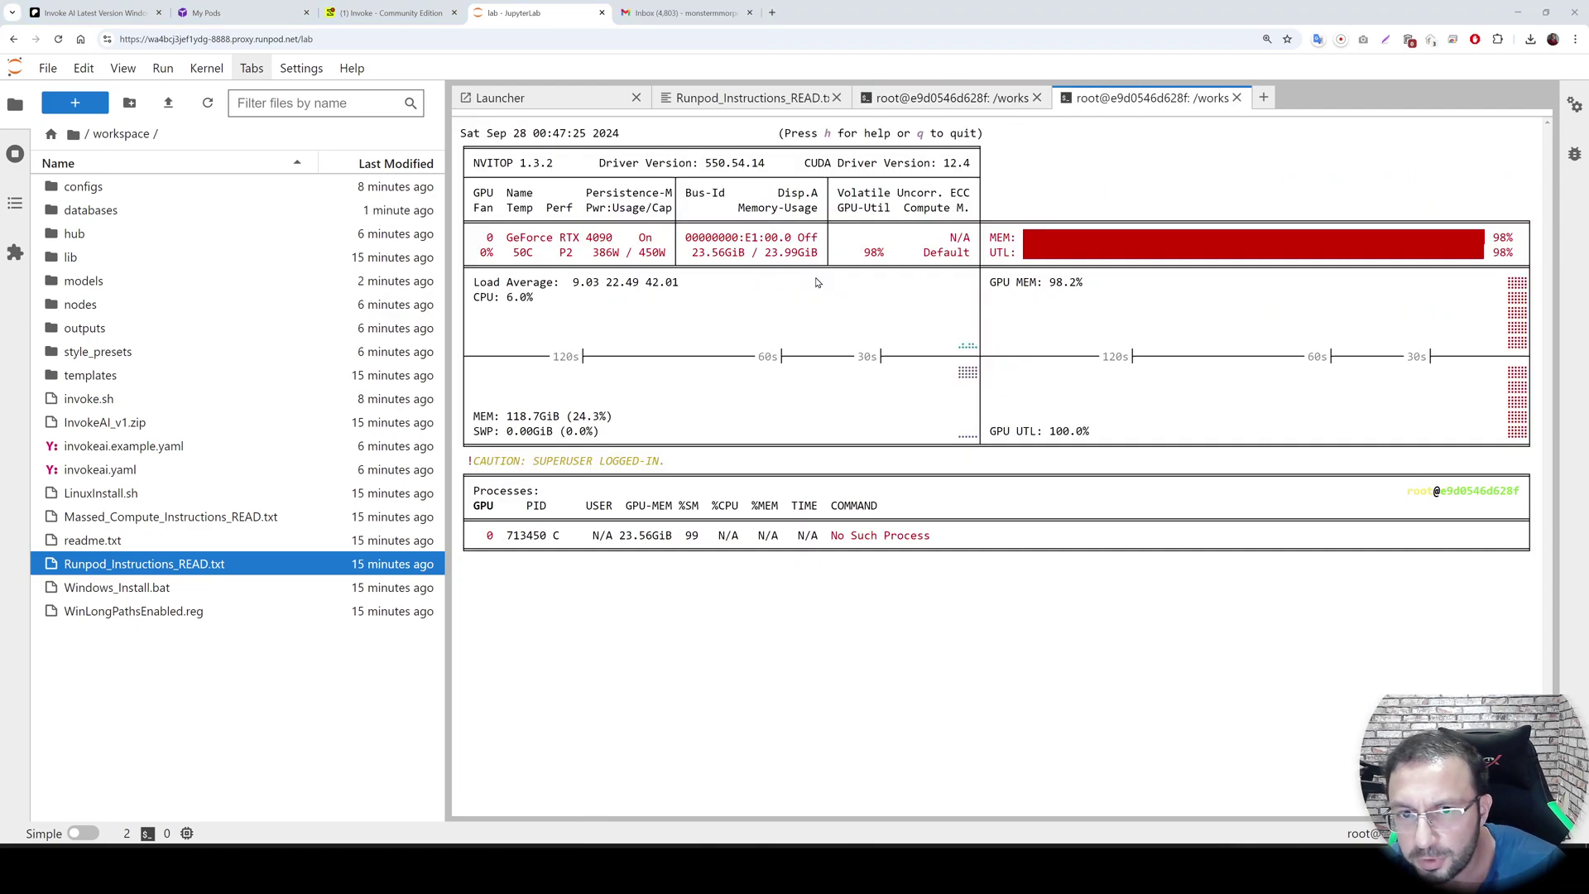
{"action": "left_click", "coordinate": [947, 97]}
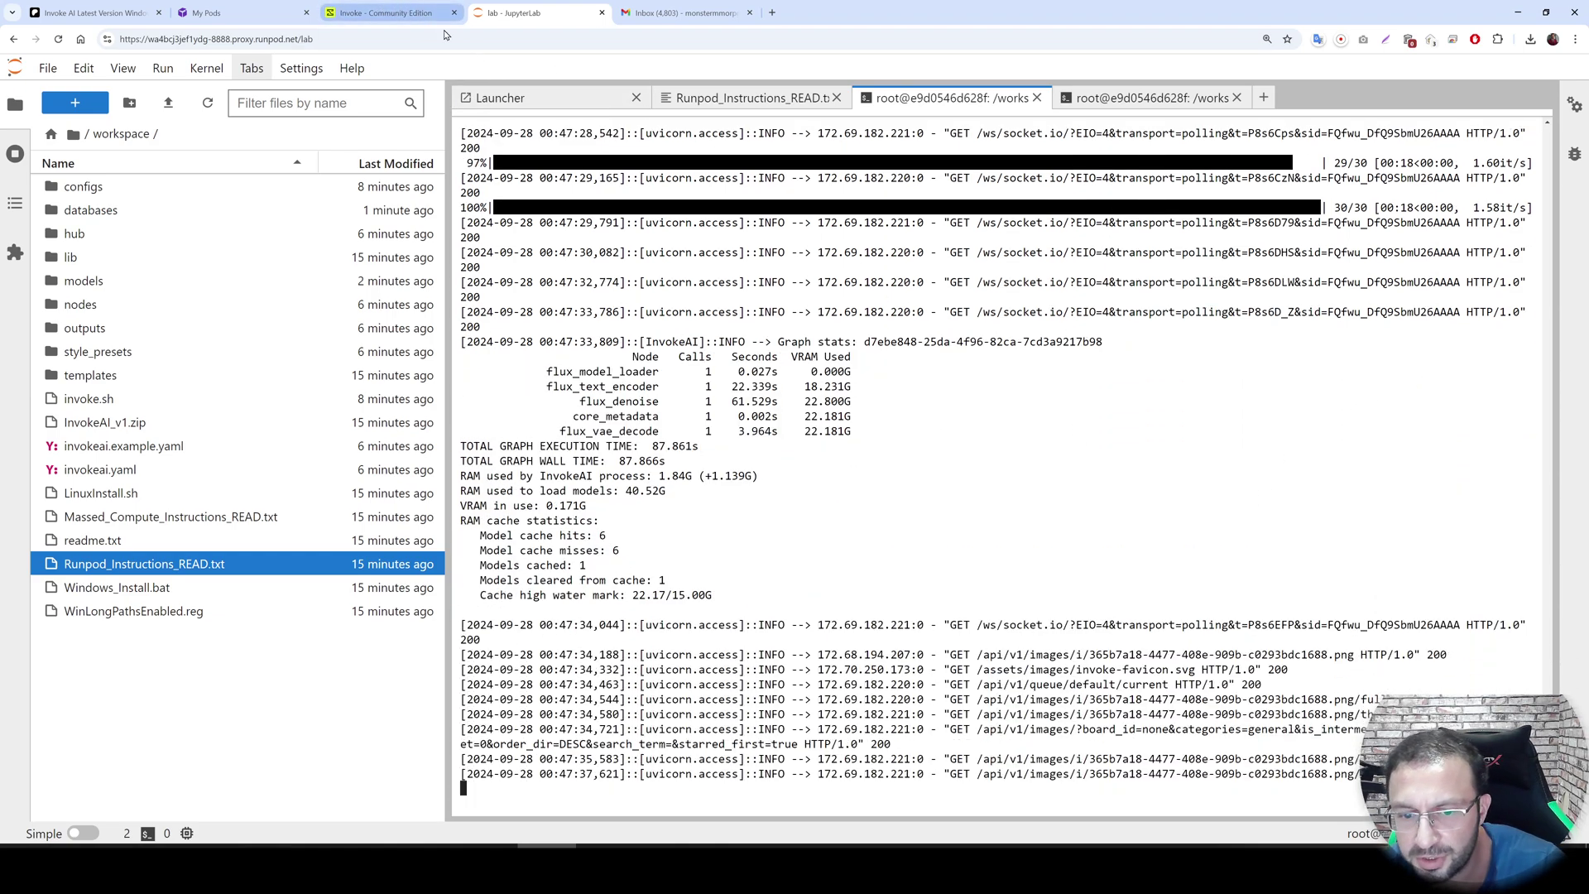
{"action": "left_click", "coordinate": [426, 12]}
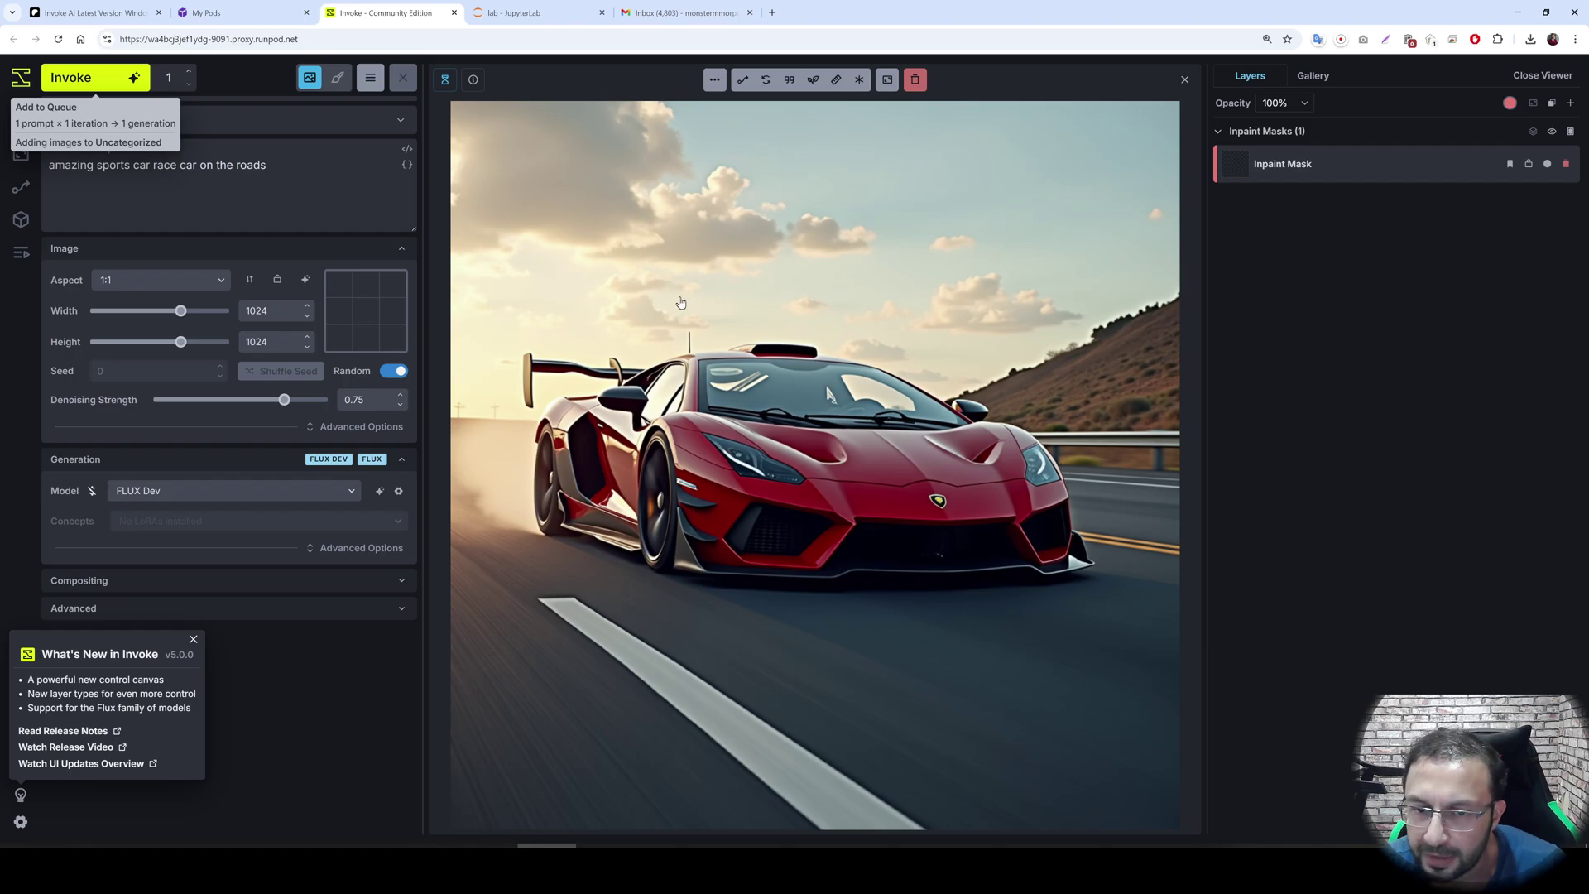
{"action": "left_click", "coordinate": [231, 10]}
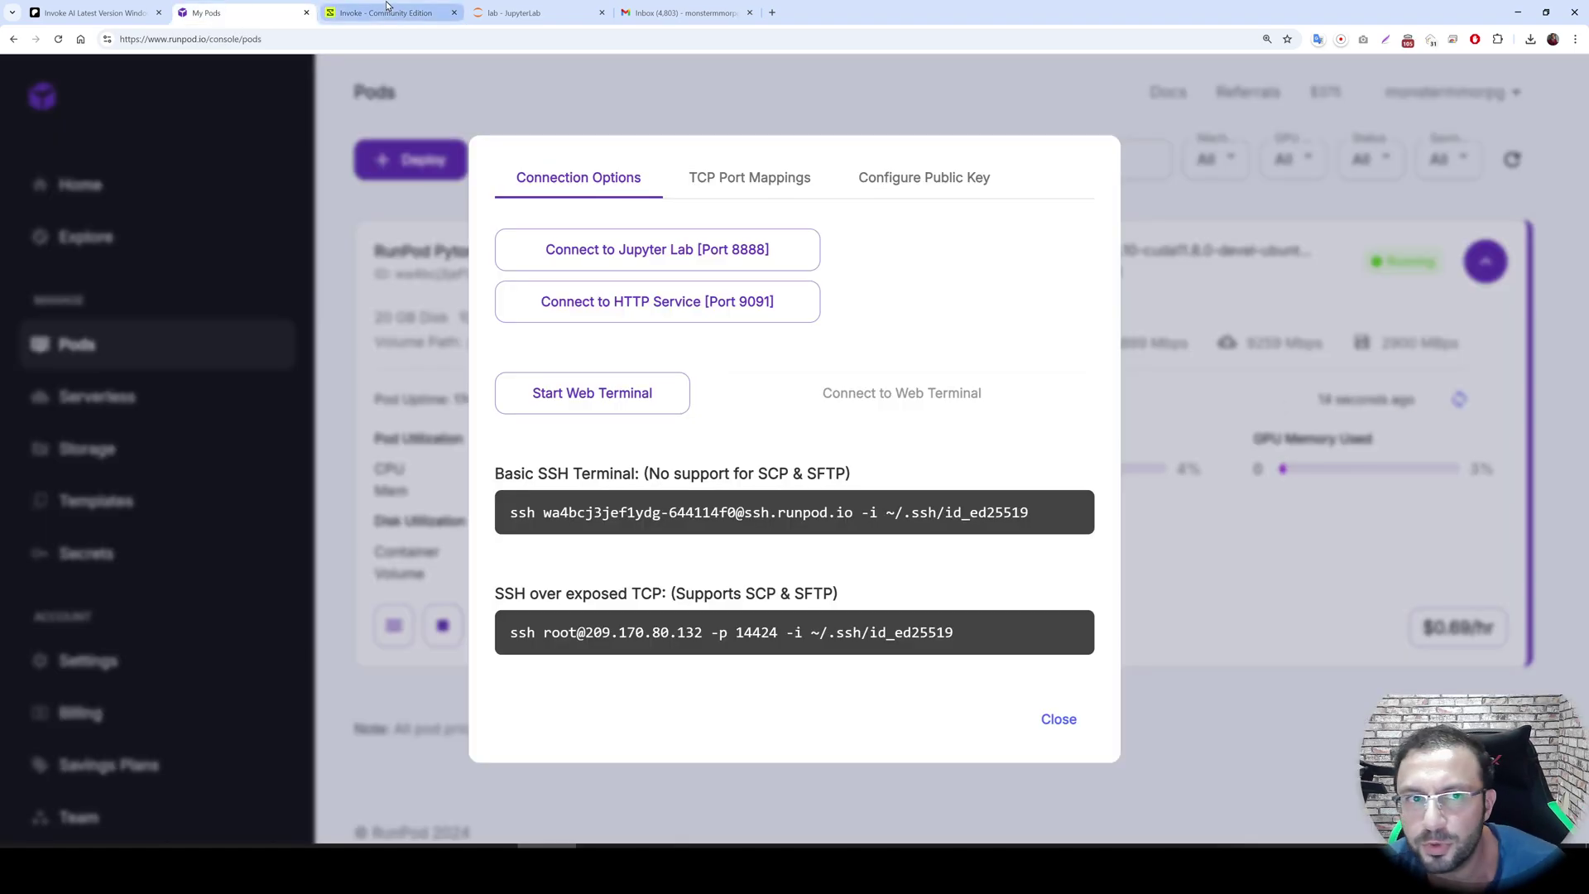
{"action": "left_click", "coordinate": [387, 10]}
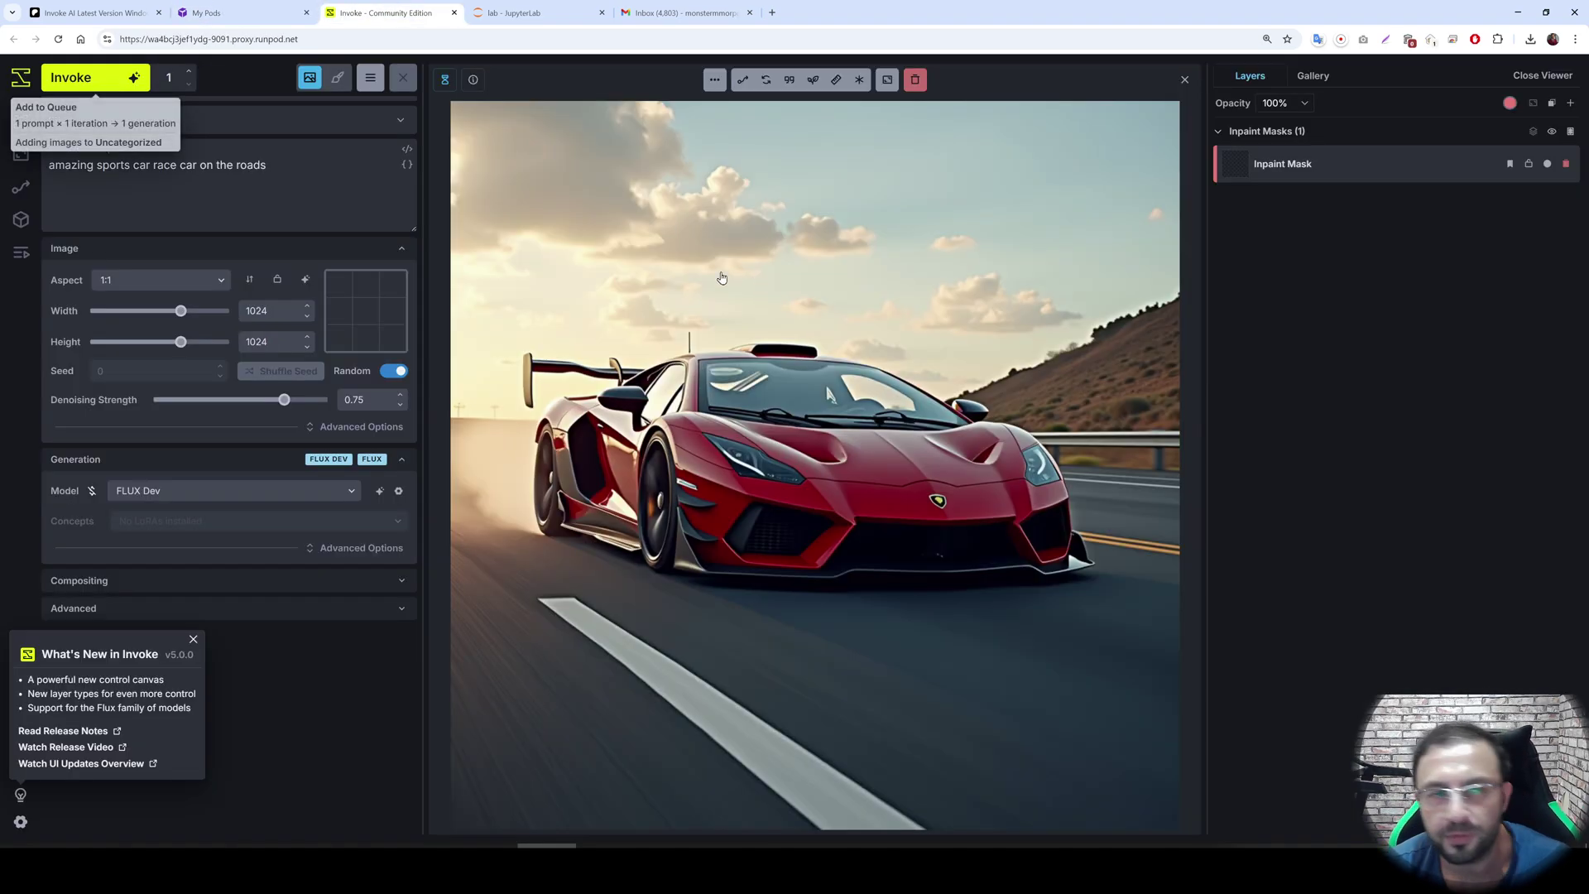